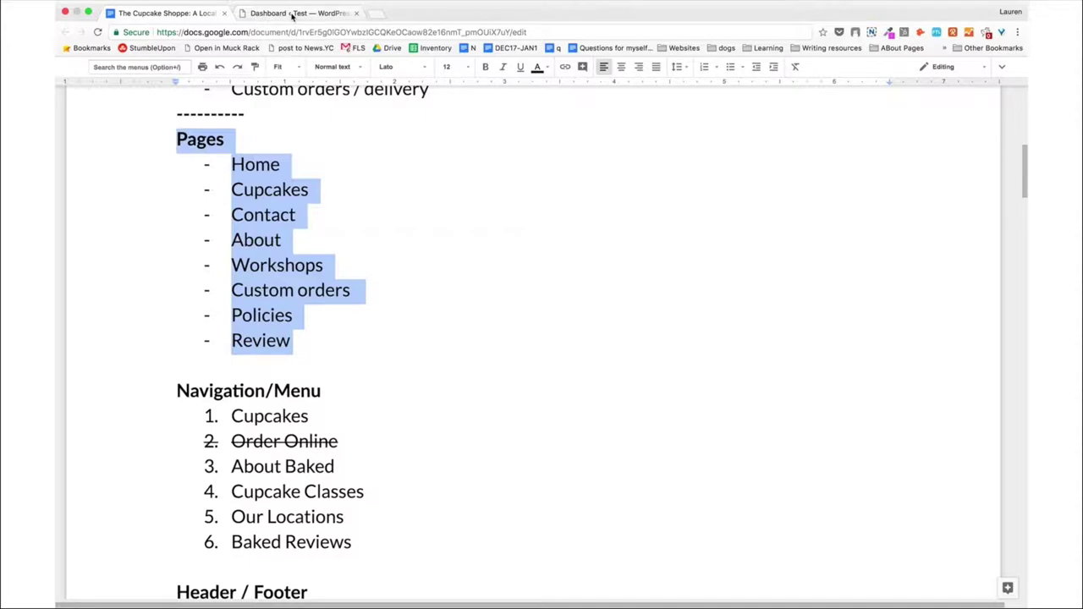
Trash the default Sample Page from All Pages using the Move to Trash bulk action.
click(292, 14)
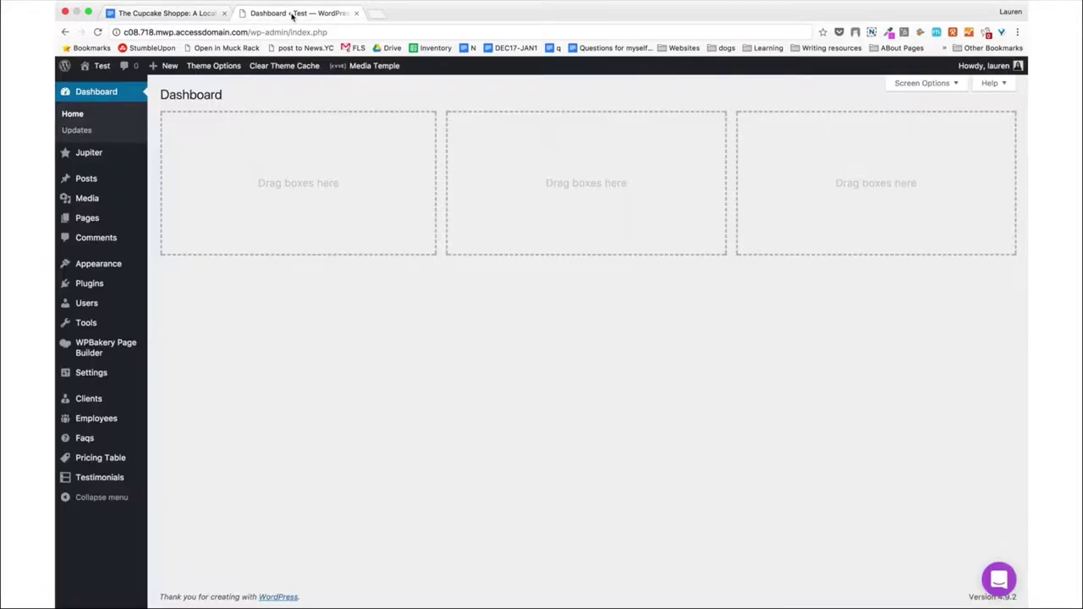
mouse_move(119, 222)
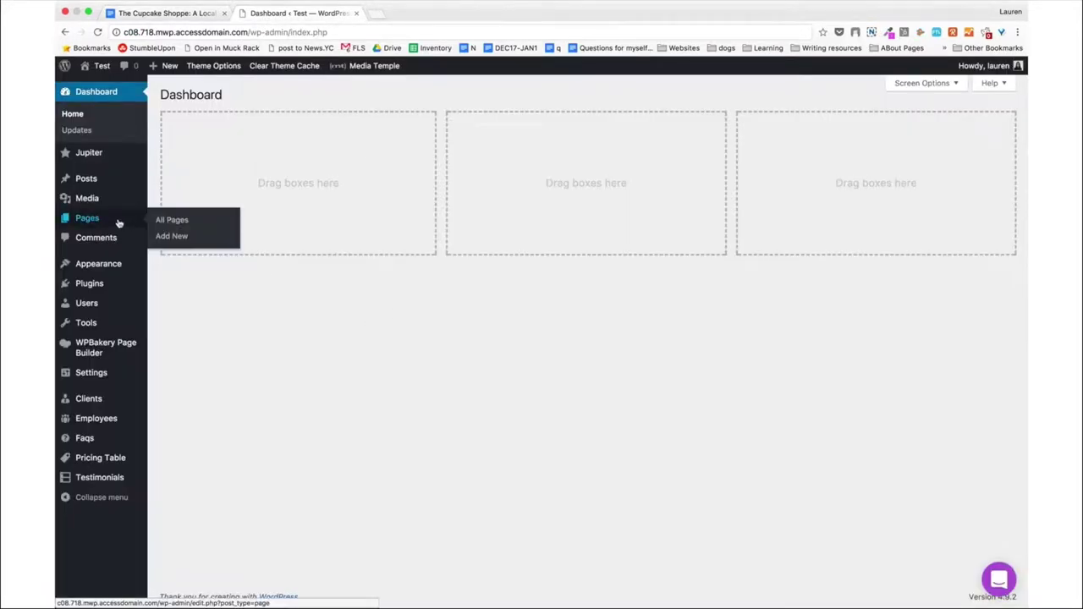
click(173, 221)
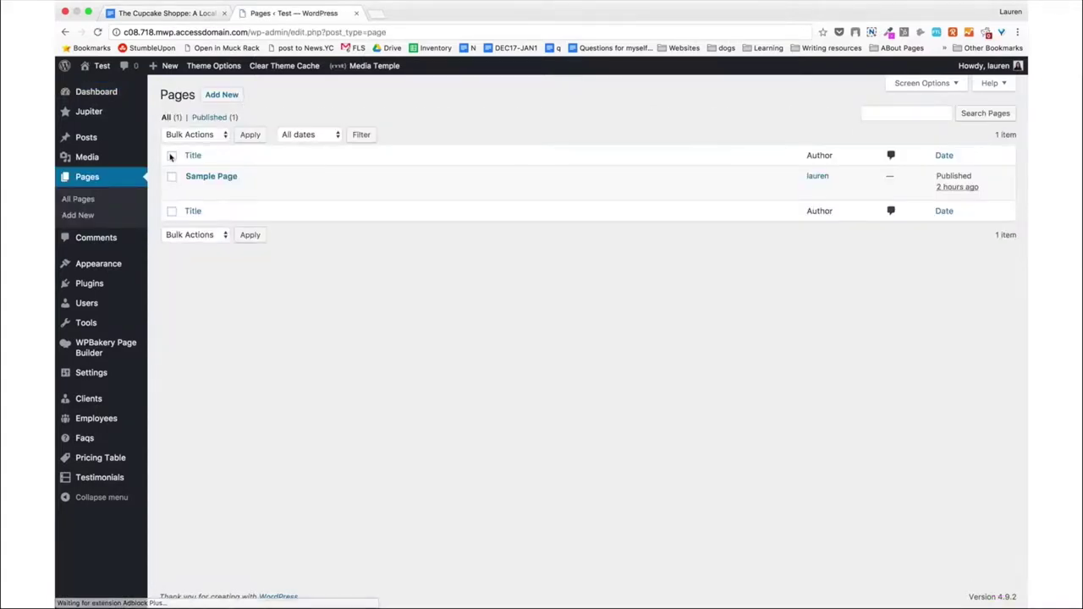
click(171, 157)
click(202, 136)
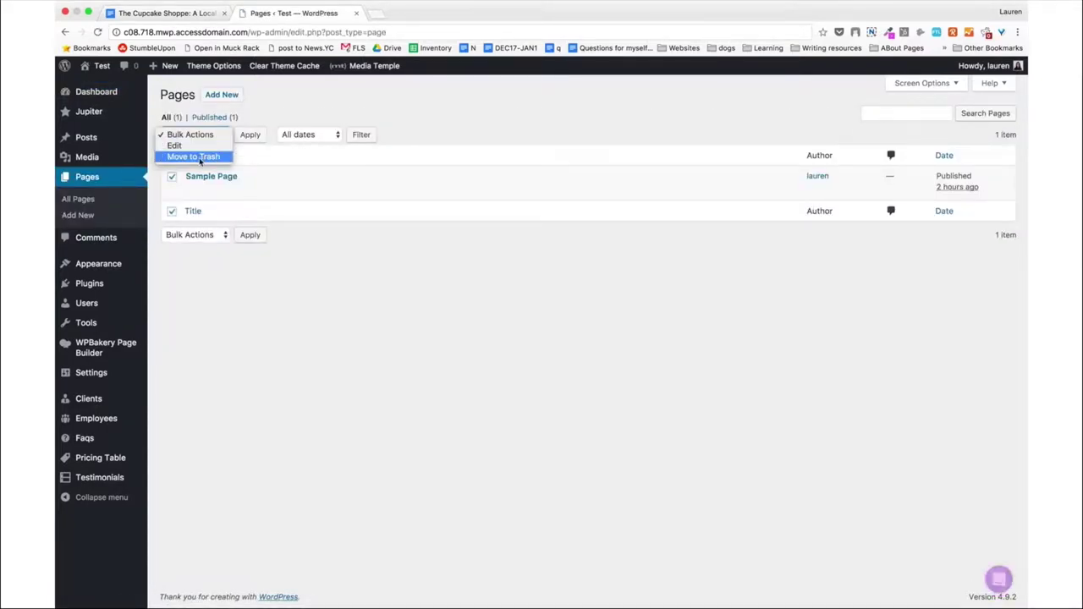
click(195, 154)
click(249, 136)
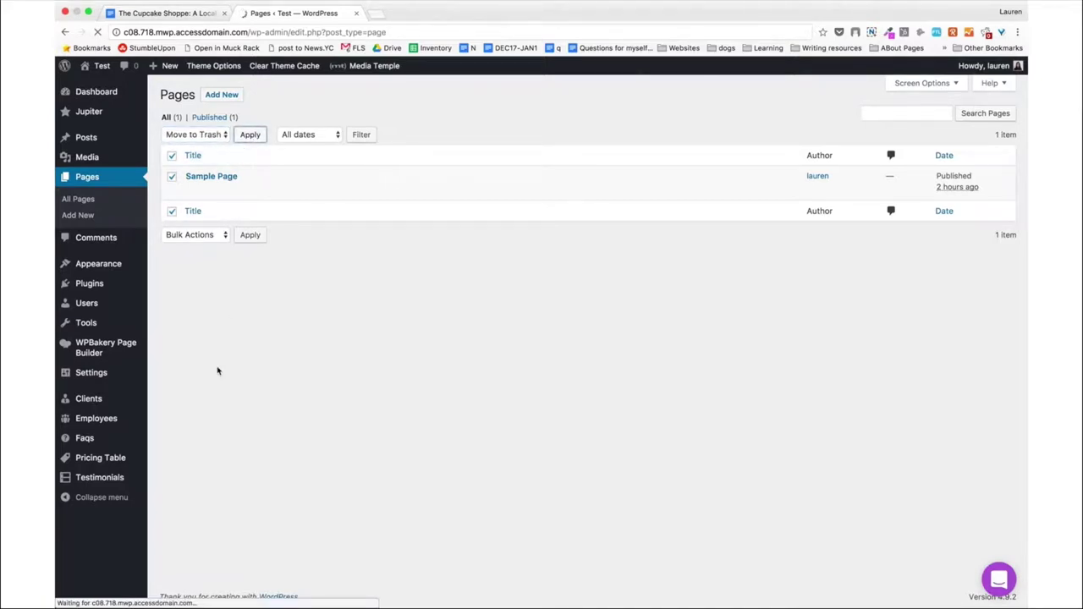
click(220, 97)
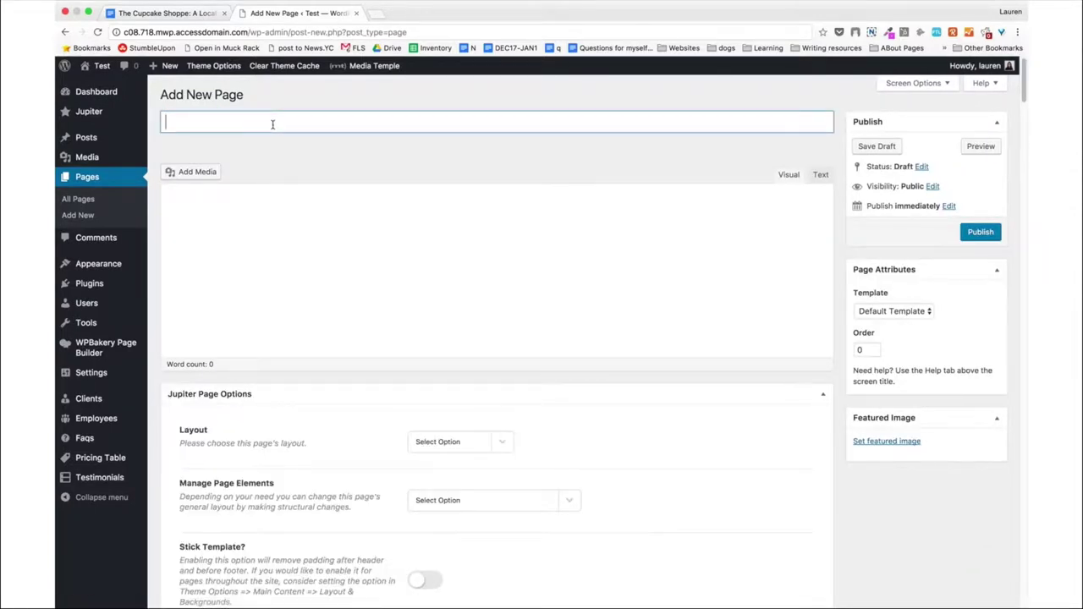
Title the new page 'Home' and switch it to the WPBakery builder.
text(Home)
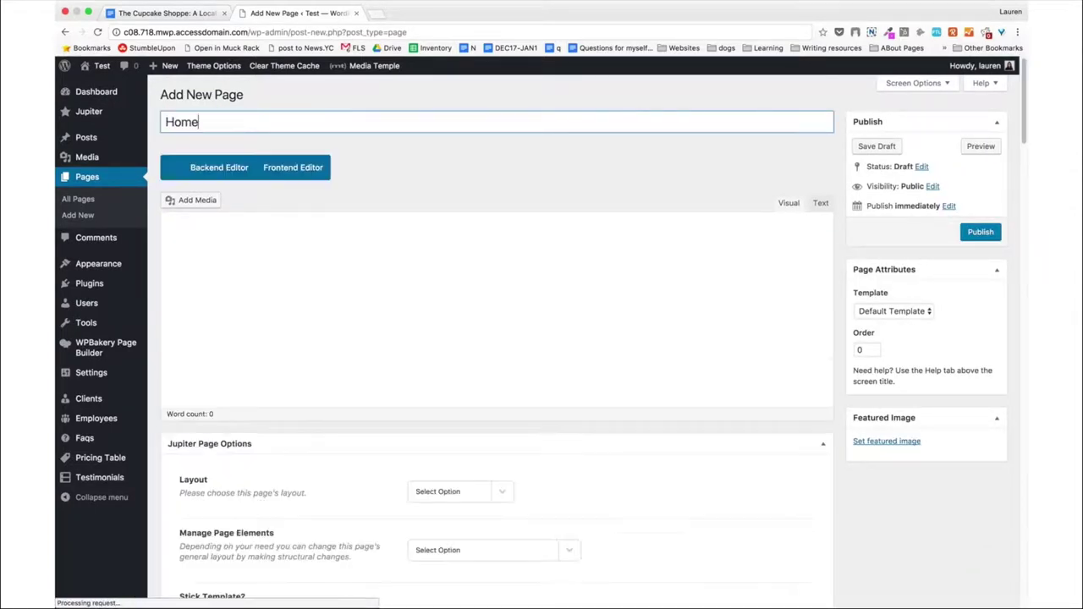
click(499, 197)
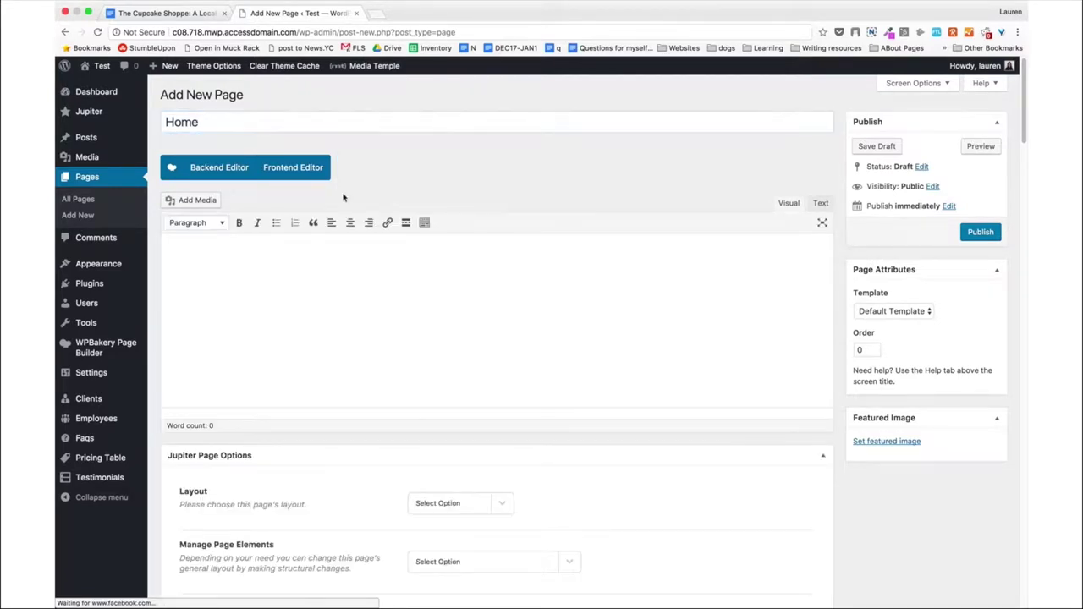
click(226, 168)
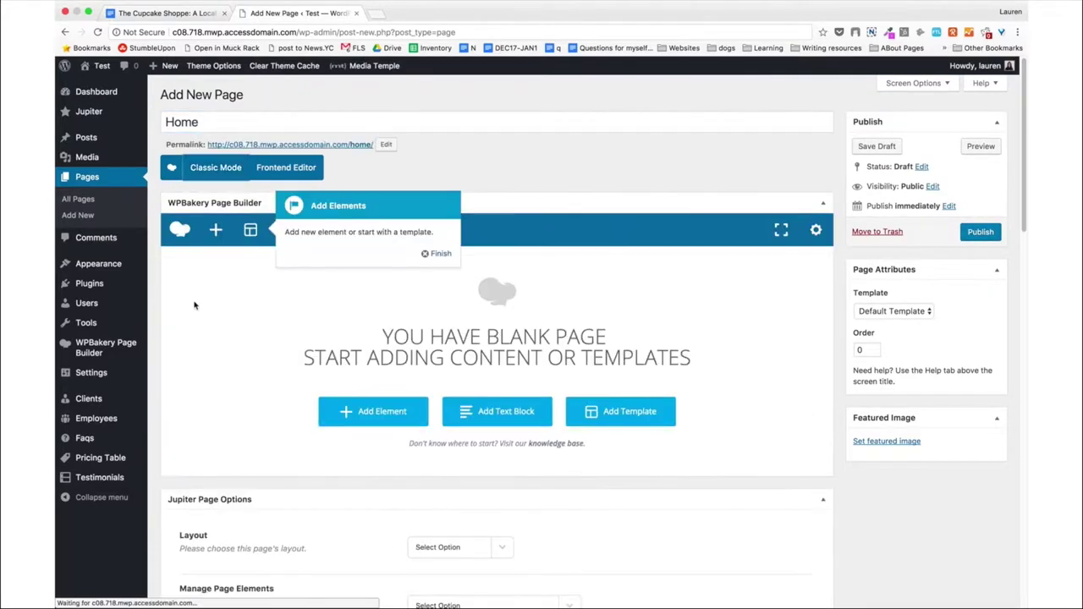
scroll(440, 242, down, 1)
click(443, 217)
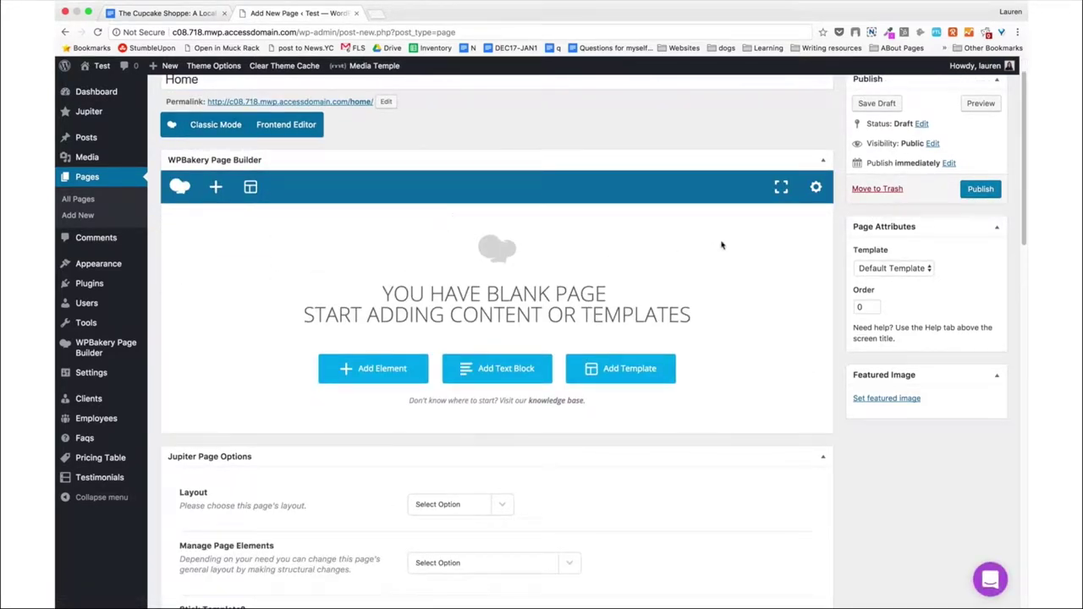
scroll(617, 286, down, 5)
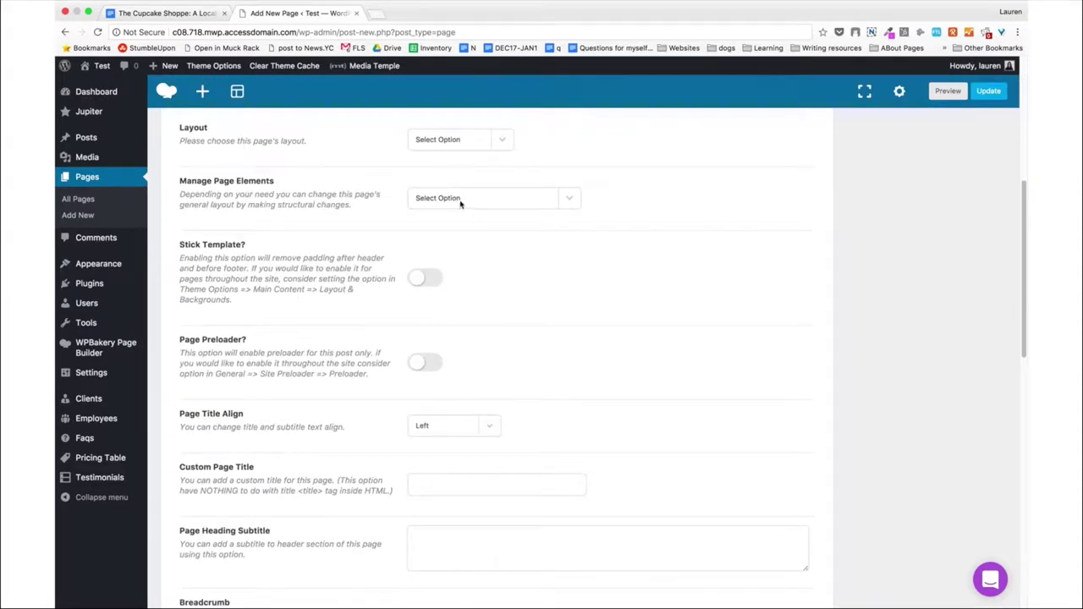
scroll(315, 193, up, 2)
Set Home to Remove Page Title, enable Stick Template, and turn off the breadcrumb.
click(468, 243)
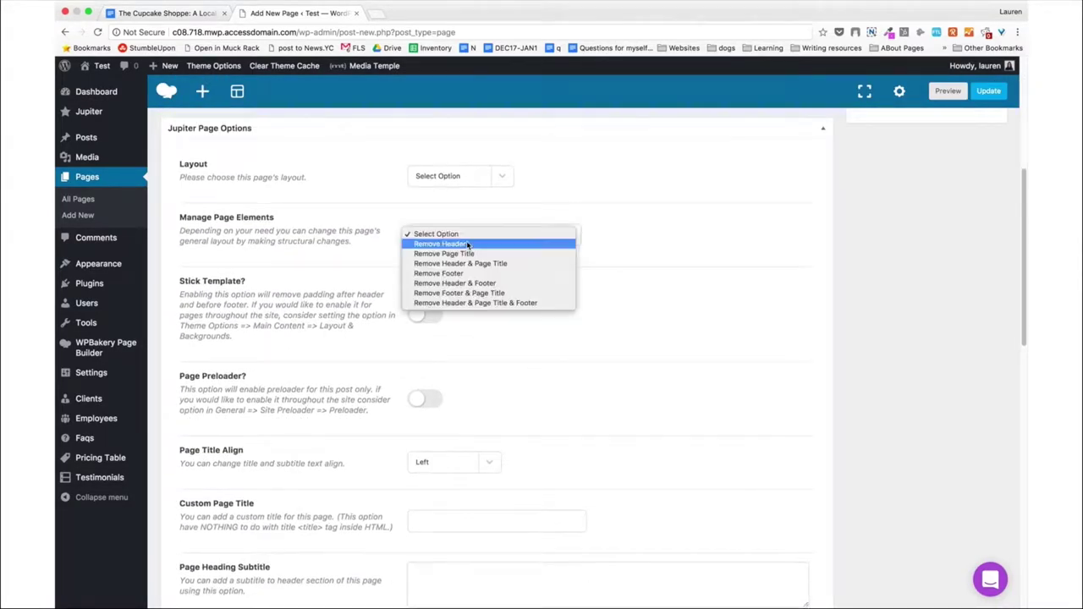
click(467, 253)
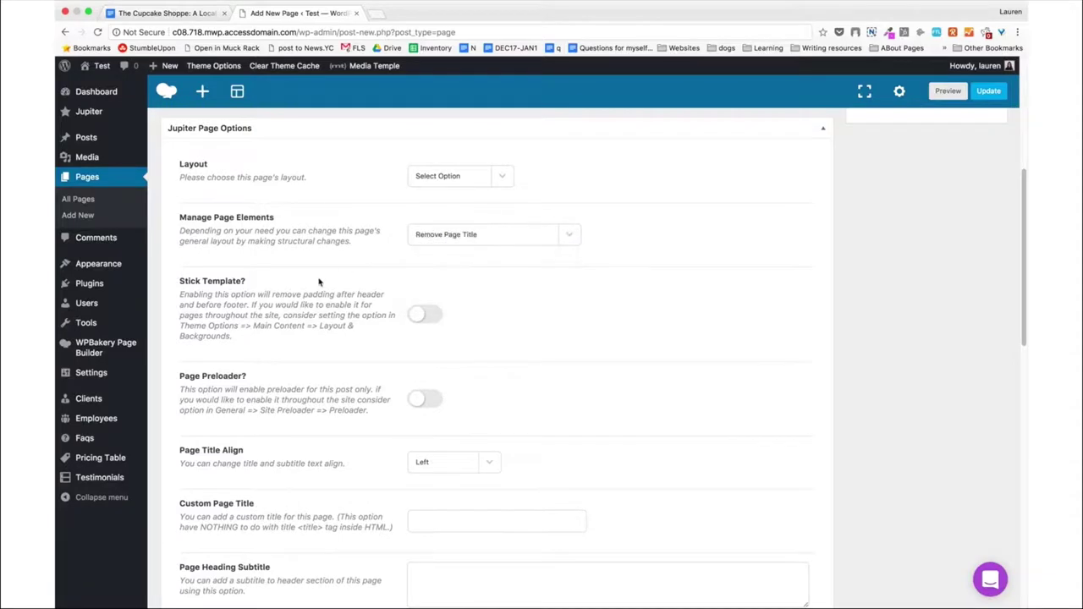
scroll(319, 282, down, 1)
click(424, 265)
scroll(406, 367, down, 4)
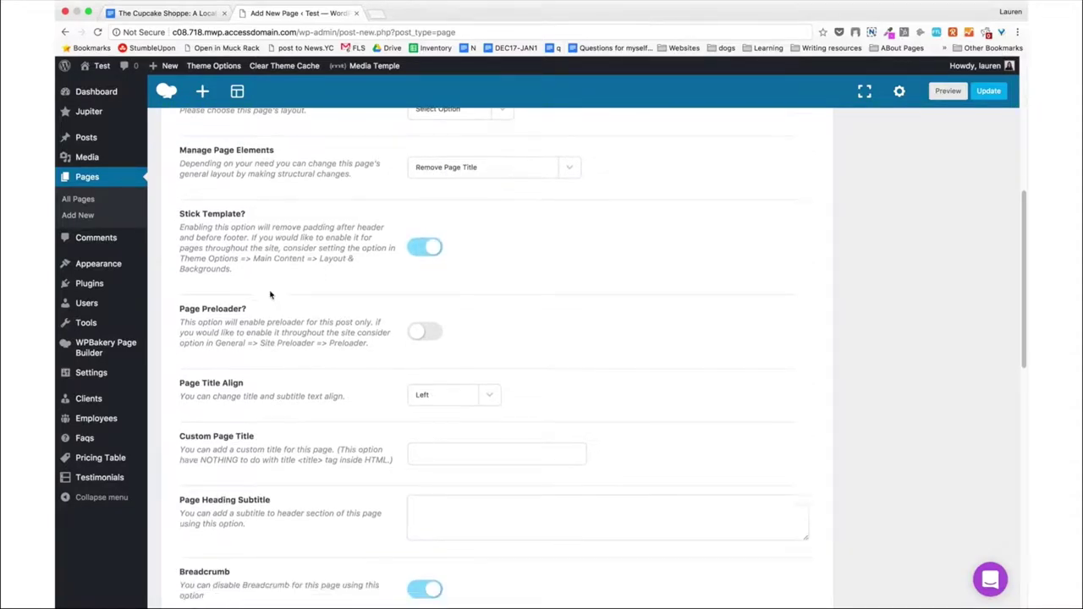
click(409, 398)
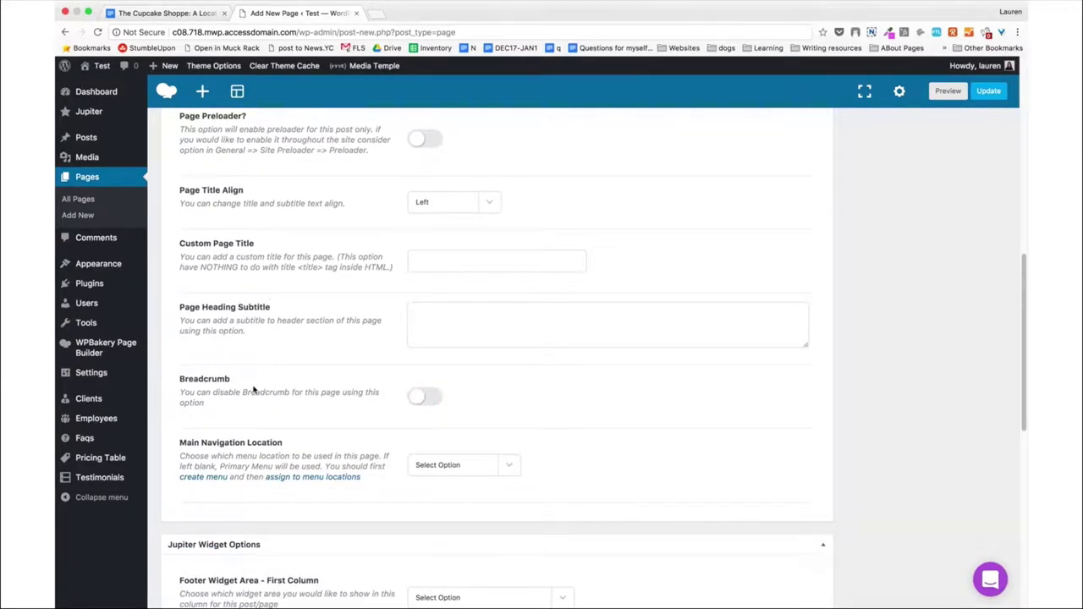
scroll(254, 385, down, 5)
Collapse the Jupiter Widget Options section and publish the Home page.
click(273, 270)
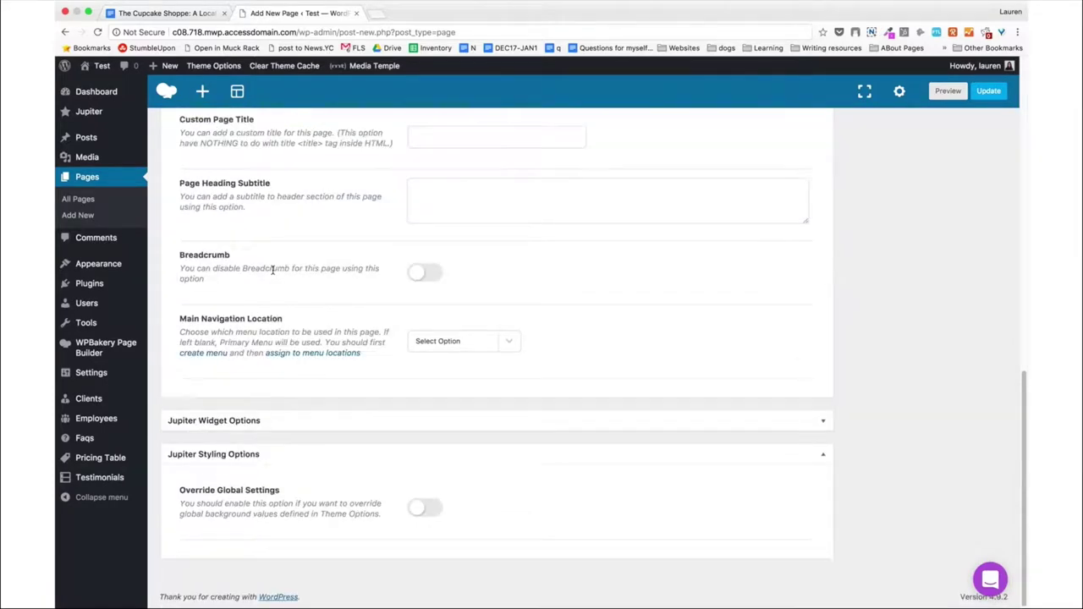
scroll(353, 334, up, 15)
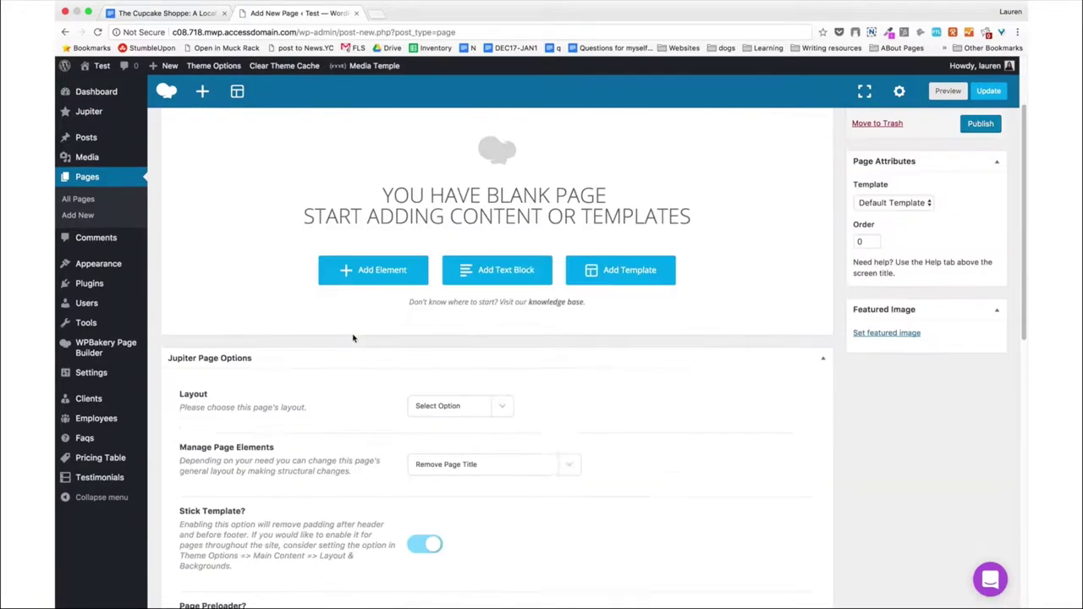
click(980, 232)
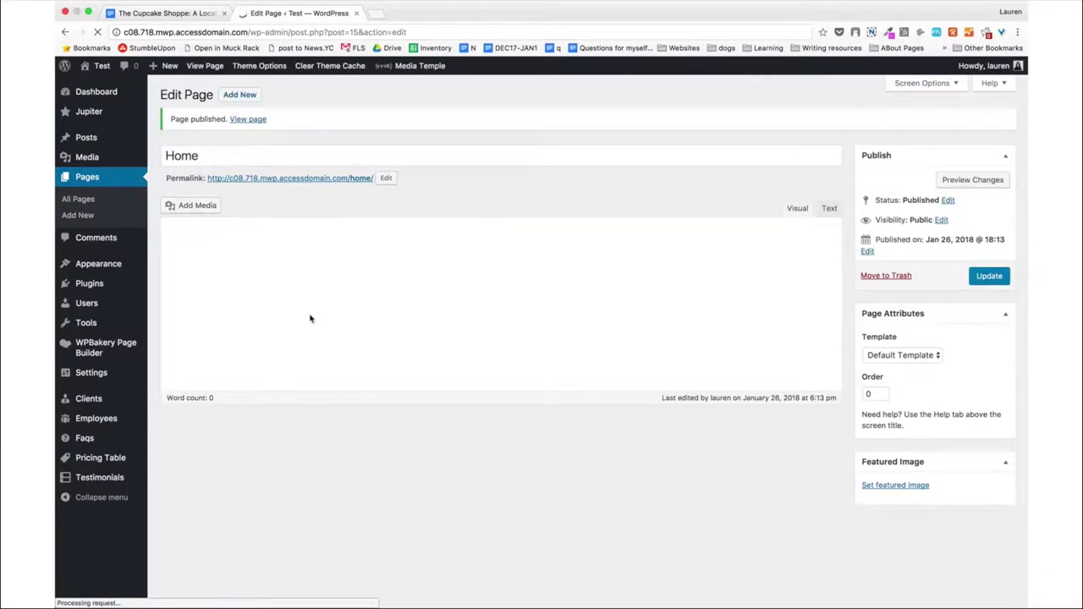
Start a new page titled 'About'.
click(240, 95)
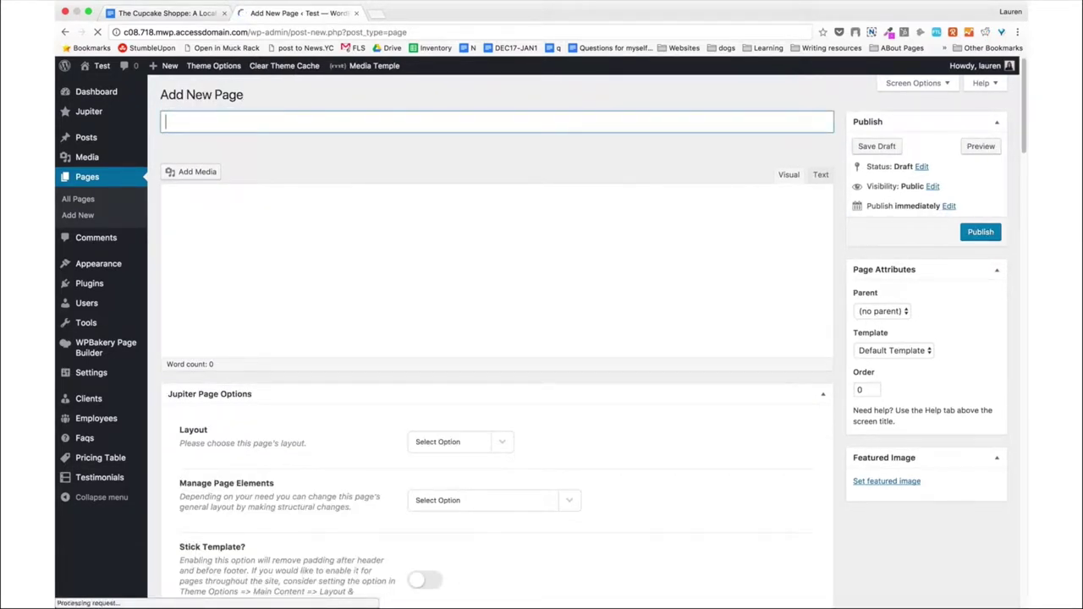
text(About)
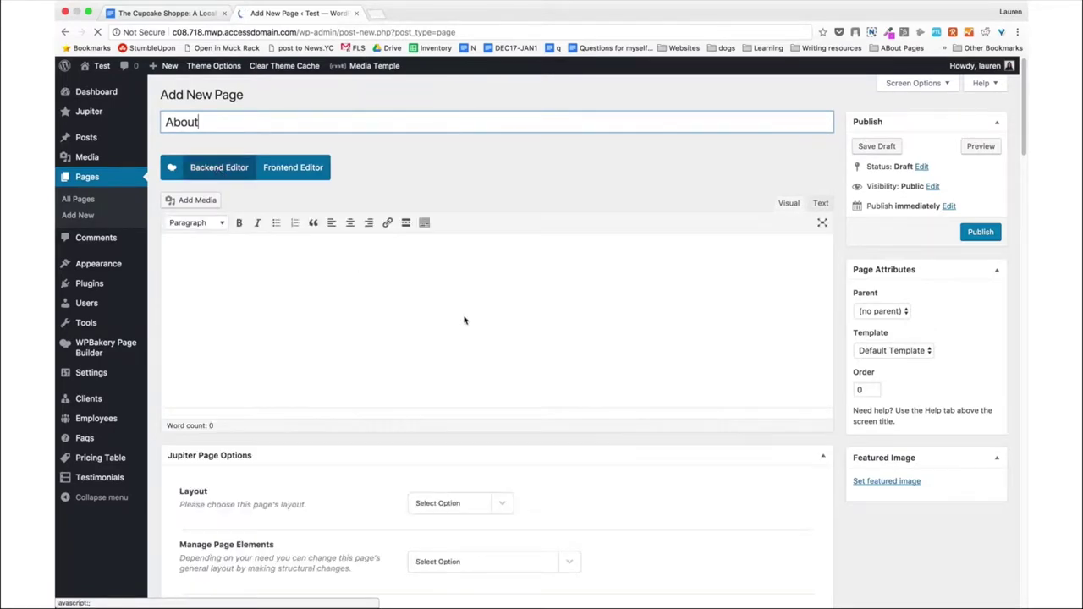
scroll(461, 318, down, 5)
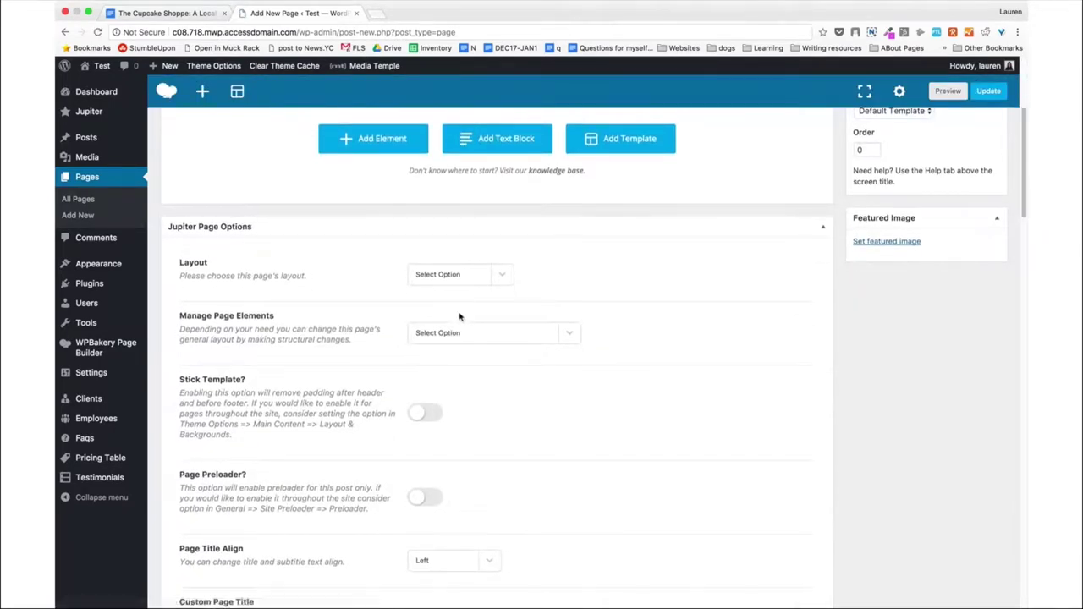
scroll(460, 316, down, 2)
Give About Remove Page Title, Stick Template on, breadcrumb off, and publish it.
click(474, 258)
click(414, 325)
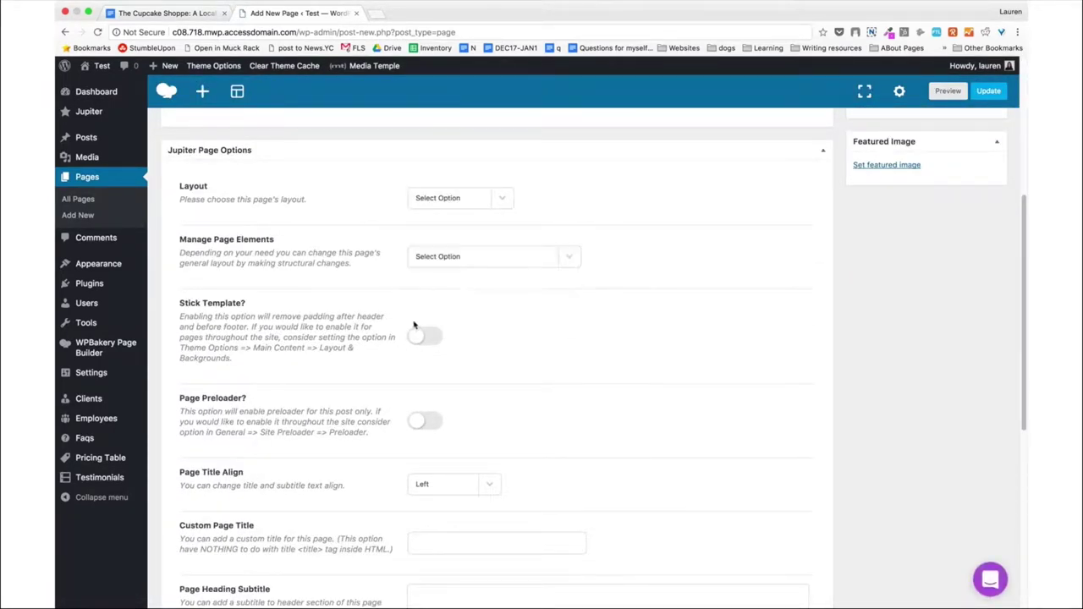
click(423, 336)
scroll(309, 386, down, 7)
click(427, 388)
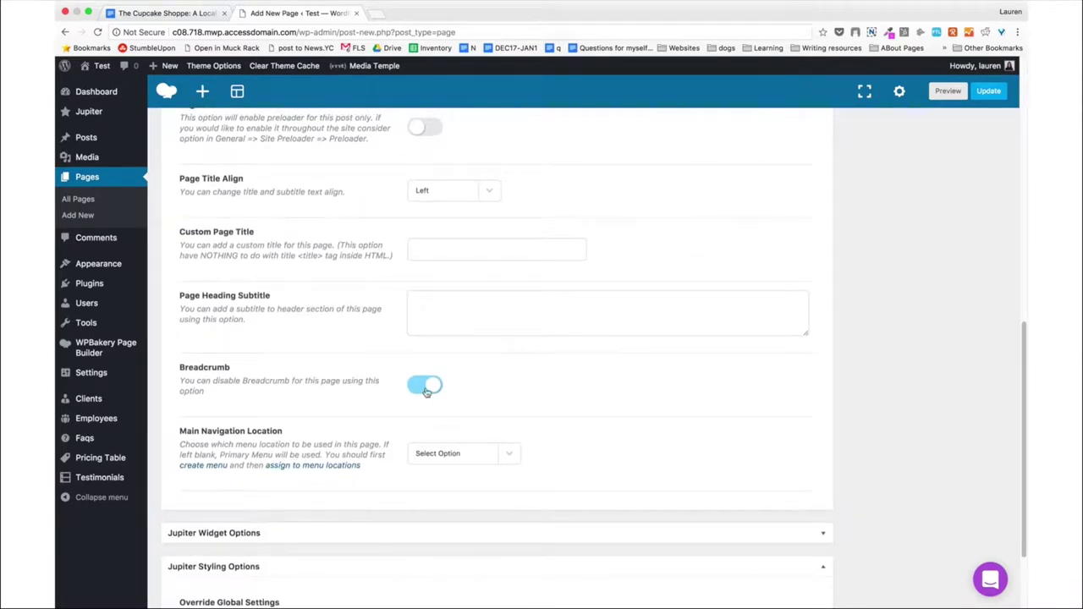
click(428, 388)
scroll(280, 351, up, 15)
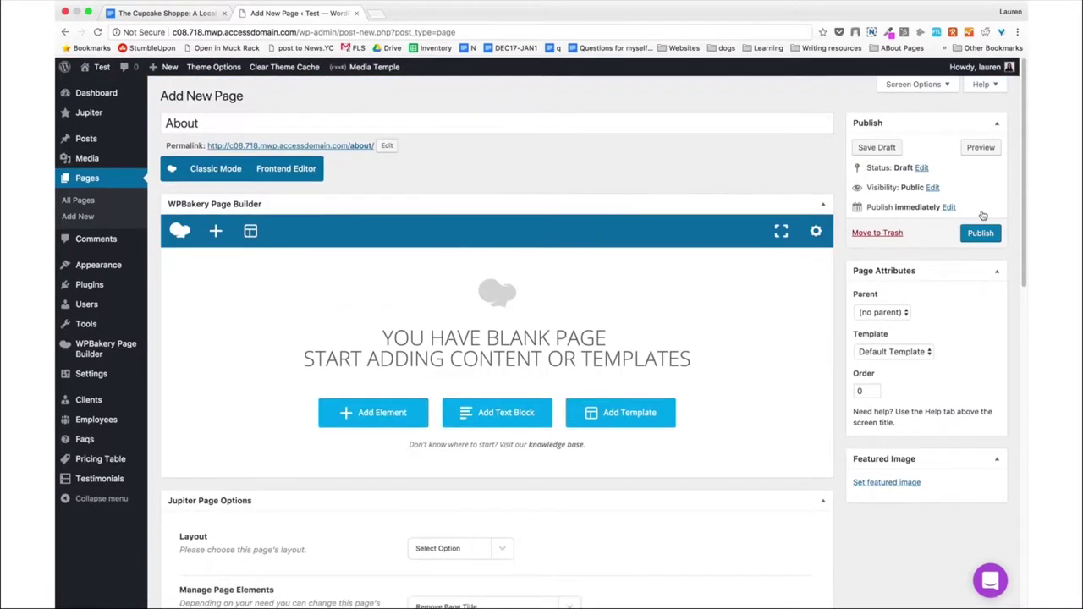
click(980, 232)
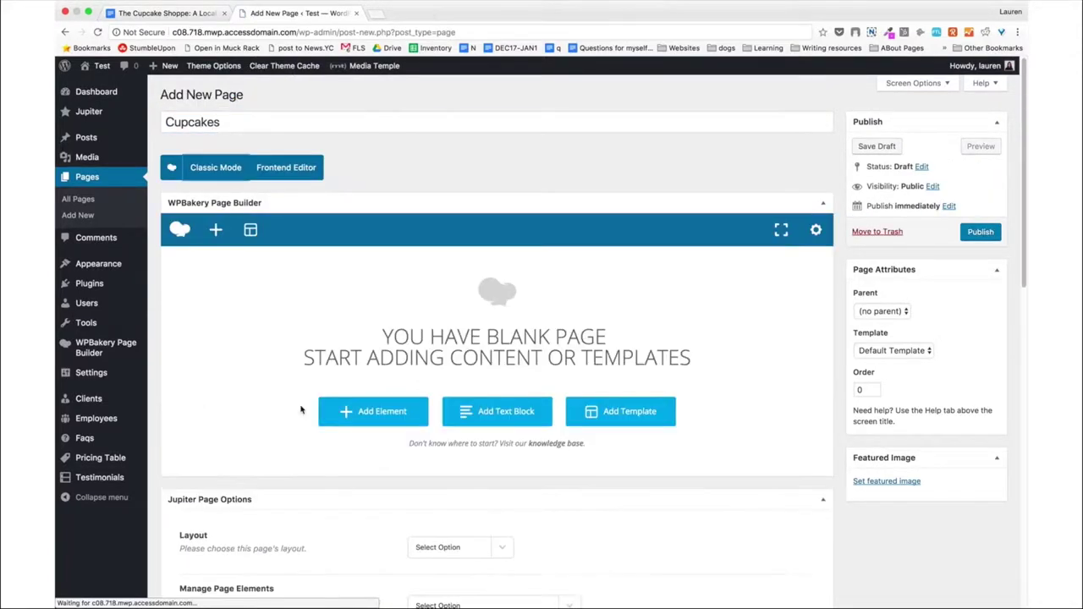
Choose a page element option for the Blog page and switch it to the classic editor.
scroll(443, 351, down, 5)
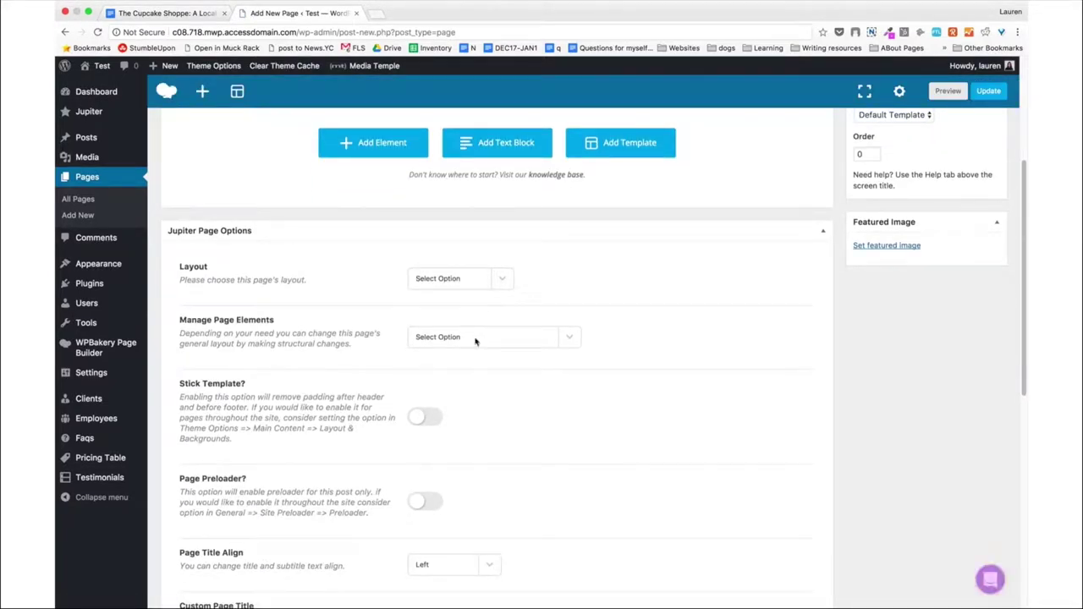
click(475, 341)
click(477, 358)
scroll(308, 391, down, 3)
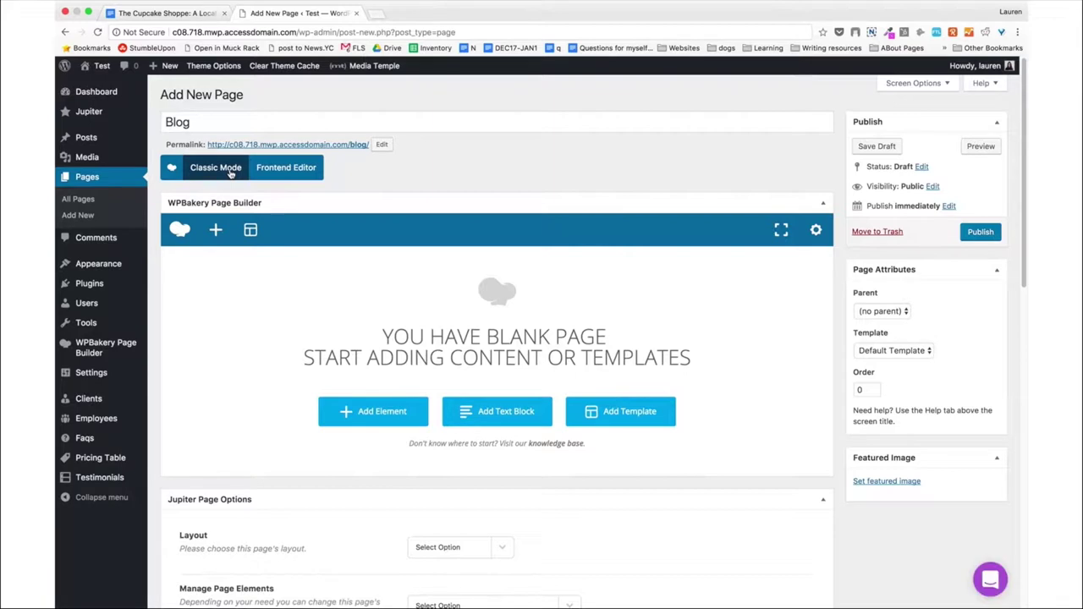
click(216, 168)
Enable Stick Template, remove the page title and turn off the breadcrumb for Blog.
scroll(231, 338, down, 5)
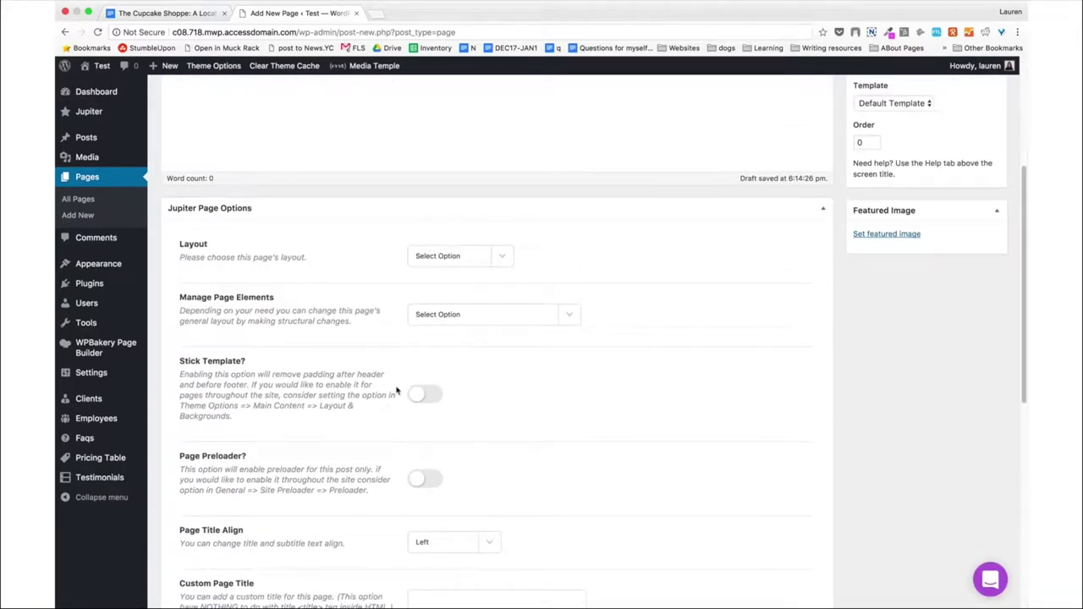
click(431, 398)
click(532, 315)
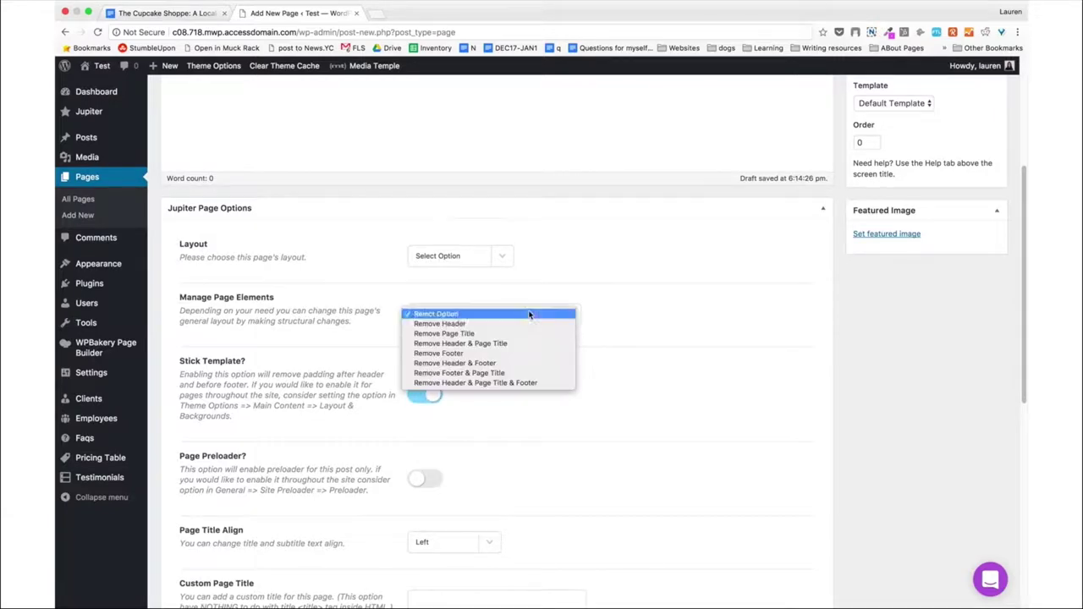
click(523, 332)
scroll(524, 332, down, 5)
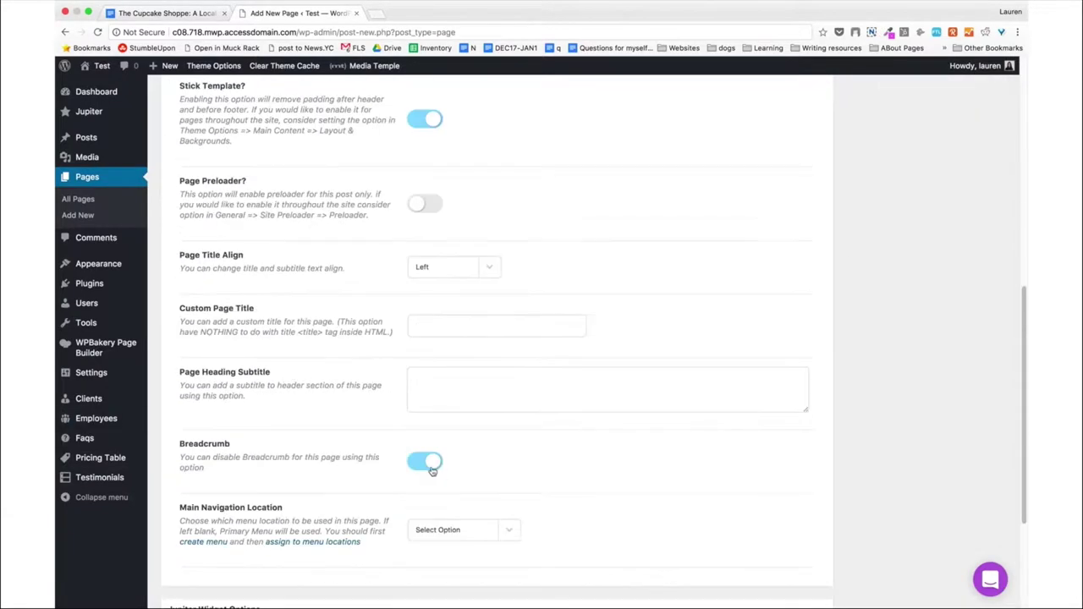
click(417, 466)
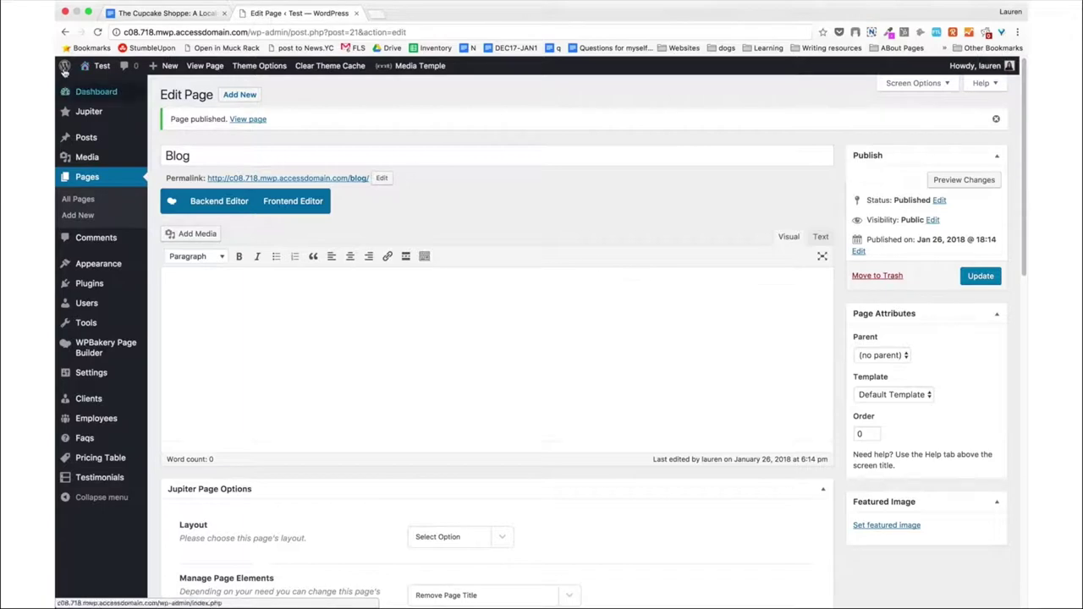
View the live site and open the Customizer's Homepage Settings.
click(100, 66)
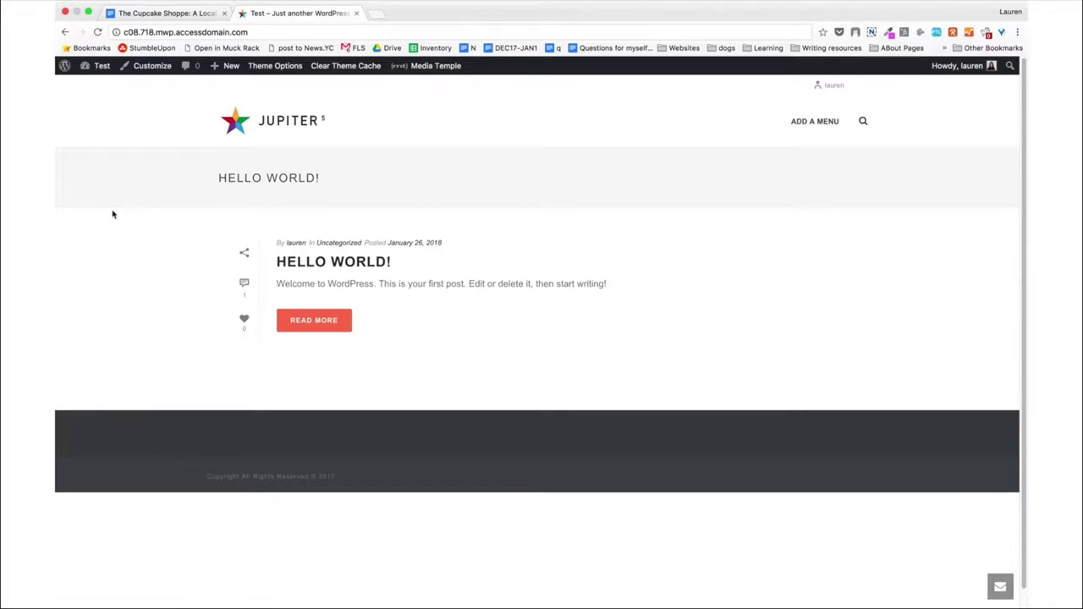
click(152, 66)
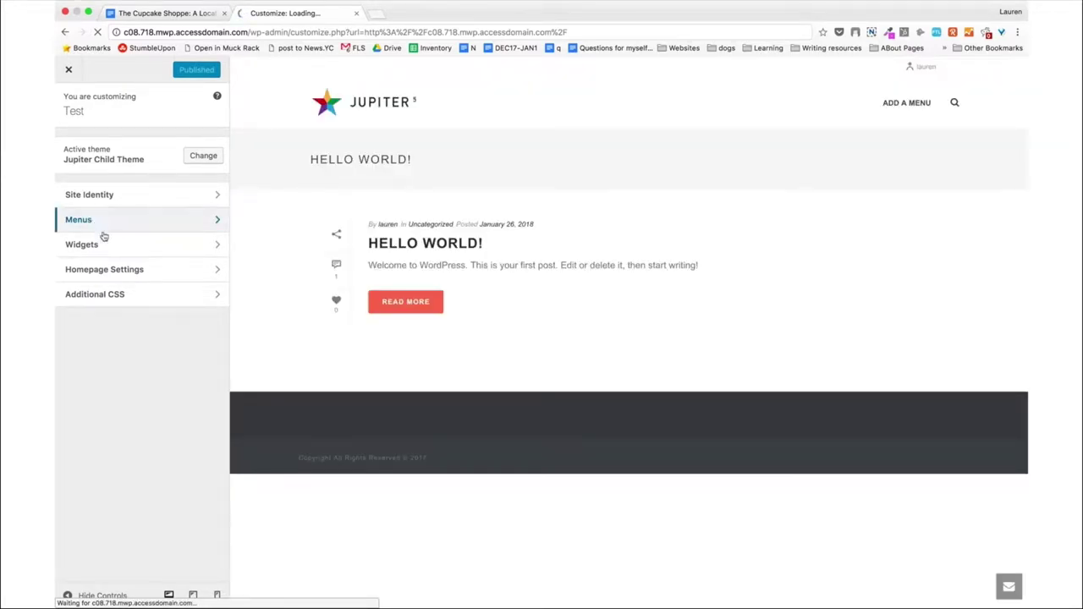
click(136, 270)
Publish a static homepage with Home as front page and Blog as posts page.
click(89, 279)
click(93, 321)
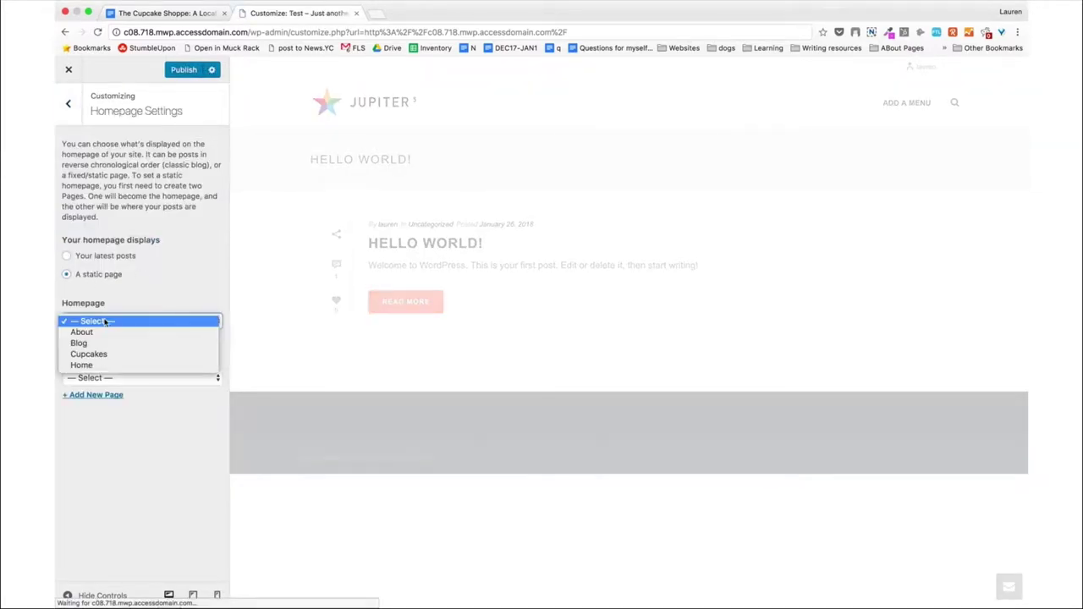
click(95, 366)
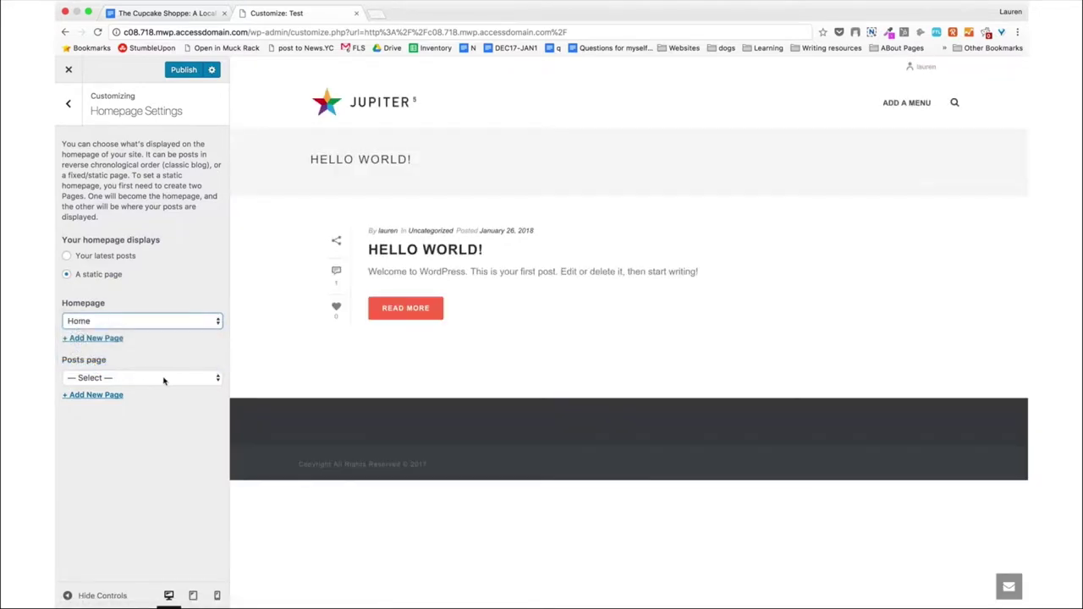
click(163, 378)
click(156, 399)
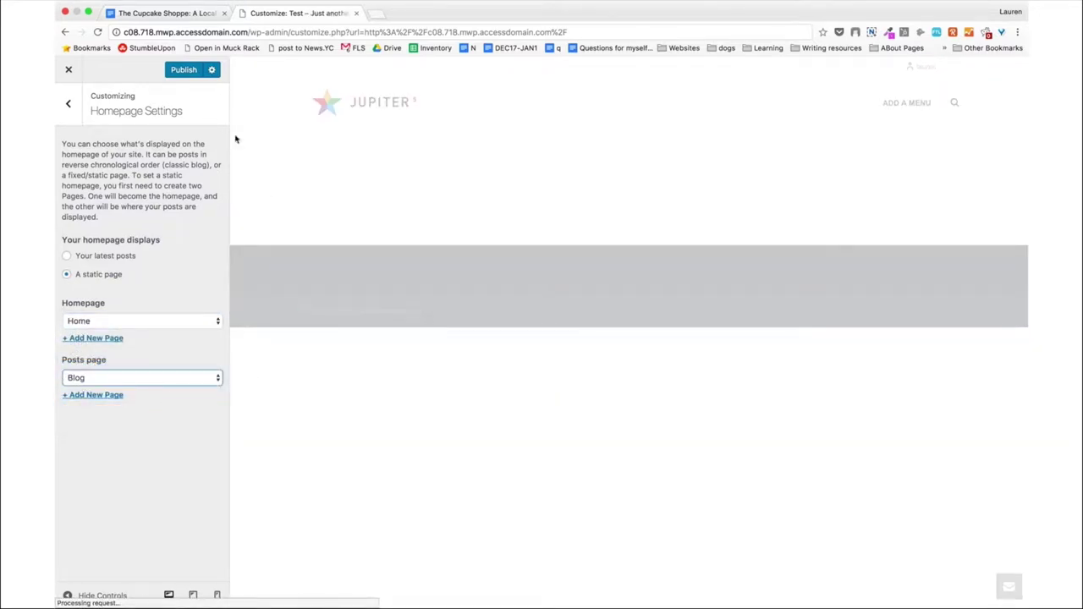
click(186, 71)
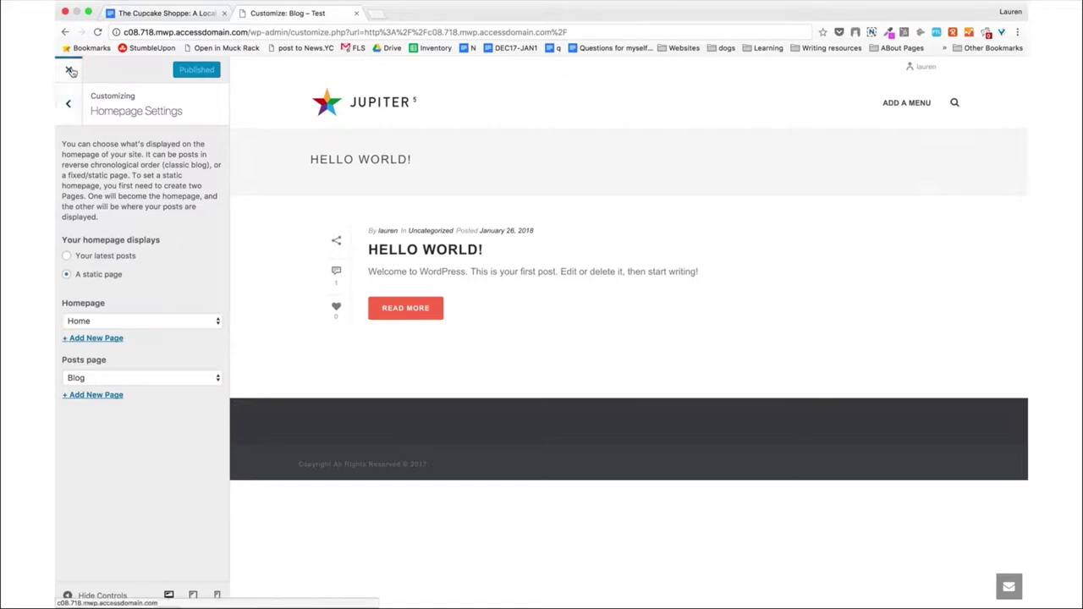
click(70, 70)
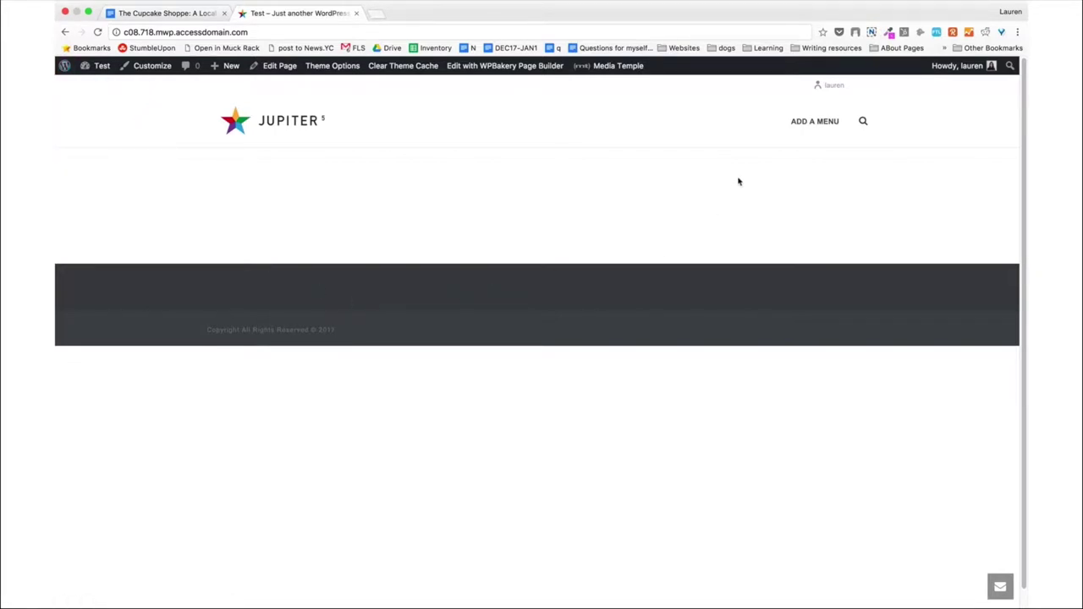
Create a menu named 'Homepage Main Menu' assigned to Primary Navigation.
click(810, 122)
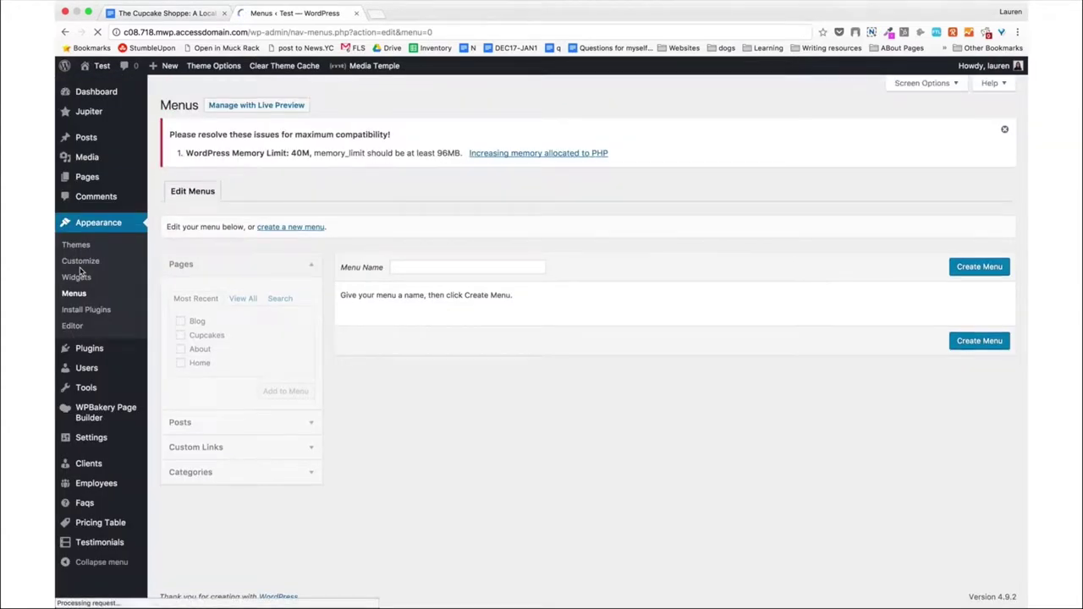
click(416, 266)
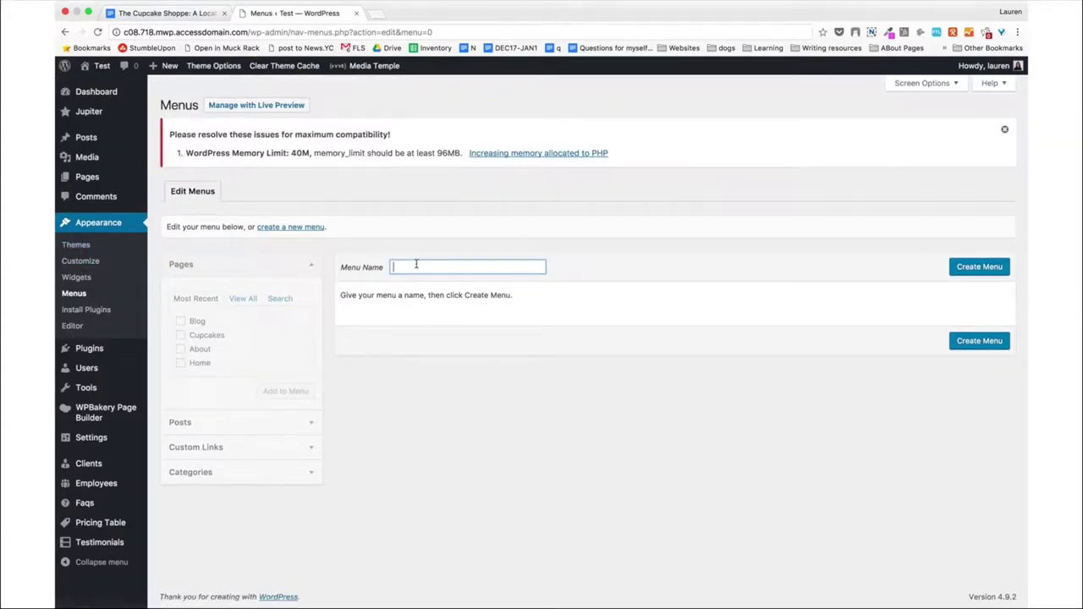
text(Homepage Main Menu)
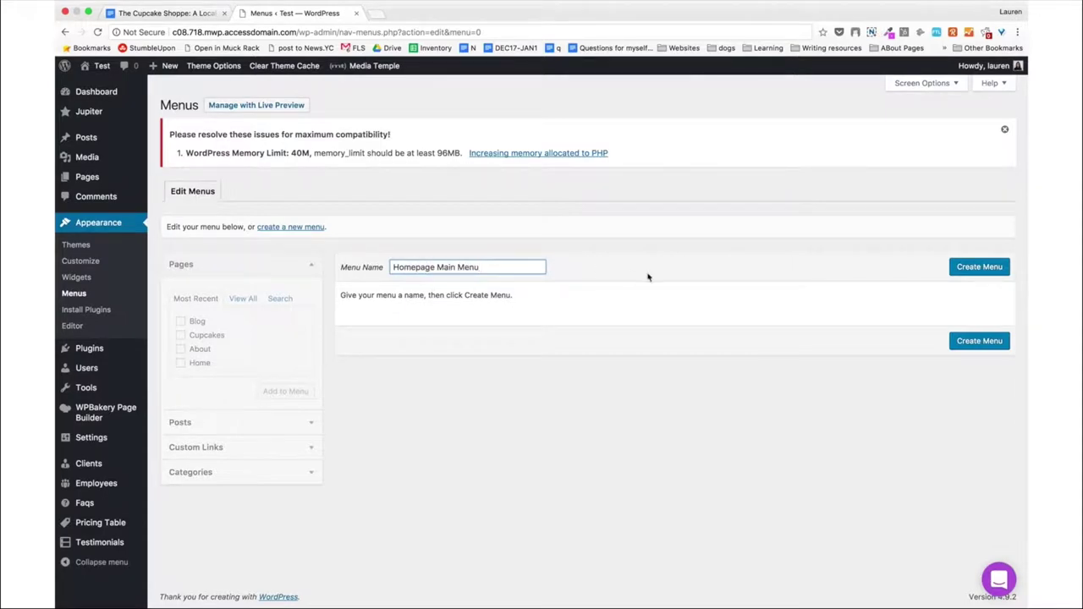
click(973, 272)
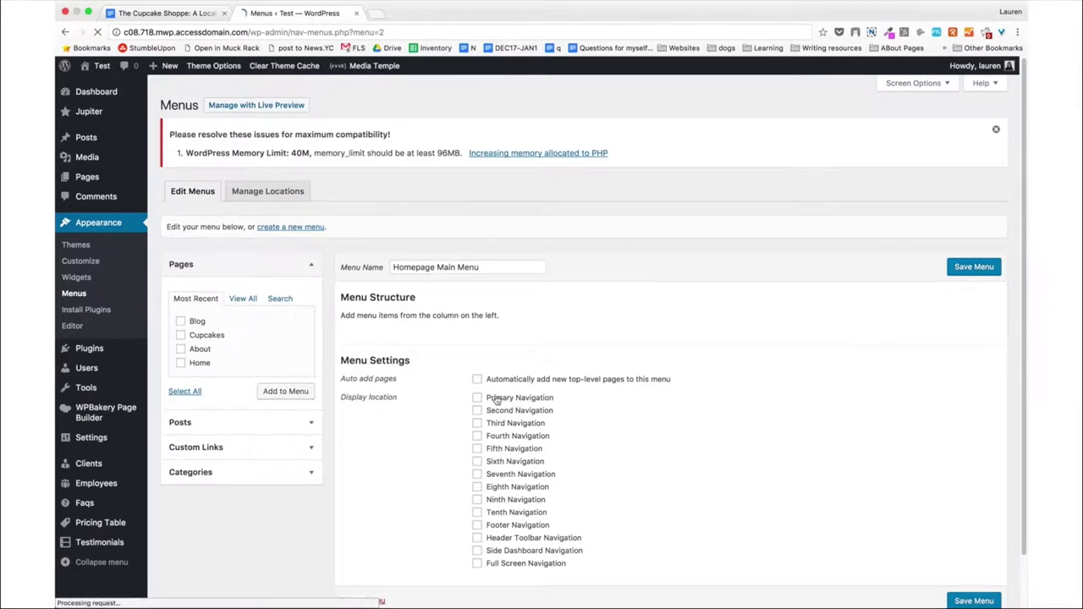
click(478, 399)
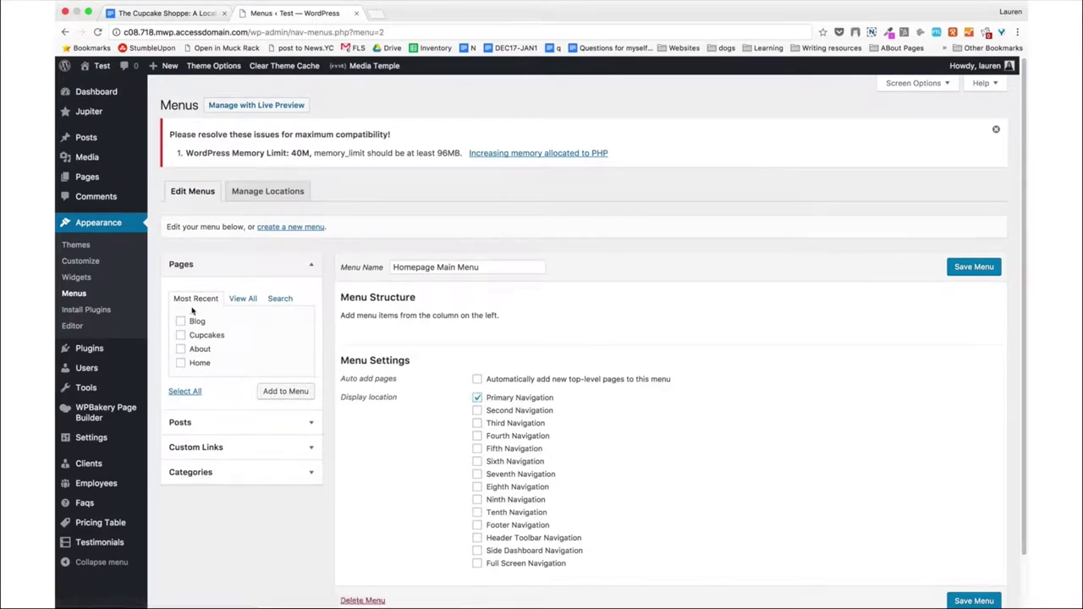
Add all of the site's pages to the menu.
click(242, 298)
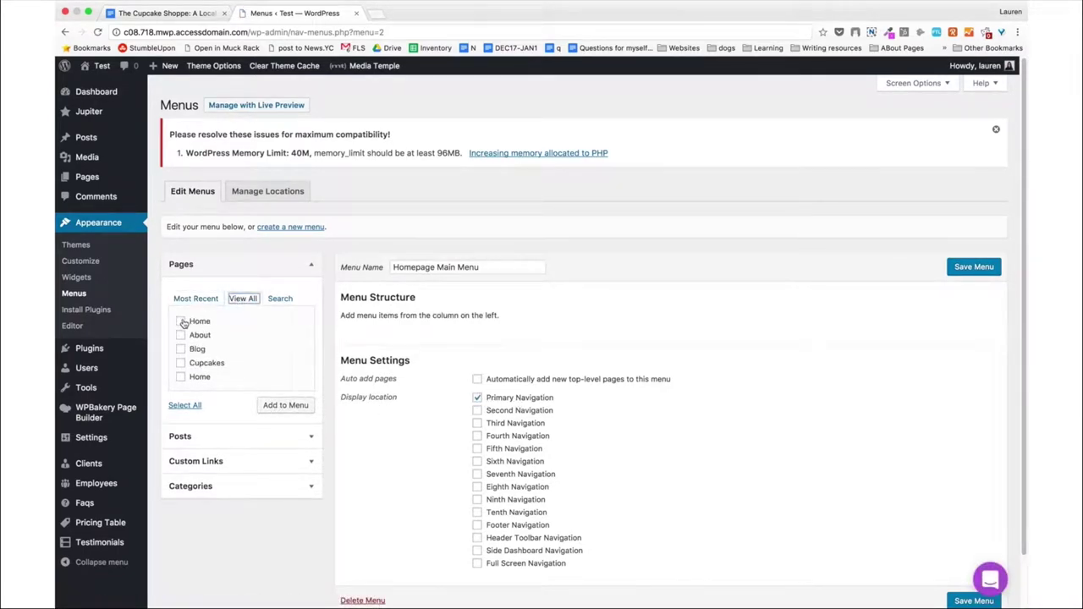
click(191, 407)
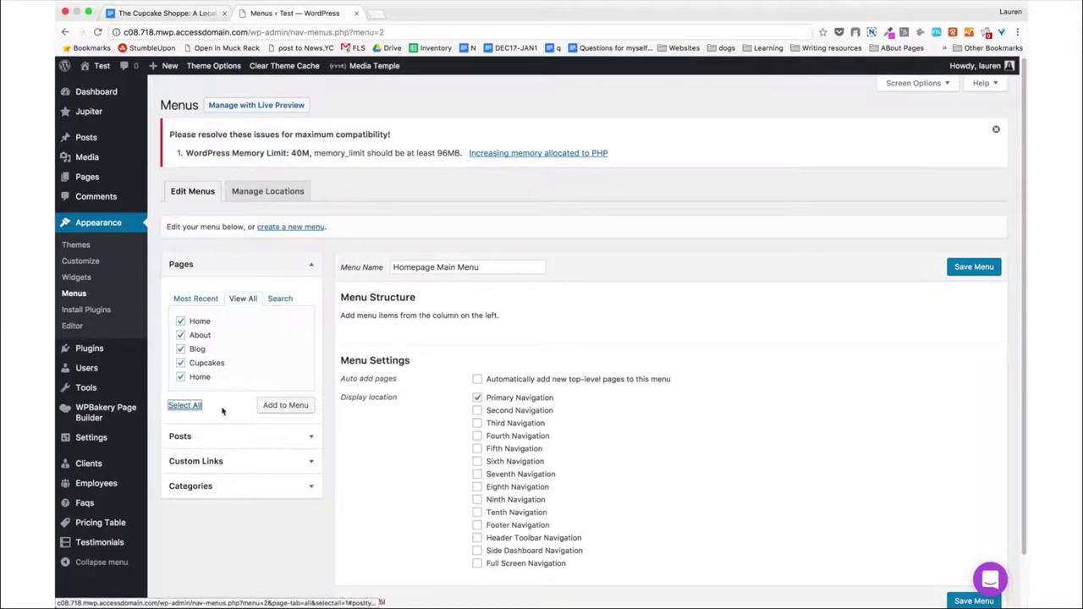
click(286, 405)
Delete the two Home menu items and drag Cupcakes above About and Blog.
scroll(235, 502, down, 2)
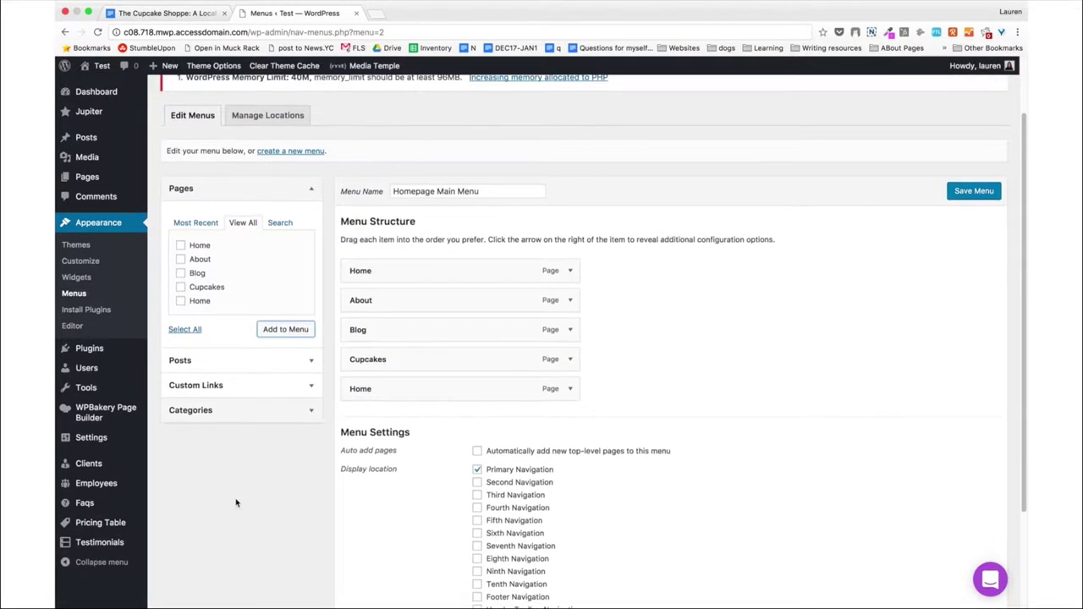
click(570, 393)
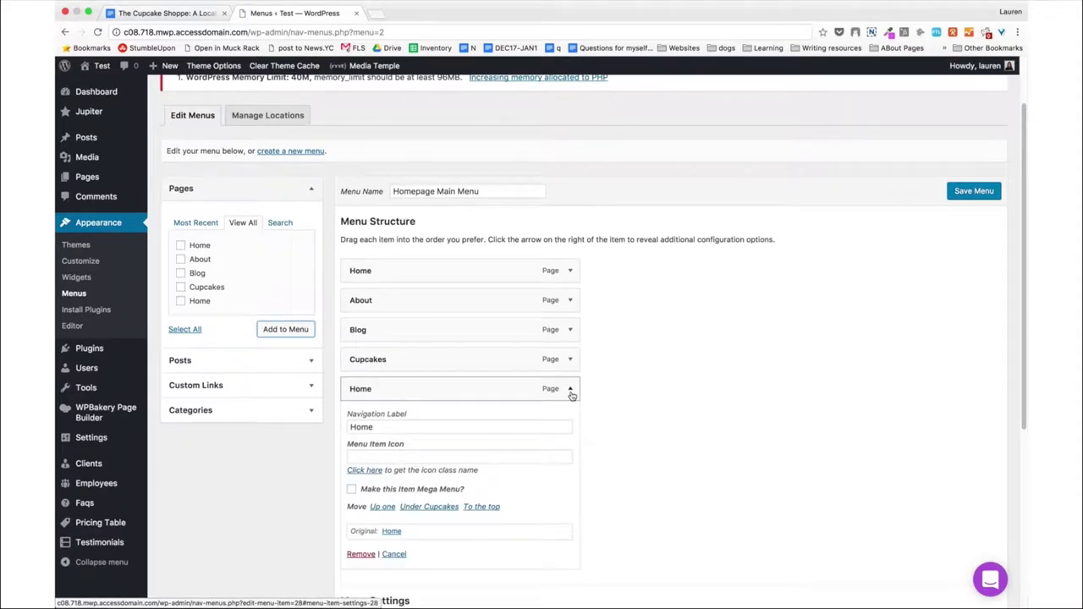
click(571, 391)
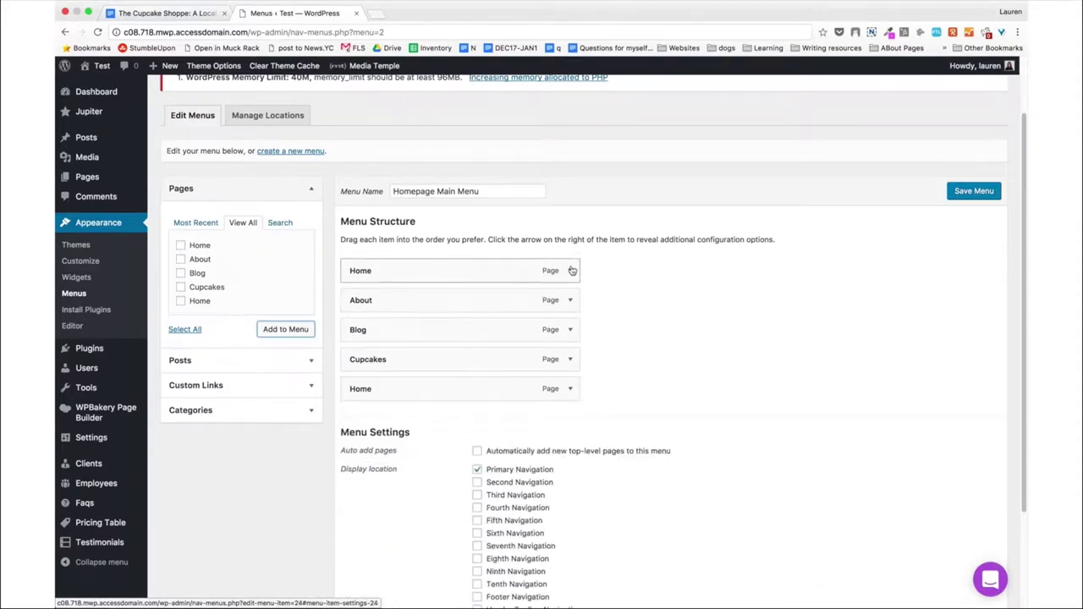
click(571, 271)
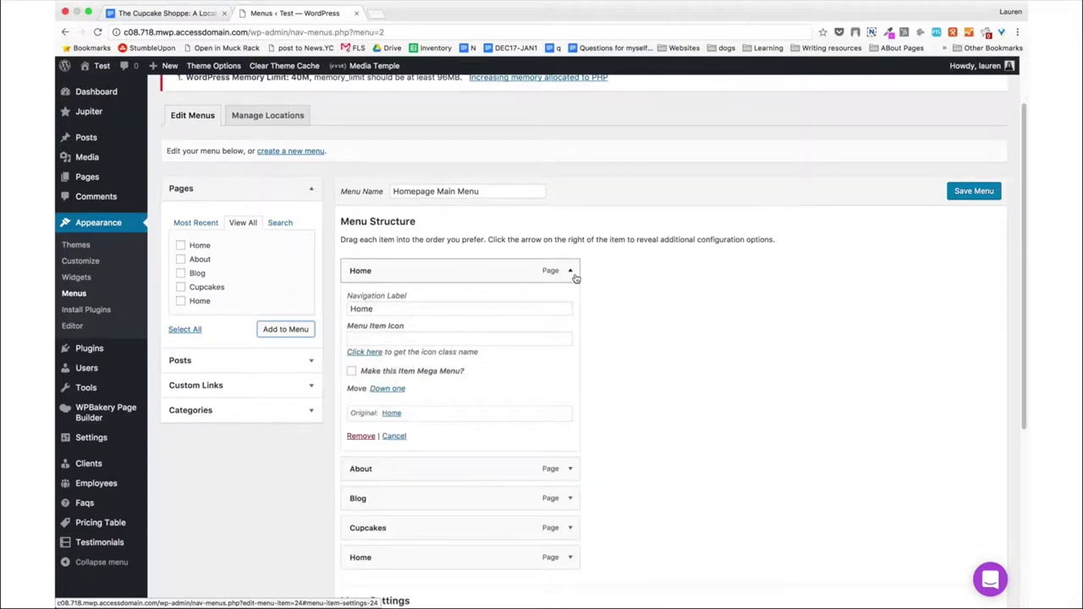
click(361, 435)
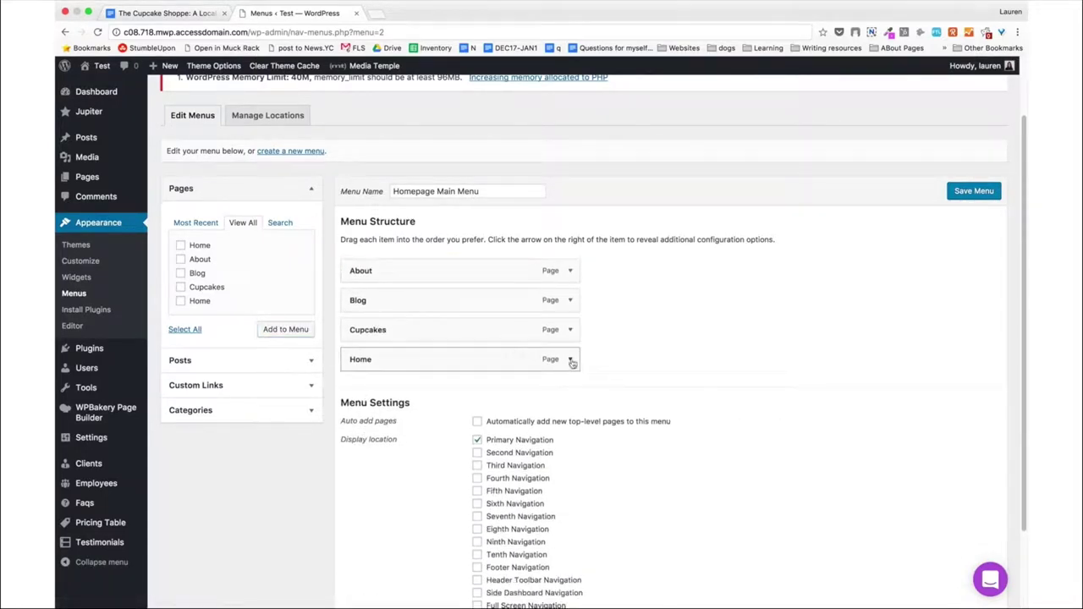
click(571, 360)
click(360, 524)
drag(367, 330, 368, 269)
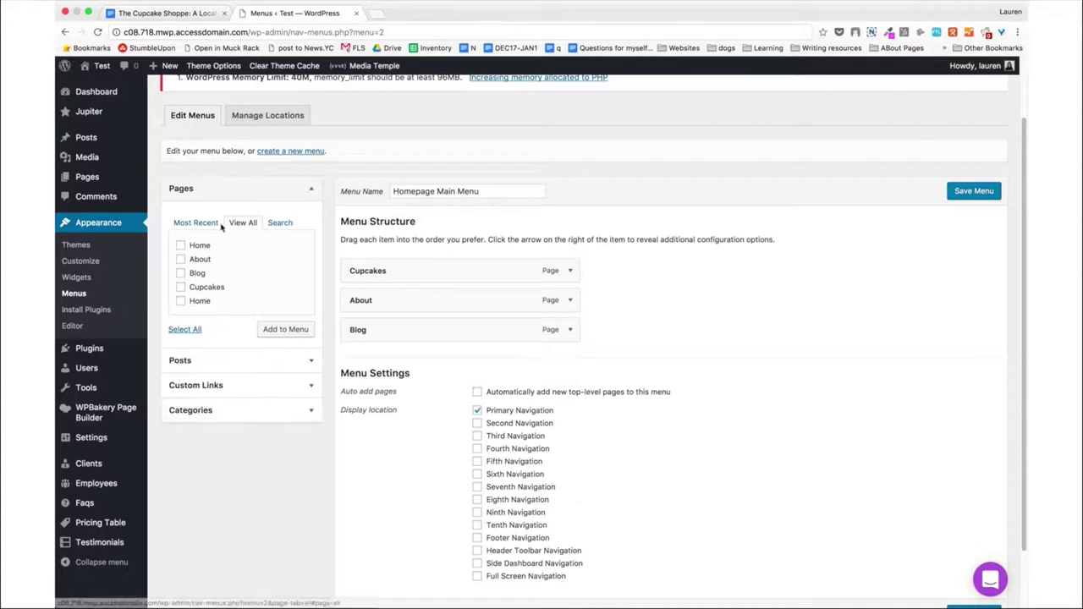
click(313, 387)
click(276, 278)
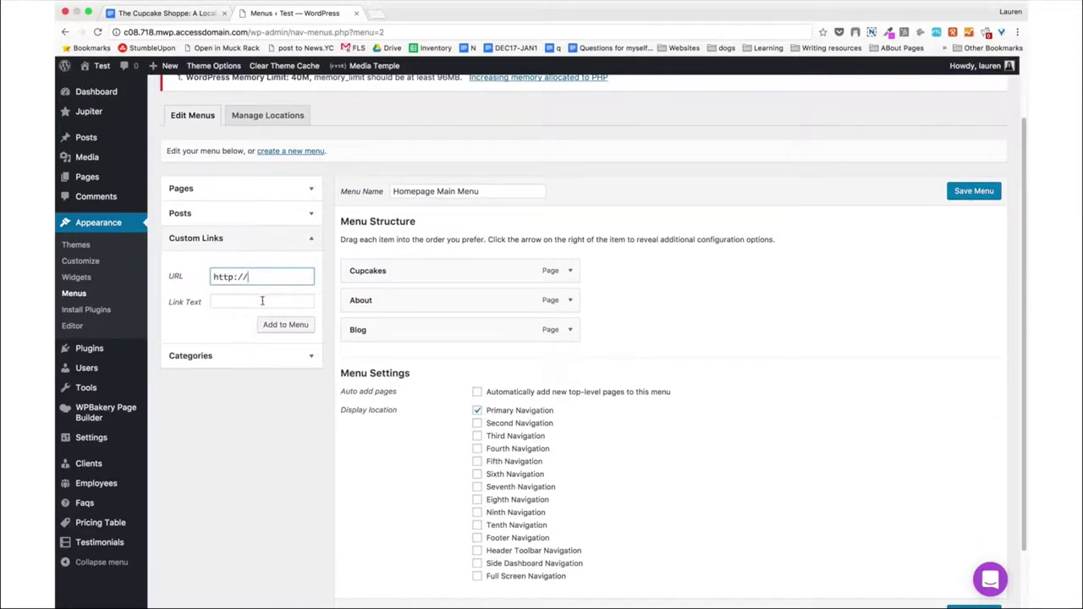
click(262, 301)
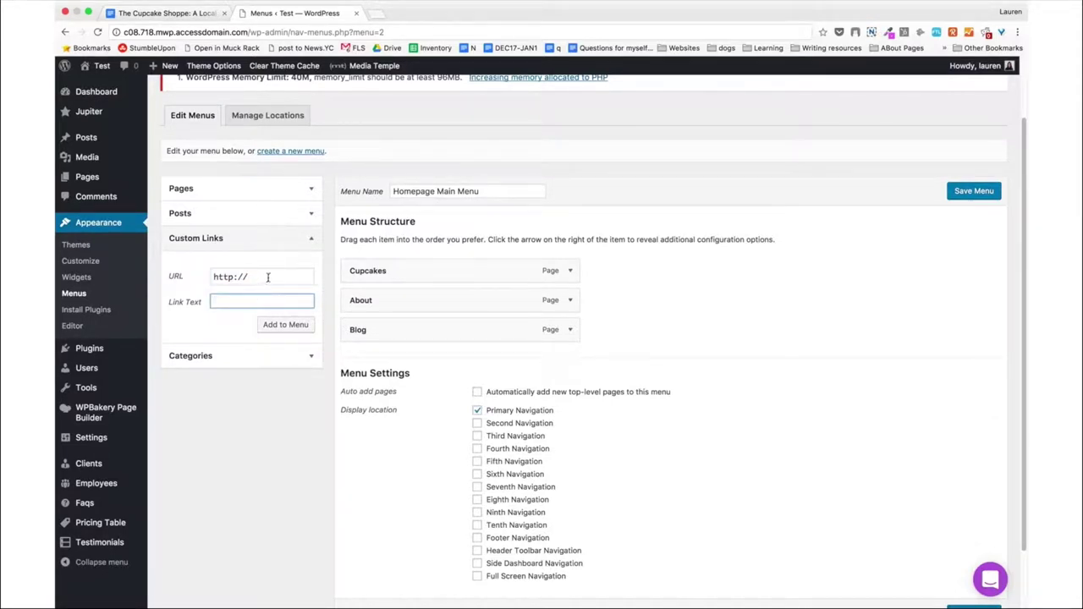
click(268, 278)
text(#)
click(259, 301)
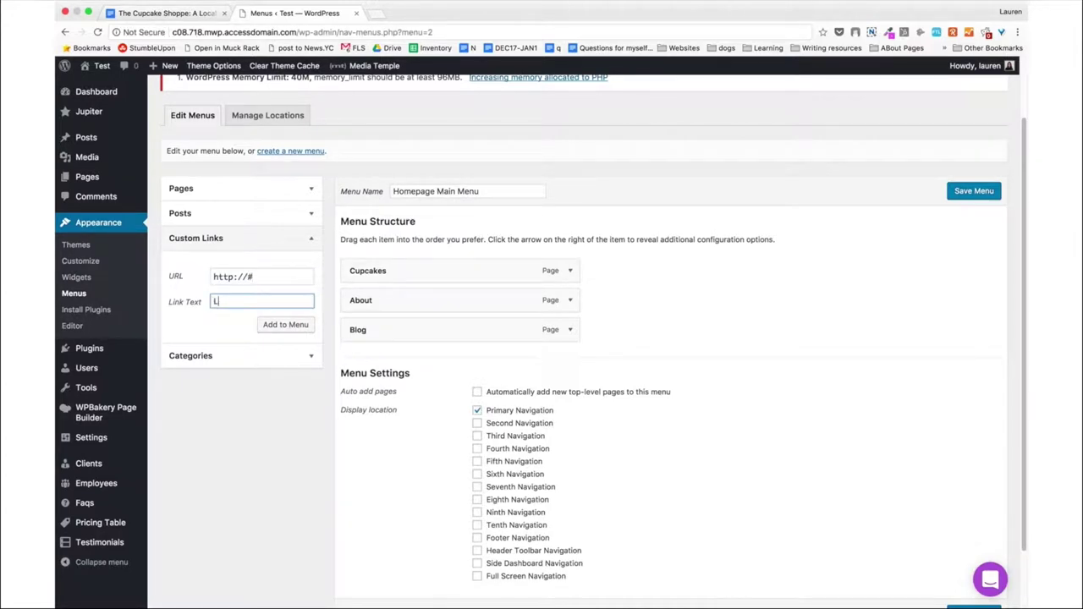
click(275, 326)
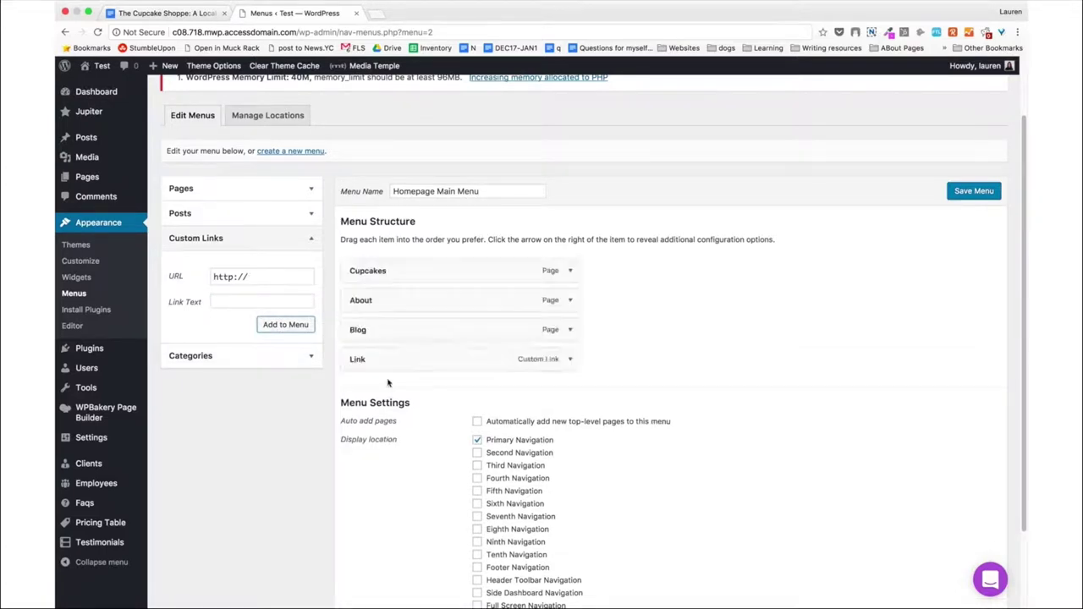
click(571, 359)
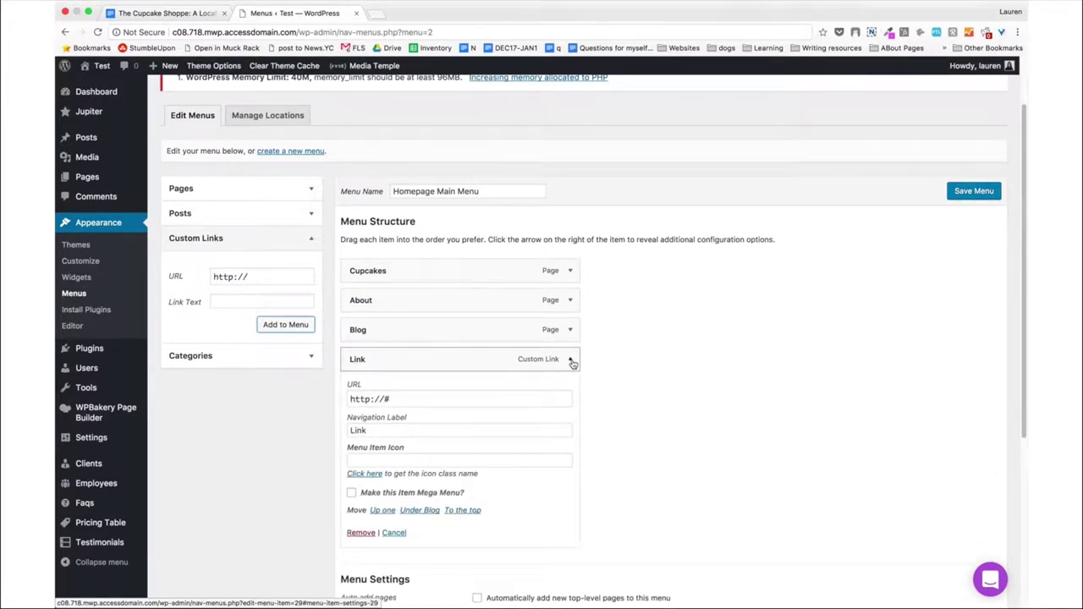
click(572, 363)
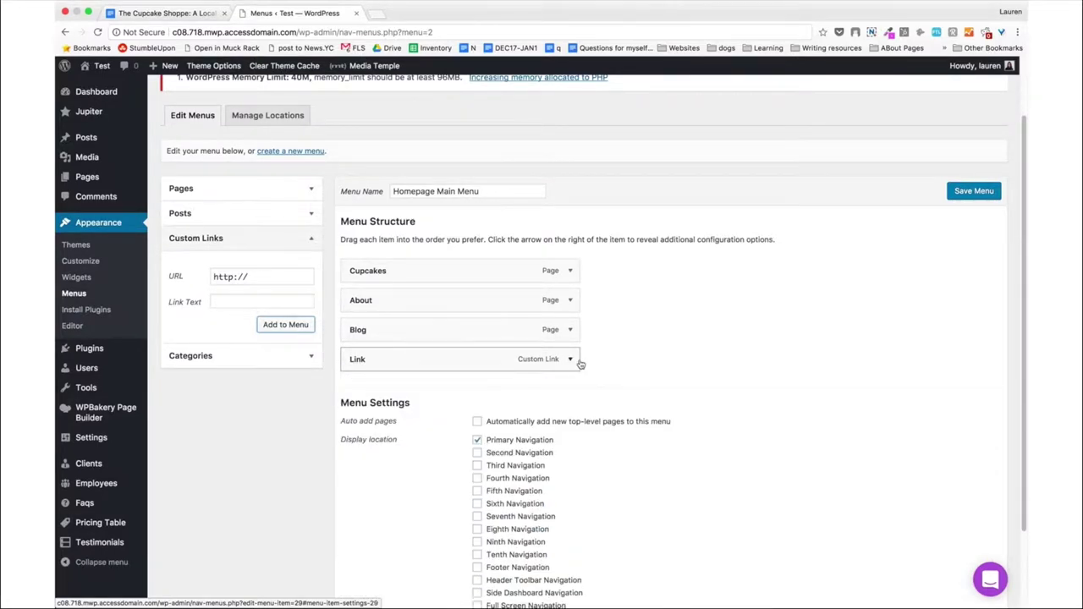
Save the Homepage Main Menu changes.
click(974, 190)
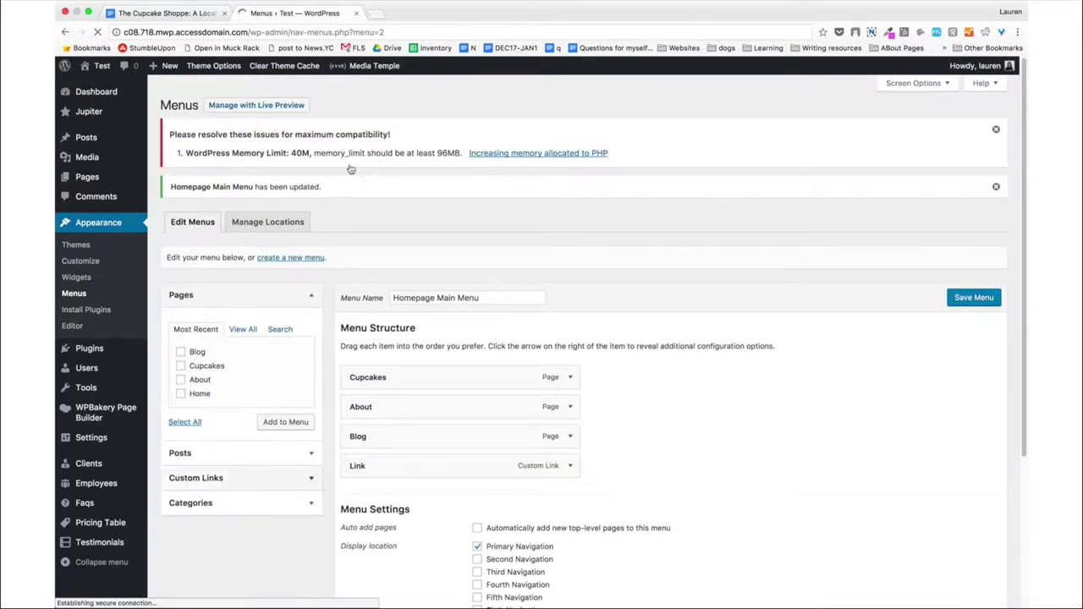
mouse_move(98, 72)
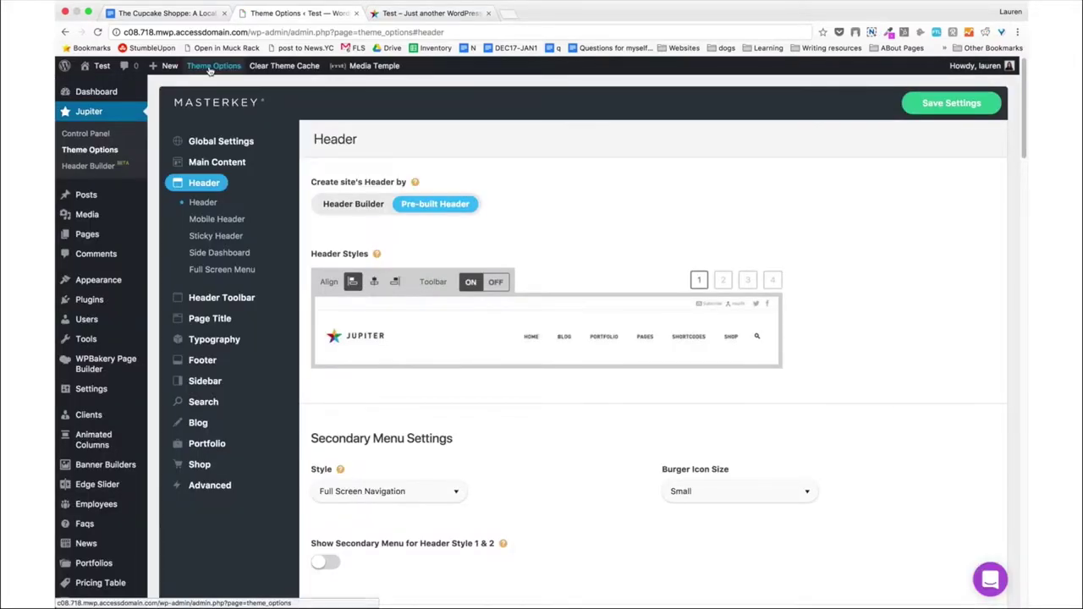
View the live site's Cupcakes, About, Blog, Link menu, then open Jupiter Theme Options.
click(93, 71)
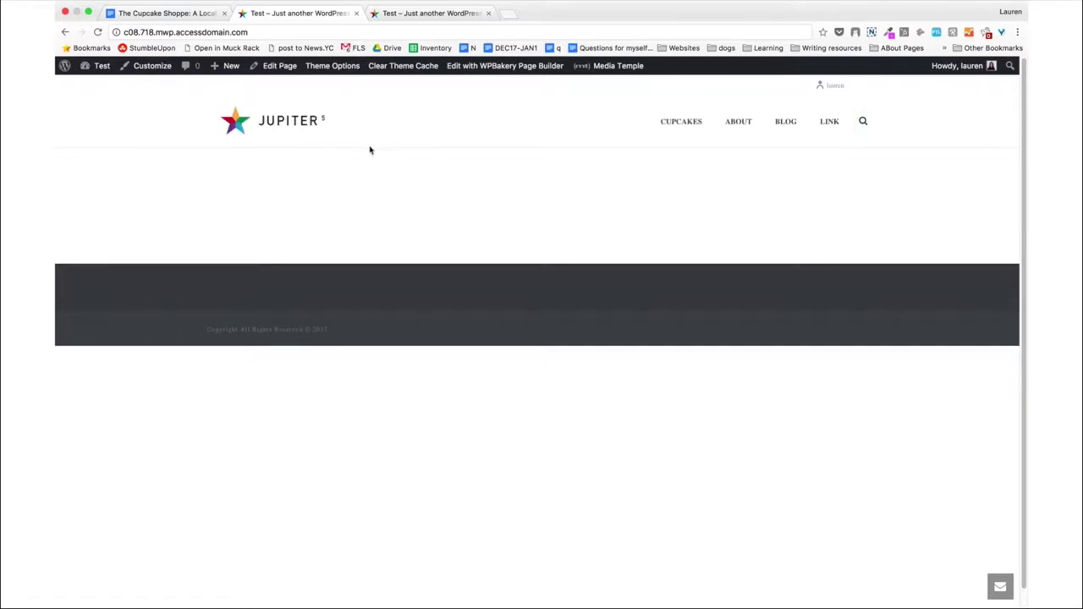
click(322, 68)
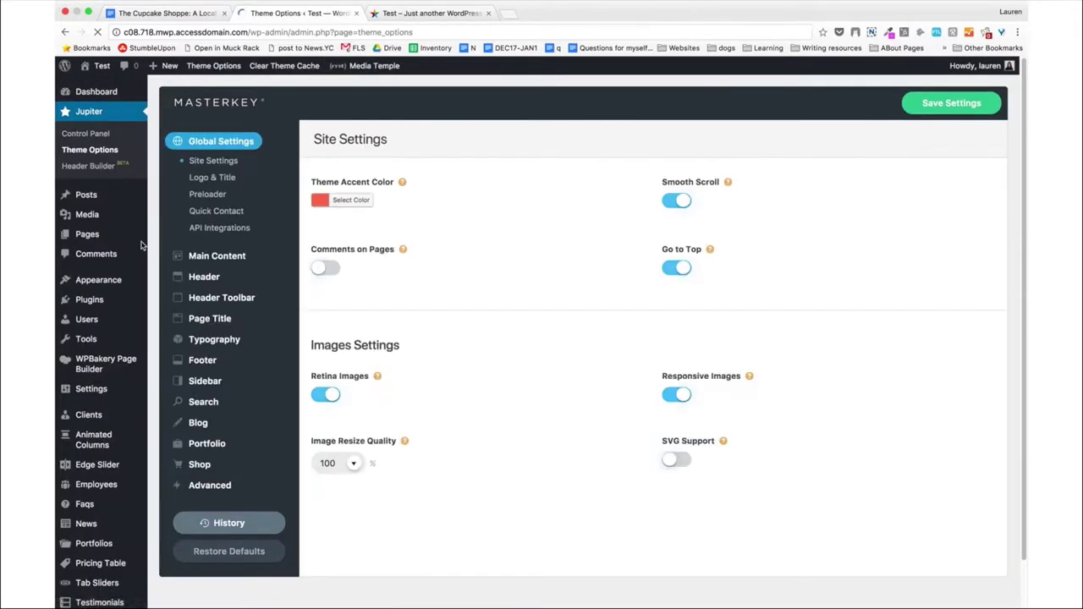
Clear the Page Title background colour under Layout & Backgrounds and save the settings.
mouse_move(220, 262)
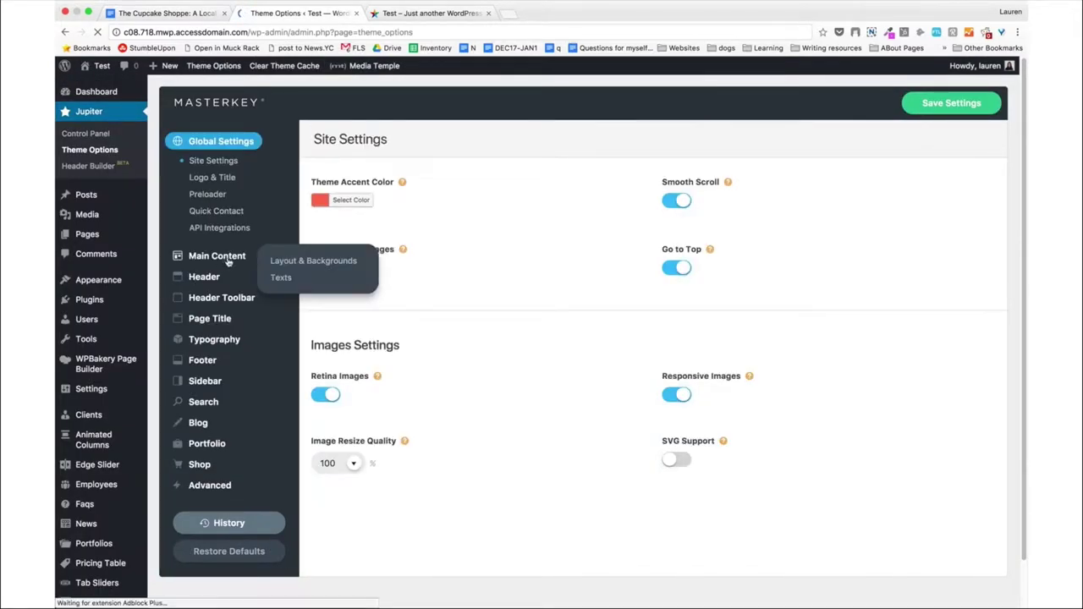
click(281, 264)
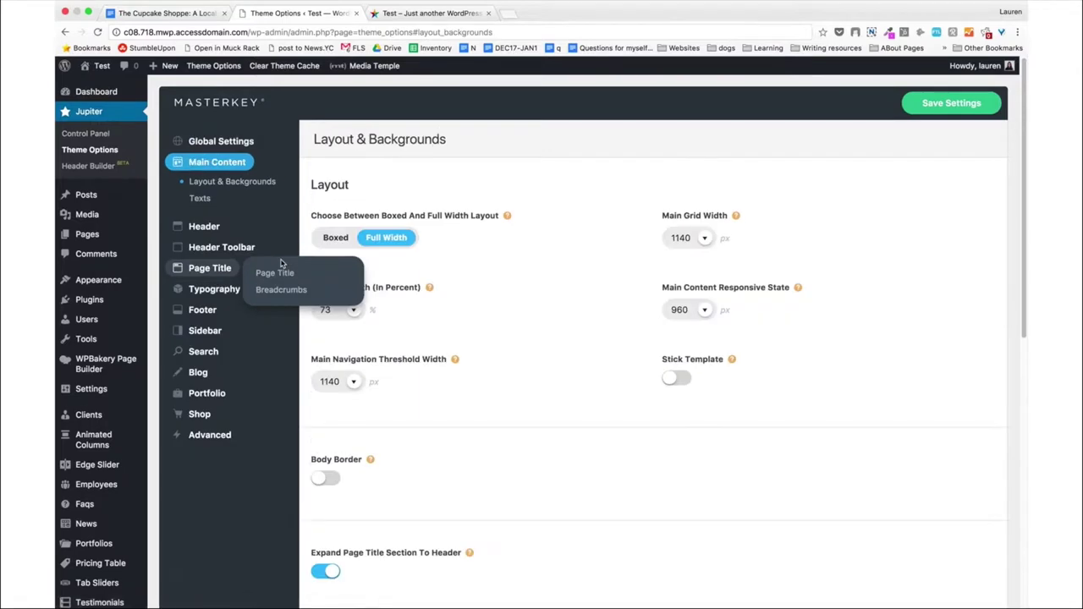
scroll(593, 273, down, 5)
scroll(592, 276, down, 2)
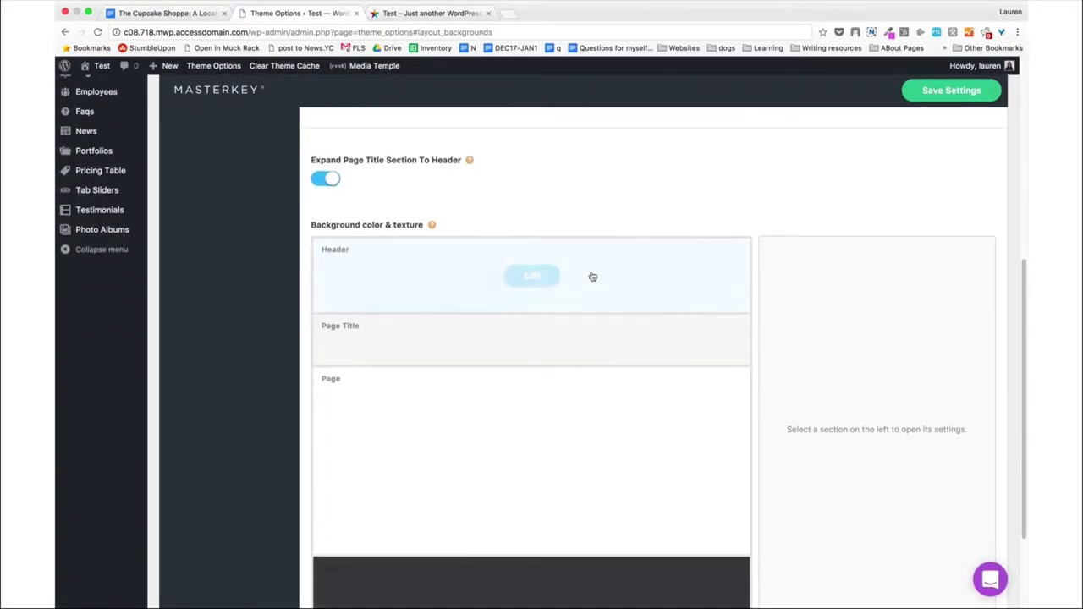
click(542, 343)
scroll(869, 373, down, 3)
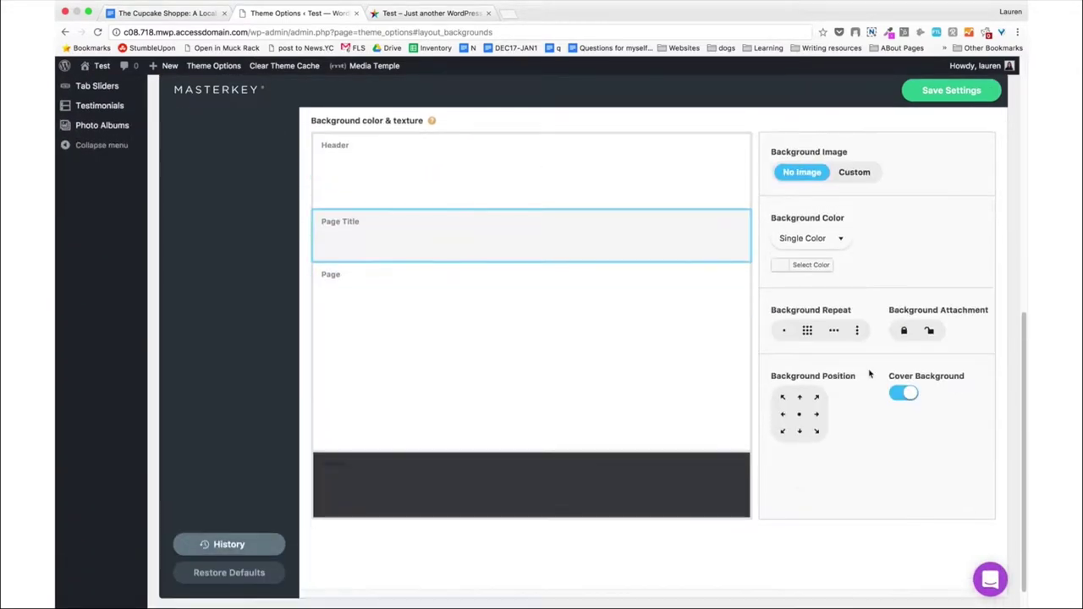
click(809, 269)
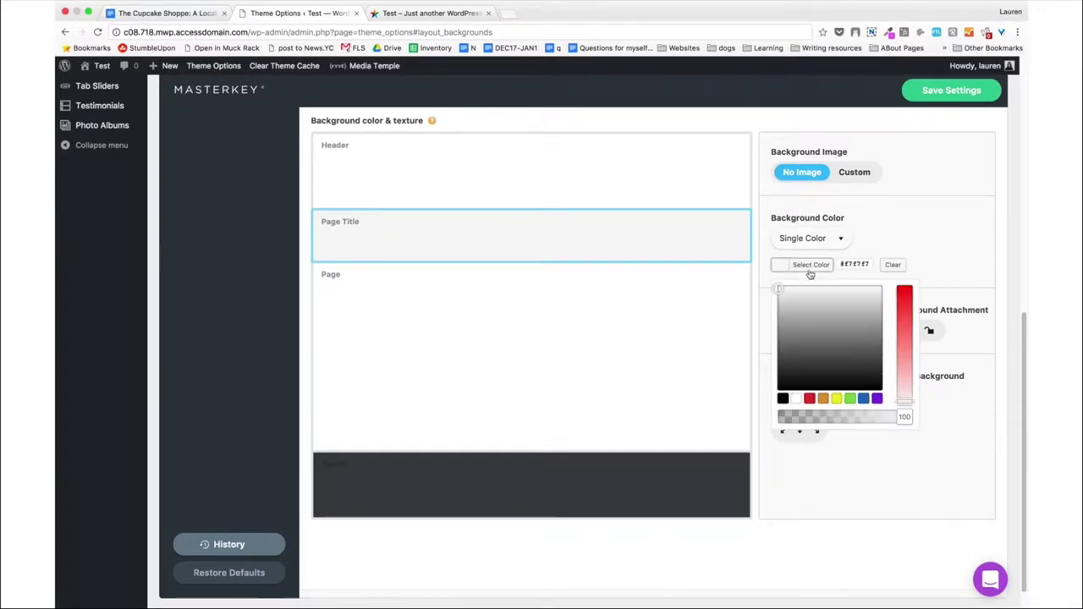
click(893, 265)
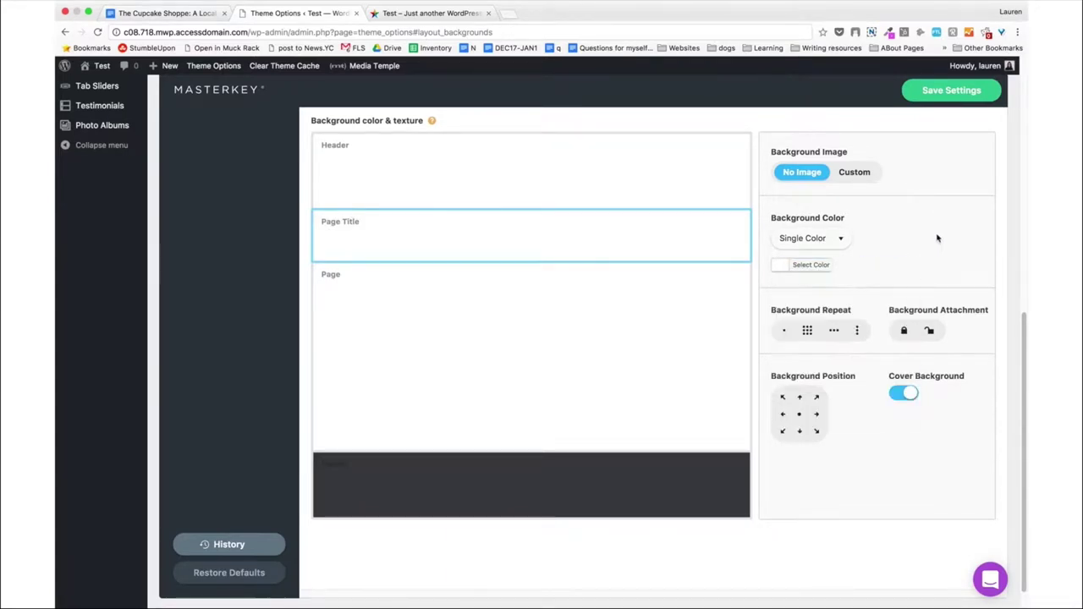
scroll(880, 215, up, 10)
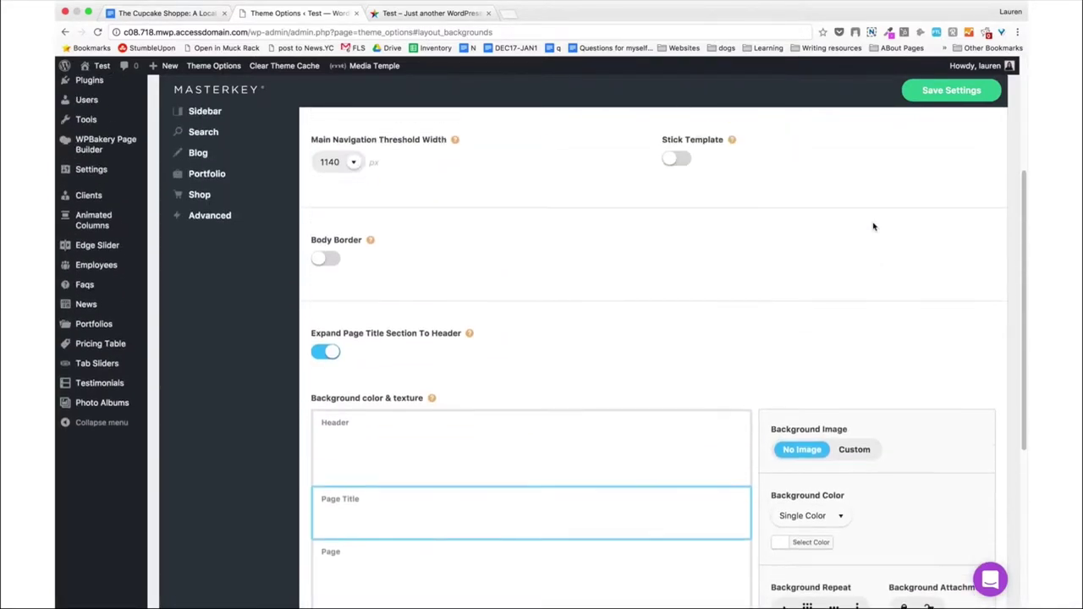
scroll(875, 226, up, 2)
click(924, 91)
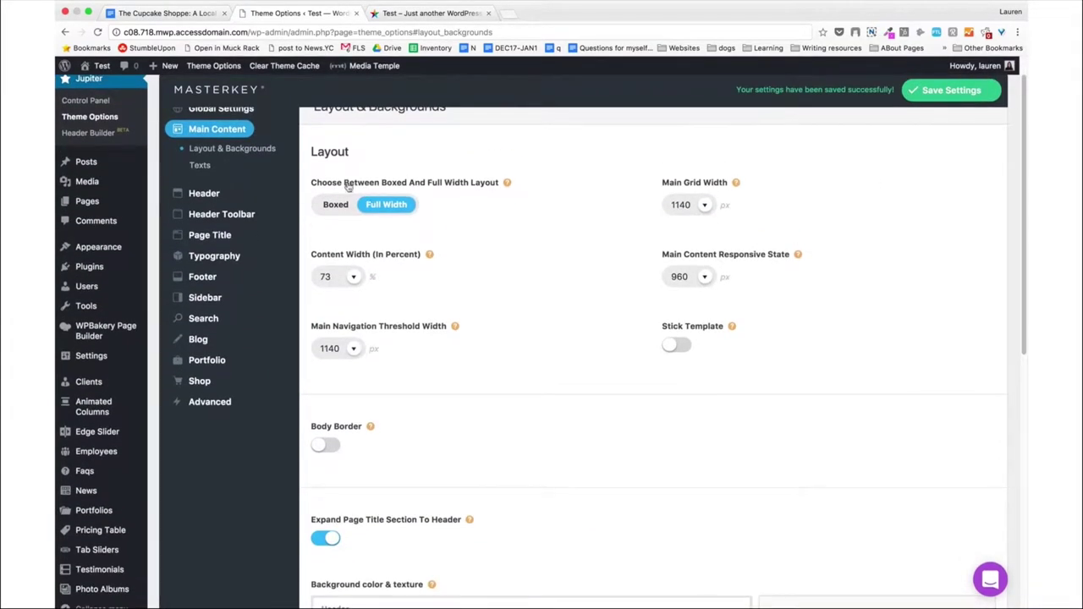
Reduce the Header Bottom Border Thickness from 1 to 0 px and save the Header settings.
mouse_move(207, 194)
click(254, 198)
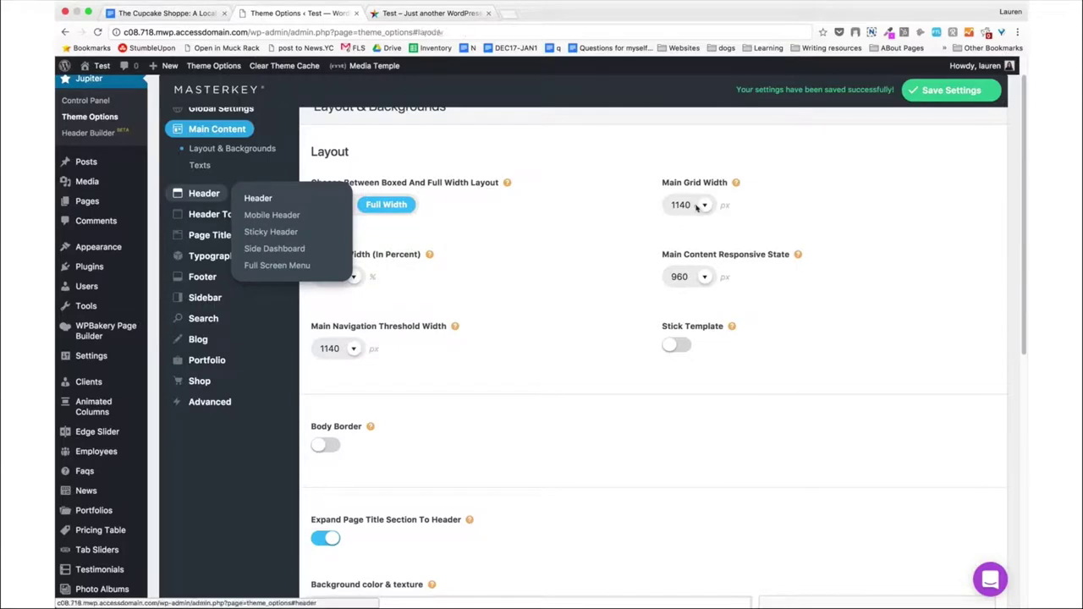
scroll(696, 209, down, 2)
scroll(695, 208, down, 15)
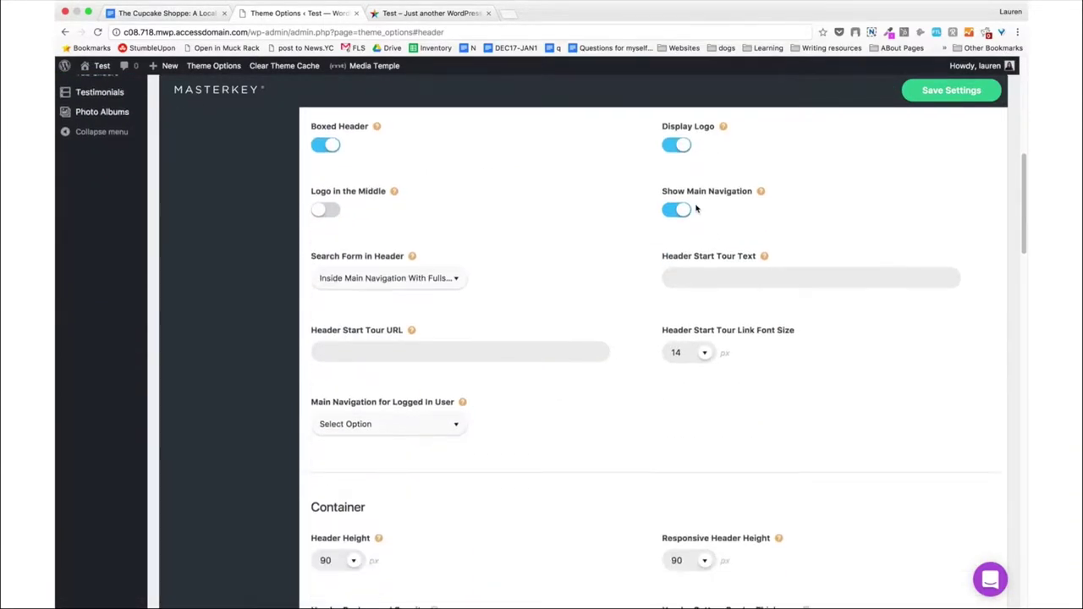
scroll(696, 208, down, 1)
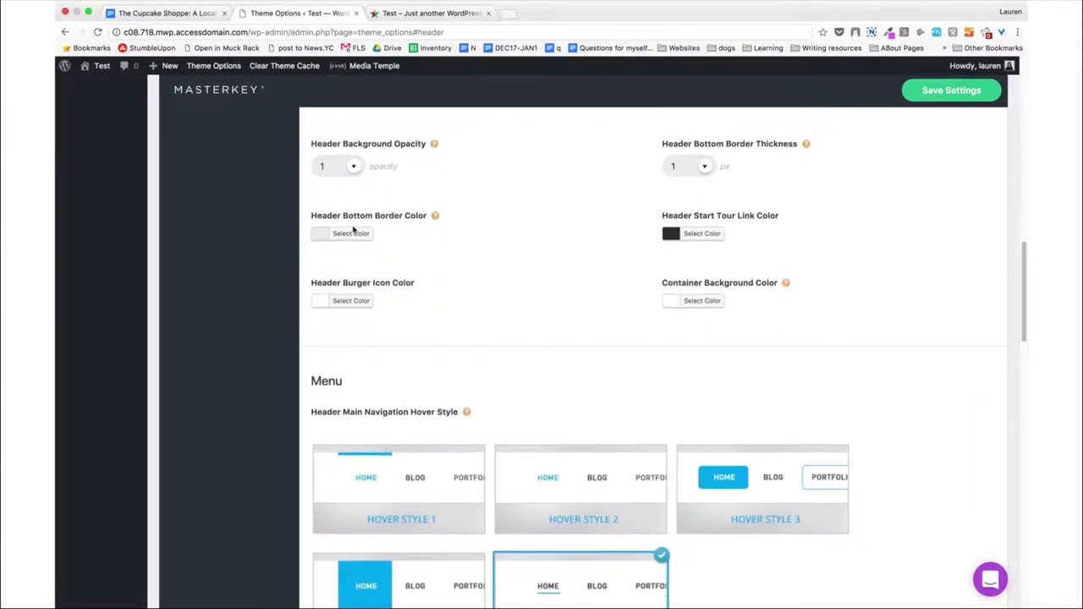
click(351, 234)
triple_click(391, 236)
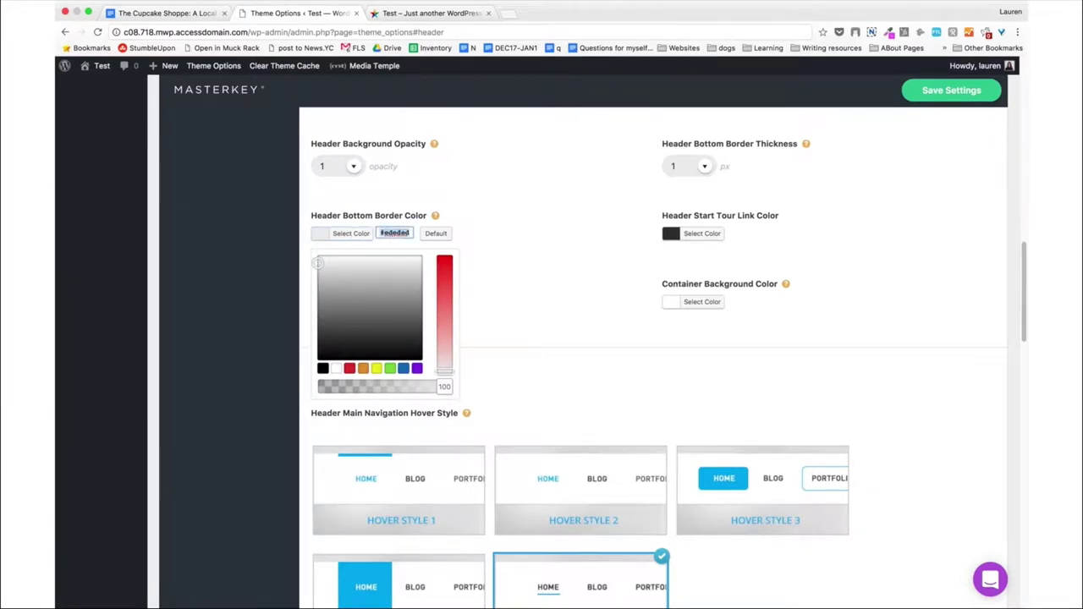
click(524, 226)
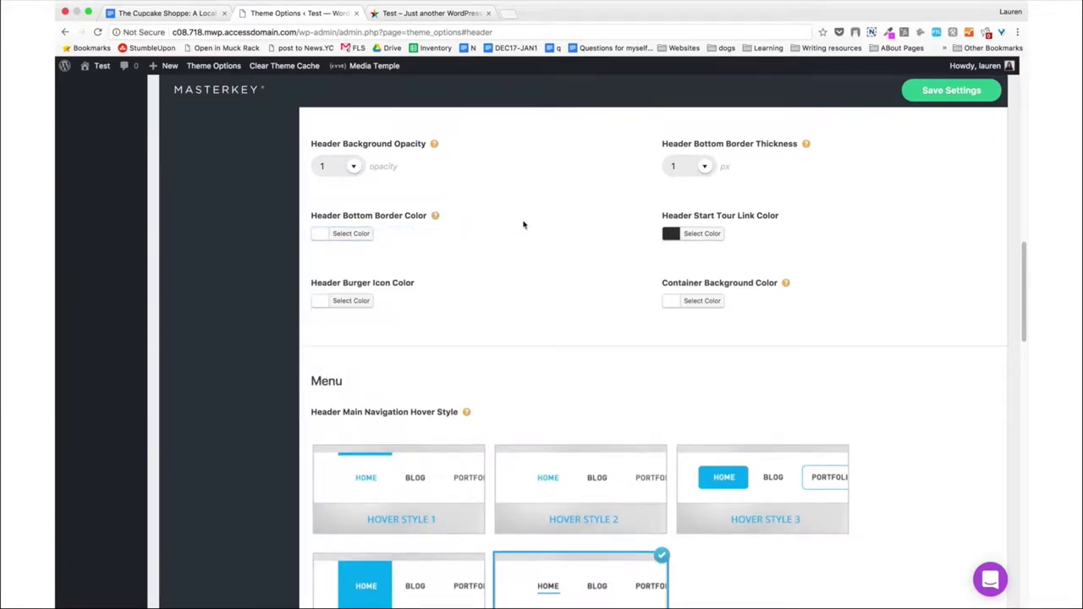
click(707, 170)
drag(689, 189, 660, 192)
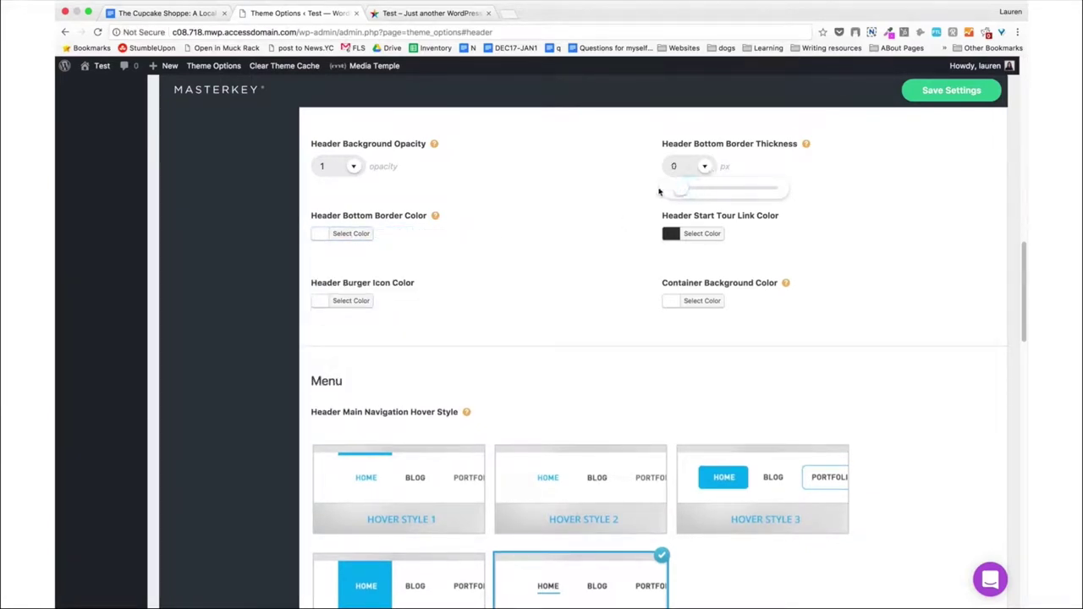
click(934, 92)
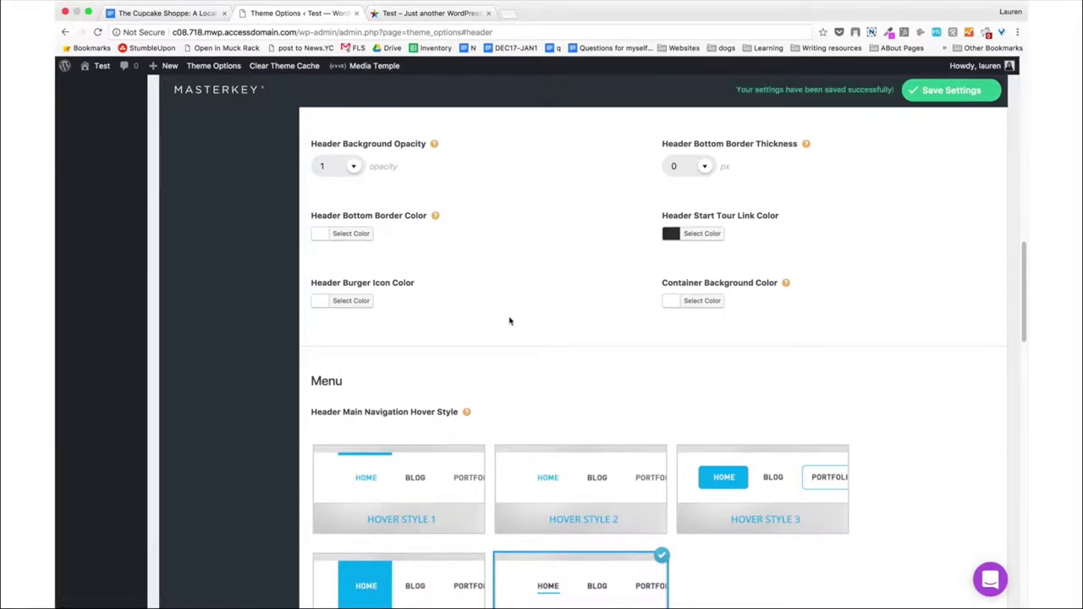
scroll(509, 321, up, 15)
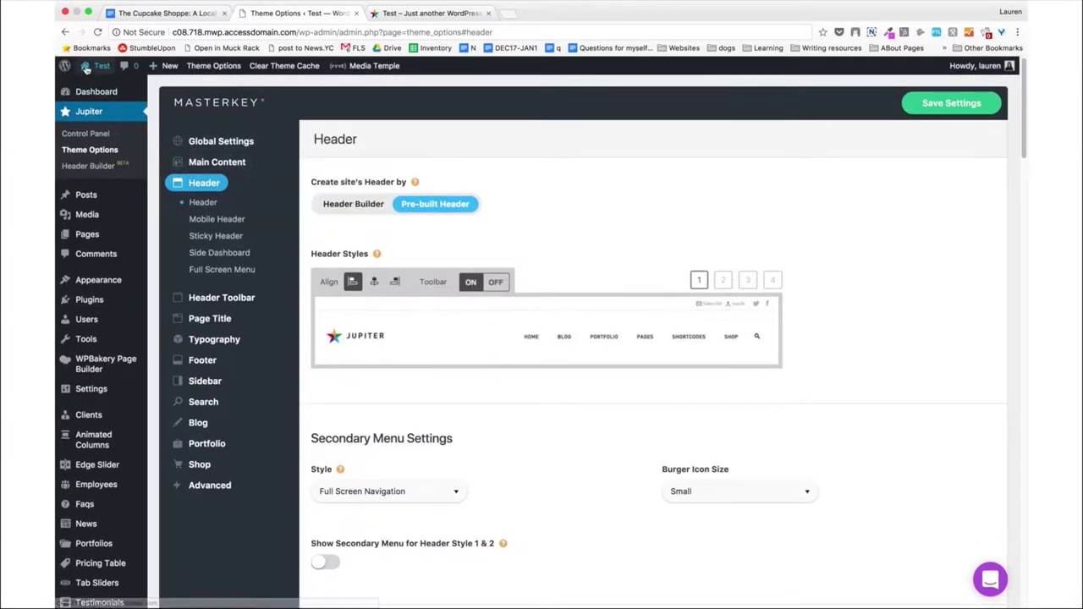
View the live site's homepage through the site name in the admin bar.
click(85, 67)
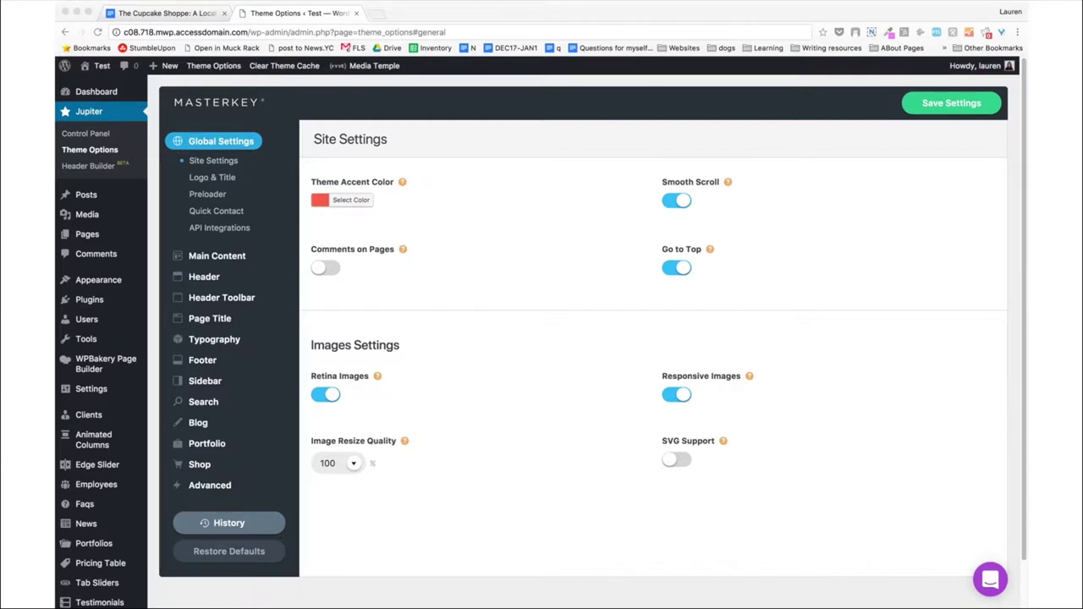
Paste a pink hex value as the Theme Accent Color and save.
click(352, 201)
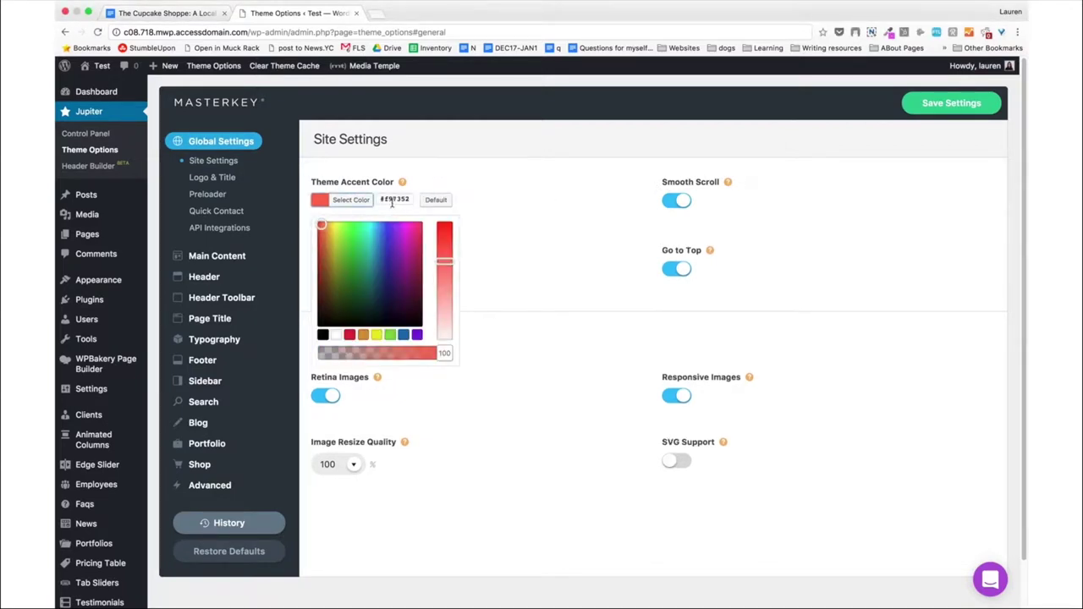
double_click(392, 201)
key(ctrl+v)
click(527, 193)
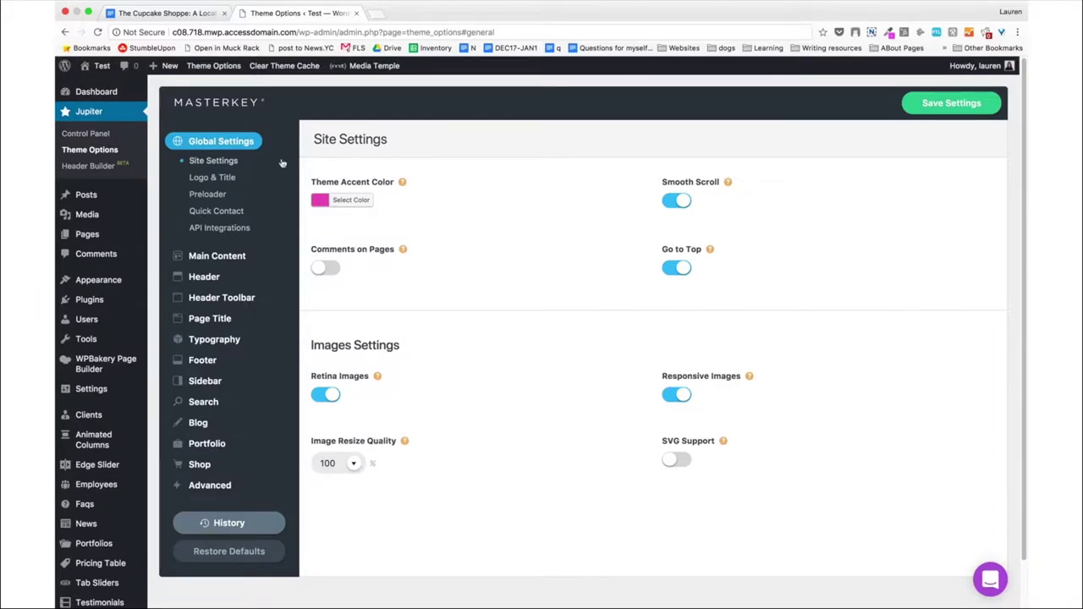
click(951, 102)
Turn Smooth Scroll off, save, and go to the Logo & Title settings.
click(665, 202)
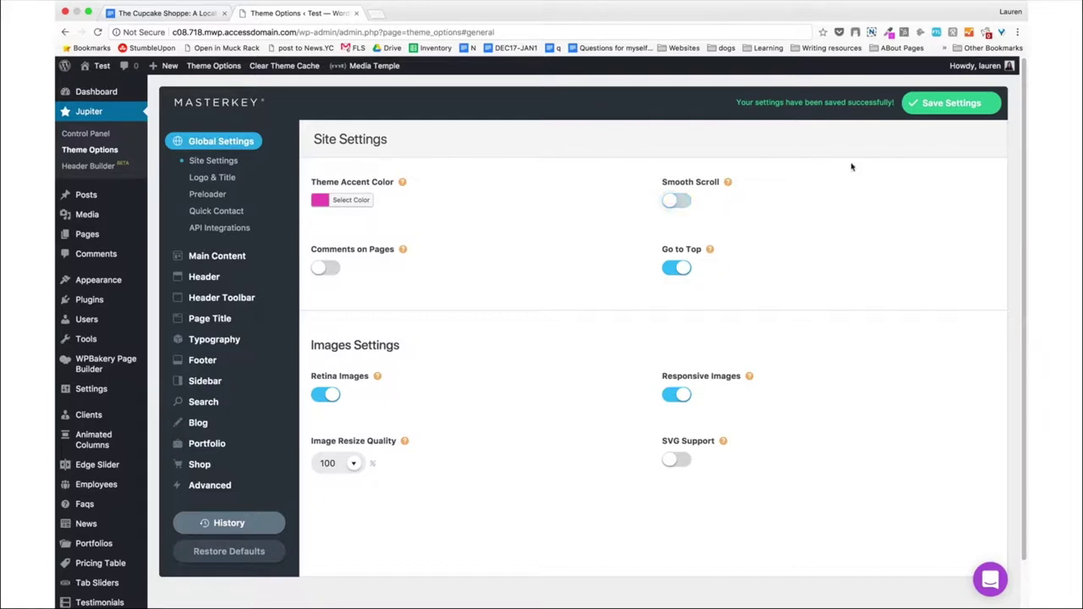
click(931, 102)
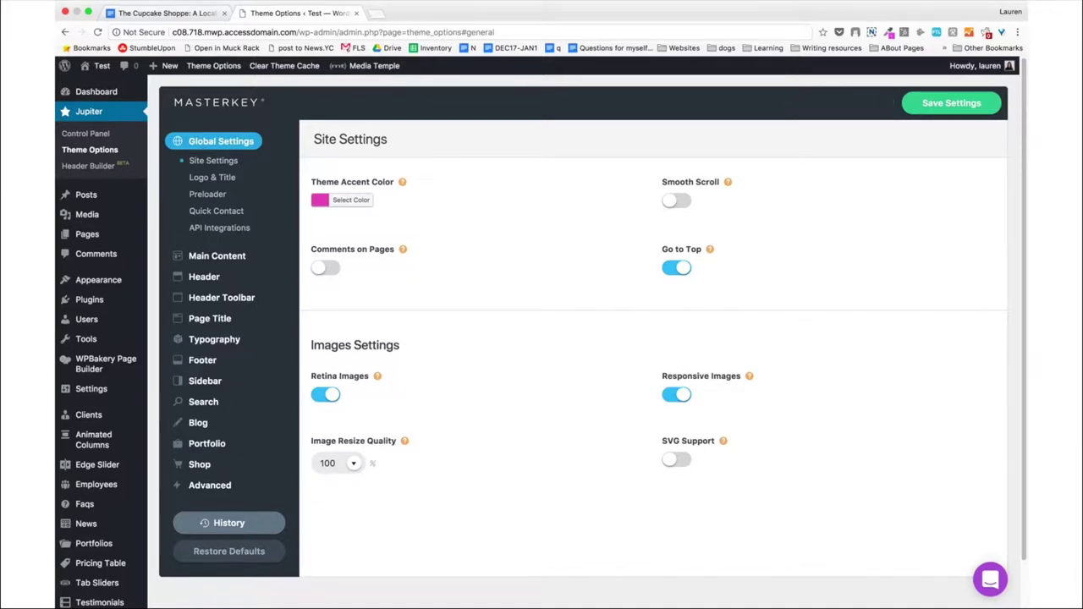
key(super+Tab)
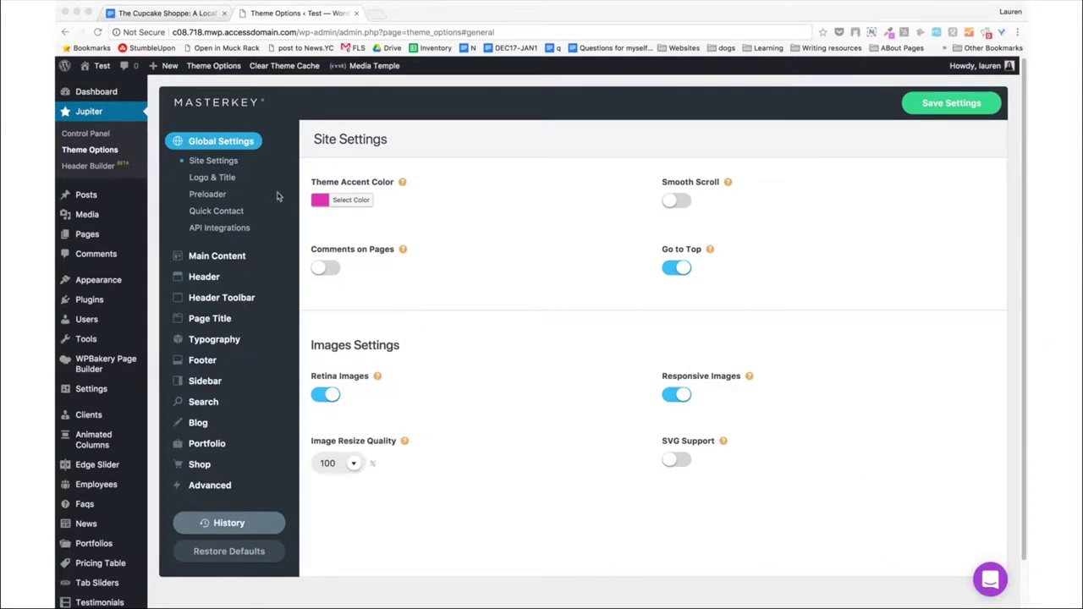
key(super+Tab)
click(225, 178)
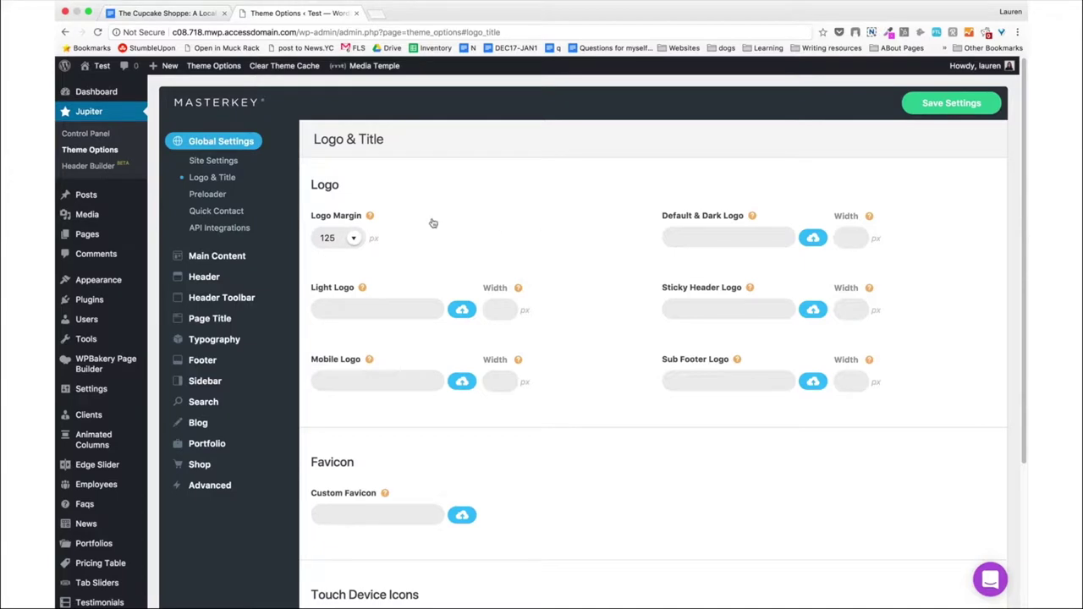
Upload h.png from the Desktop as the Default & Dark Logo image.
scroll(484, 222, down, 1)
scroll(484, 221, down, 1)
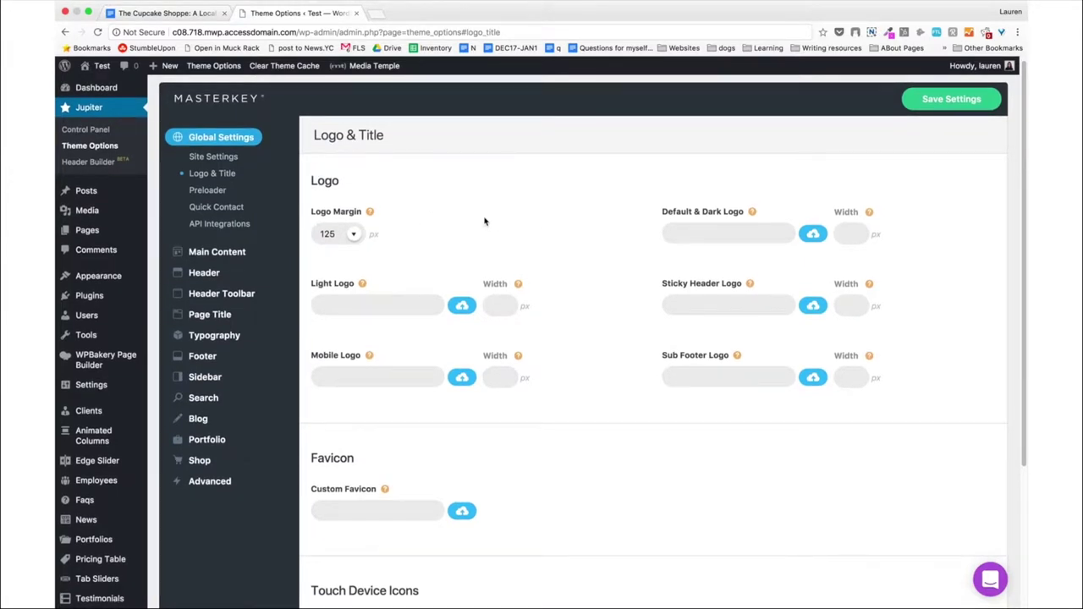
click(813, 235)
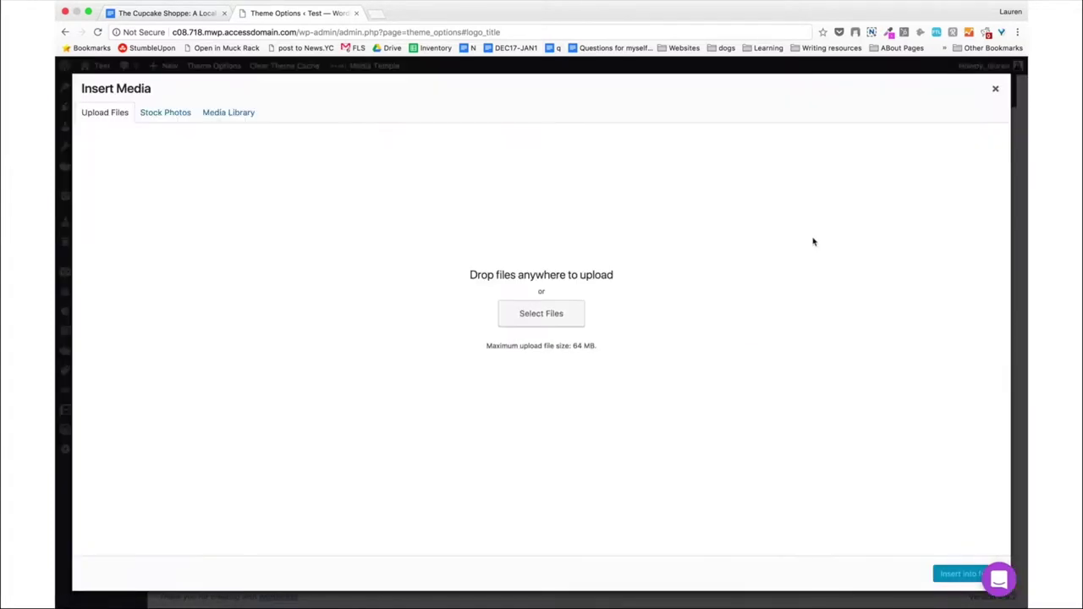
click(535, 310)
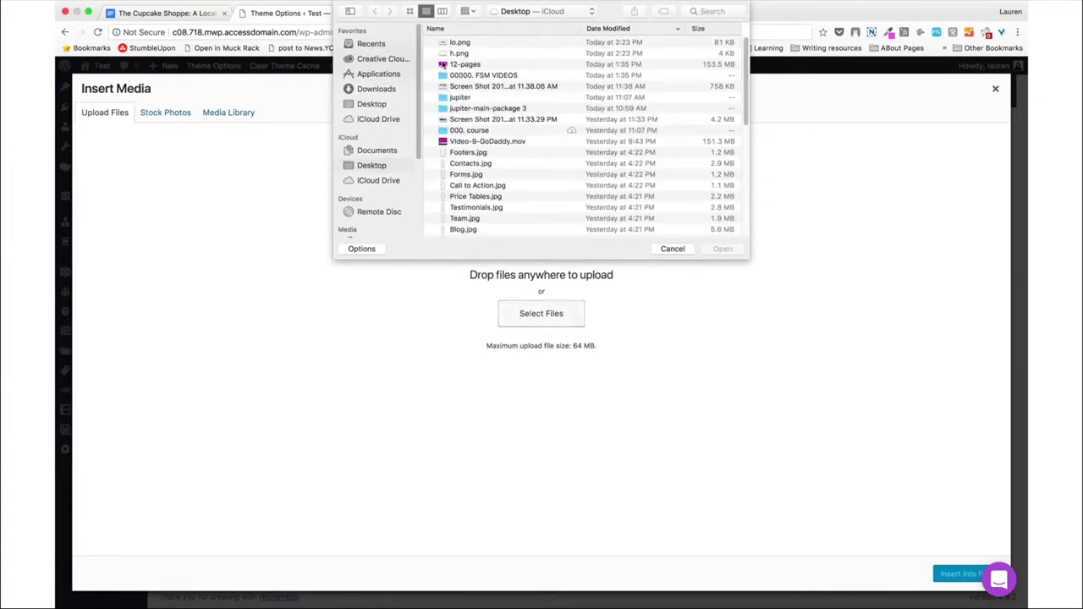
double_click(458, 53)
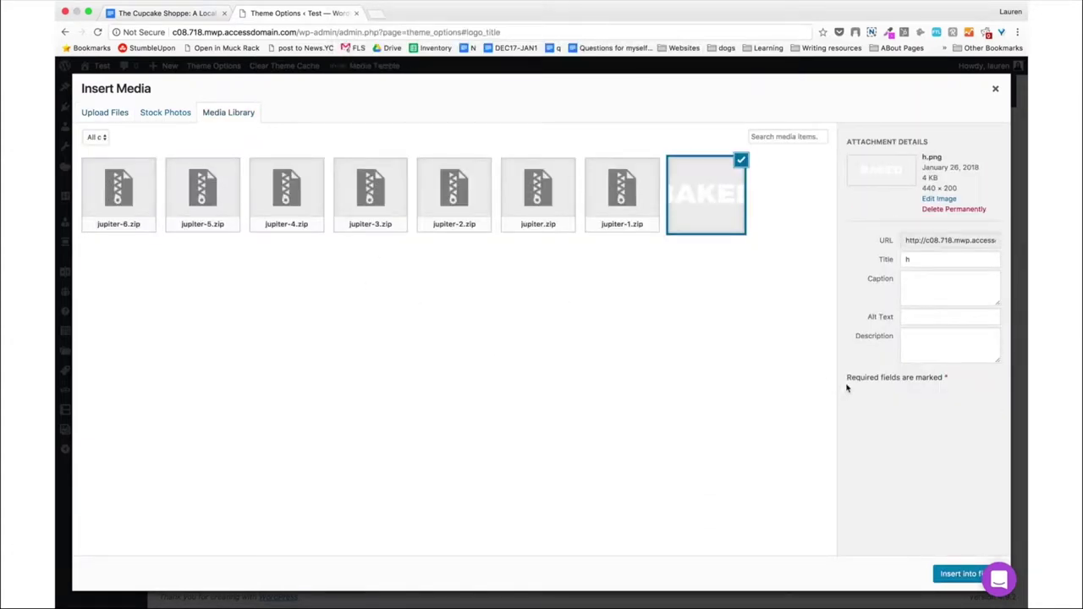
Set the logo's title, alt text and description to 'BAKED logo' and insert it.
click(936, 264)
text(BAKED logo)
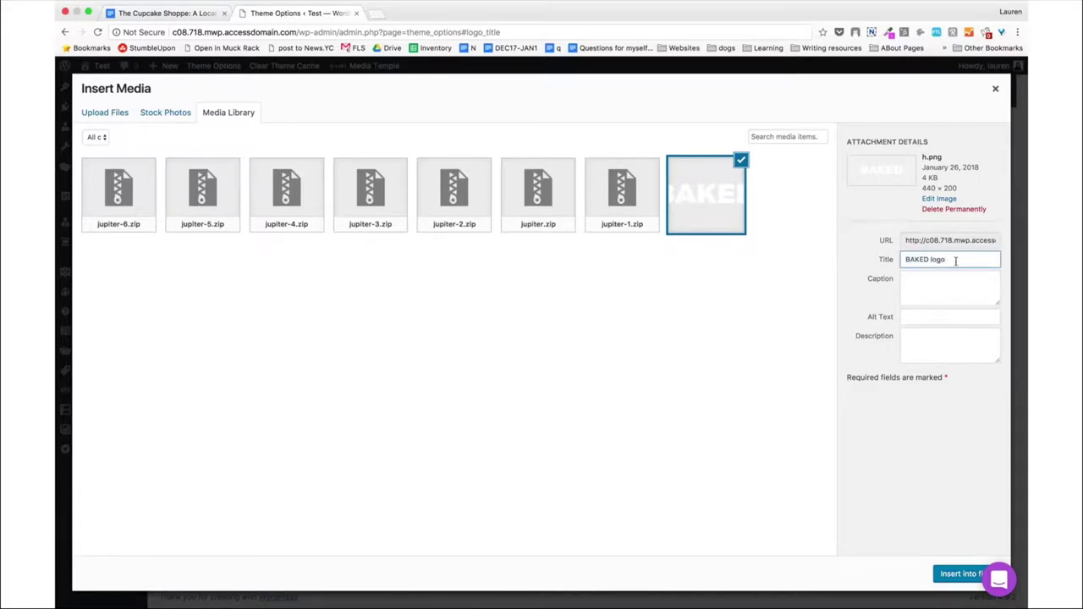
triple_click(955, 260)
key(super+c)
click(911, 317)
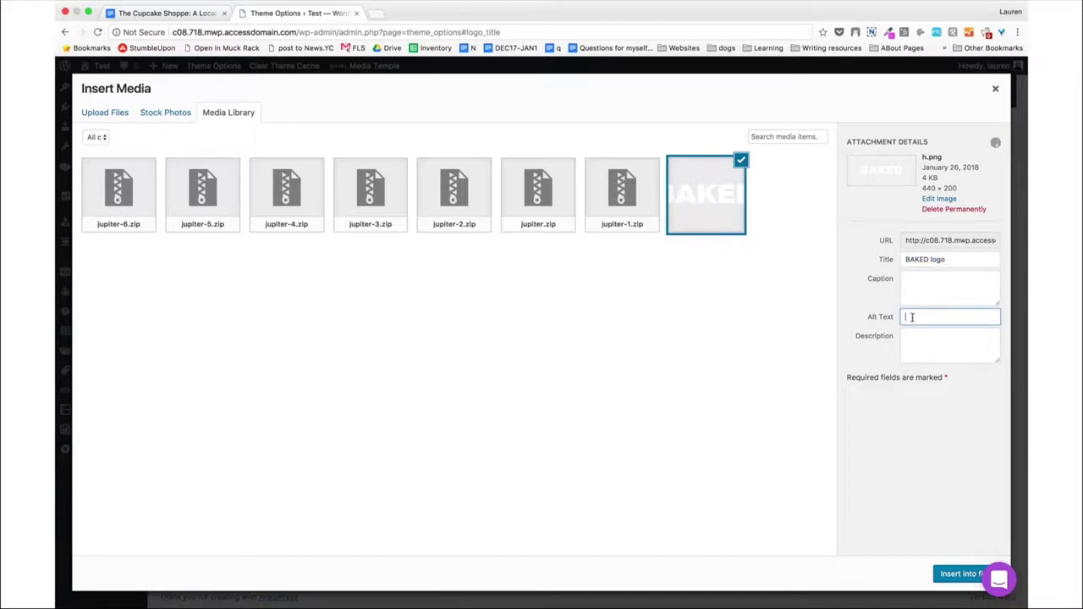
key(super+v)
click(912, 336)
key(super+v)
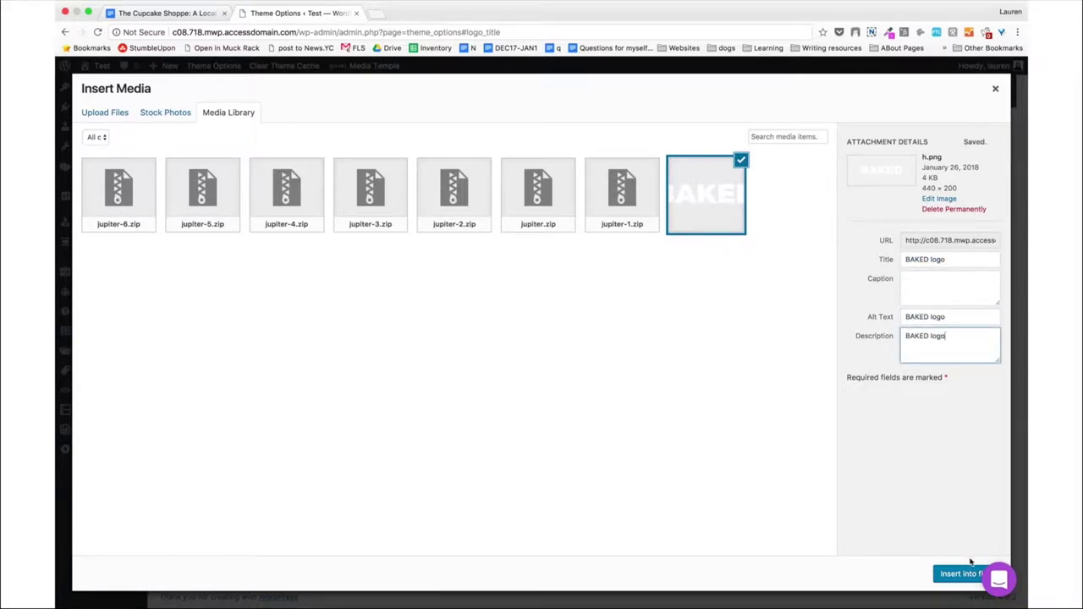
click(965, 574)
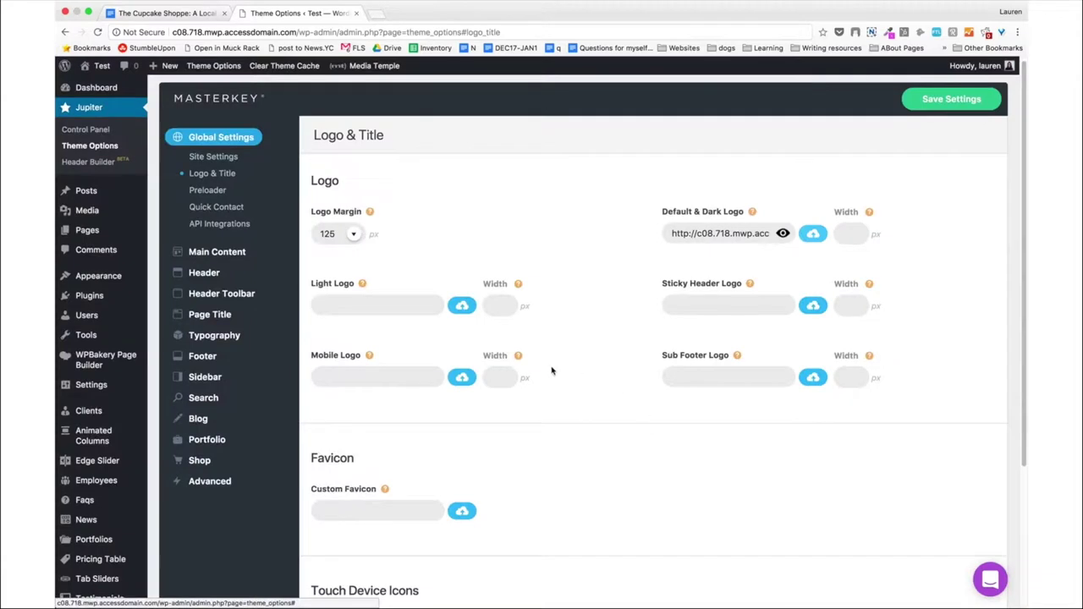
Upload lo.png as the Sticky Header Logo image.
click(812, 306)
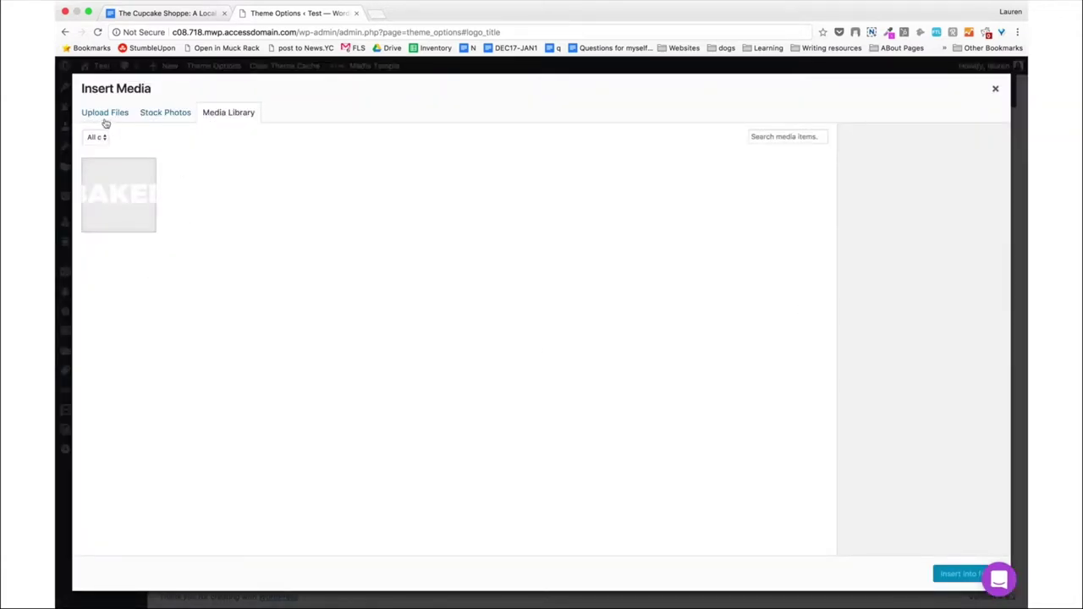
click(105, 117)
click(511, 313)
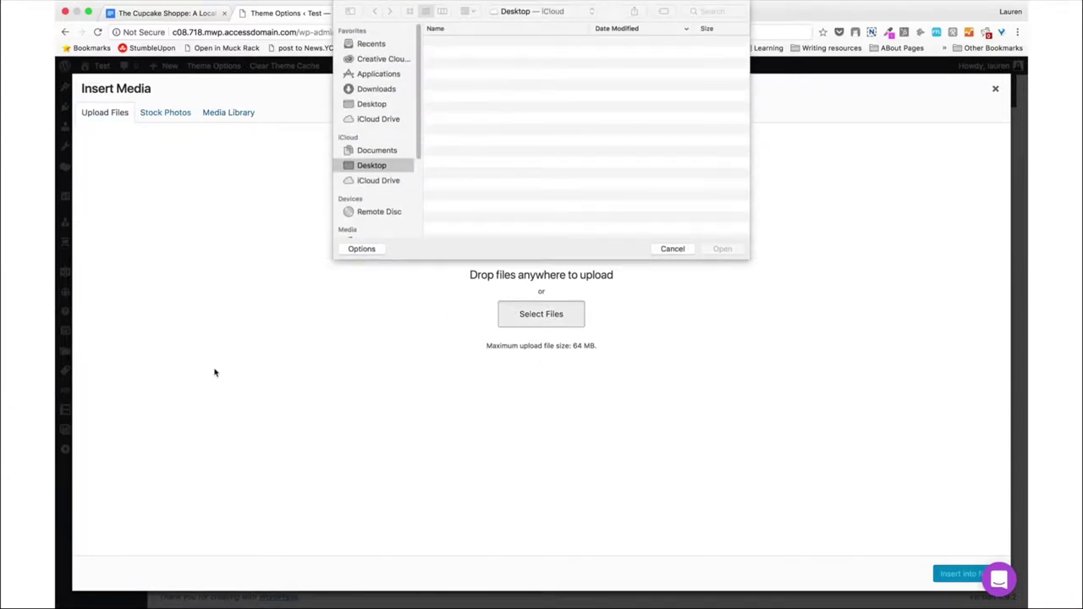
double_click(460, 42)
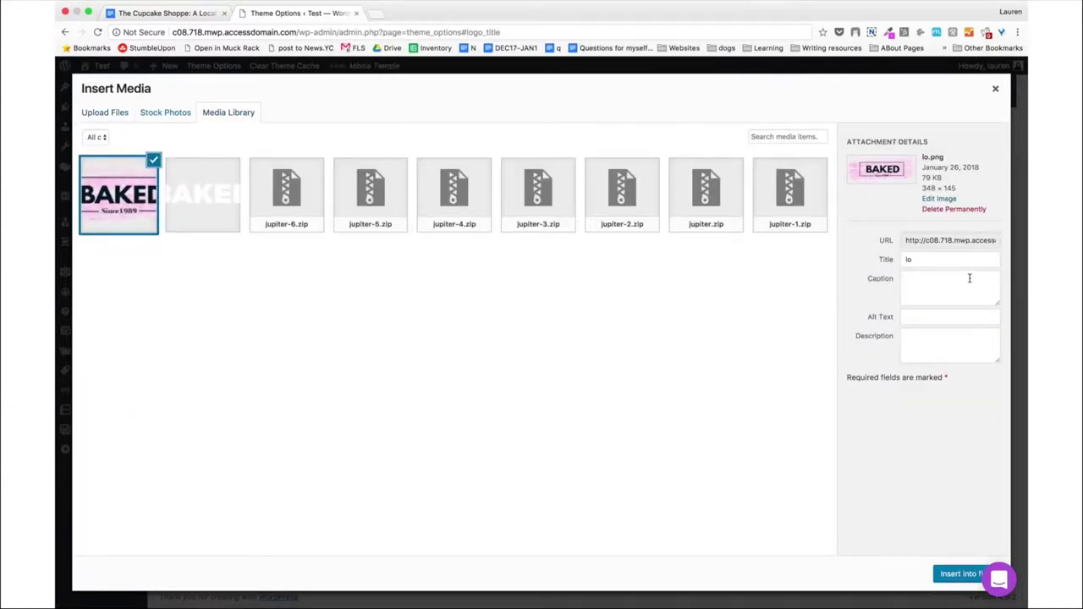
Set the sticky logo's title, alt text and description to 'BAKED sticky logo' and insert it.
double_click(960, 263)
text(BAKED logo)
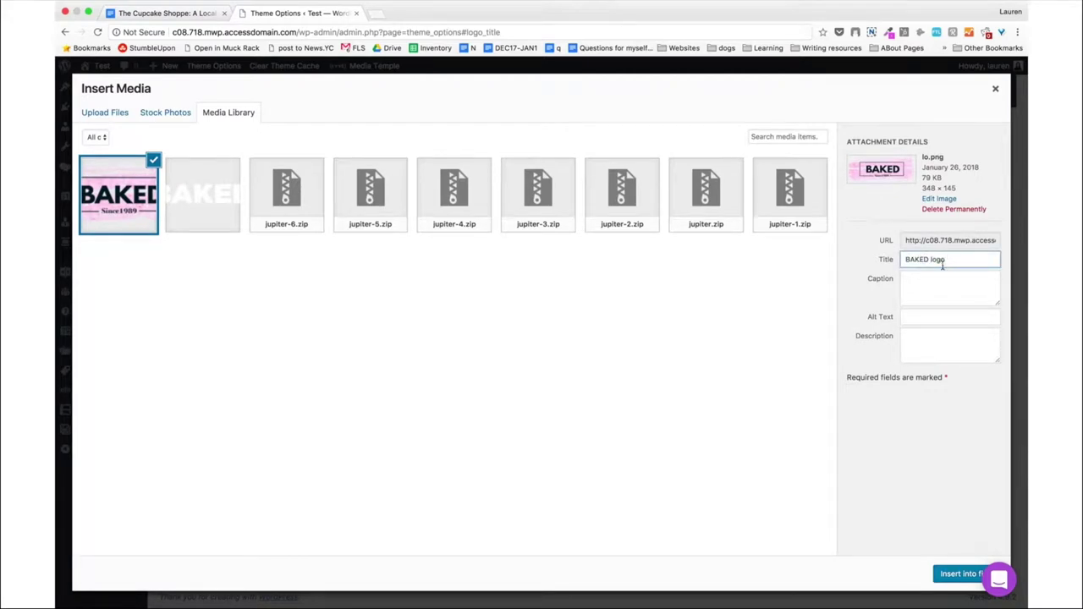
click(931, 260)
text(sticky)
key(super+a)
key(super+c)
click(906, 316)
key(super+v)
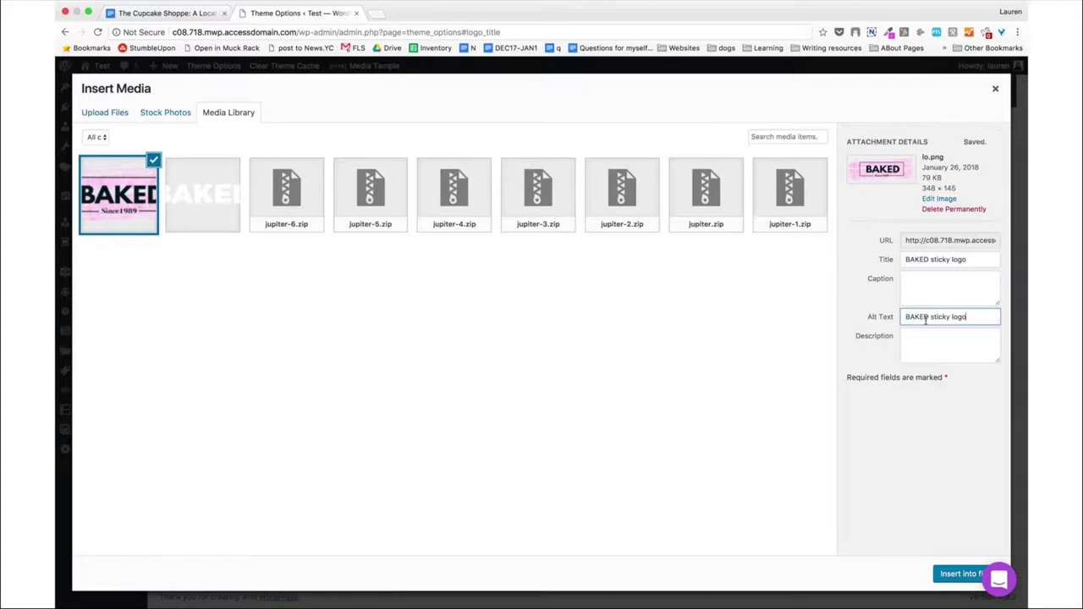
click(914, 341)
key(super+v)
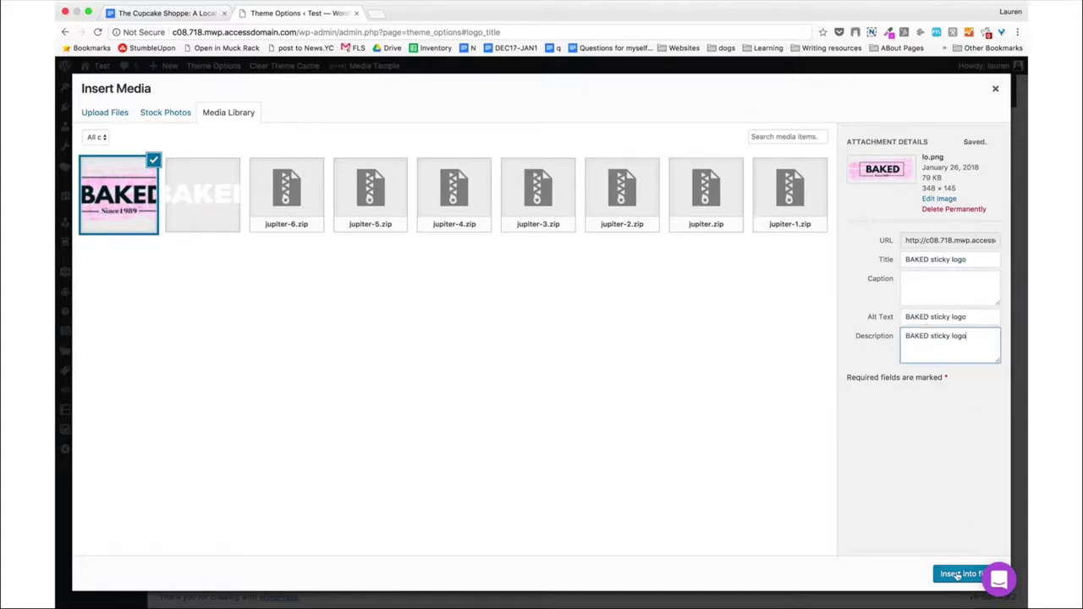
click(958, 574)
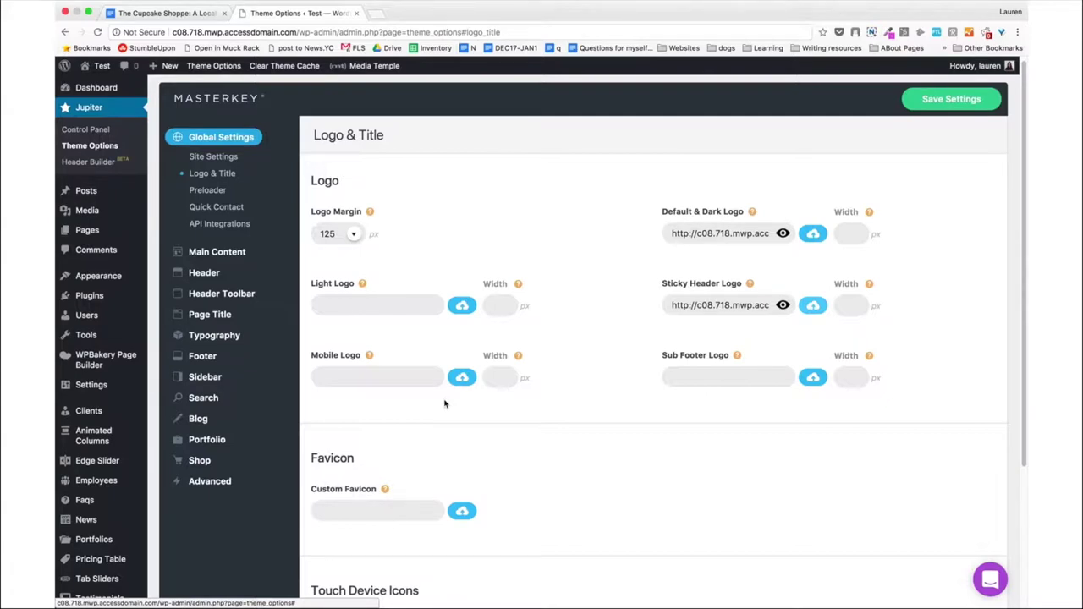
Open the Generate Favicon link in a new browser tab.
scroll(444, 403, down, 5)
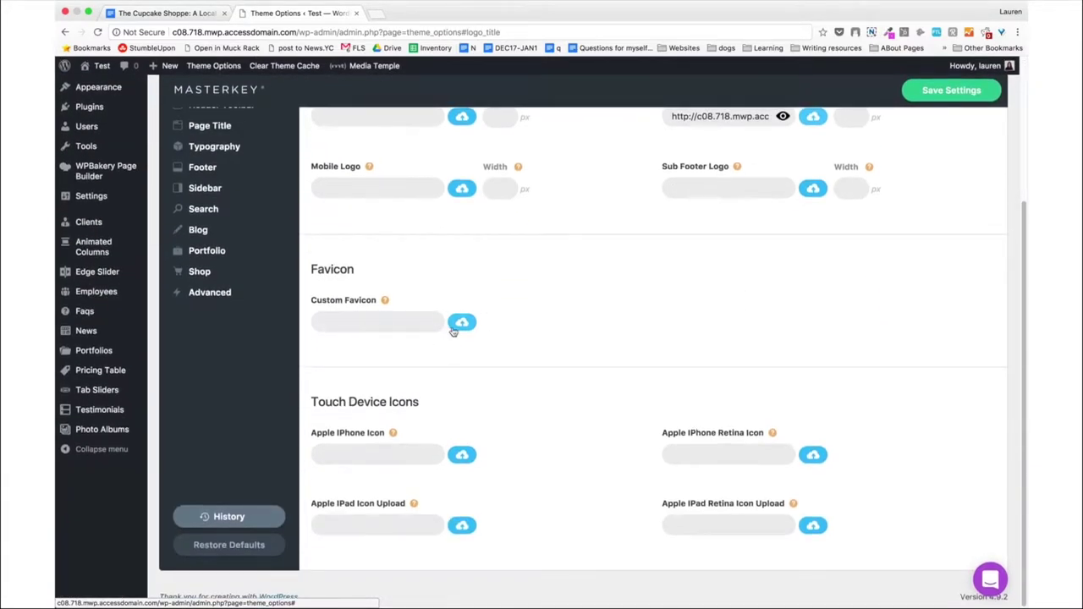
mouse_move(385, 301)
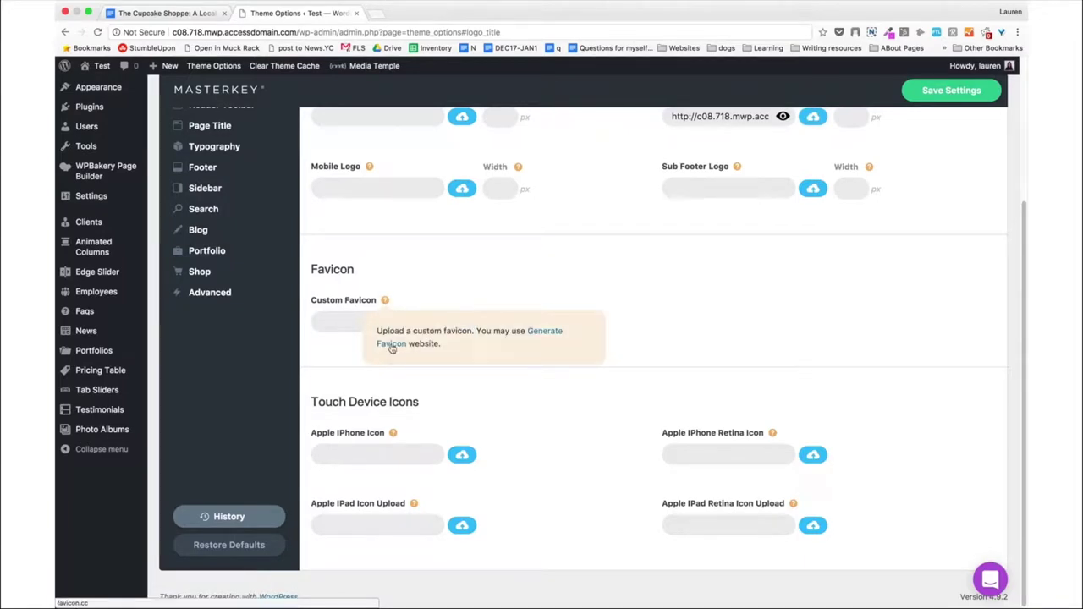
right_click(391, 348)
click(406, 349)
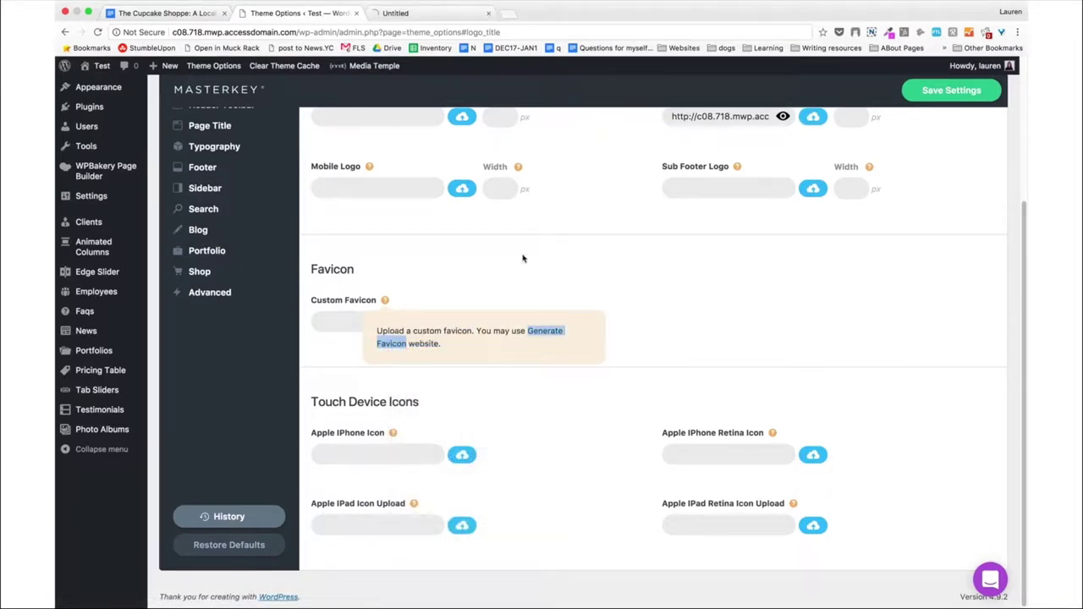
Import untitled-3.png into the favicon.cc editor as a black B on a pink background.
click(399, 26)
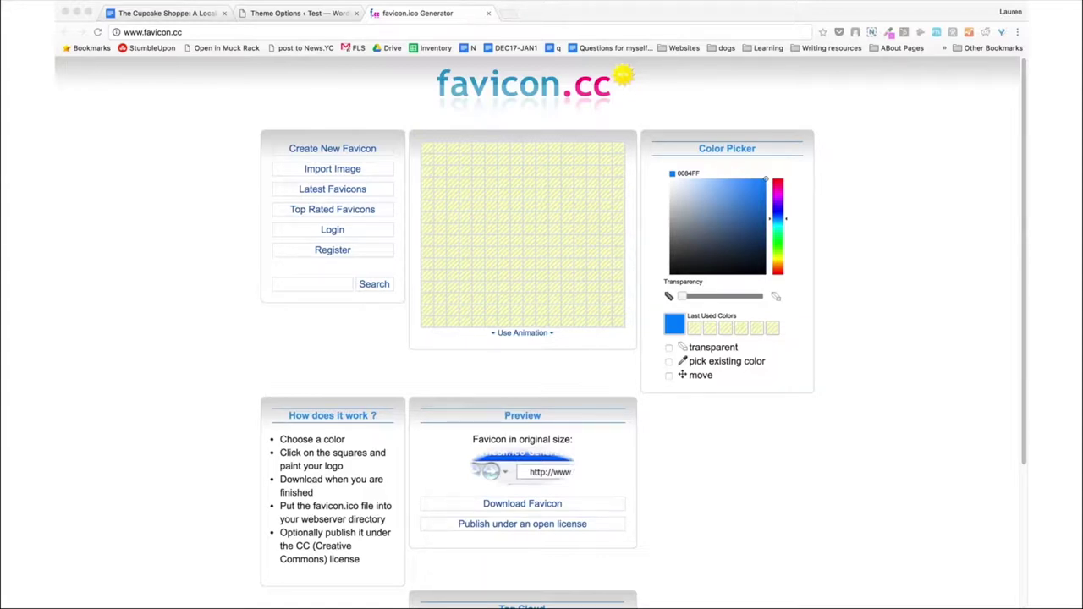
click(343, 171)
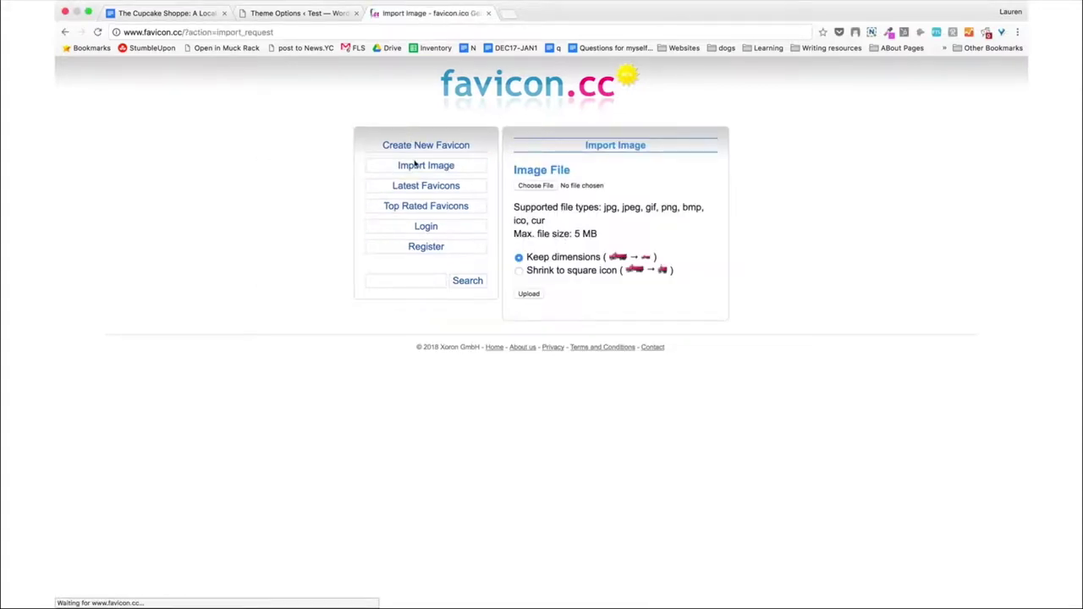
click(541, 186)
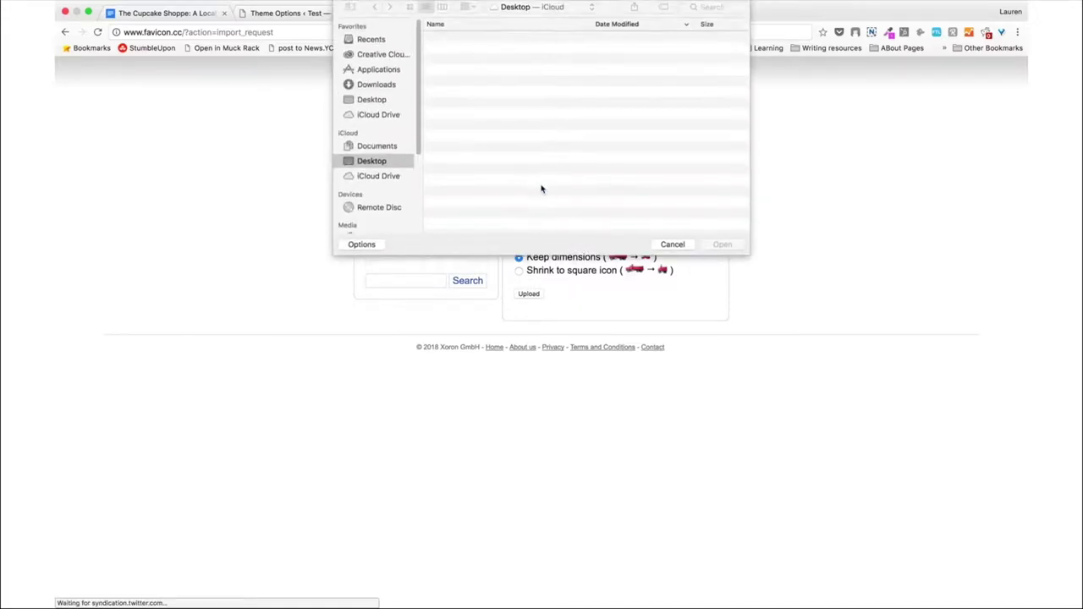
double_click(450, 42)
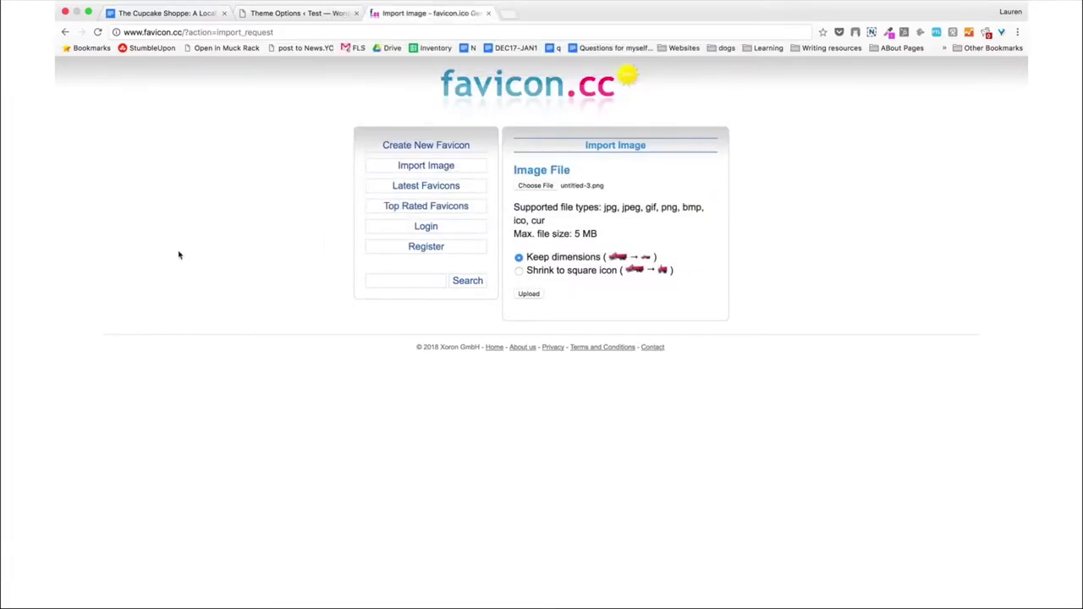
click(533, 294)
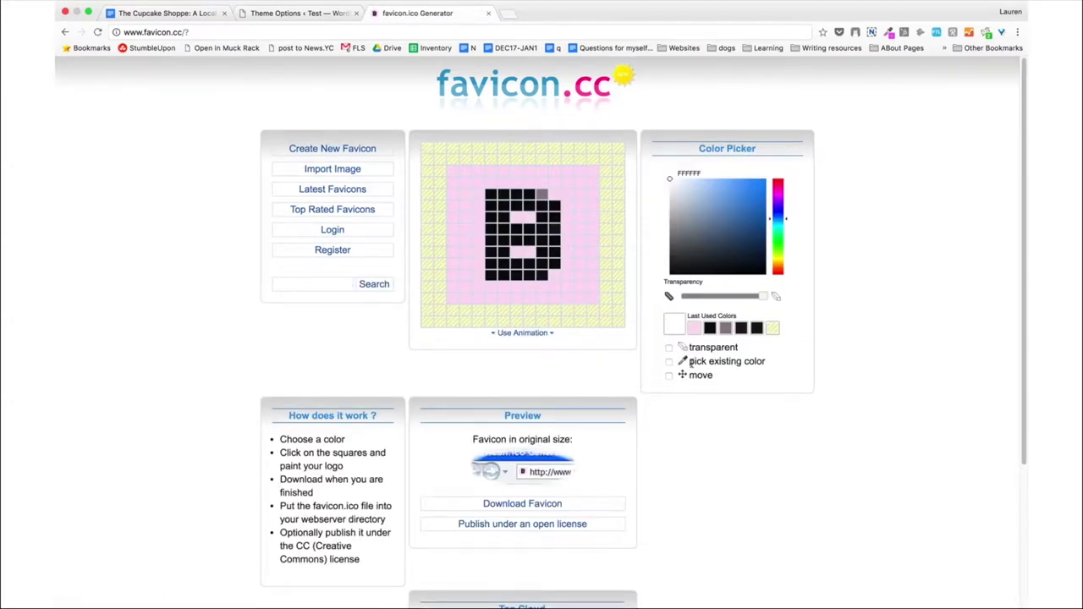
Repaint the B's top-right pixels in black and pink from Last Used Colors.
click(710, 329)
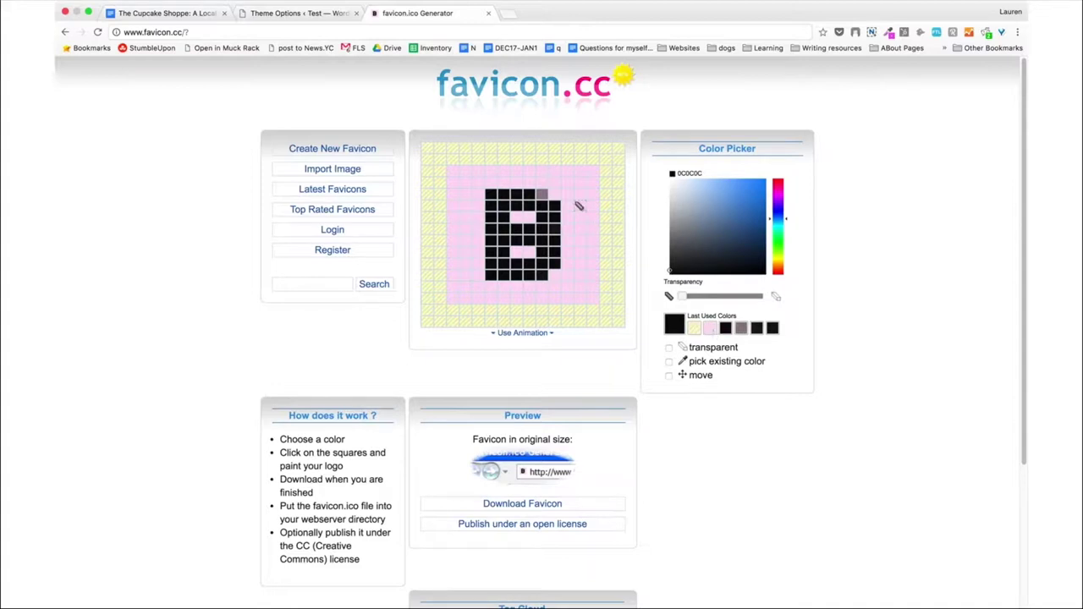
click(542, 194)
click(555, 195)
click(710, 329)
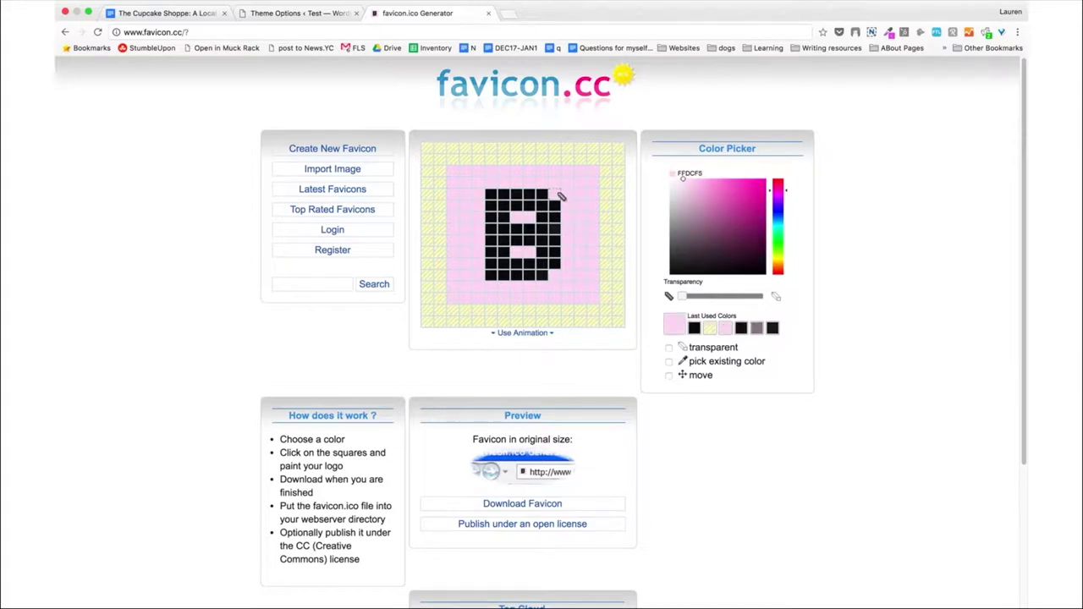
click(542, 194)
Download the finished favicon as favicon (7).ico and return to the Theme Options tab.
click(694, 329)
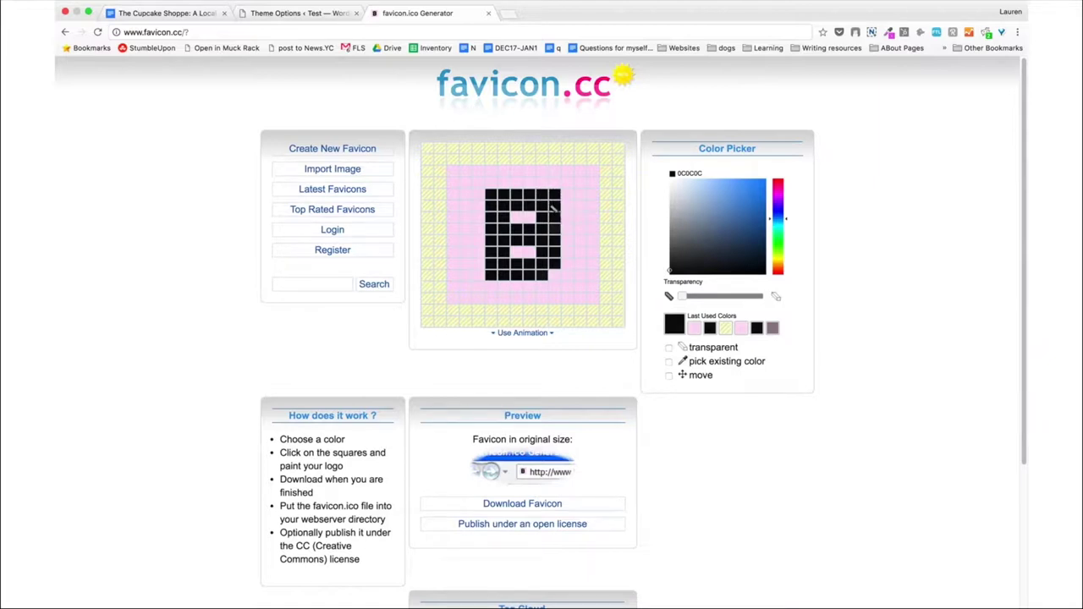
click(694, 329)
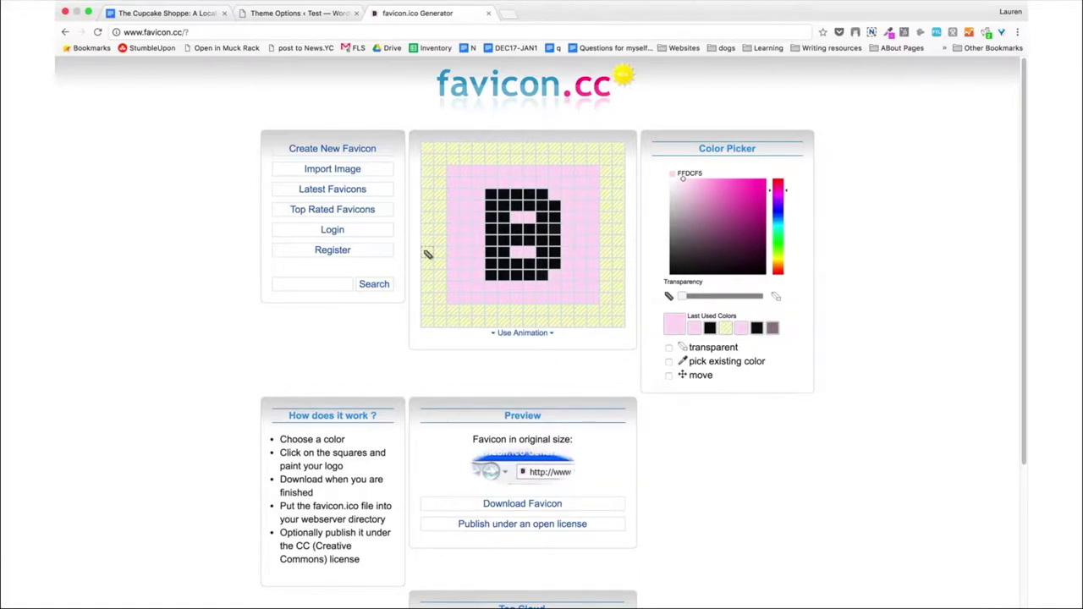
click(511, 508)
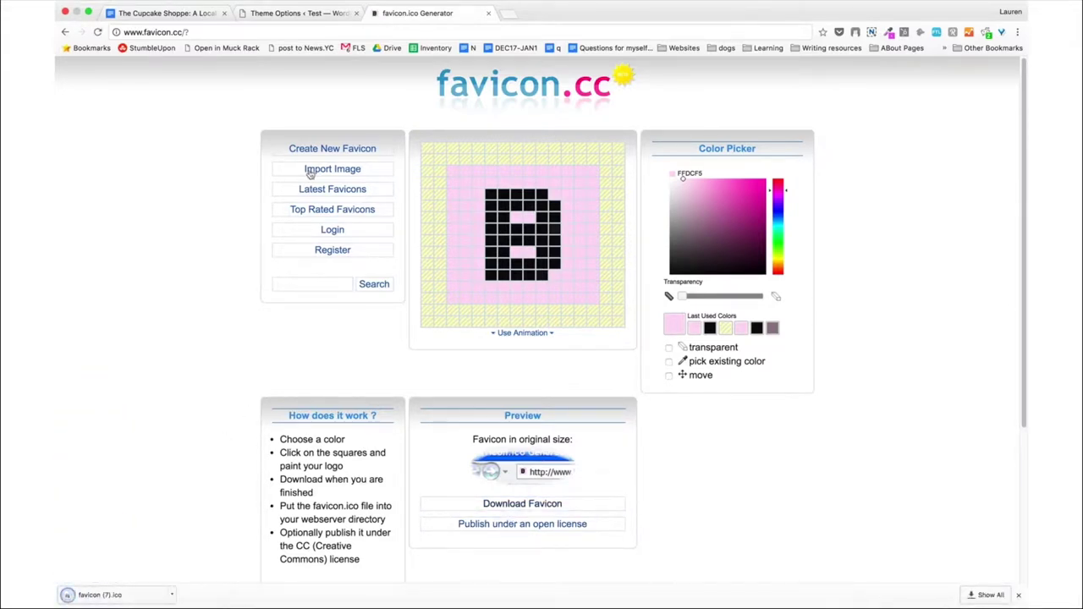
click(286, 19)
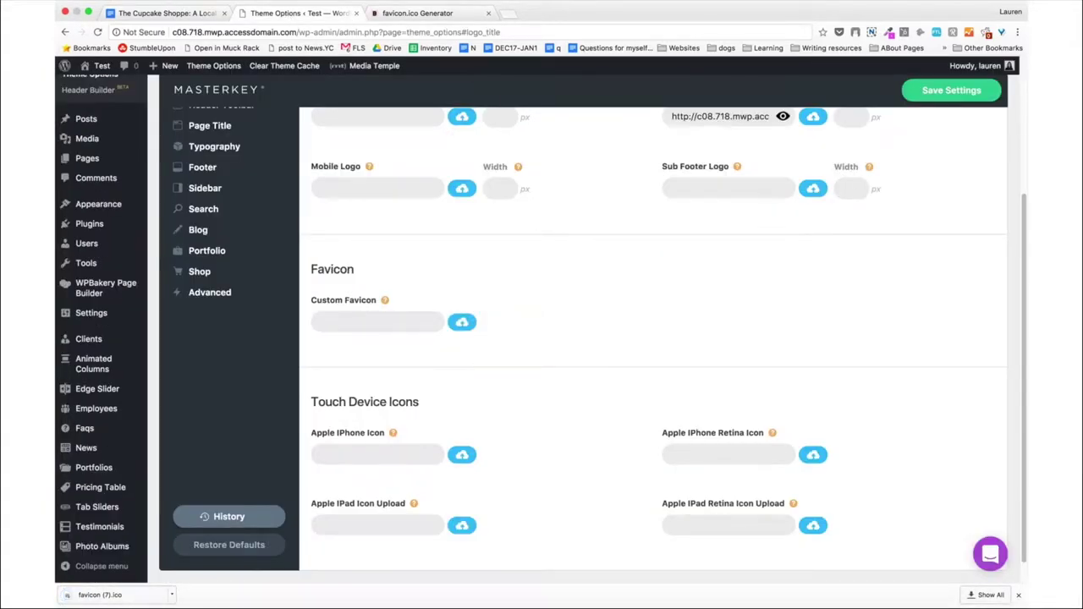
Upload untitled-3.png as the Custom Favicon image.
key(super+Tab)
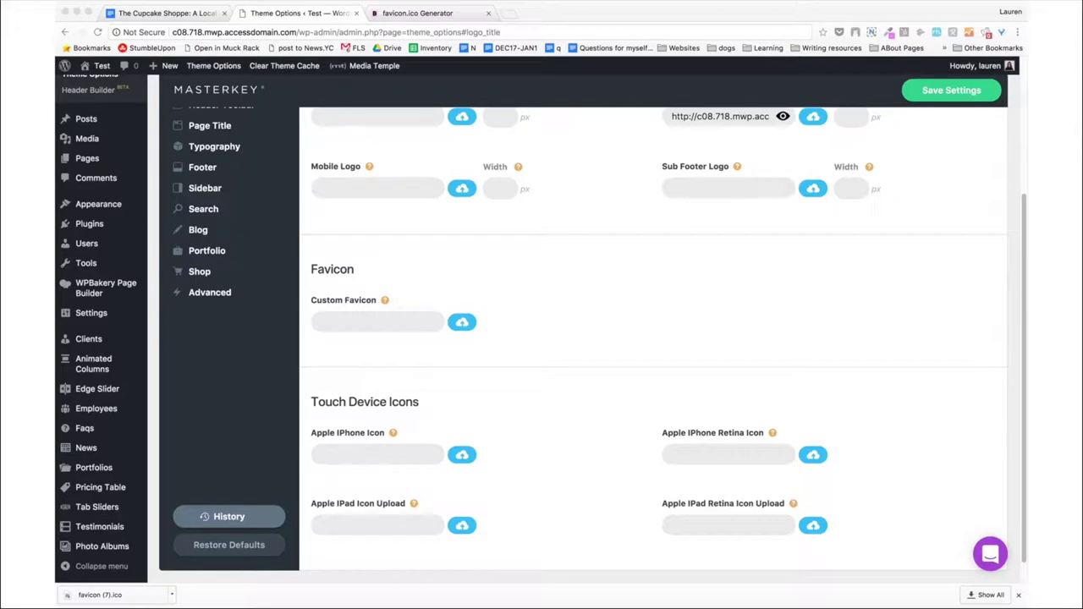
click(460, 322)
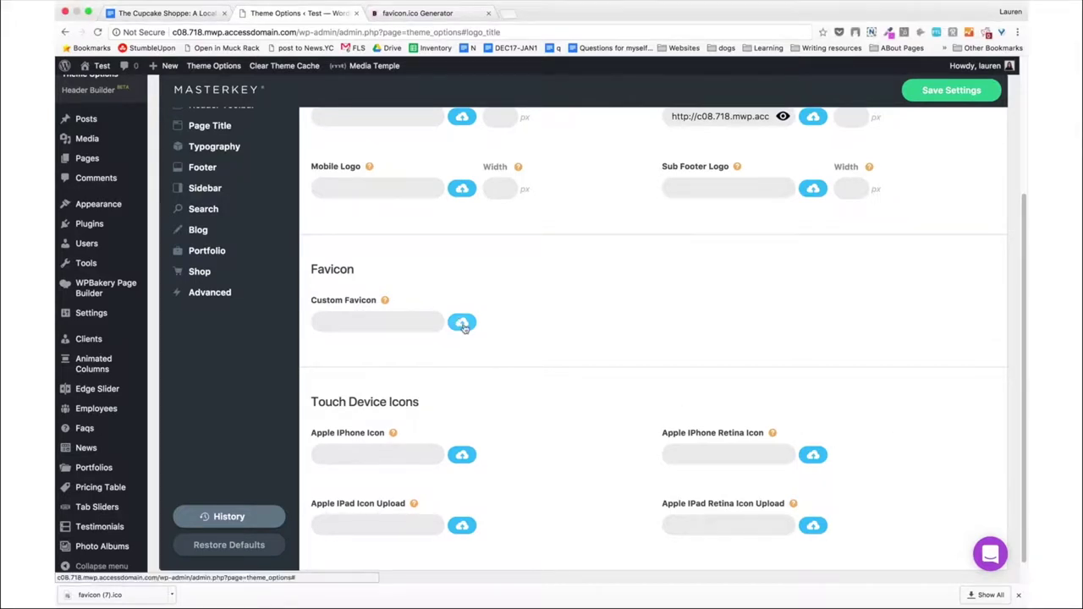
click(463, 327)
click(100, 111)
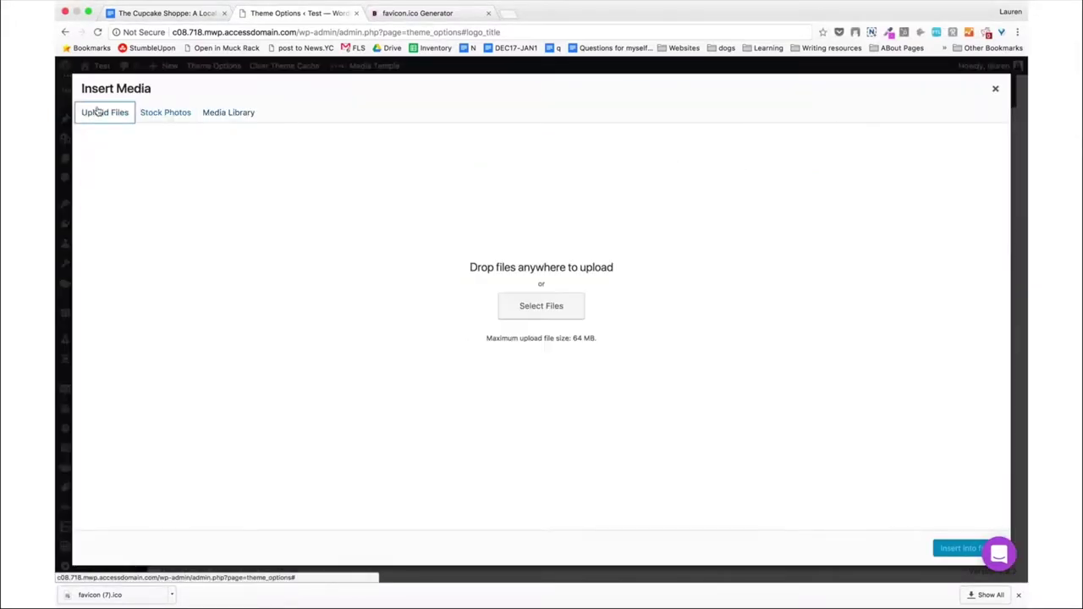
click(555, 307)
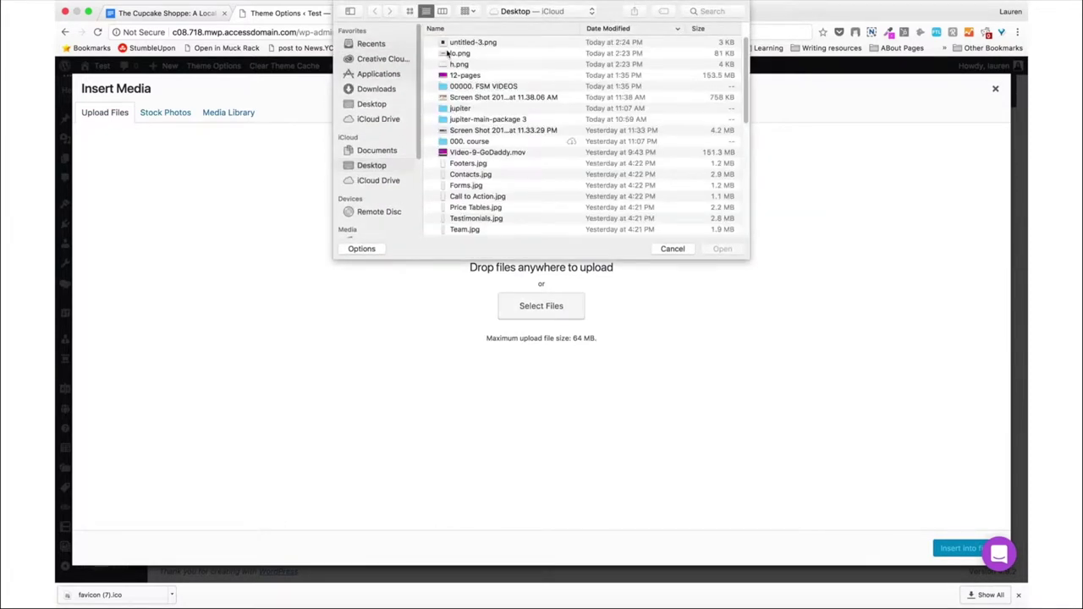
double_click(458, 42)
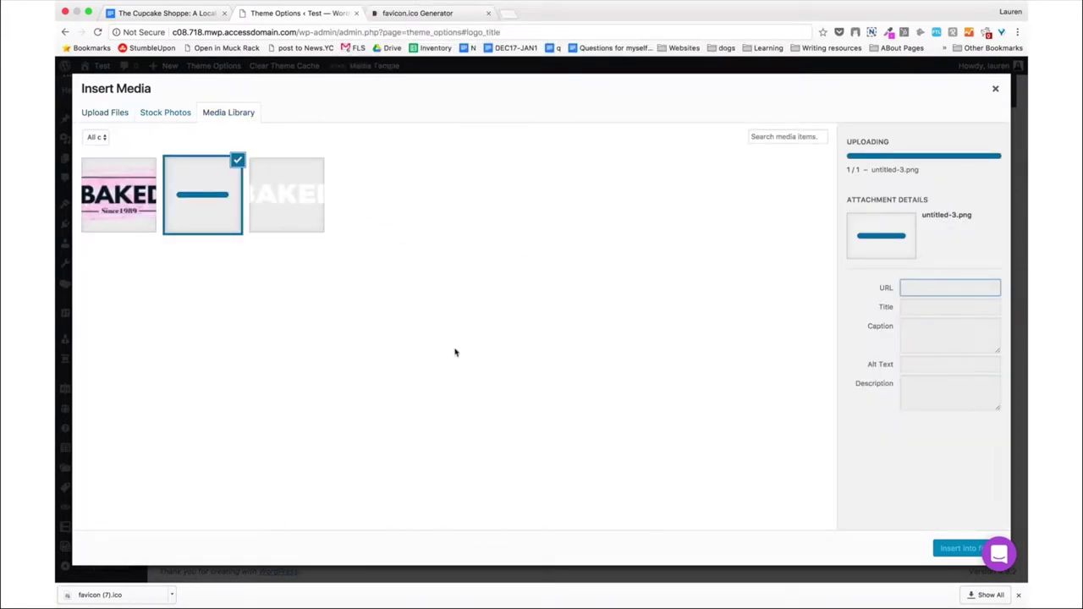
Set the favicon's title, alt text and description to 'baked favicon' and insert it.
click(927, 272)
triple_click(927, 271)
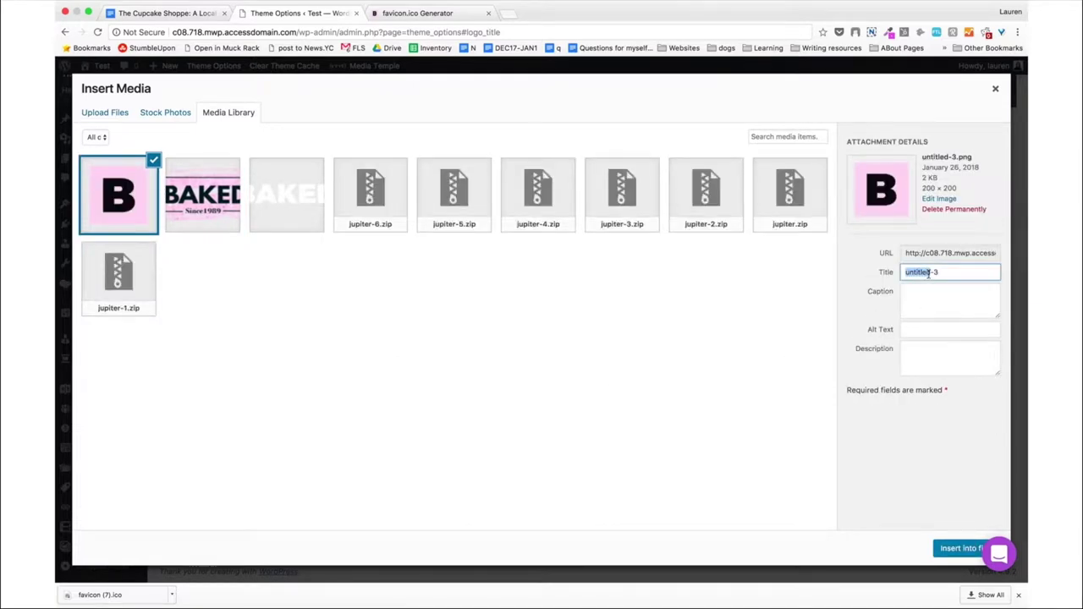
text(baked favicon)
triple_click(942, 271)
key(super+c)
click(920, 329)
key(super+v)
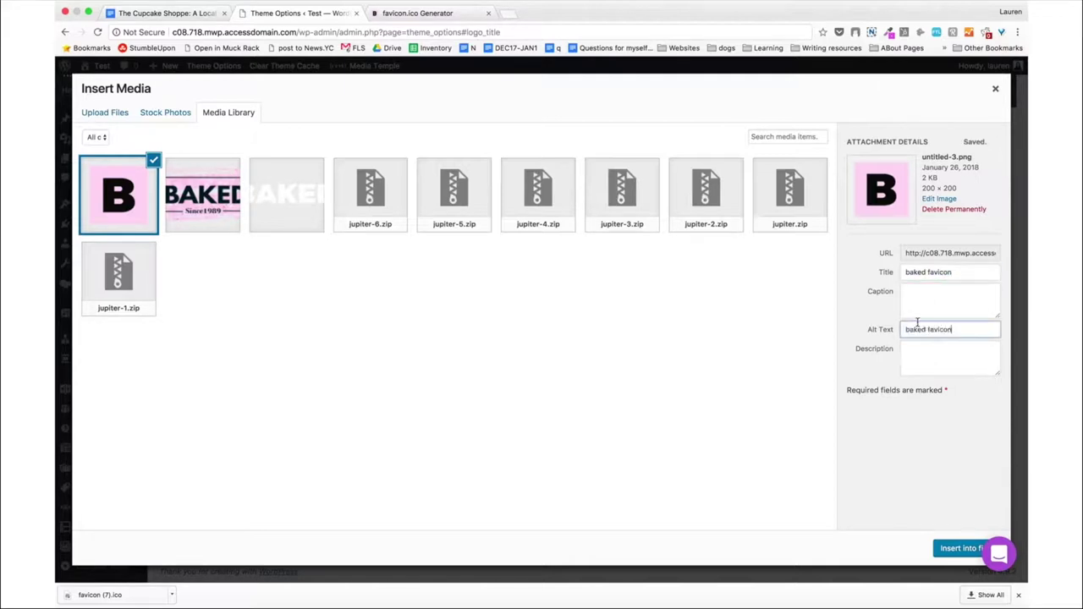
click(926, 358)
key(super+v)
click(961, 548)
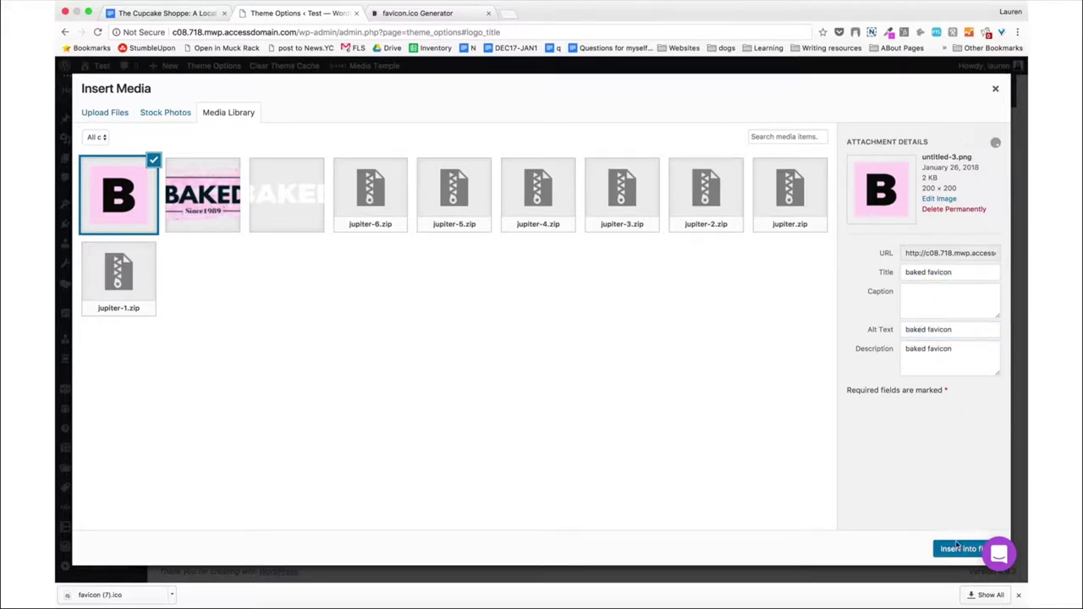
scroll(474, 366, down, 2)
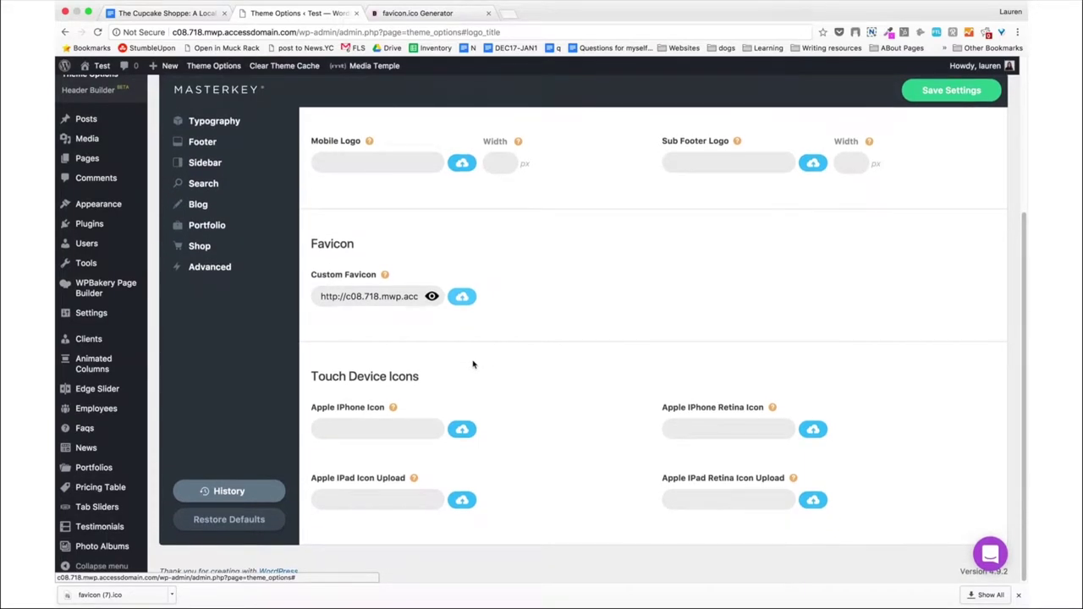
Save the theme settings, check the Preloader page, then open Quick Contact settings.
click(979, 84)
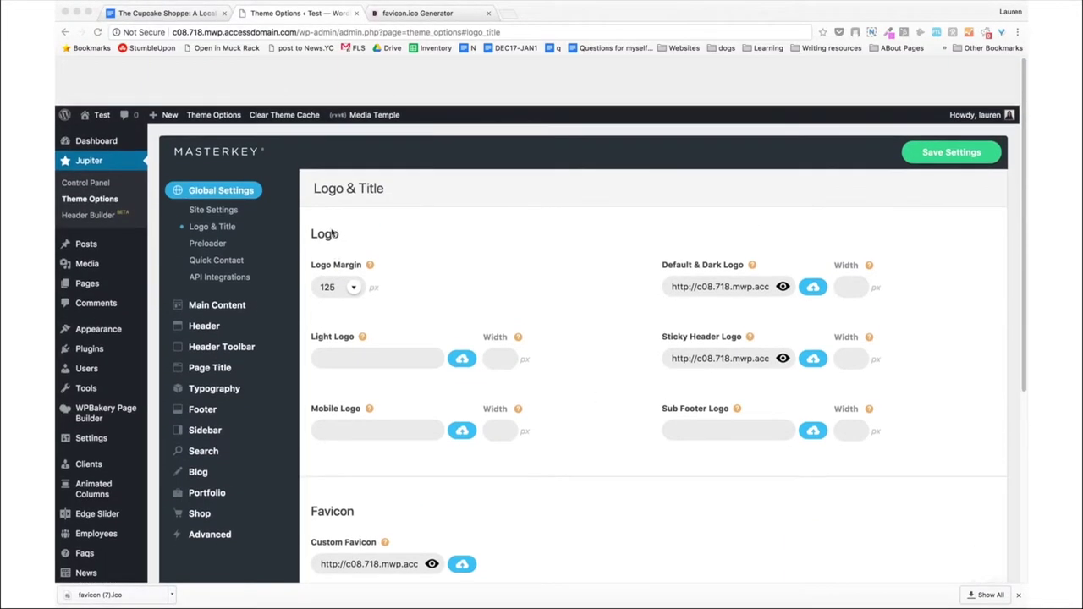
click(213, 197)
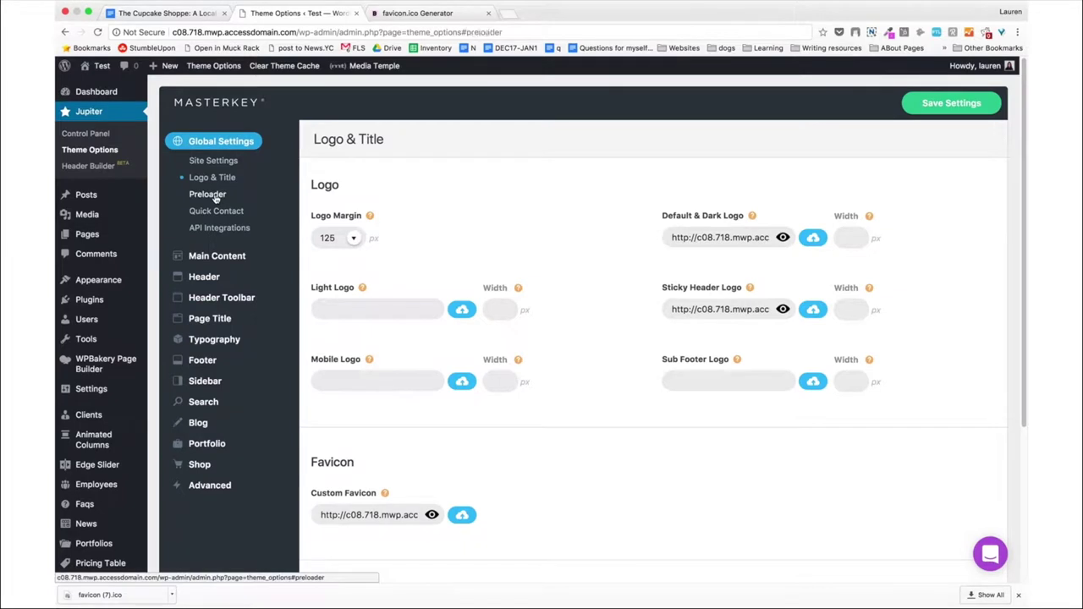
click(1019, 595)
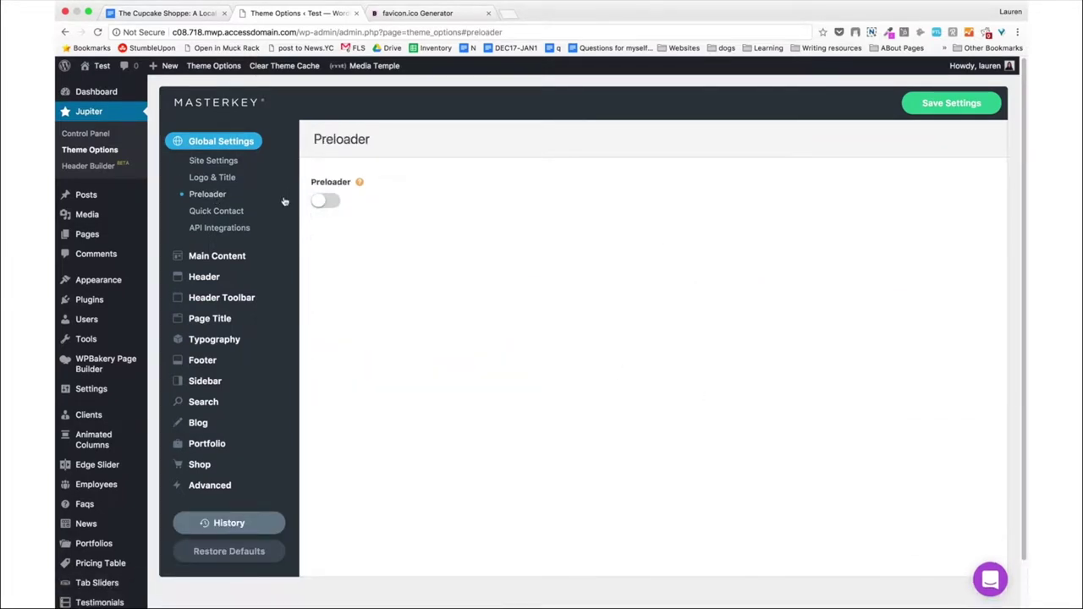
click(237, 210)
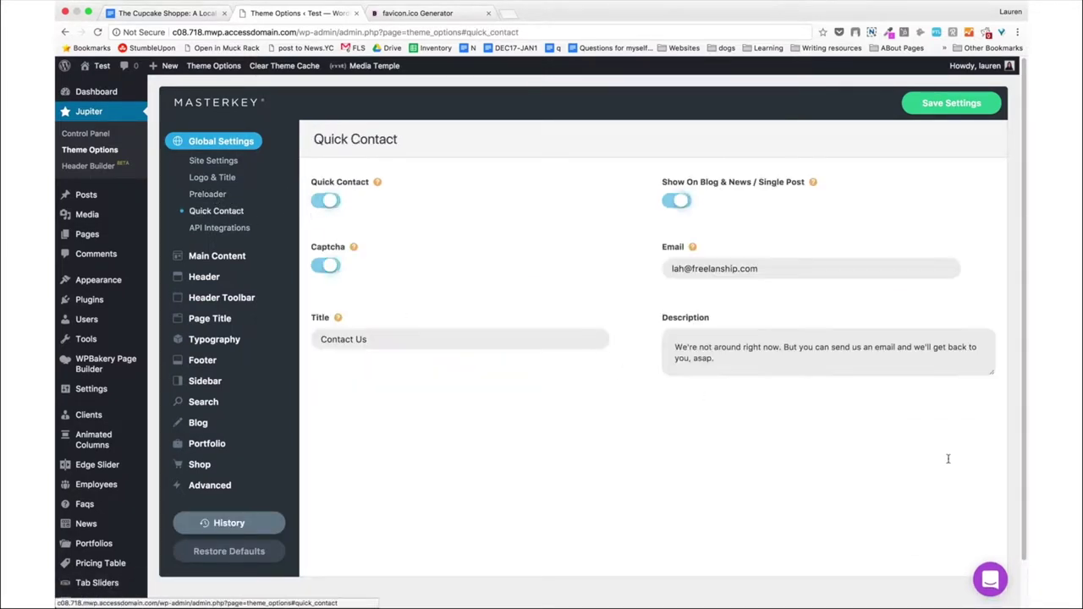
key(super+Tab)
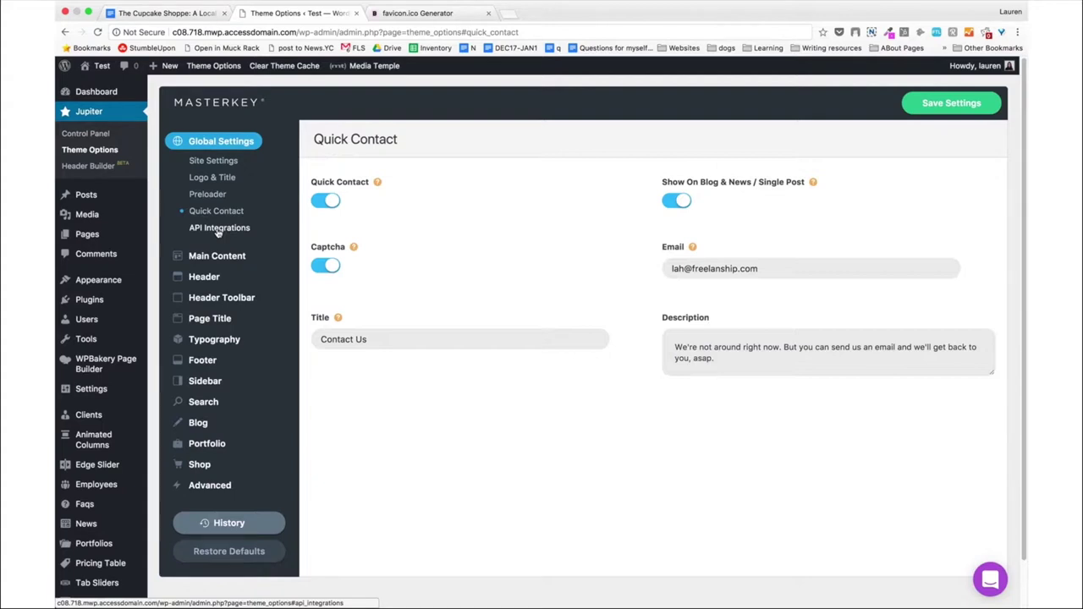
Open Jupiter's API Integrations settings showing the Twitter, MailChimp, Google Maps and Analytics fields.
click(219, 228)
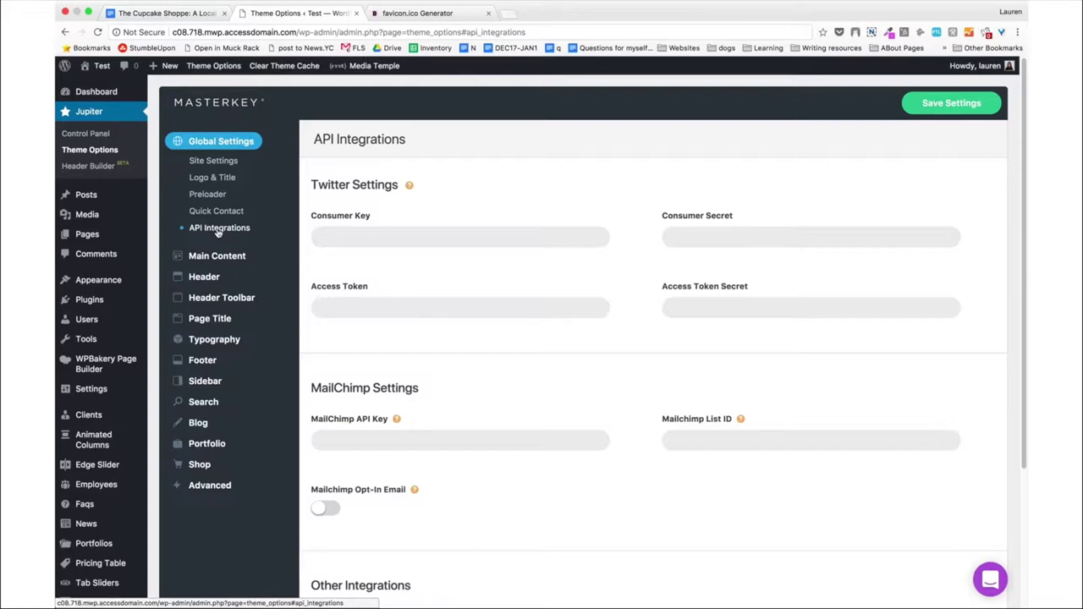
scroll(218, 233, down, 5)
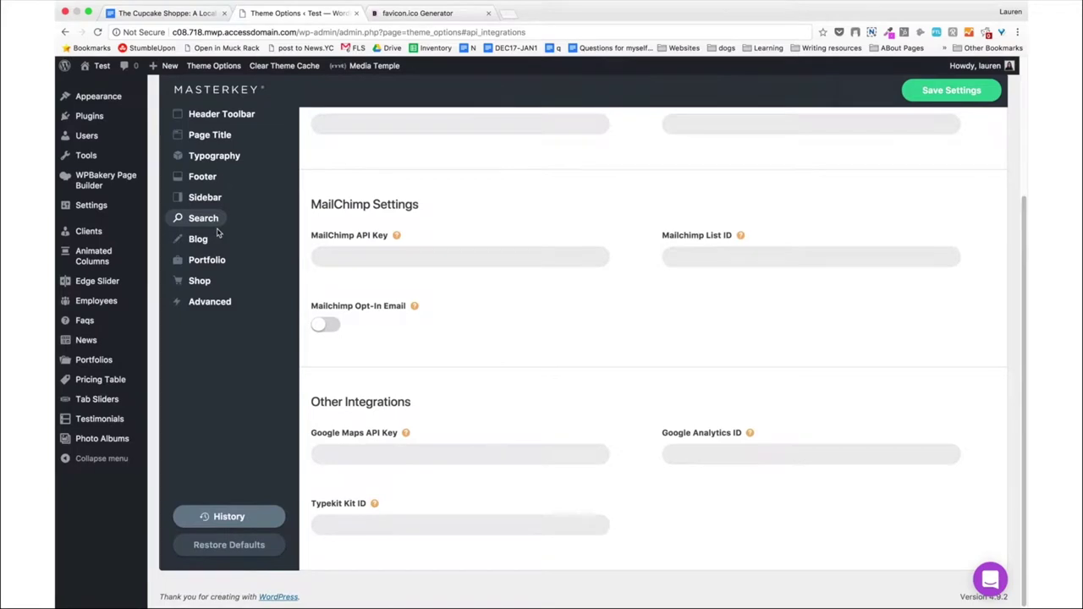
scroll(218, 232, up, 5)
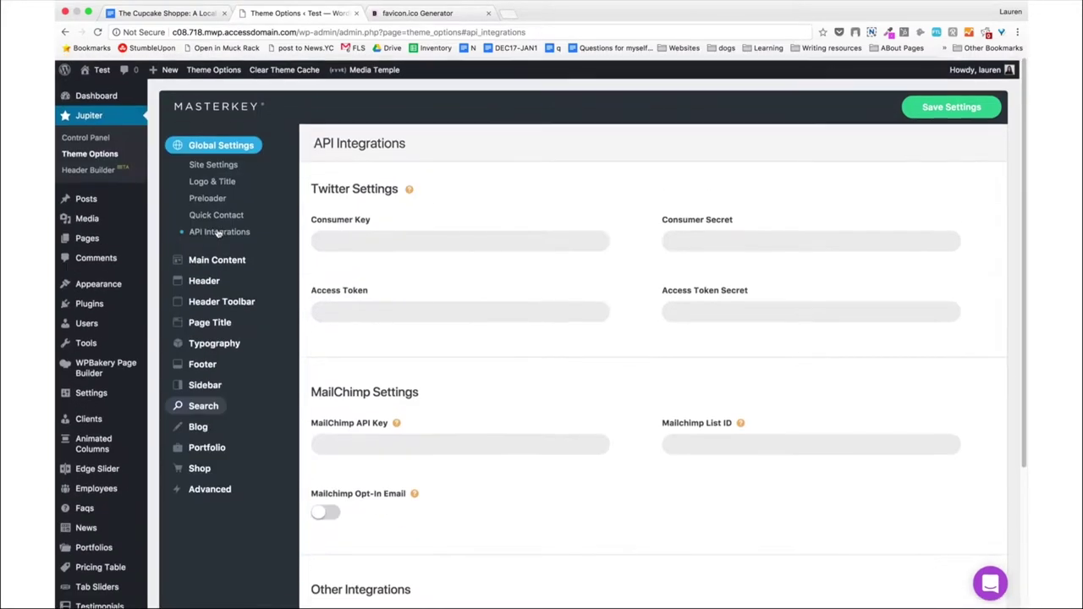
mouse_move(223, 258)
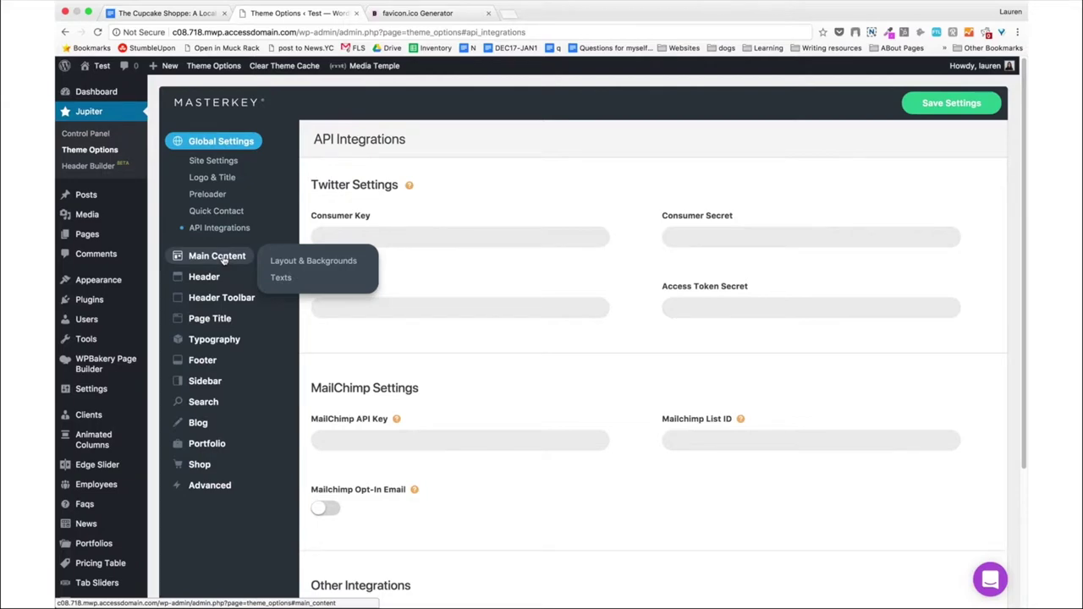
Show Main Content's Texts settings: body text 14 px weight 400, paragraph text 16 px.
click(222, 257)
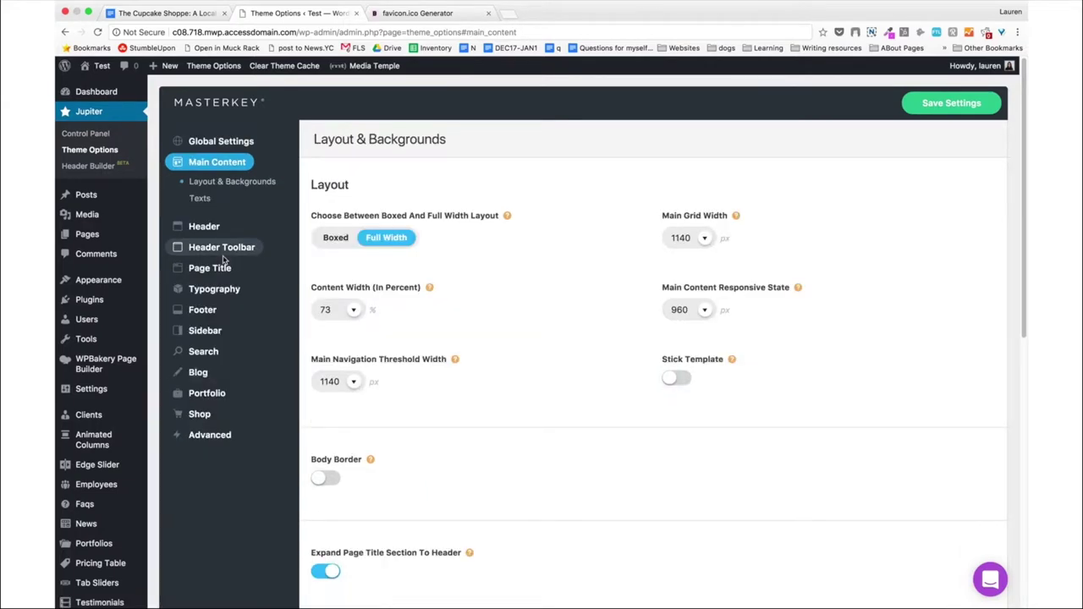
scroll(225, 261, down, 1)
scroll(225, 257, down, 10)
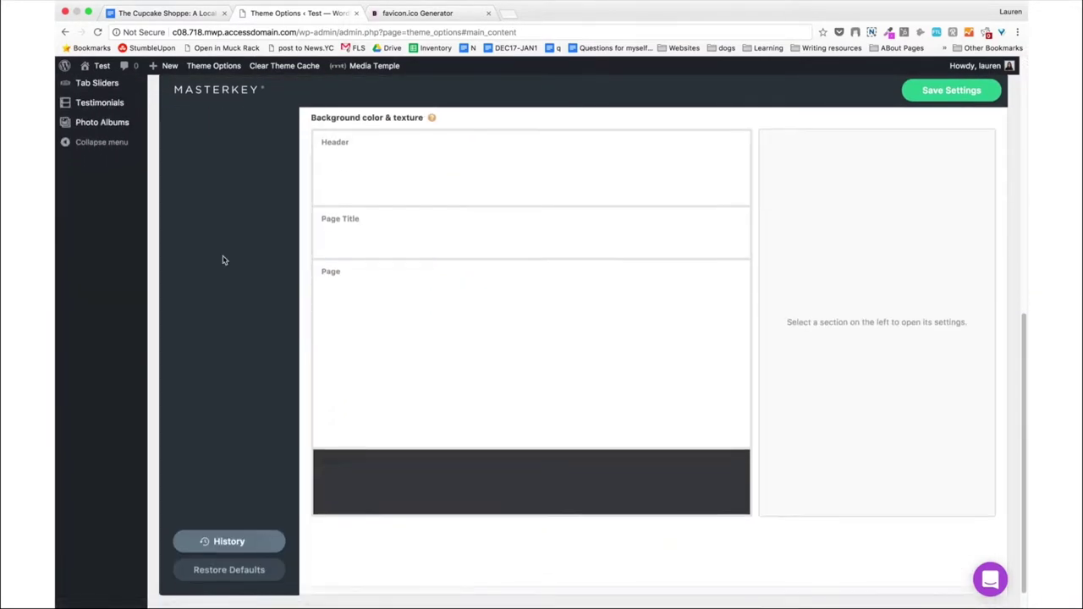
scroll(223, 259, up, 15)
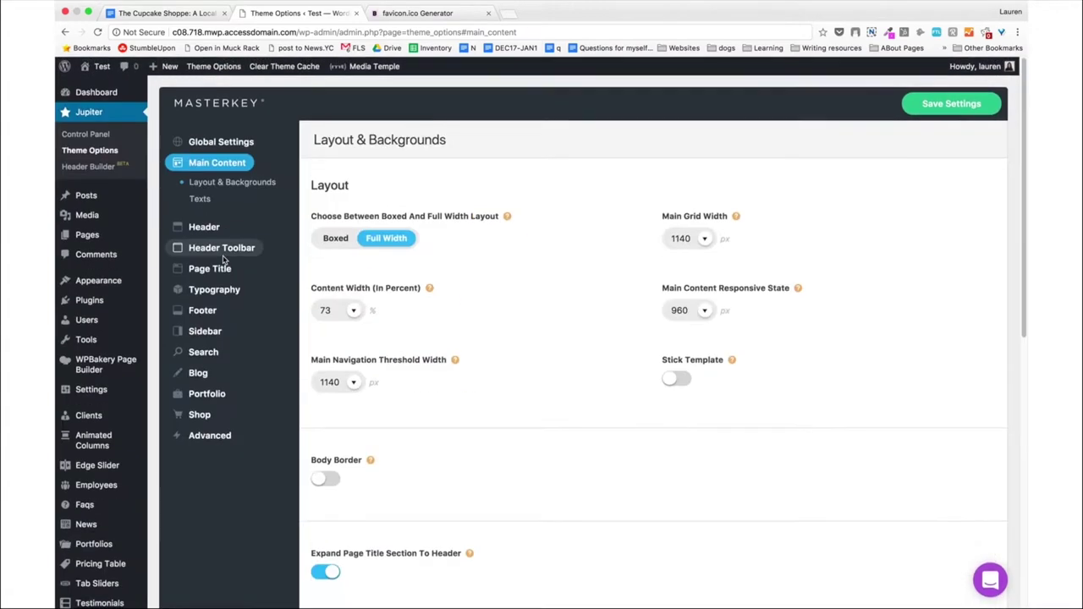
click(208, 206)
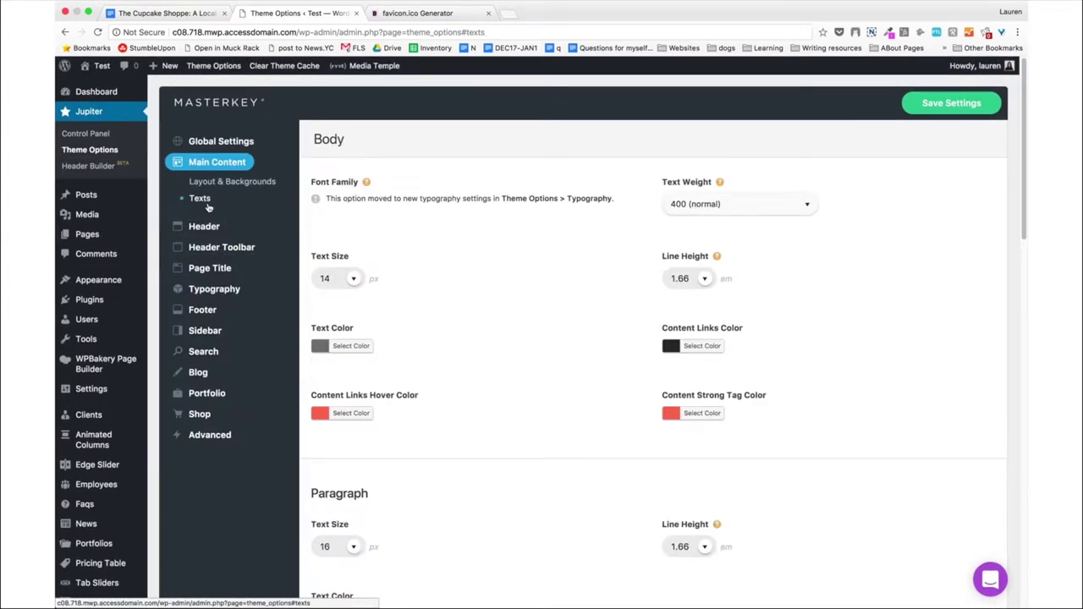
scroll(208, 207, down, 15)
scroll(208, 208, up, 15)
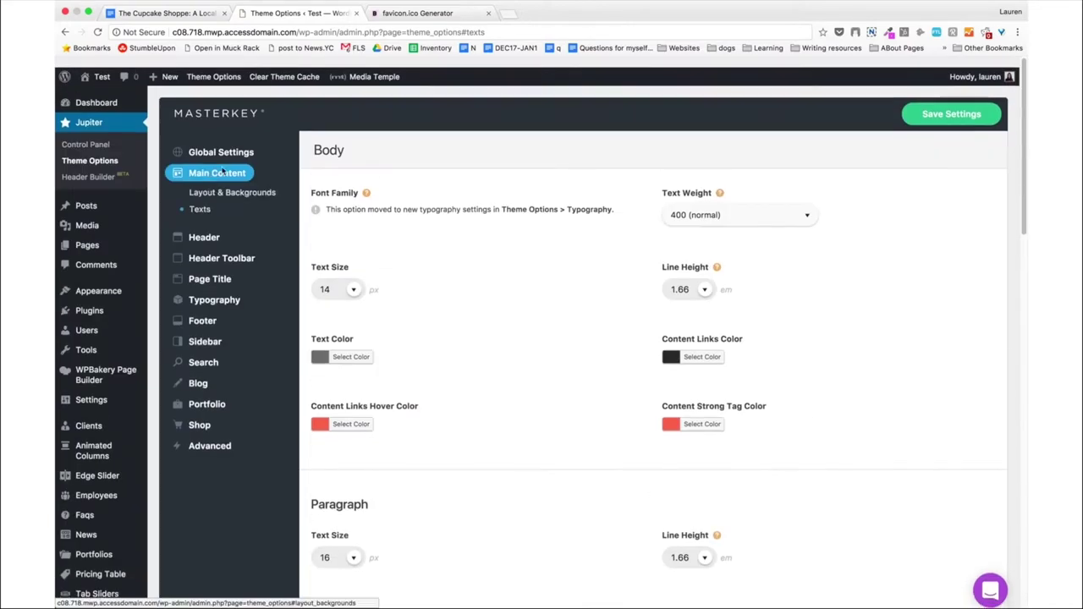
mouse_move(224, 173)
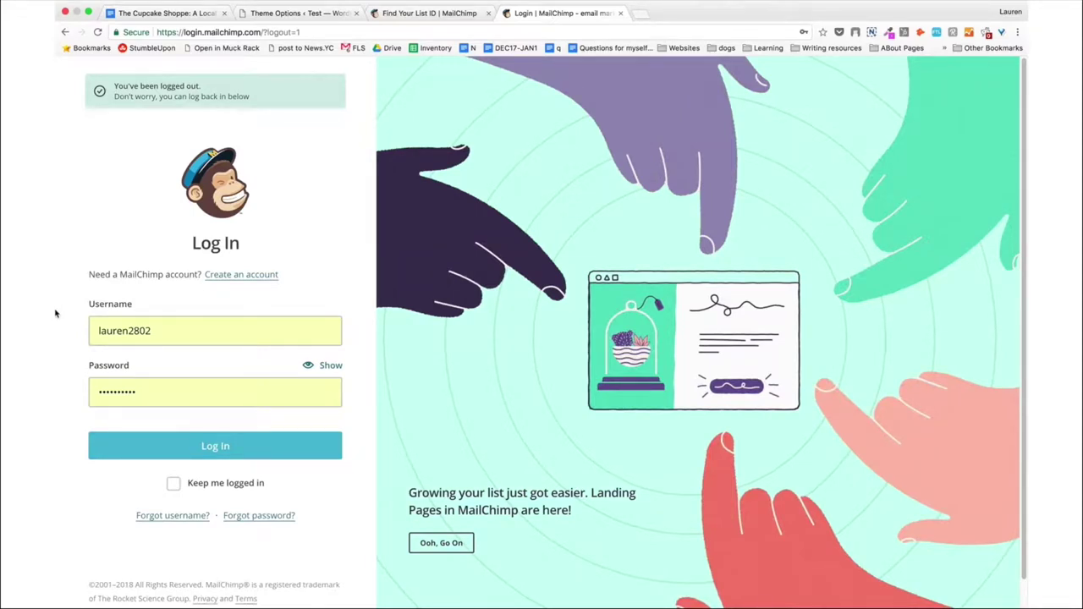
Log back into MailChimp, go to Lists, and start creating a new list.
click(191, 452)
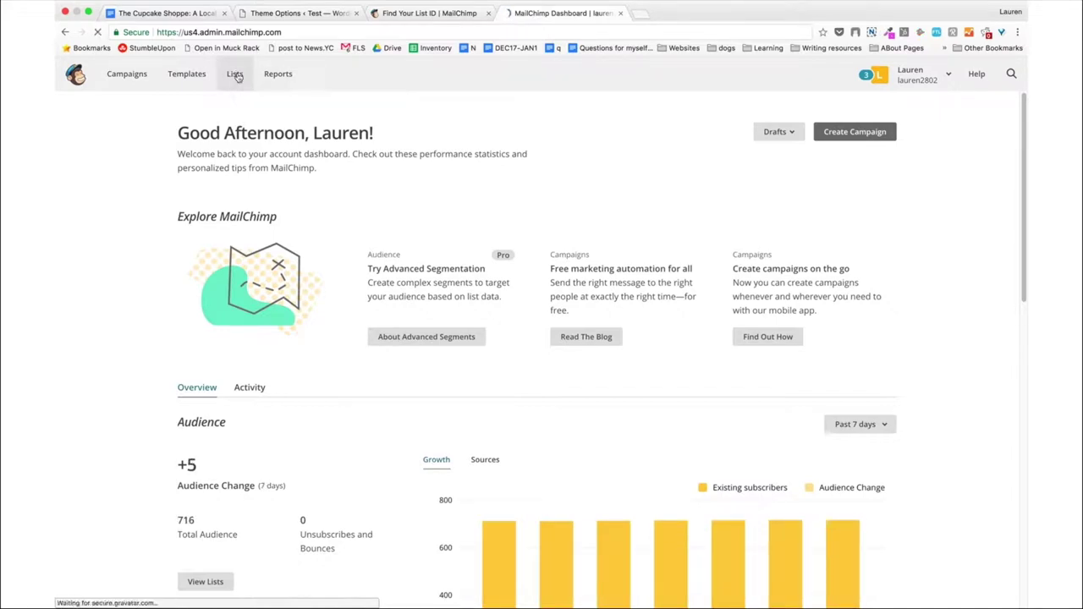
click(235, 74)
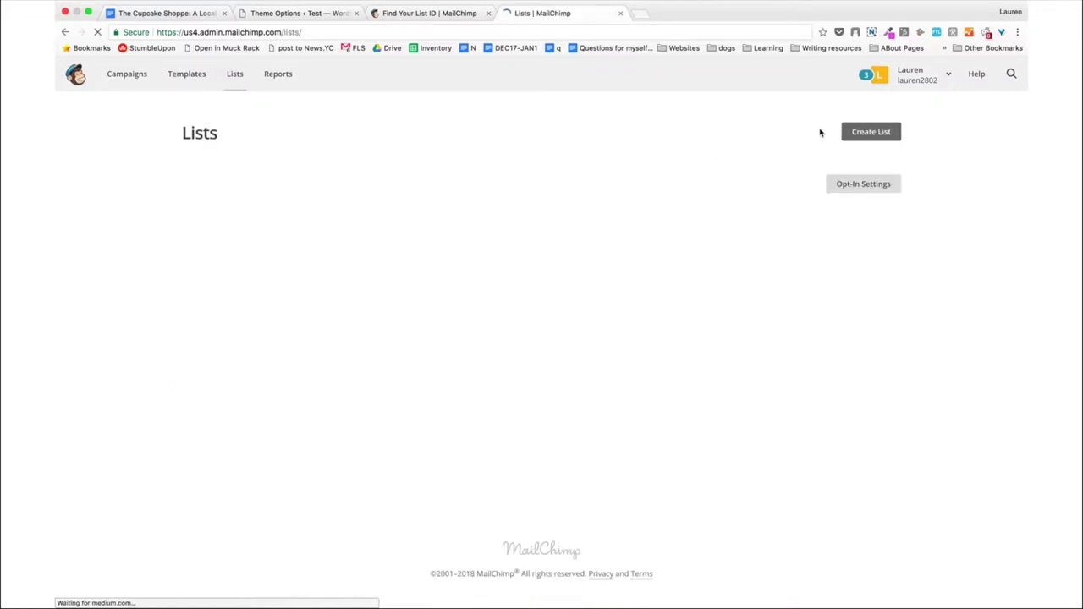
click(867, 132)
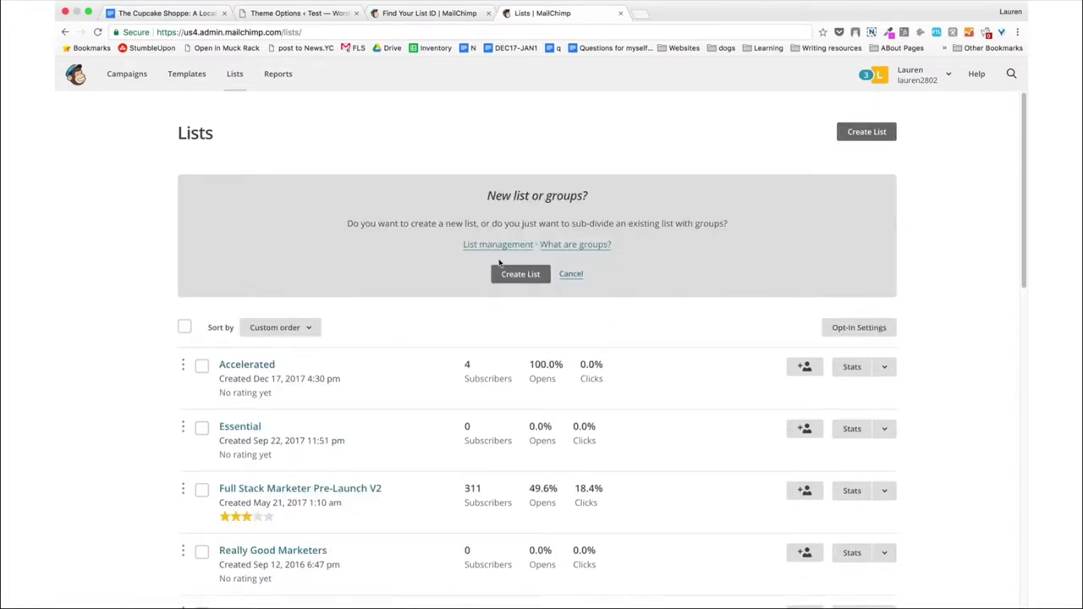
click(510, 273)
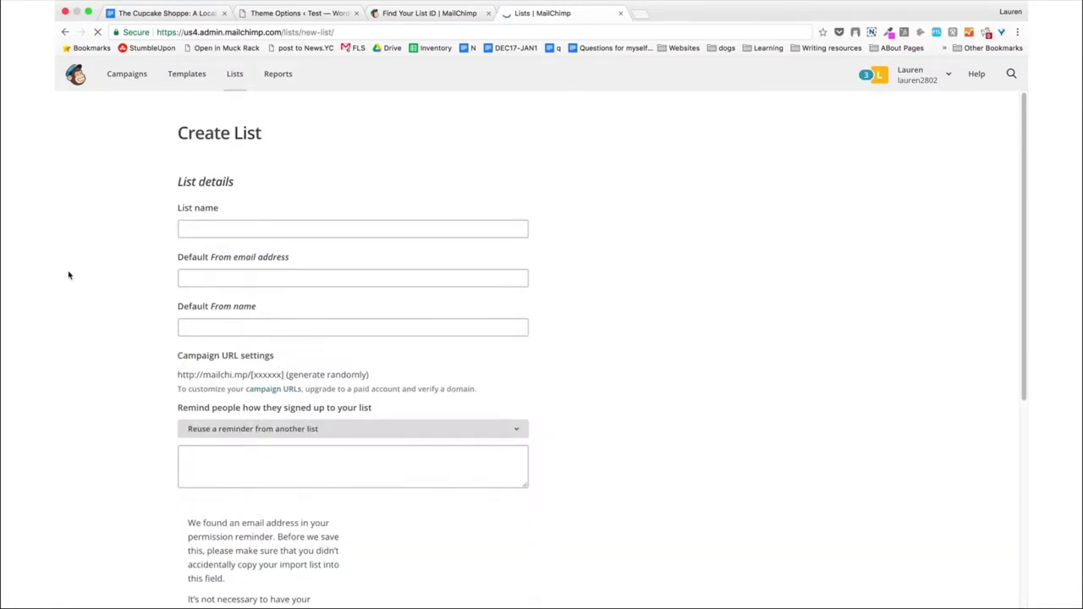
Name the new list 'Test List' and fill in the default sender email and From name.
click(277, 230)
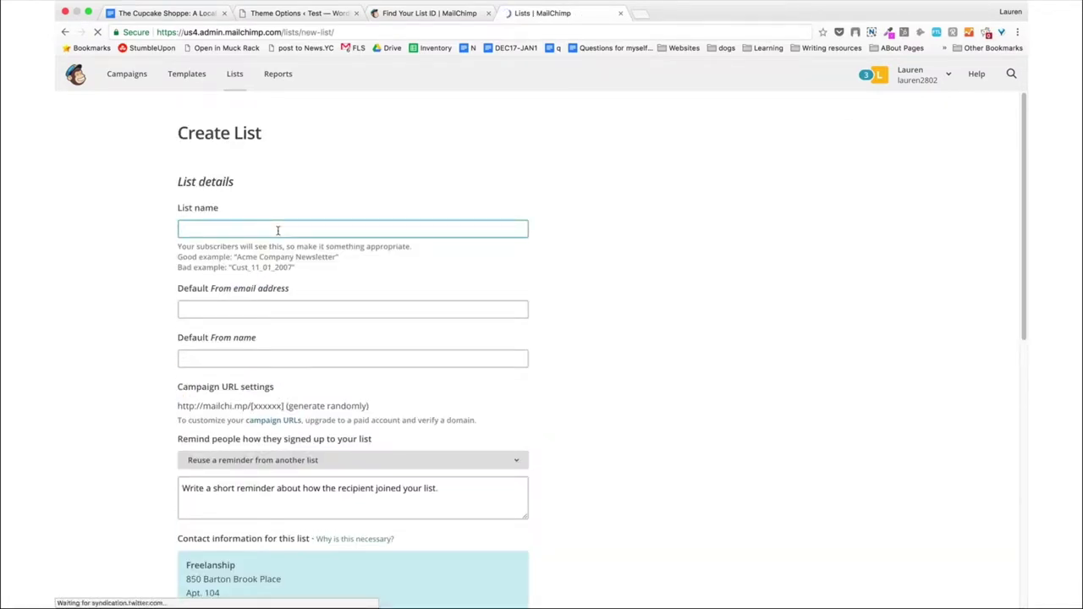
text(Test List)
key(Tab)
click(252, 281)
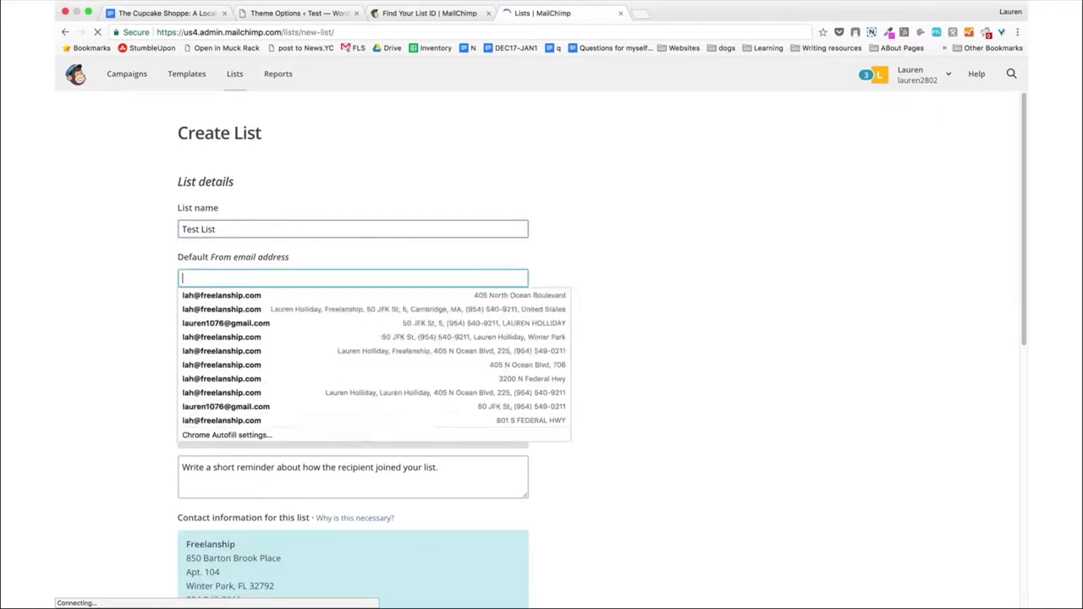
text(lah)
click(246, 295)
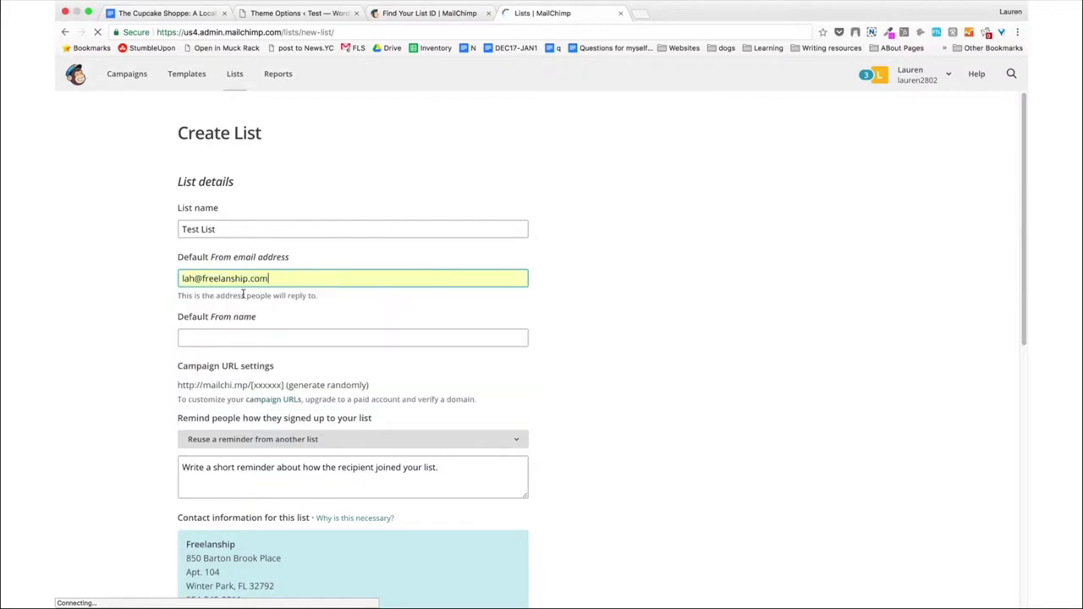
click(201, 336)
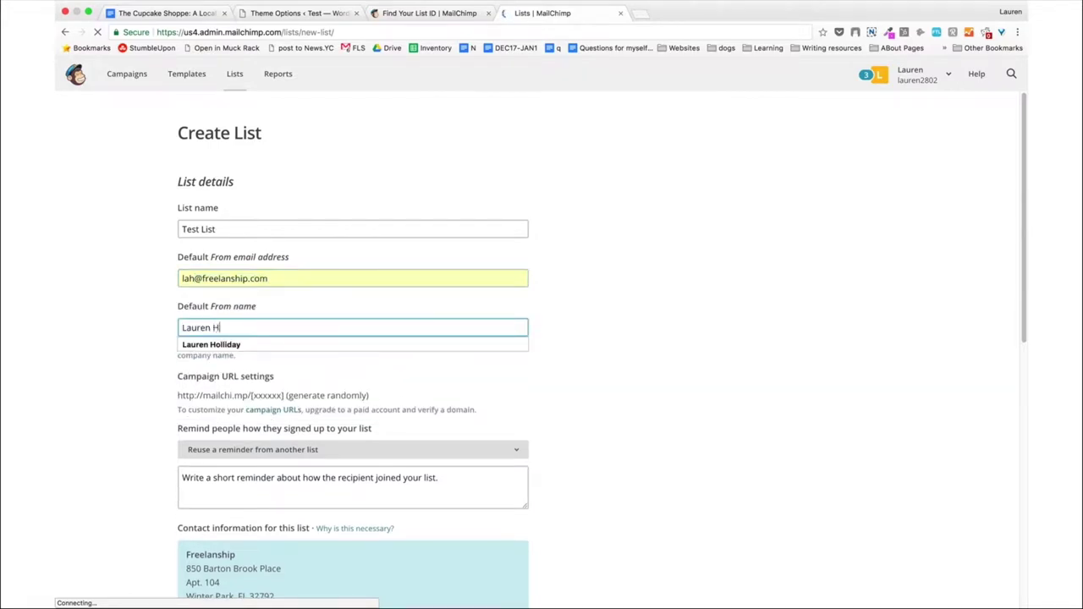
Reuse the Accelerated list's signup reminder for the new list.
click(229, 474)
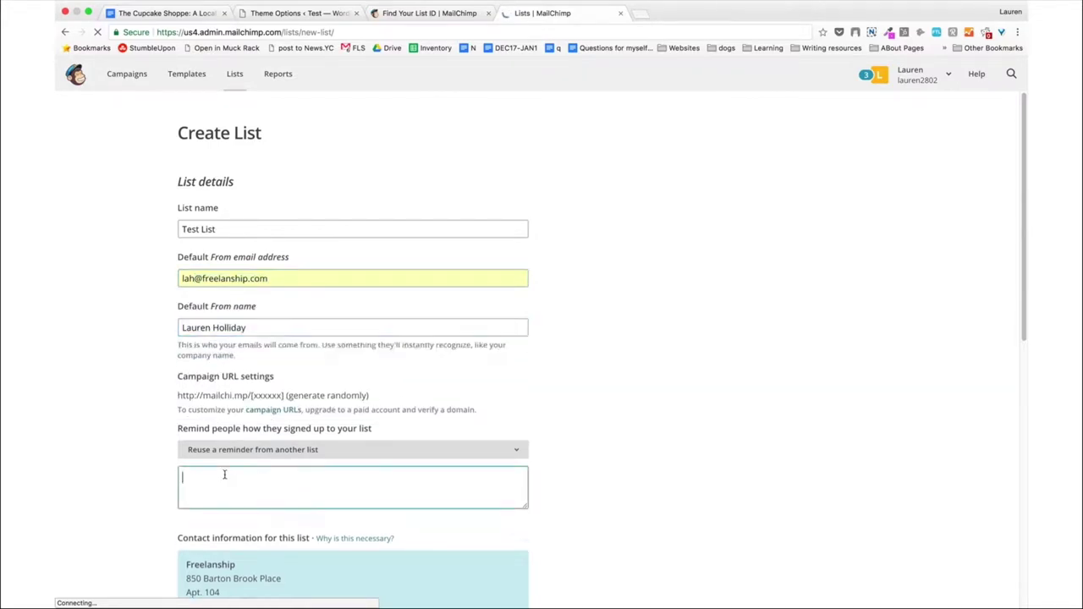
scroll(118, 426, down, 2)
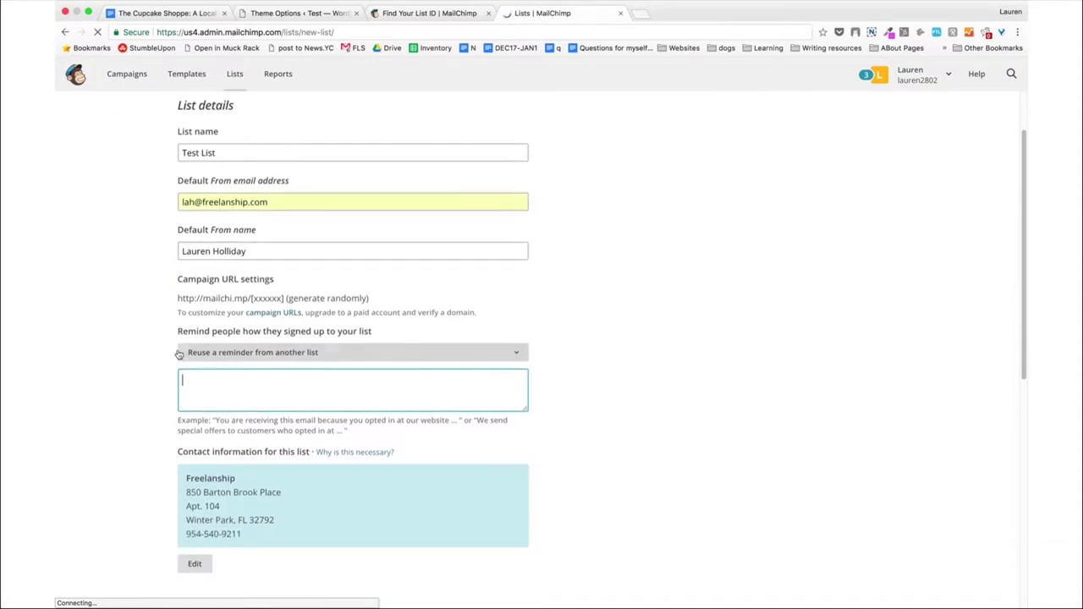
scroll(130, 358, down, 2)
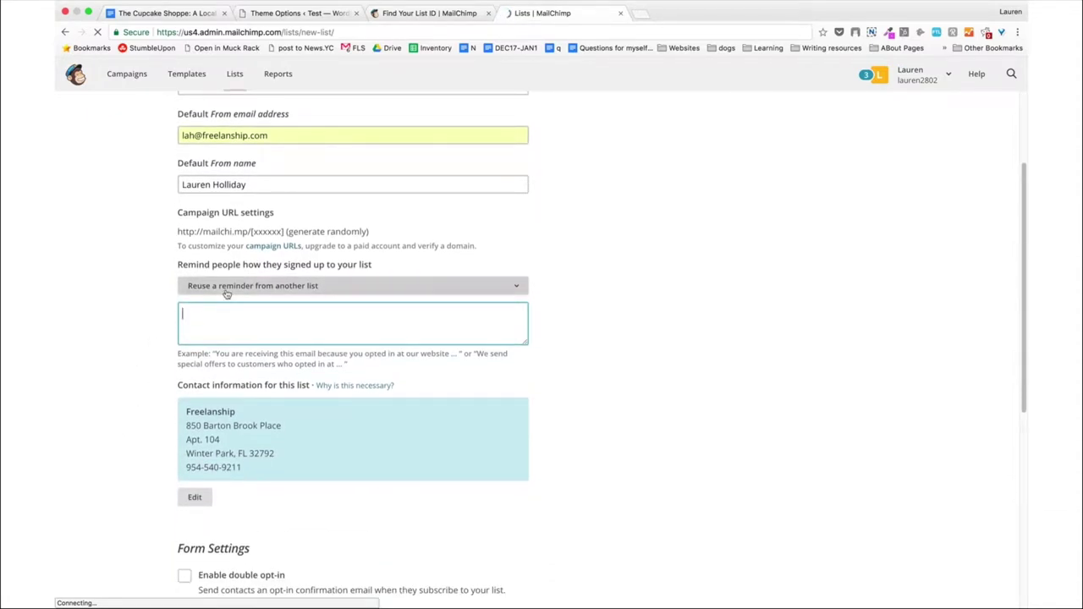
click(227, 291)
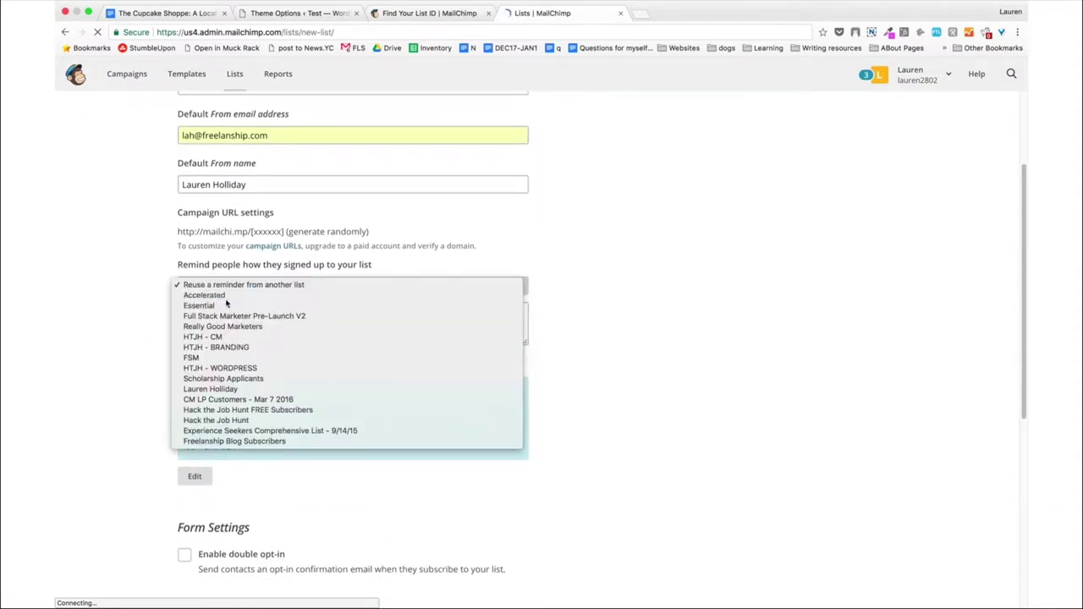
click(227, 295)
scroll(97, 320, down, 3)
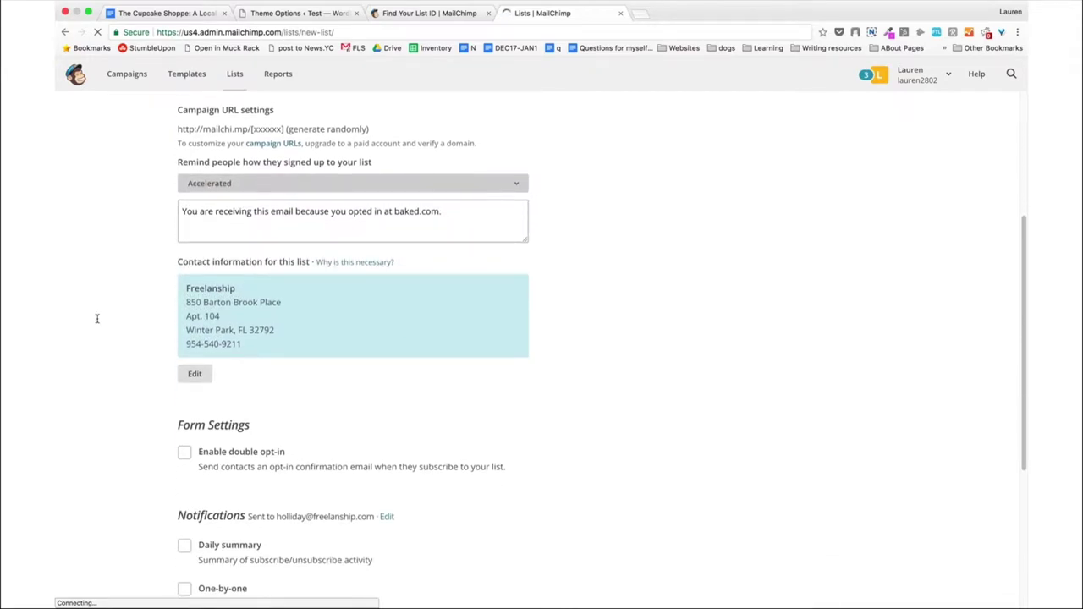
scroll(97, 322, down, 2)
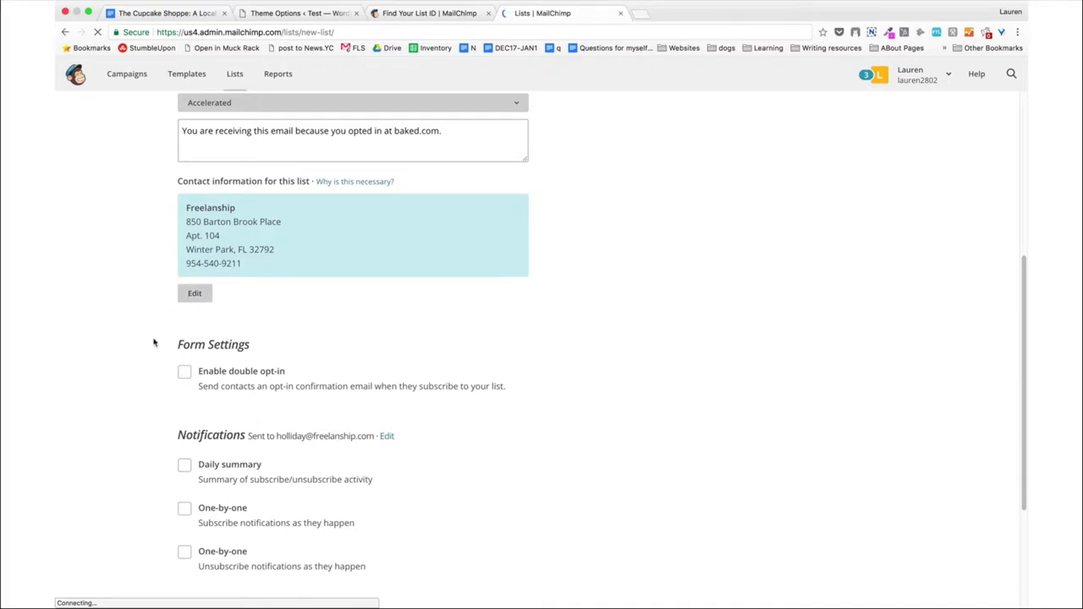
scroll(149, 351, down, 3)
scroll(145, 358, down, 2)
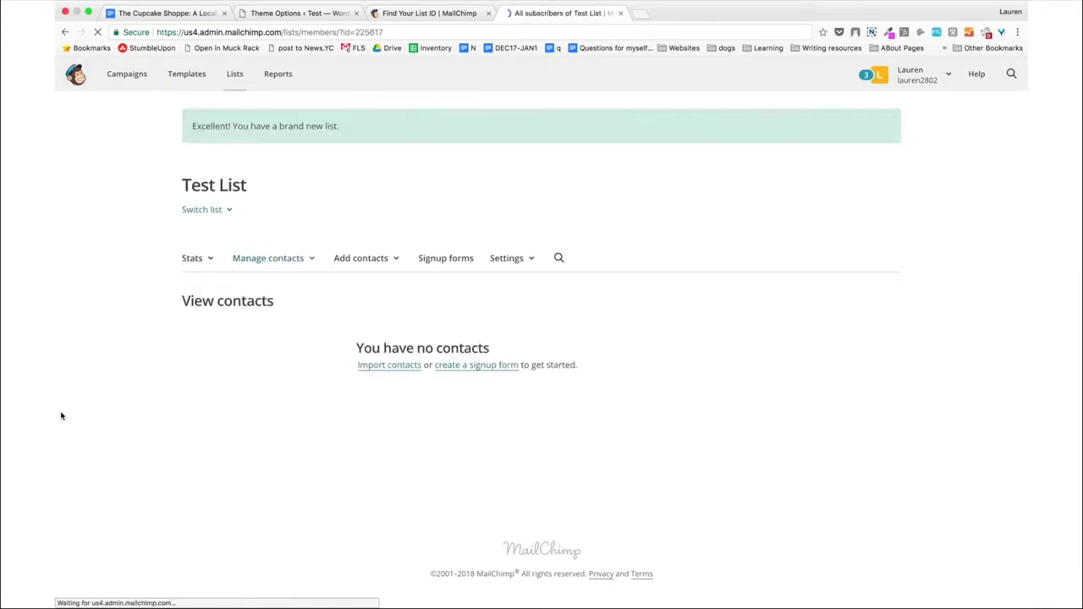
Open Test List's name and defaults settings and select its List ID value.
click(508, 259)
click(517, 286)
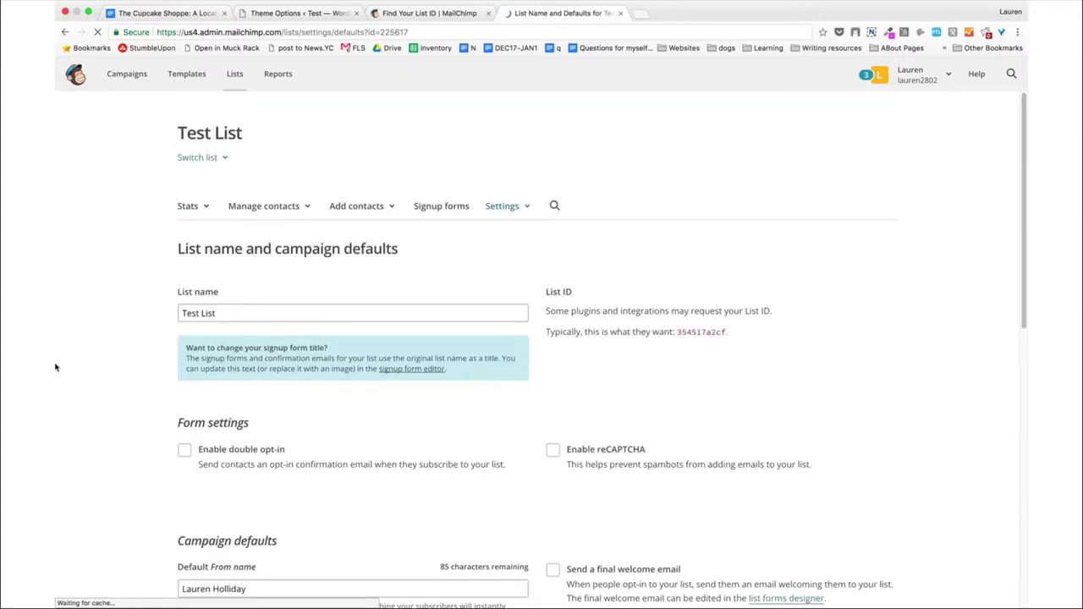
scroll(55, 367, down, 3)
scroll(55, 367, down, 5)
scroll(54, 367, up, 10)
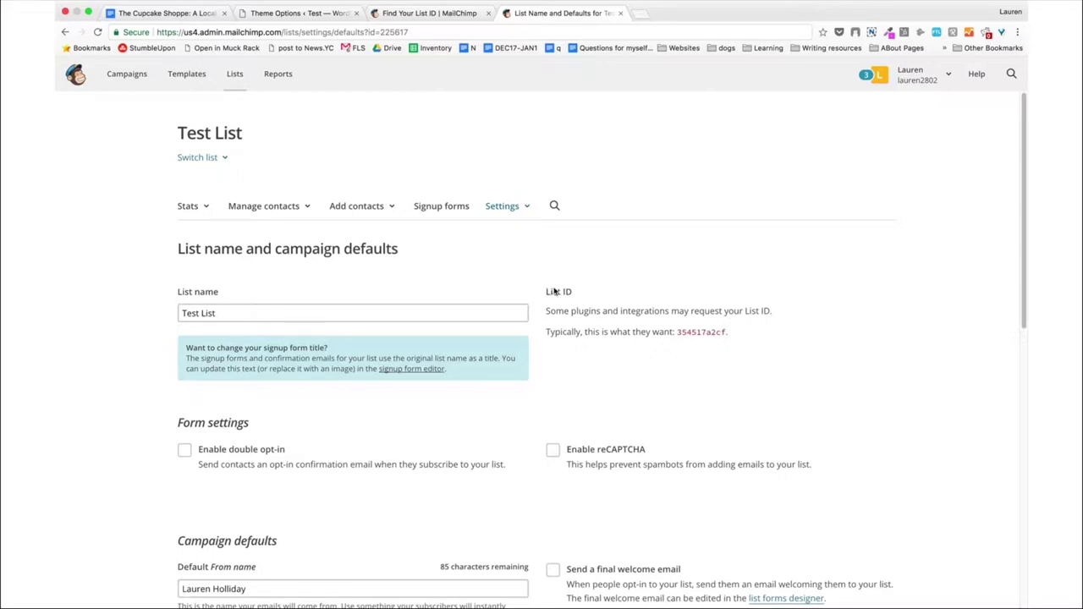
drag(746, 335, 546, 294)
click(701, 369)
double_click(701, 331)
key(super+c)
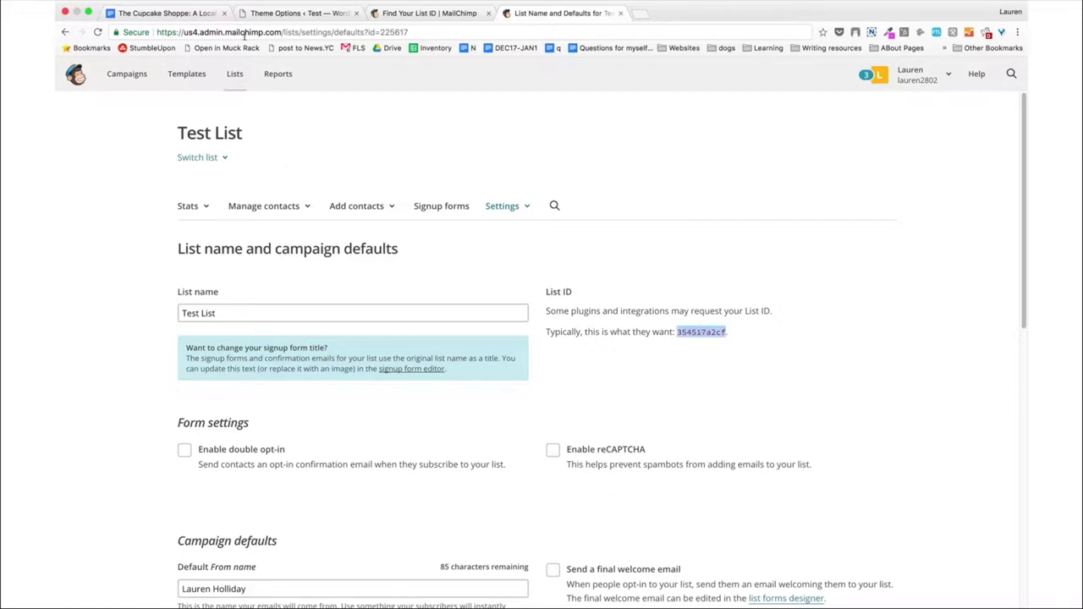
click(415, 22)
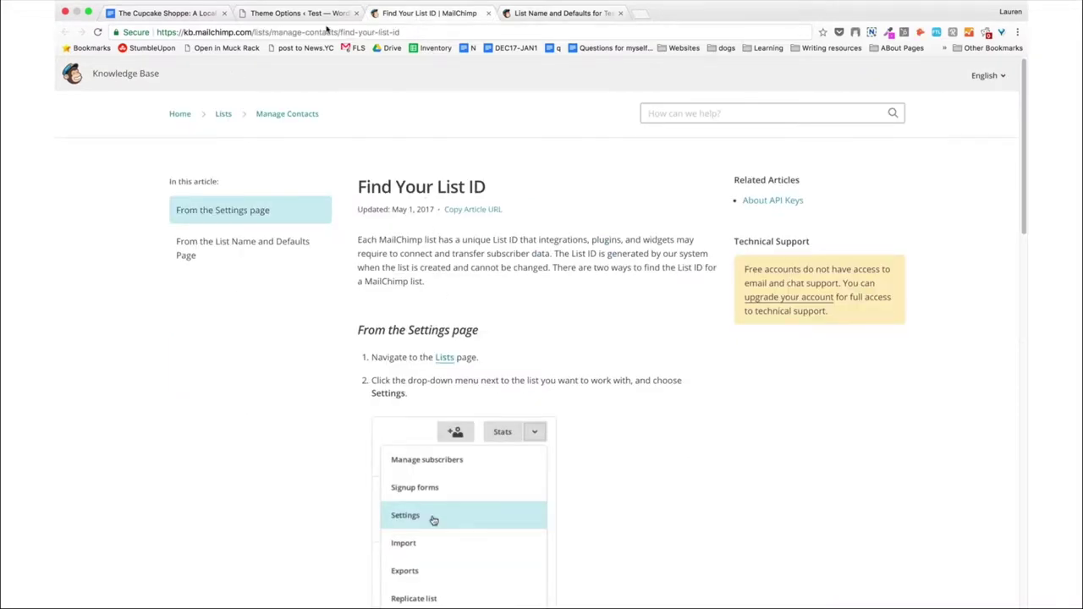
Paste the copied List ID into WordPress's Mailchimp List ID field.
click(314, 23)
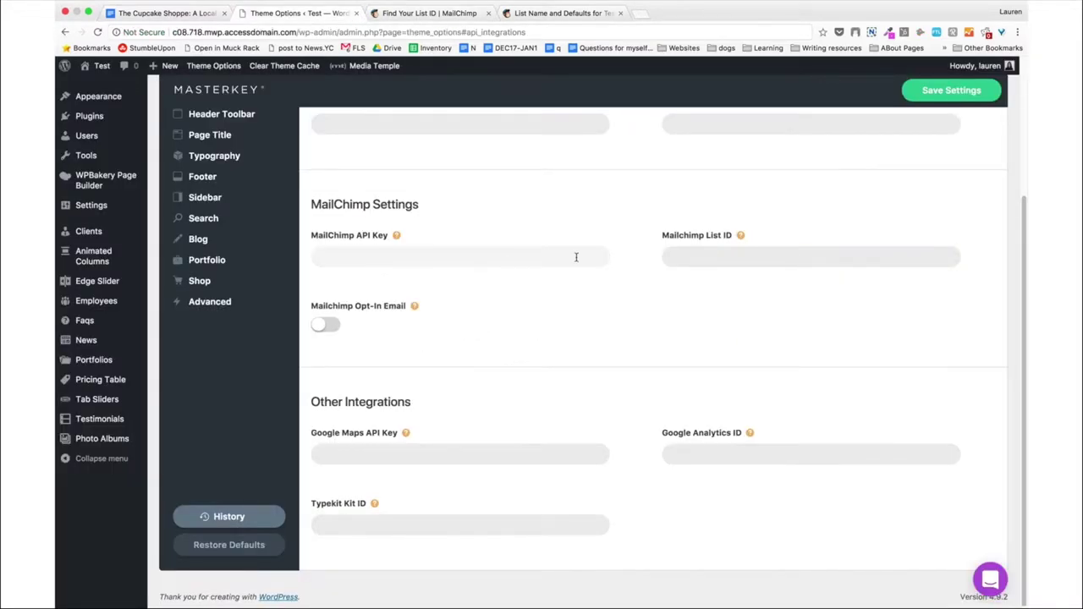
key(super+v)
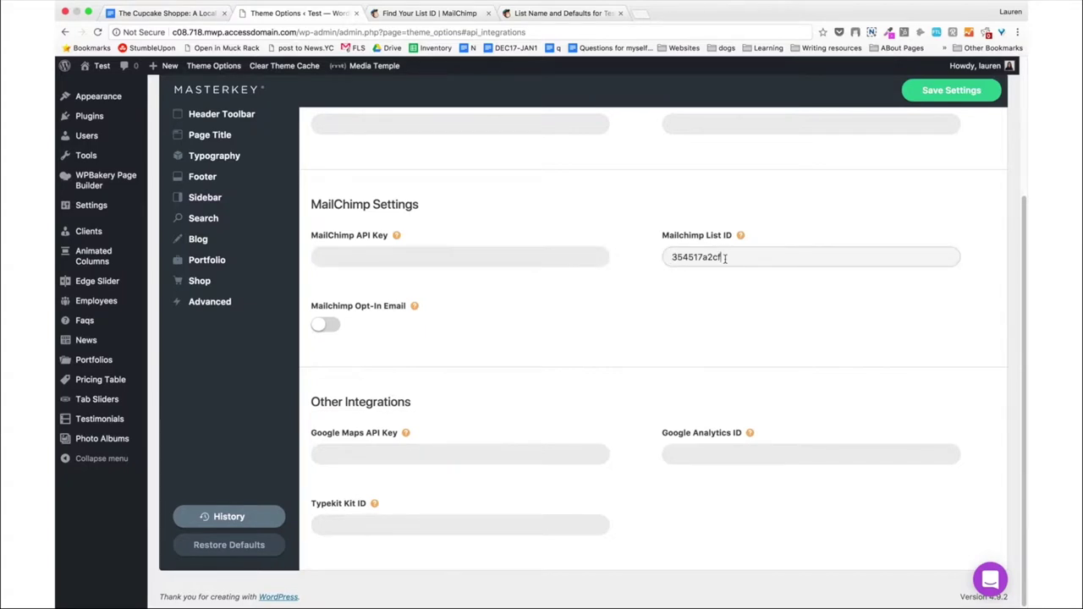
scroll(595, 273, up, 3)
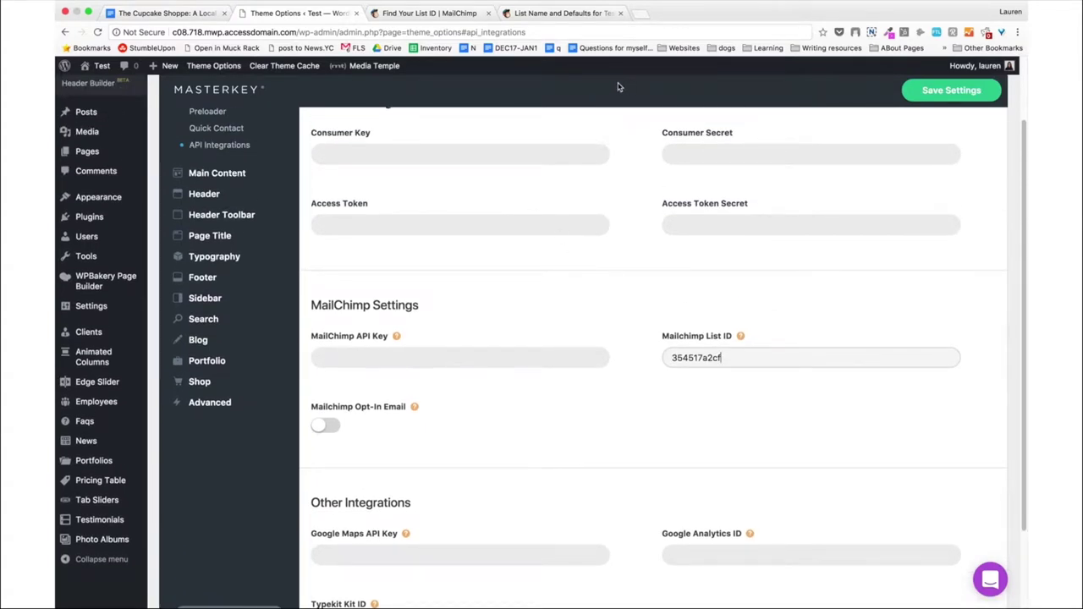
click(542, 13)
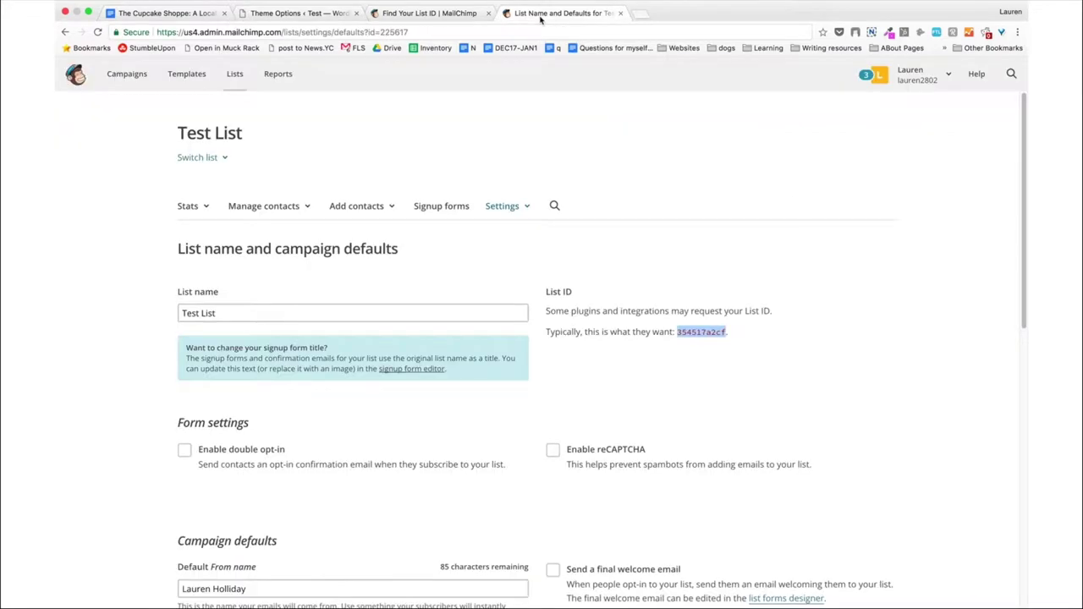
Go to the MailChimp account's Extras > API keys page.
click(948, 76)
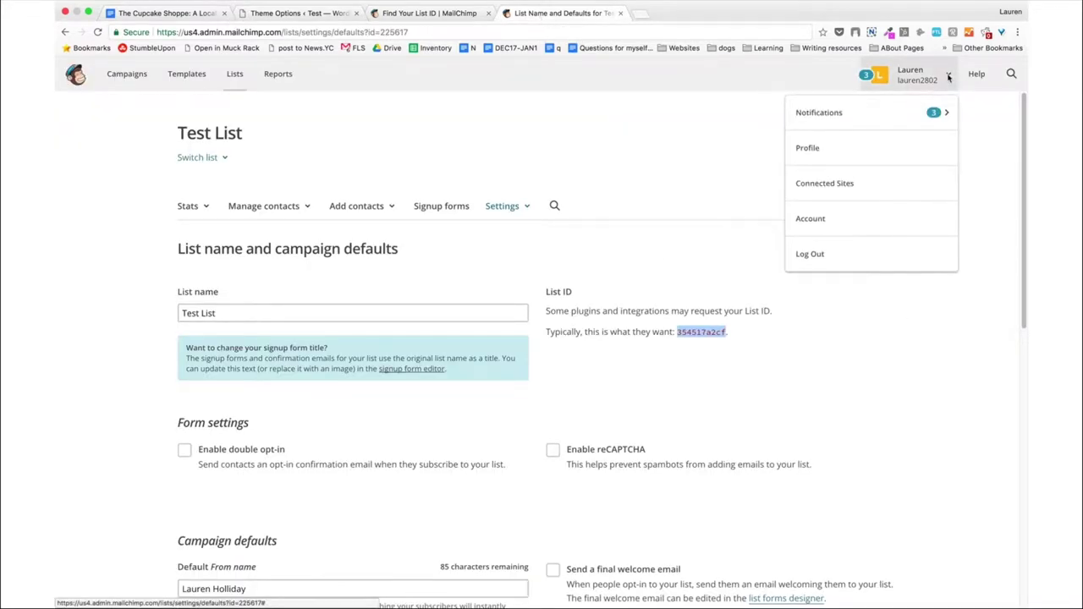
click(878, 218)
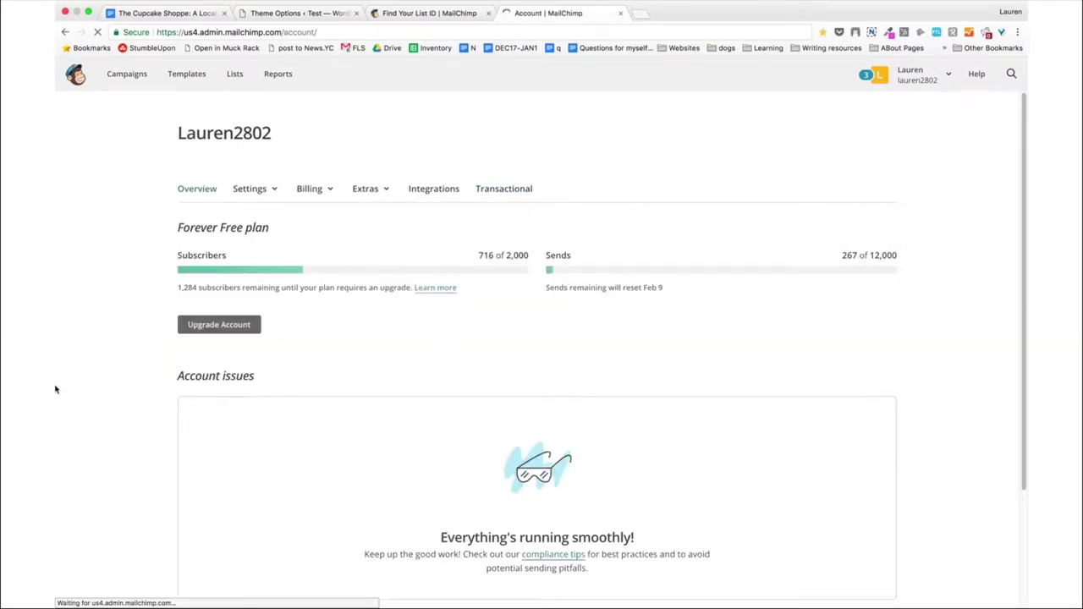
click(389, 196)
click(380, 248)
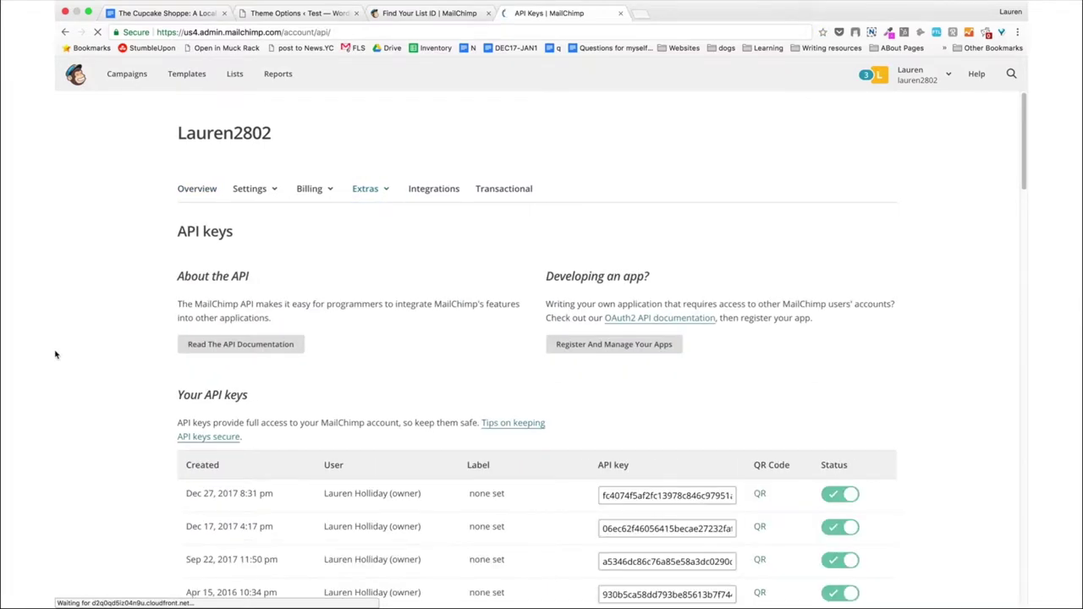
scroll(56, 354, down, 10)
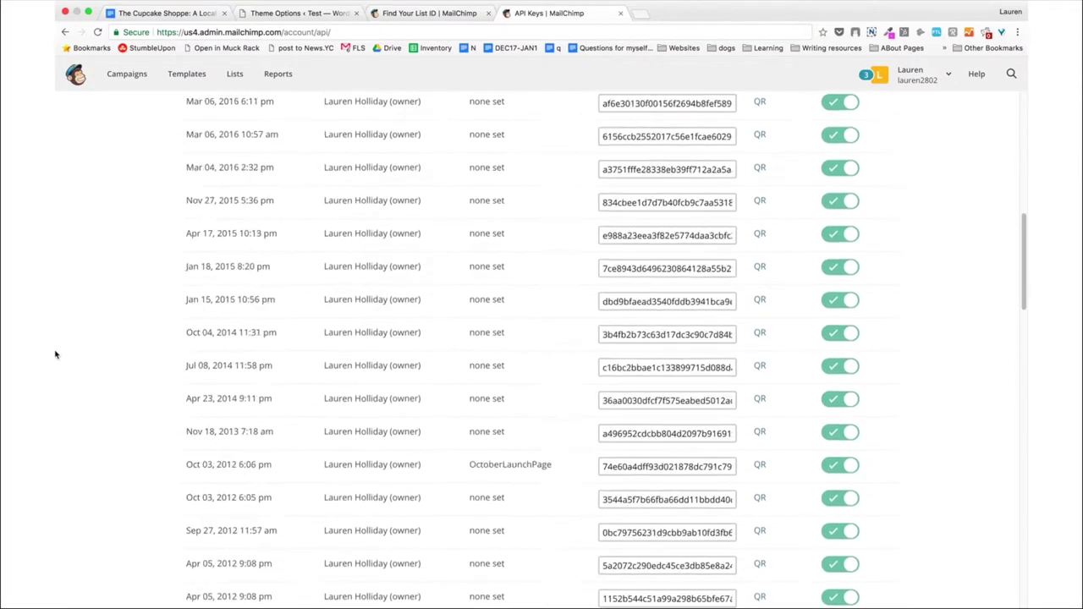
scroll(55, 355, down, 5)
Create a new API key, select it, and focus WordPress's MailChimp API Key field.
click(215, 187)
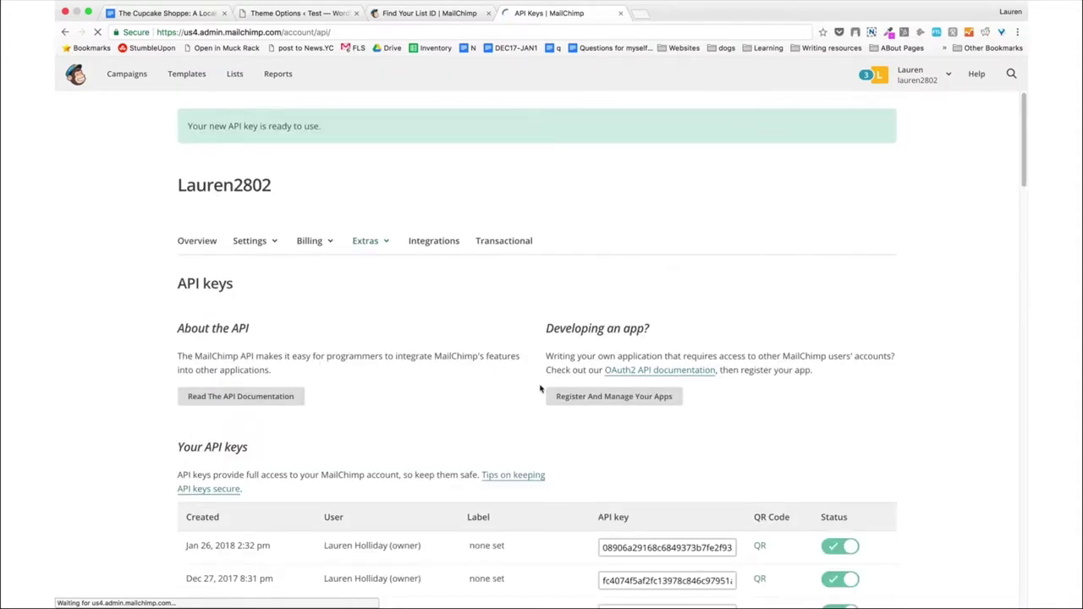
scroll(540, 389, down, 3)
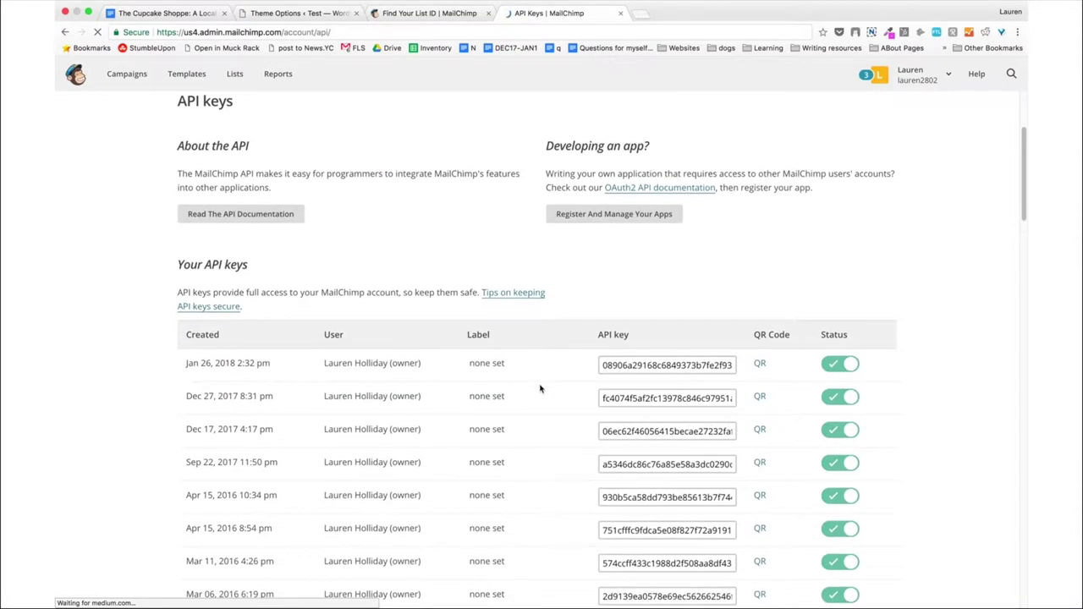
double_click(655, 364)
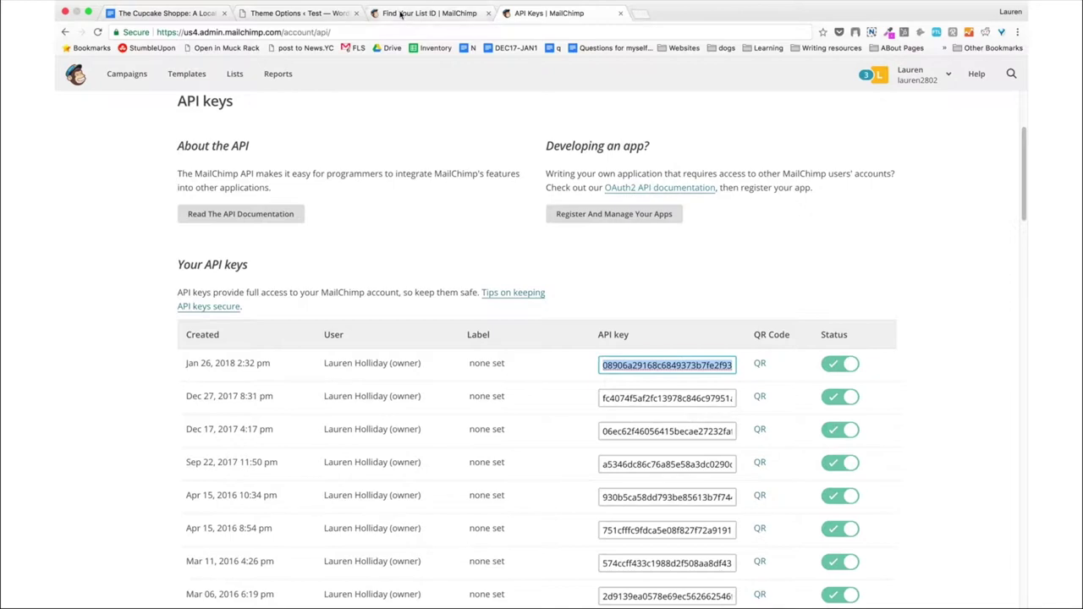
click(309, 19)
click(474, 356)
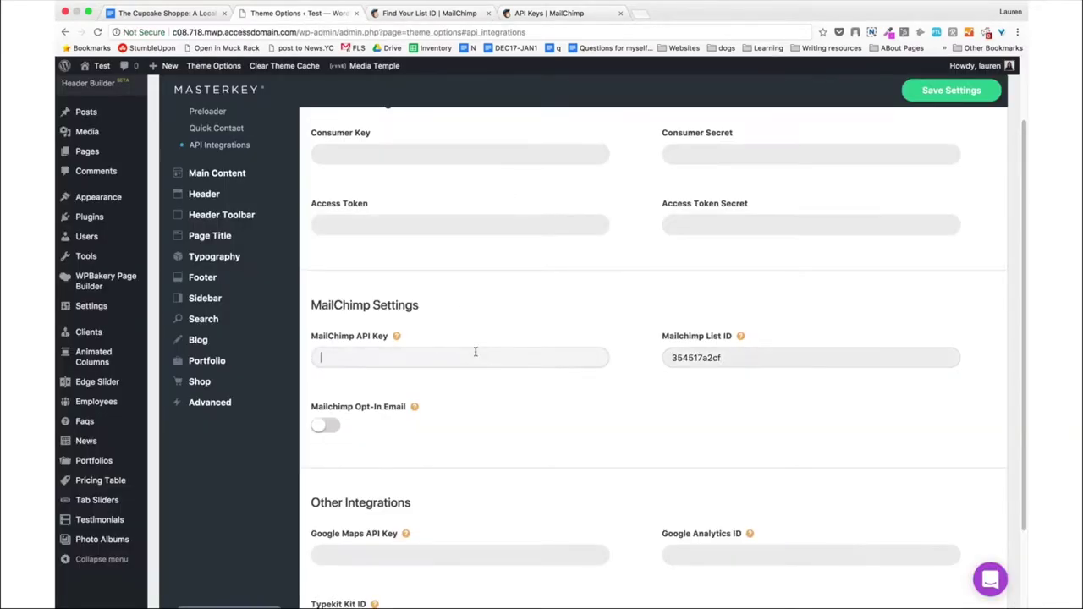
Paste the new API key, switch on Mailchimp Opt-In Email, and save the settings.
key(super+v)
scroll(479, 406, up, 2)
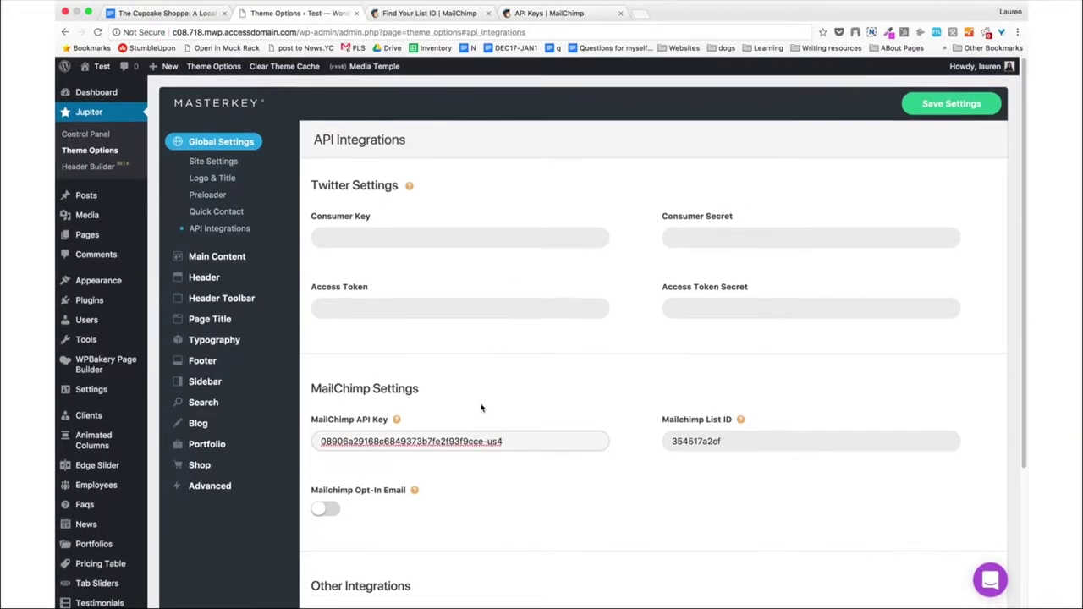
click(931, 105)
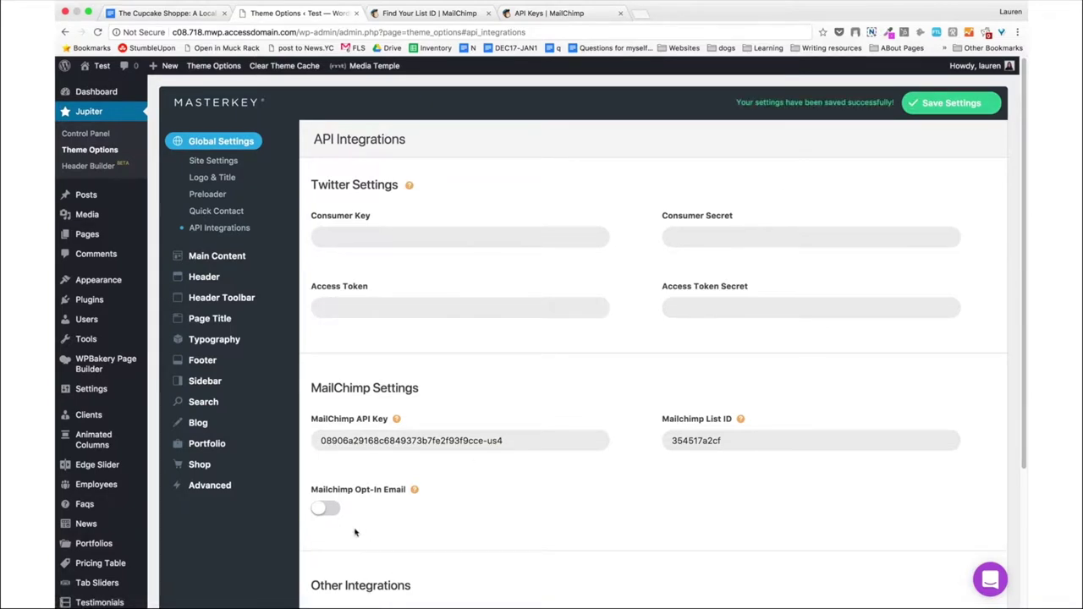
click(325, 508)
click(919, 110)
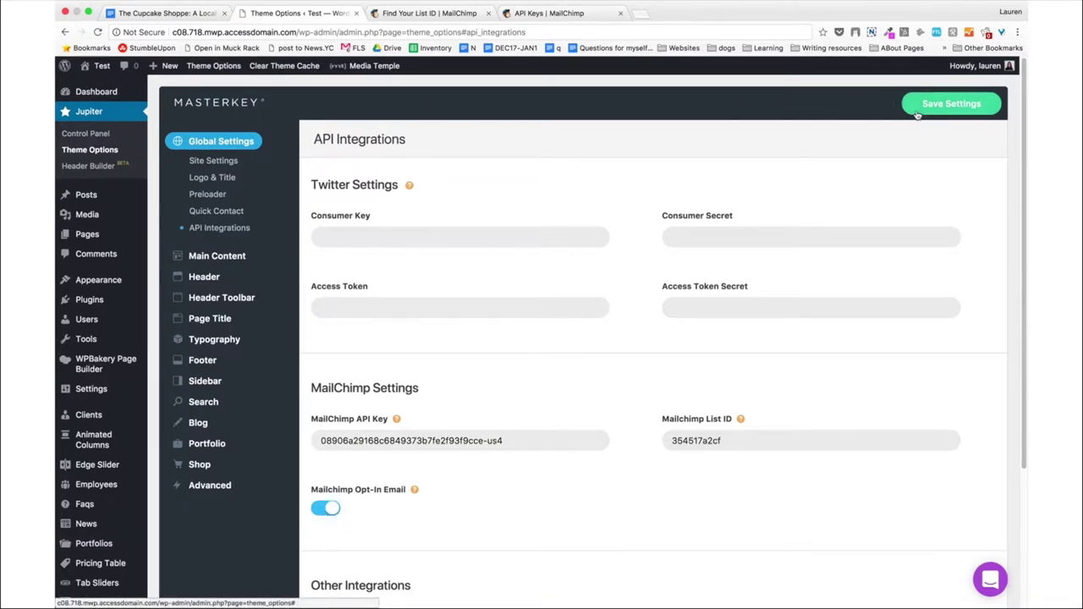
scroll(553, 332, down, 5)
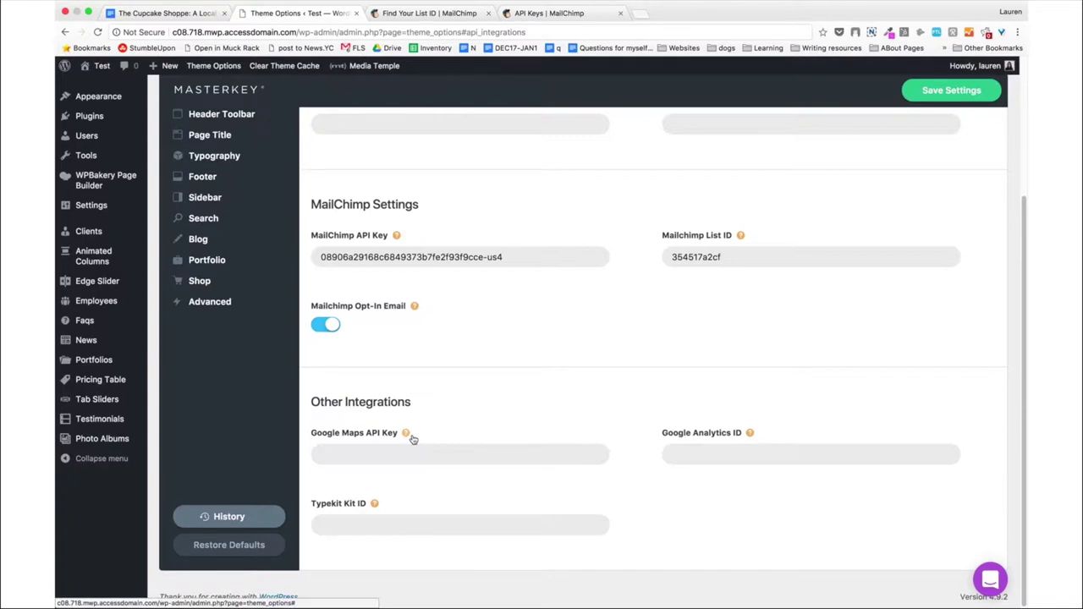
Open the Google Maps API key help and Google Developers Console links in new tabs.
mouse_move(406, 433)
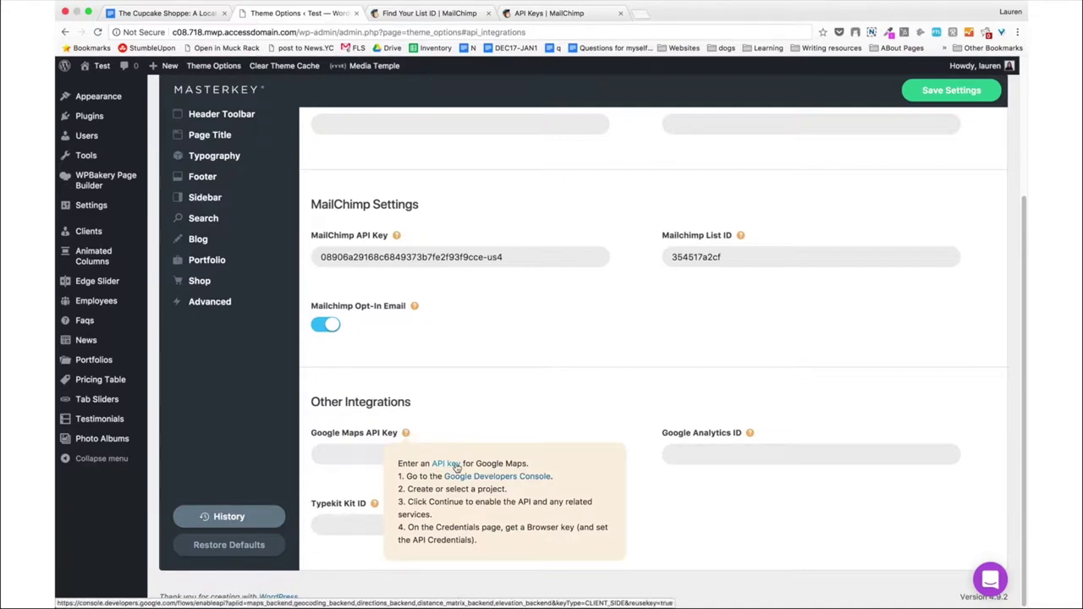
right_click(455, 466)
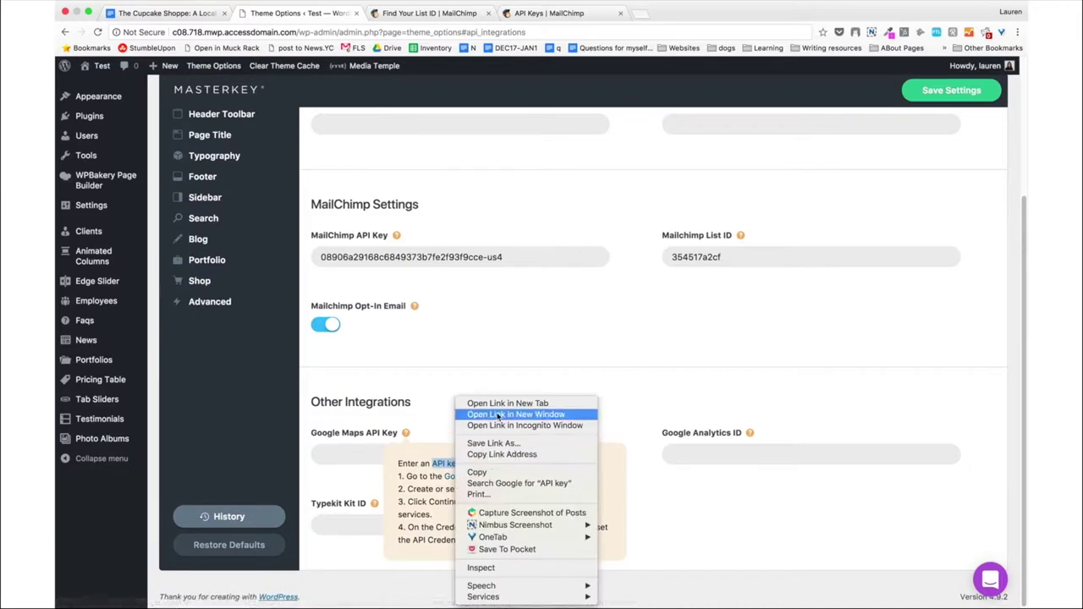
click(499, 403)
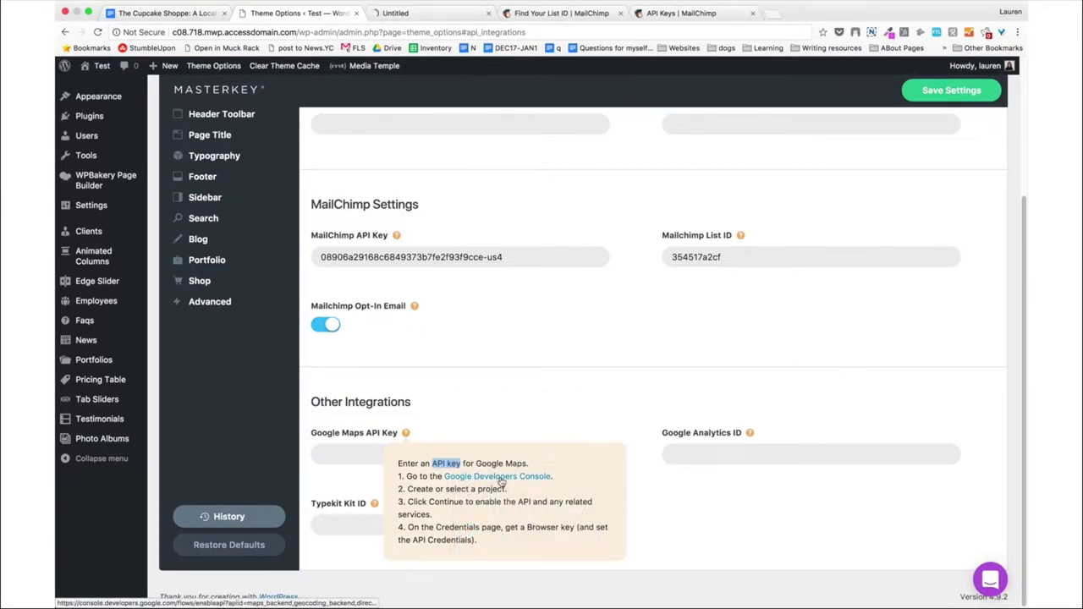
right_click(500, 480)
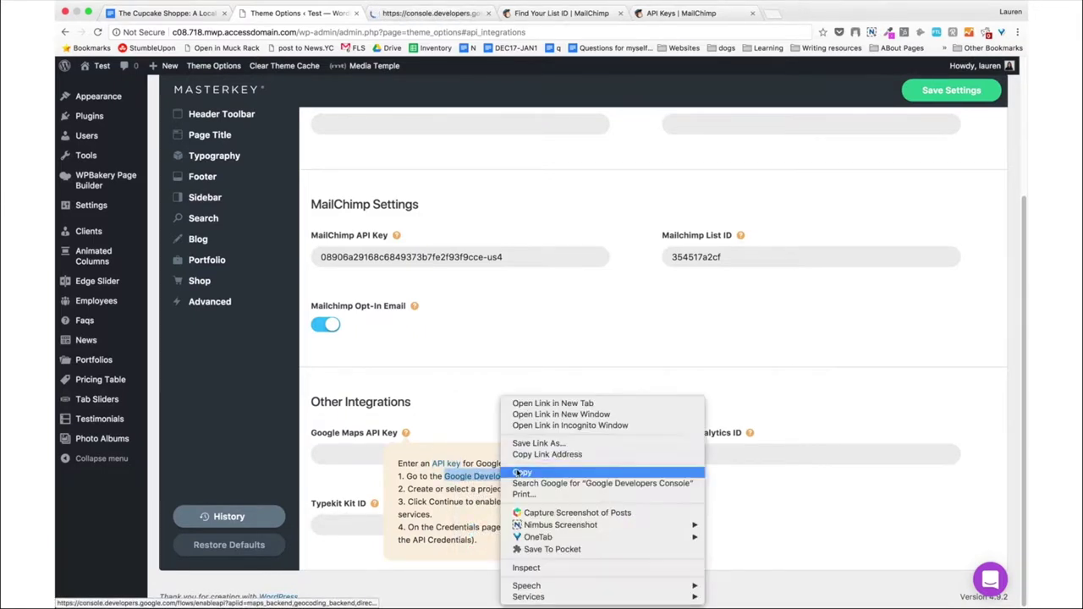
click(538, 404)
click(425, 14)
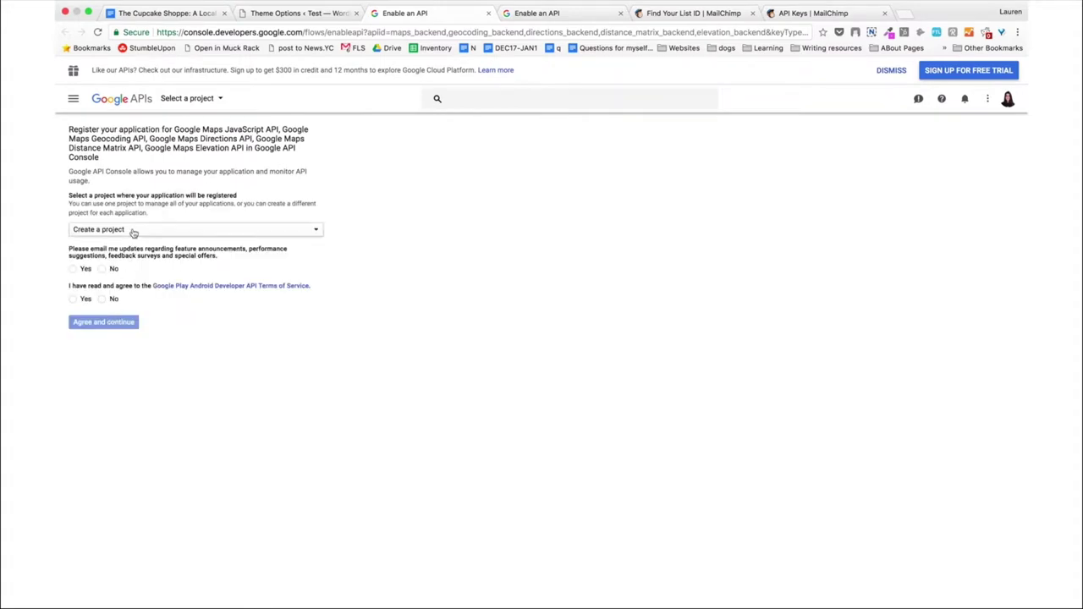
Register under My Project with email updates set to No and terms accepted, then agree.
click(133, 232)
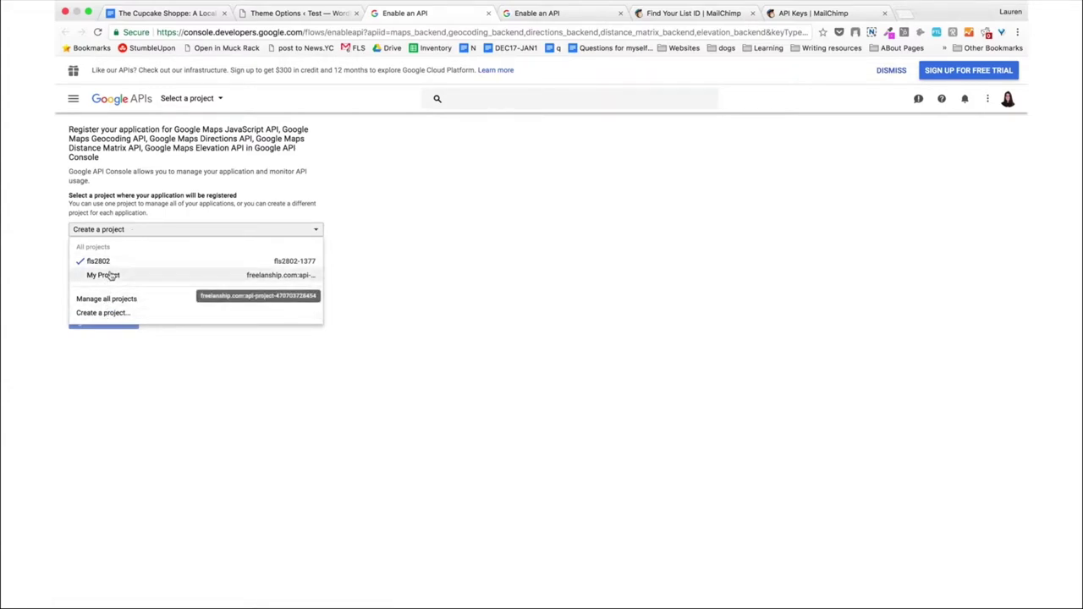
click(110, 276)
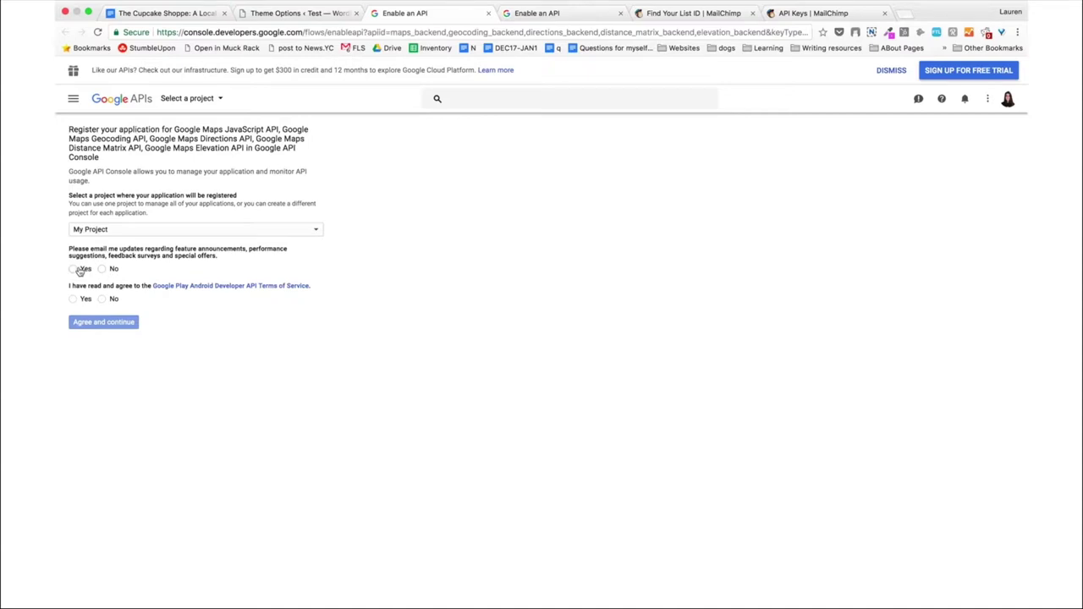
click(102, 269)
click(73, 301)
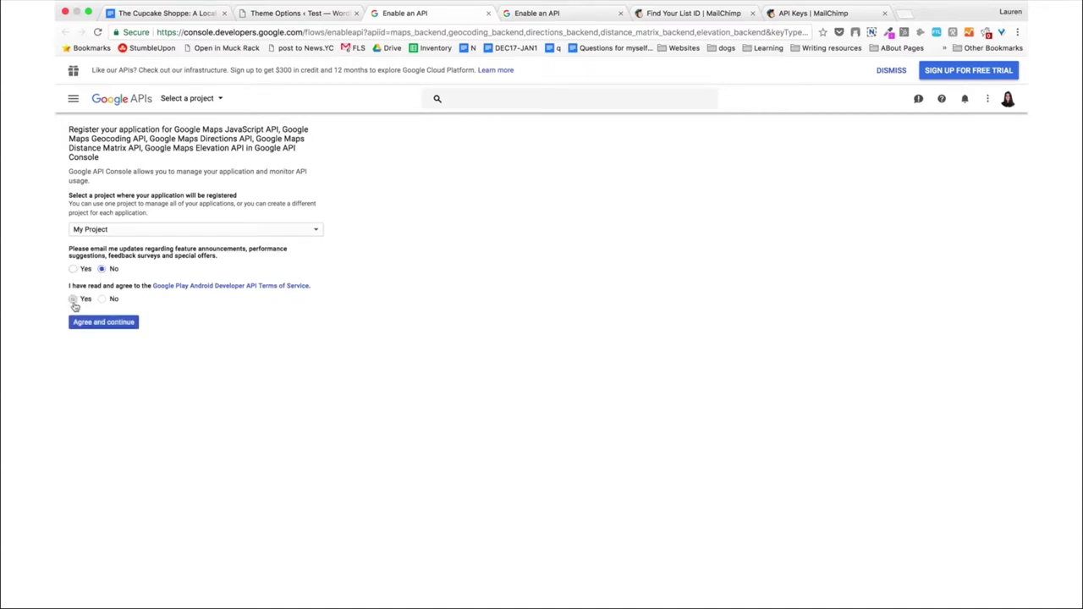
click(115, 330)
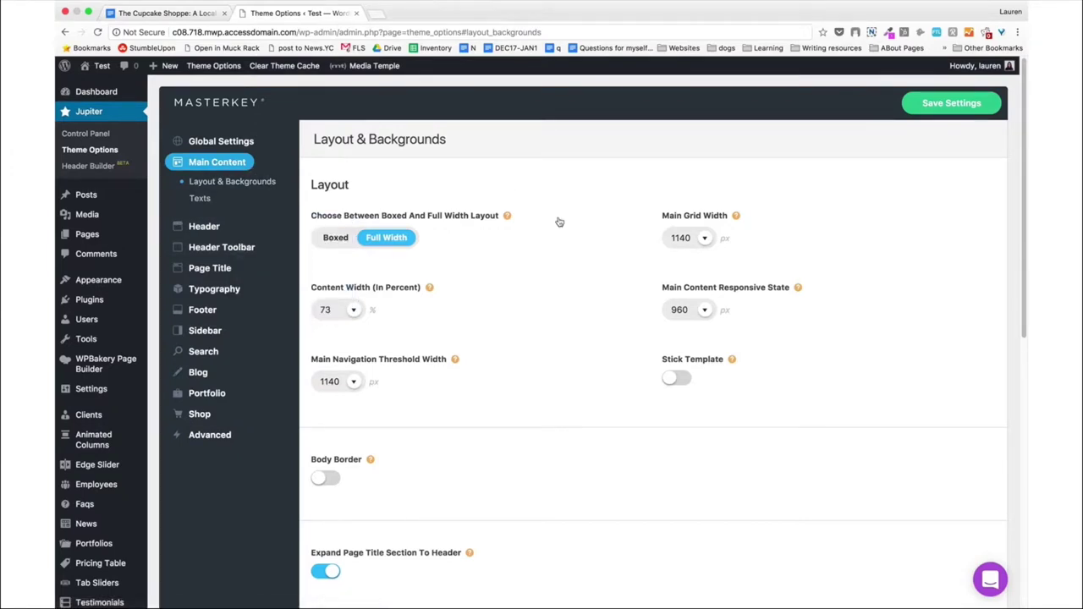
scroll(558, 222, down, 2)
click(682, 343)
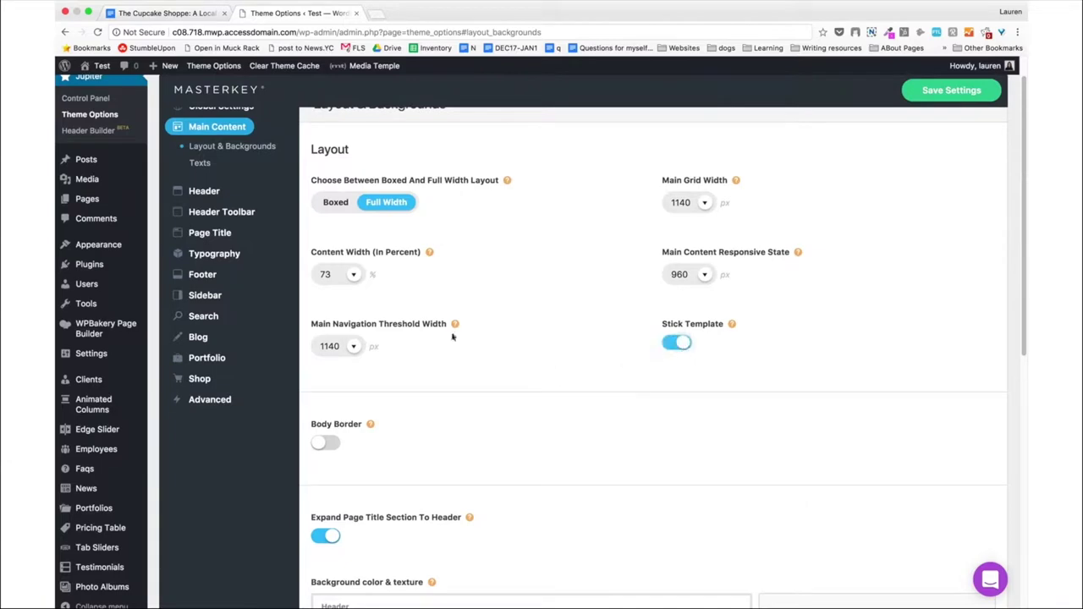
scroll(452, 336, down, 6)
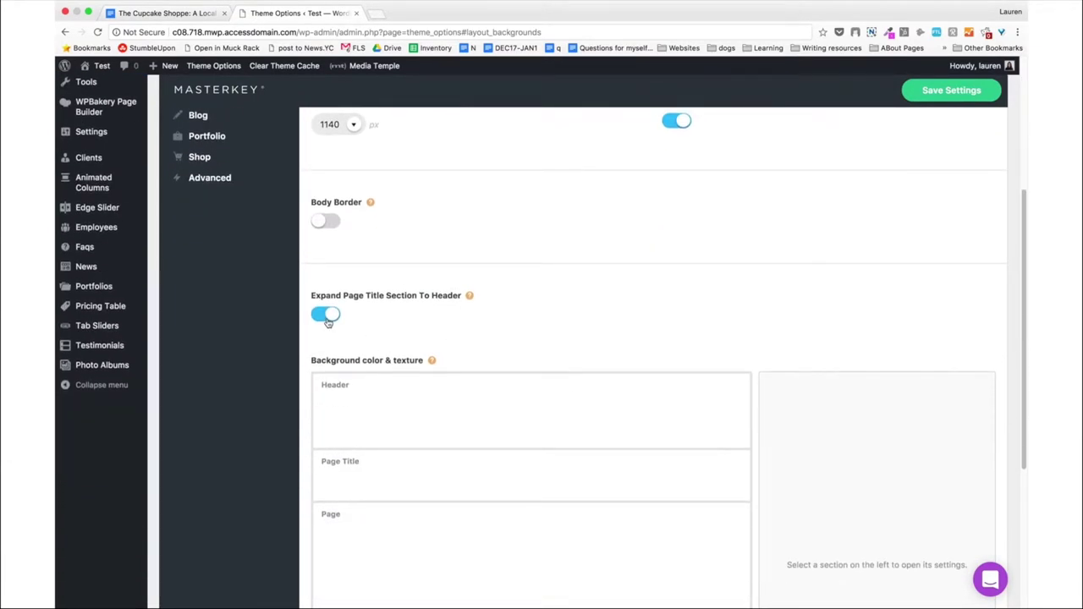
scroll(329, 322, down, 7)
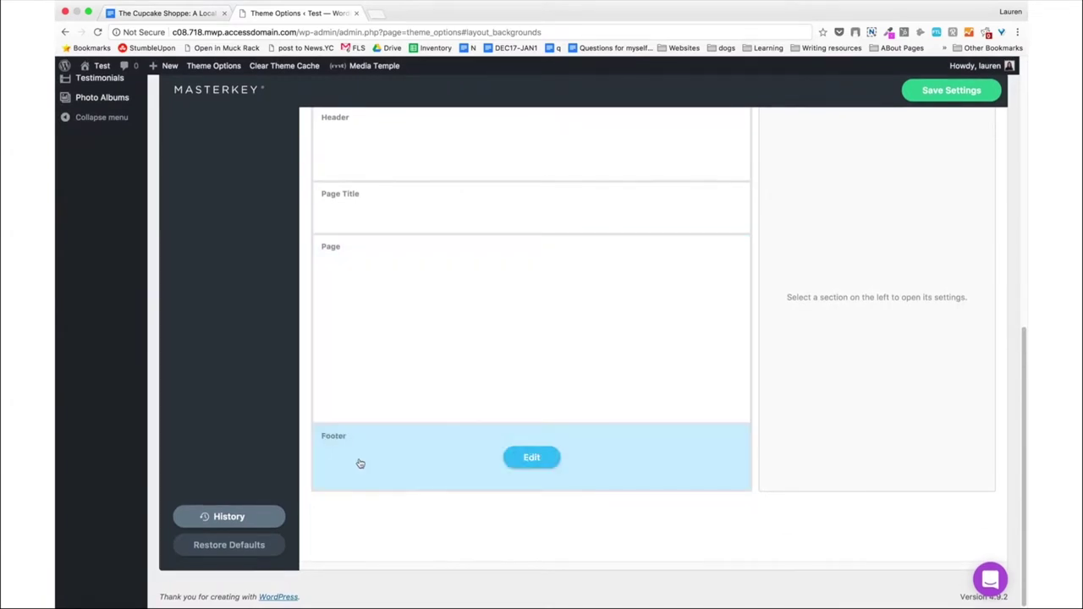
click(423, 466)
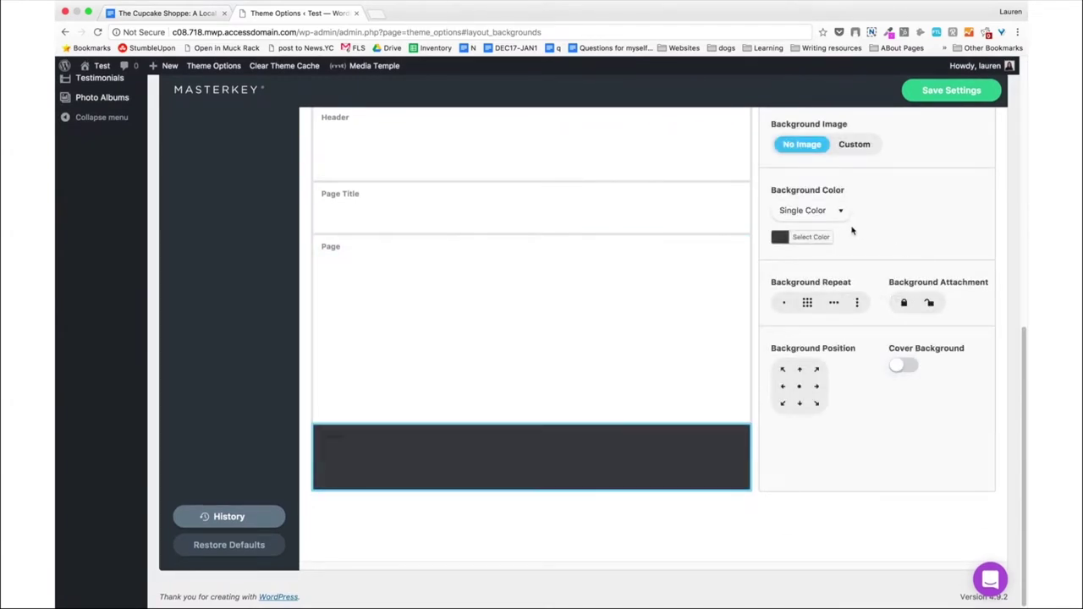
click(840, 213)
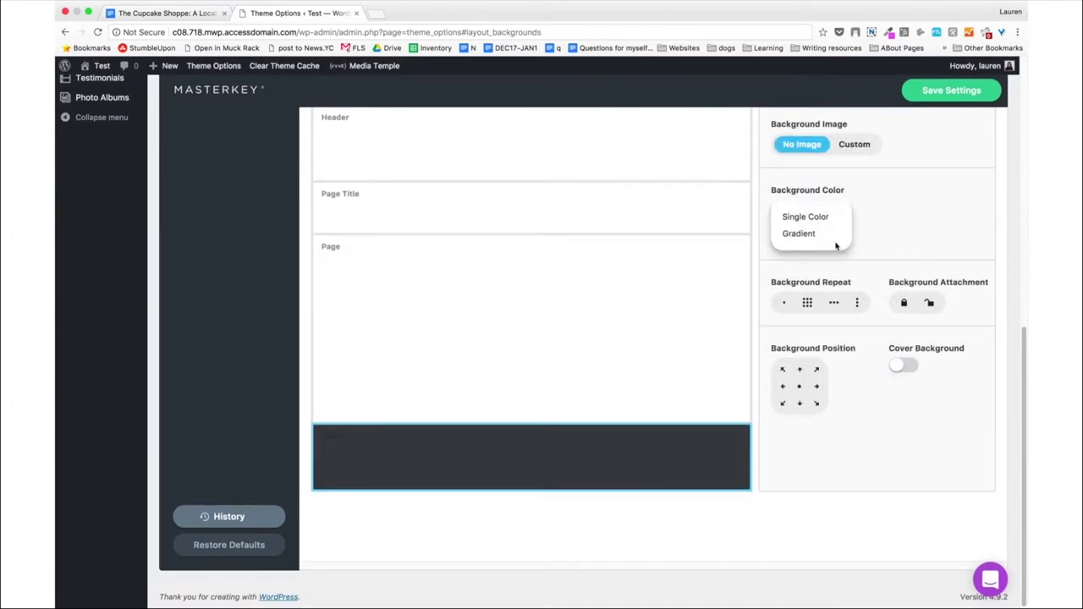
click(919, 161)
click(853, 145)
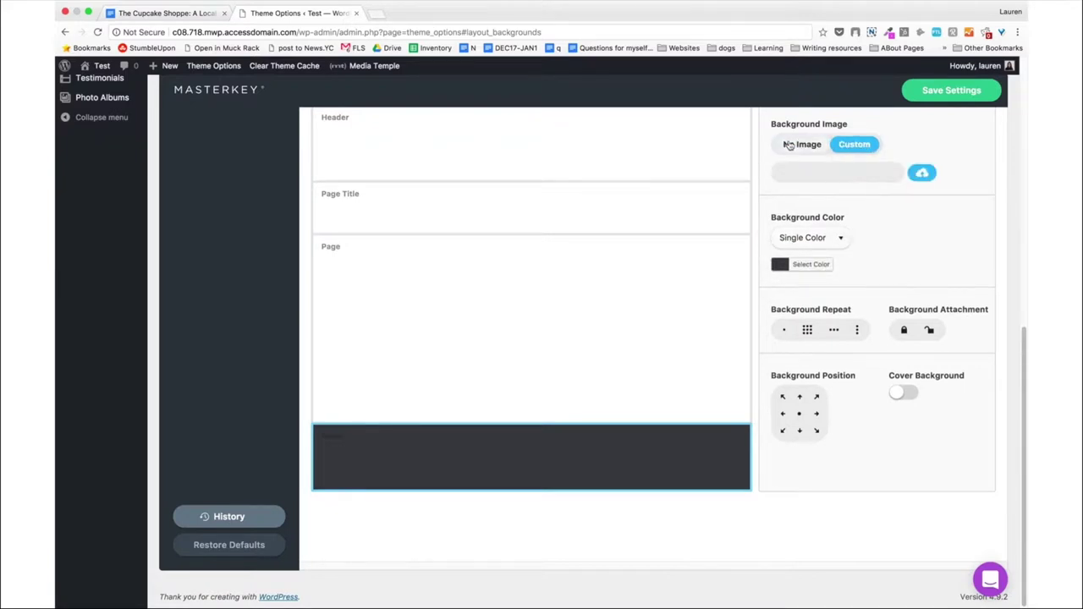
click(788, 144)
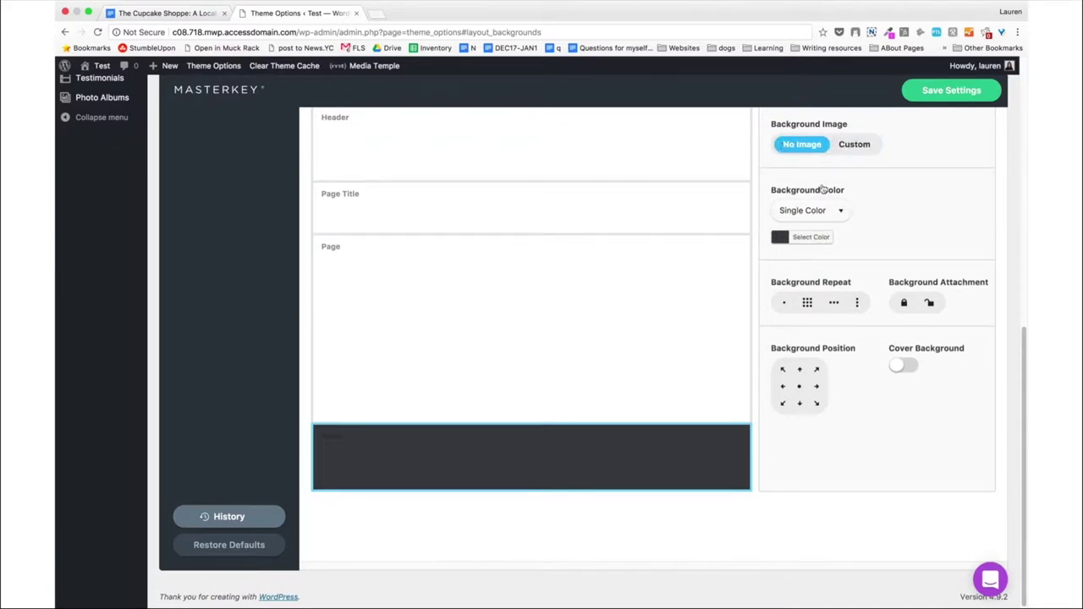
scroll(948, 376, up, 5)
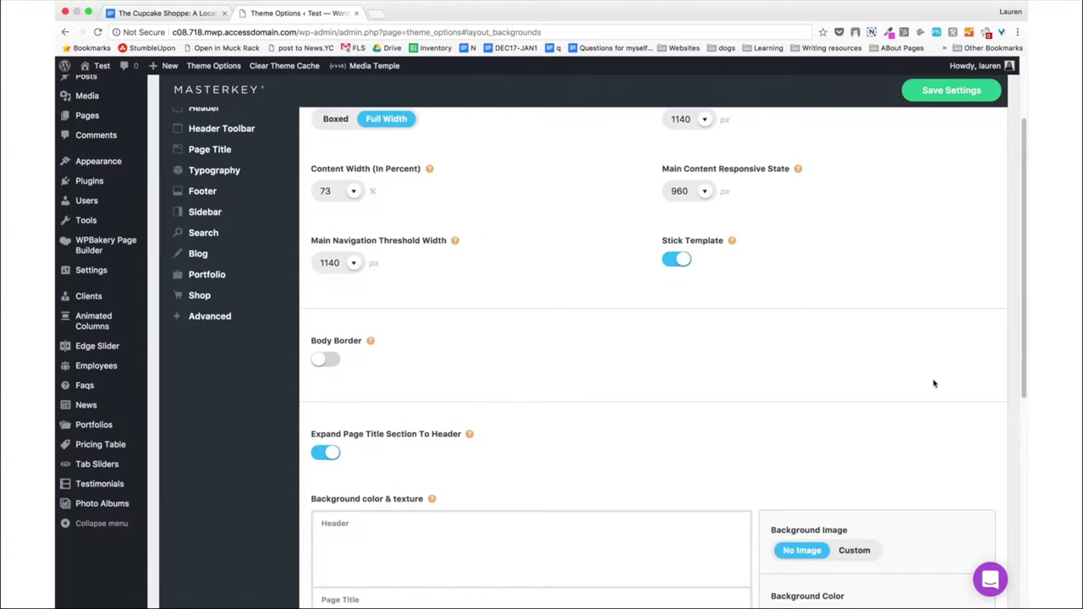
scroll(934, 381, up, 2)
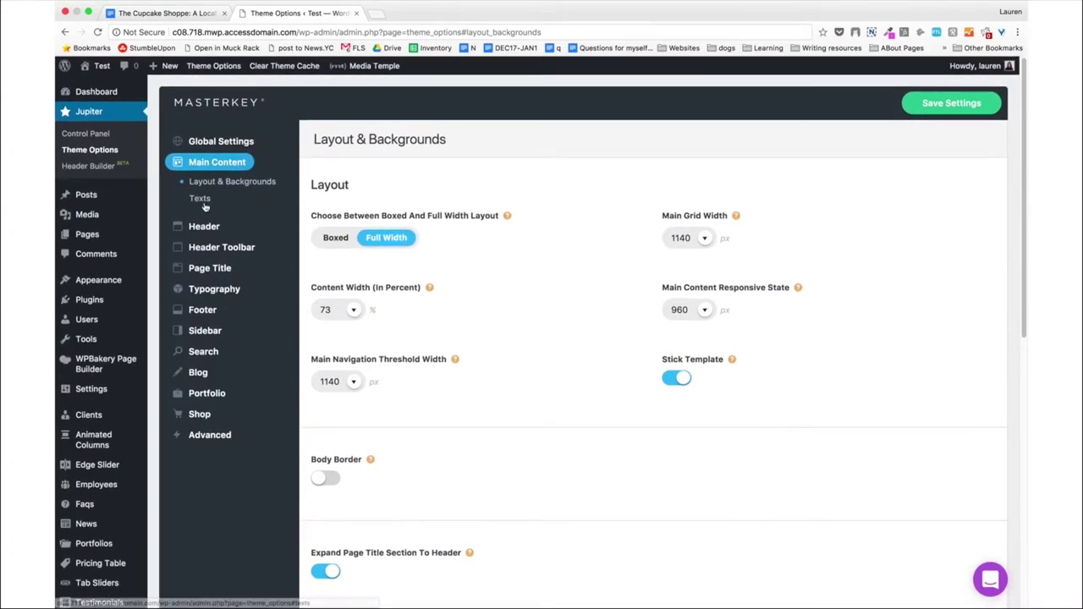
Set the body text size to 16 and its colour to dark navy #1f2d3d.
click(201, 200)
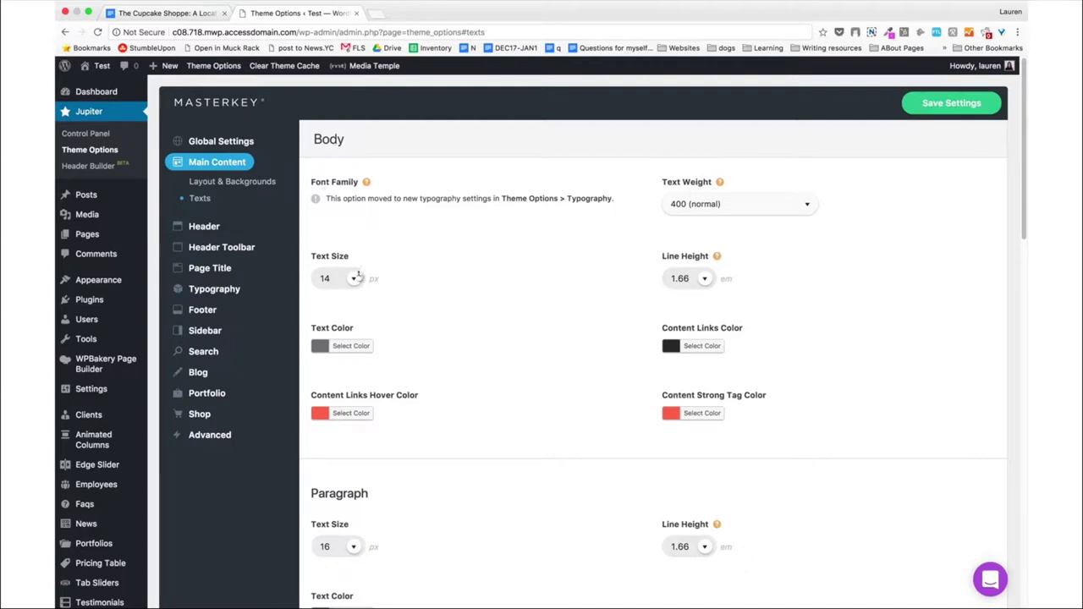
click(338, 277)
scroll(520, 336, down, 2)
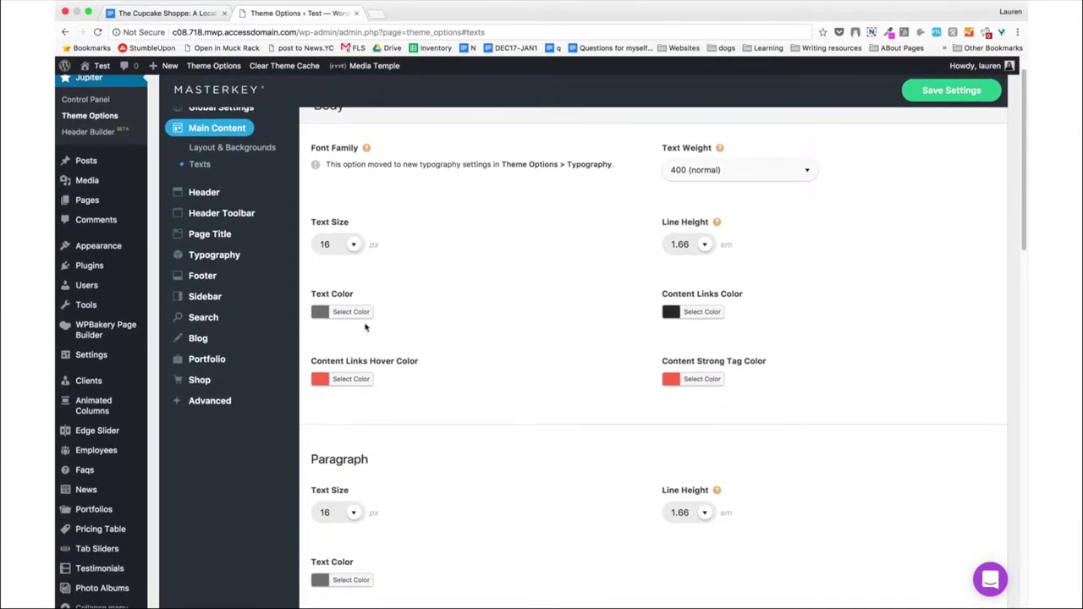
click(359, 319)
double_click(399, 311)
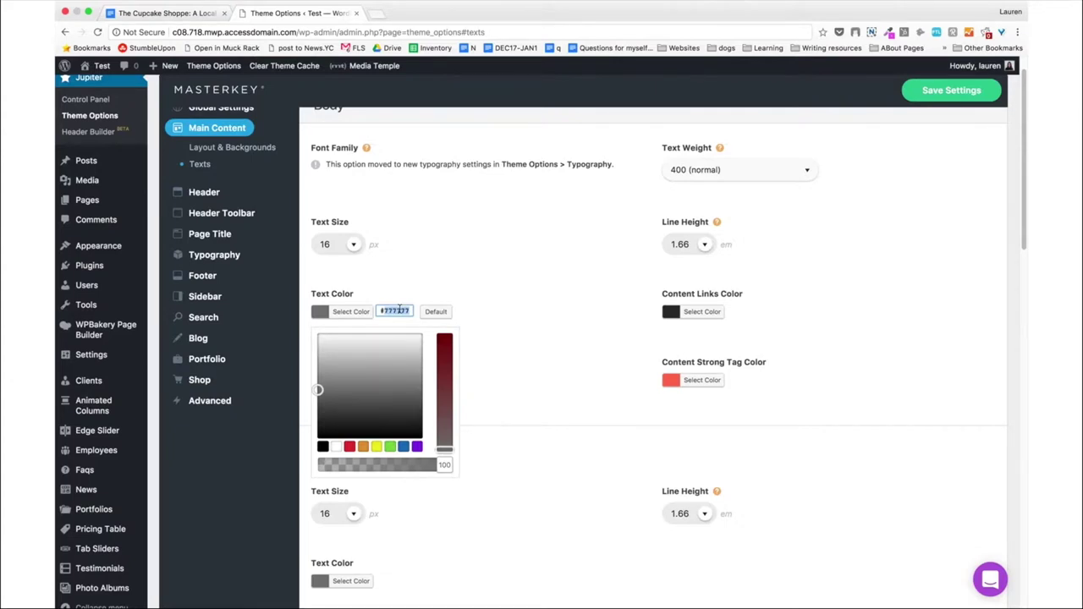
text(#1f2d3d)
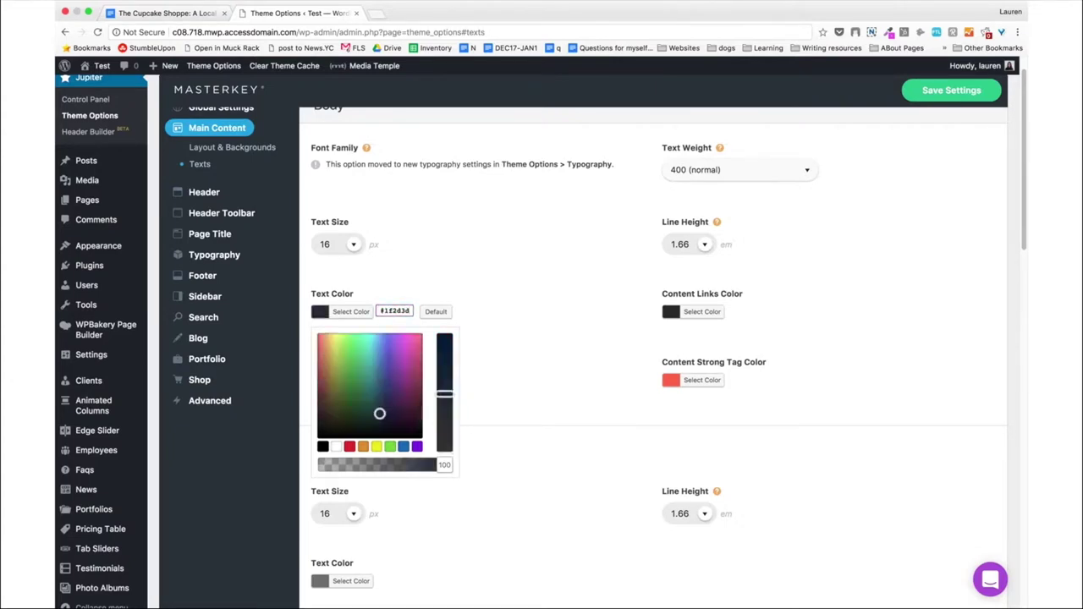
triple_click(401, 311)
Change the Content Links colour to pink #e756bd.
click(708, 312)
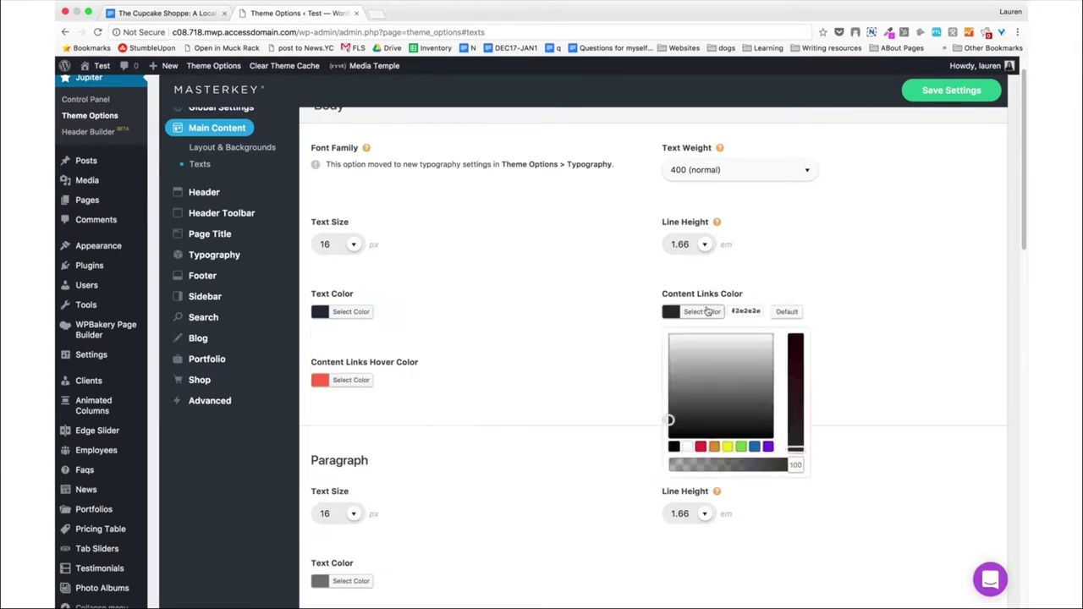
click(707, 311)
click(707, 312)
click(748, 313)
double_click(750, 313)
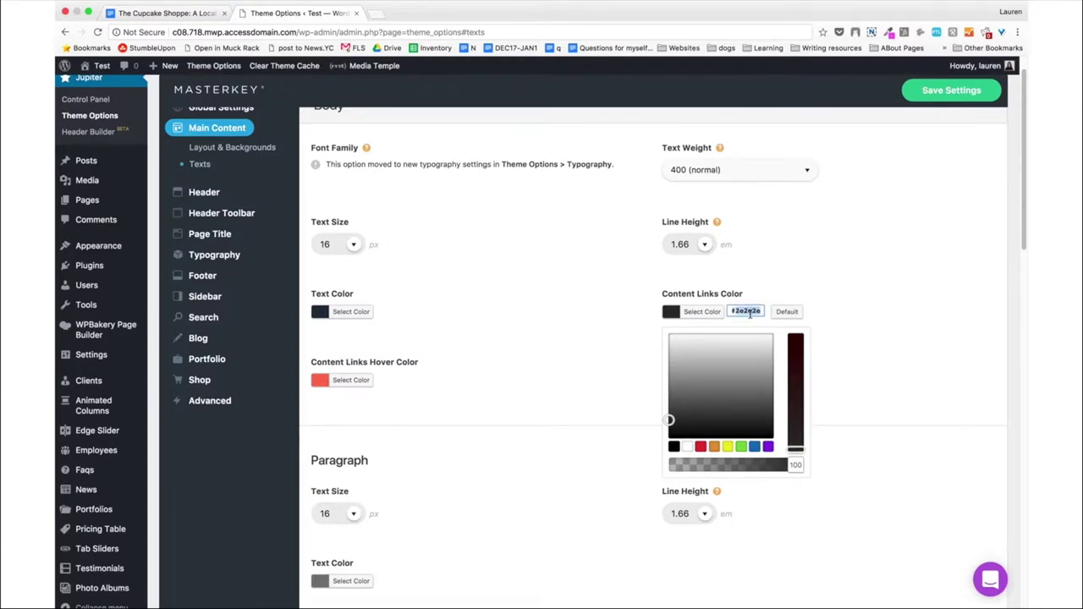
text(#e756bd)
click(528, 263)
scroll(528, 263, down, 3)
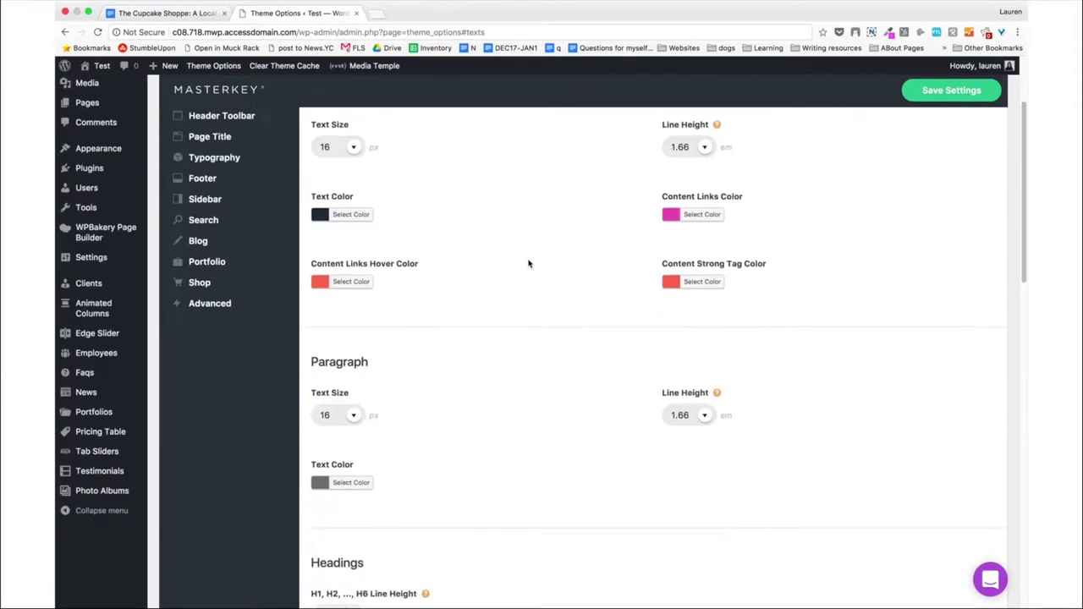
Set the Content Links Hover colour to light pink #ffdef4.
click(359, 262)
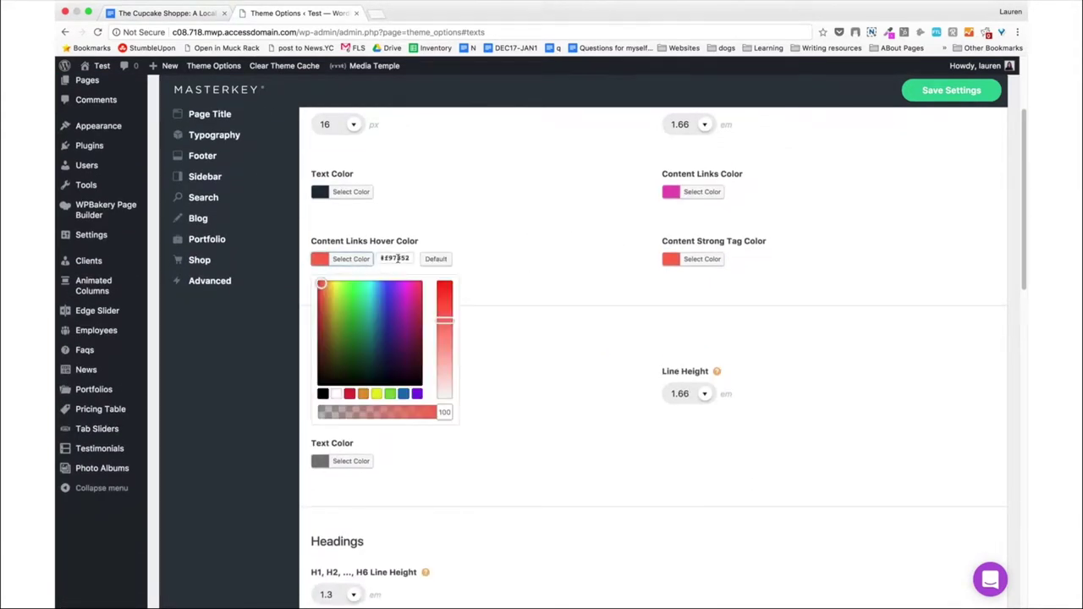
double_click(398, 259)
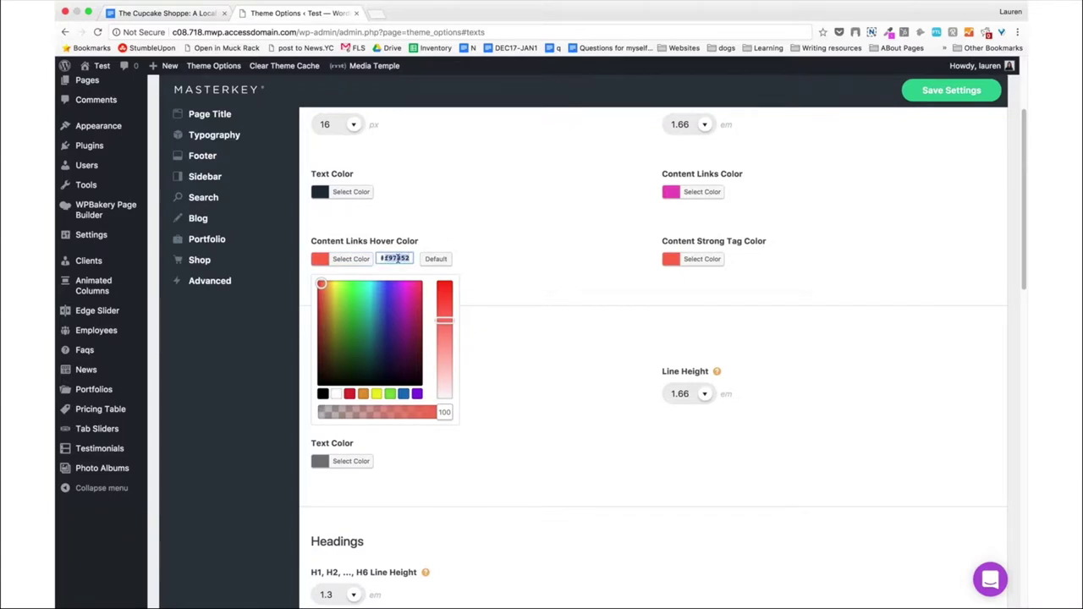
text(#ffdef4)
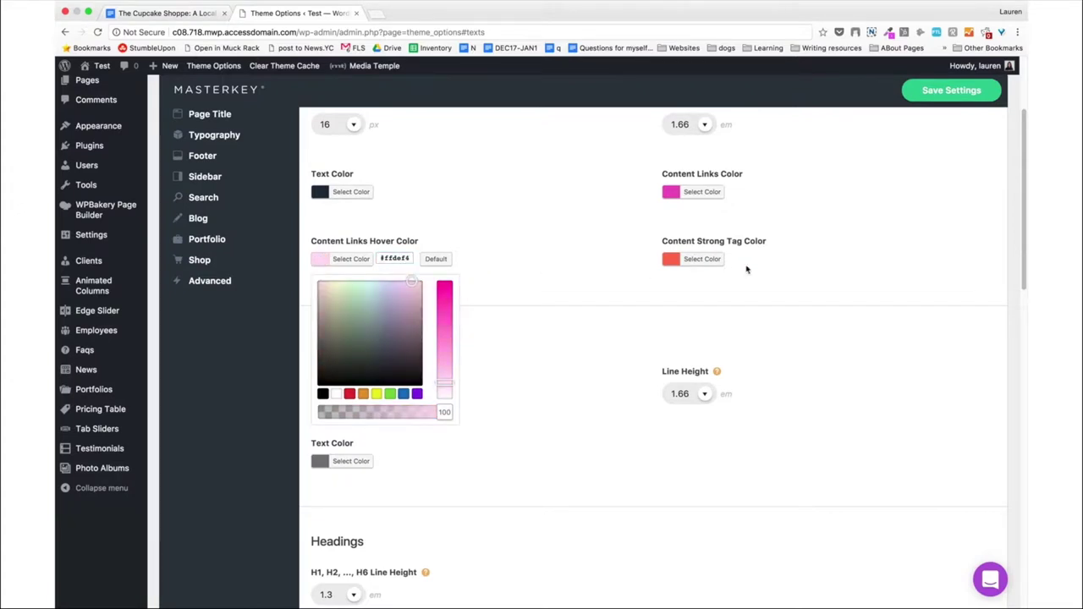
Copy the links pink #e756bd into the Content Strong Tag colour.
click(711, 263)
triple_click(748, 259)
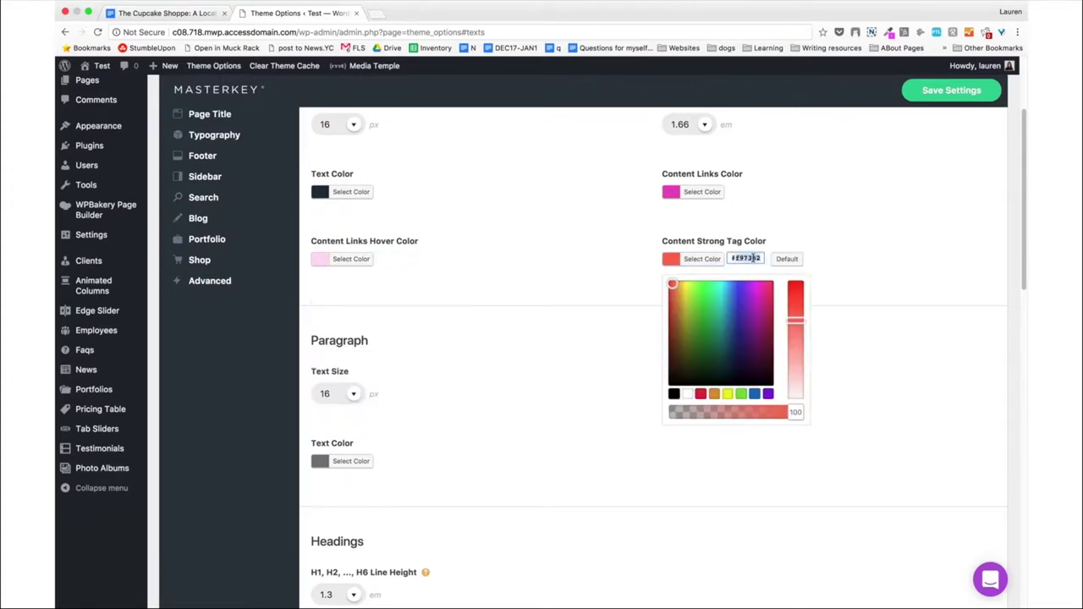
scroll(546, 266, down, 1)
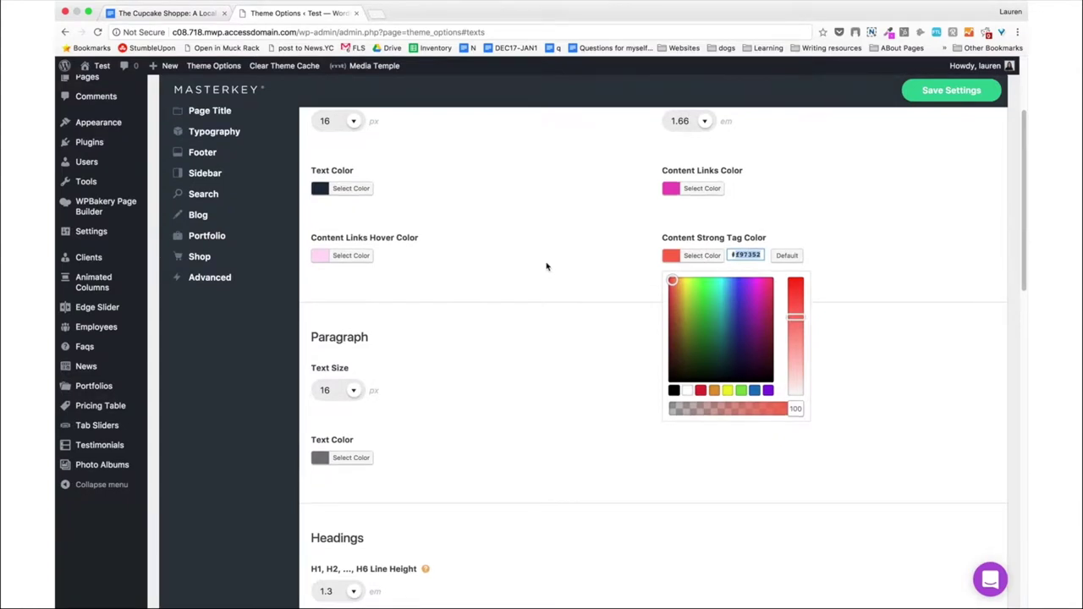
click(700, 191)
triple_click(745, 188)
key(ctrl+c)
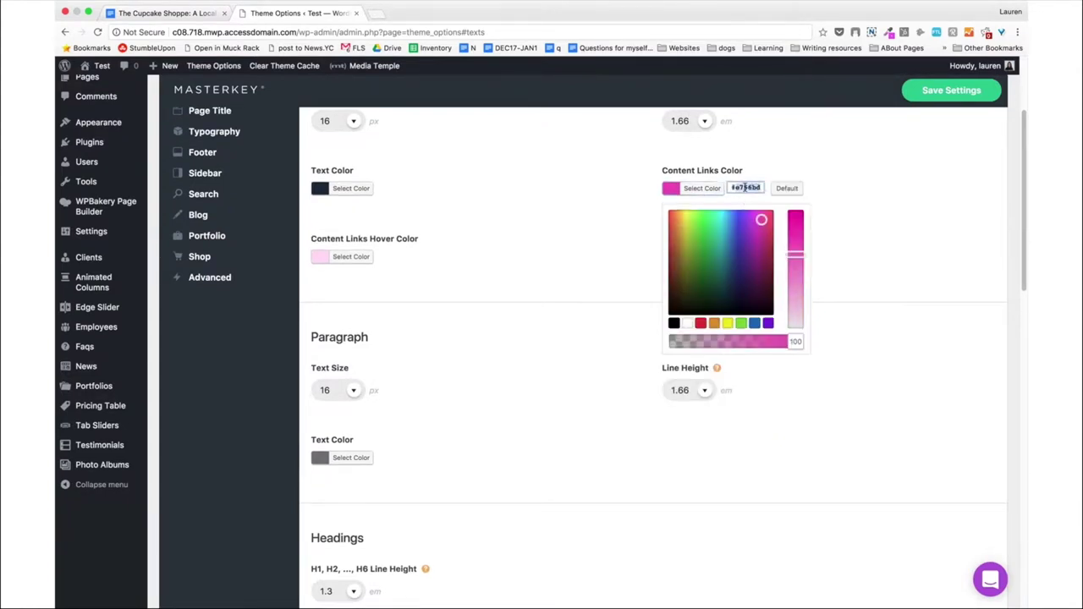
click(581, 218)
click(717, 259)
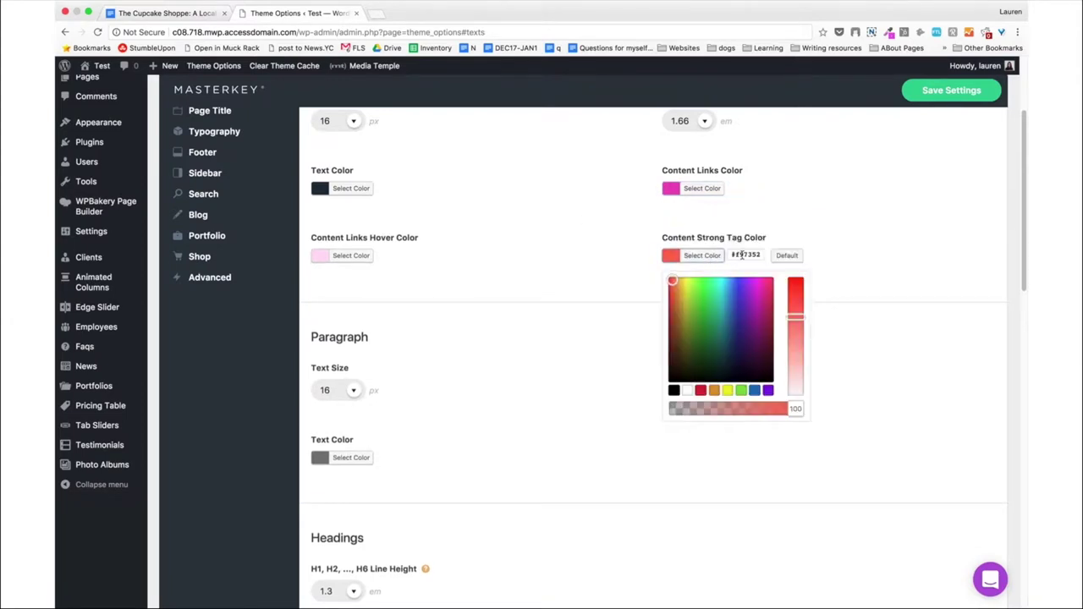
triple_click(745, 255)
key(ctrl+v)
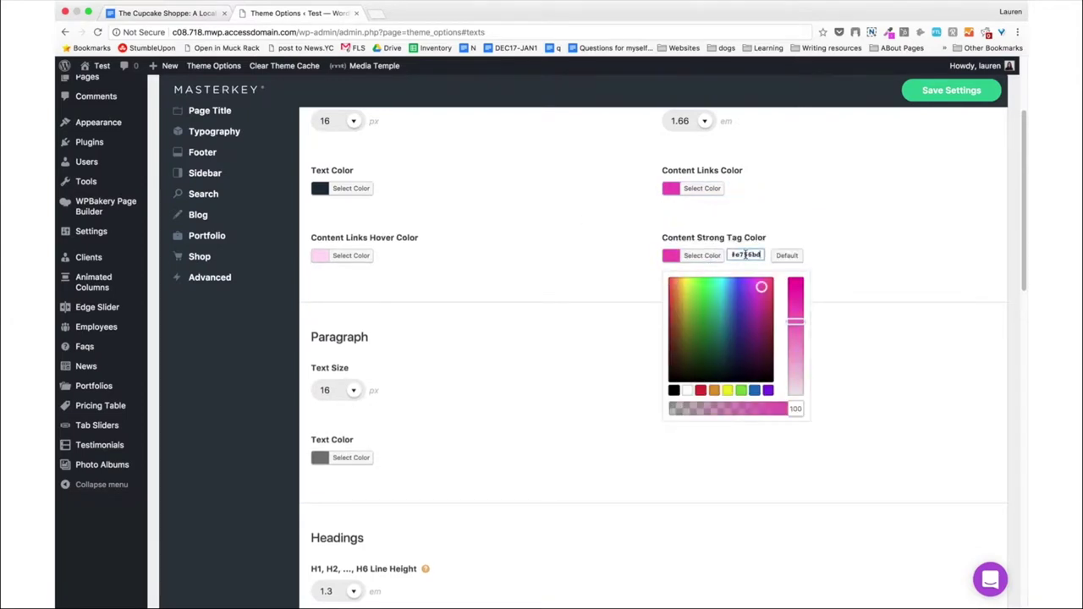
click(518, 242)
Give Paragraph Text the same dark body text colour.
scroll(520, 242, down, 1)
scroll(520, 242, down, 4)
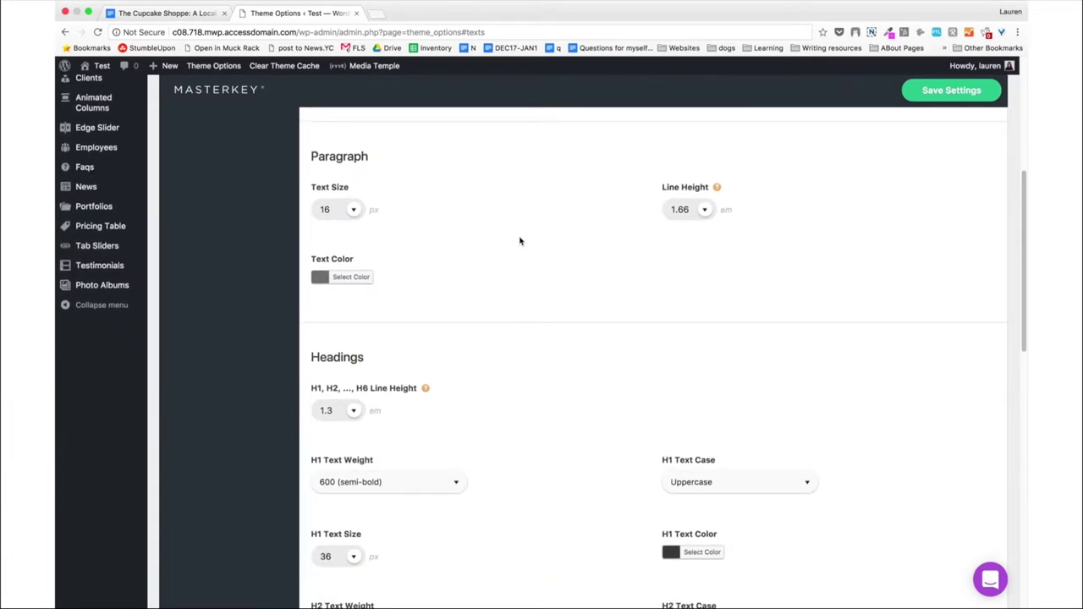
scroll(443, 203, up, 4)
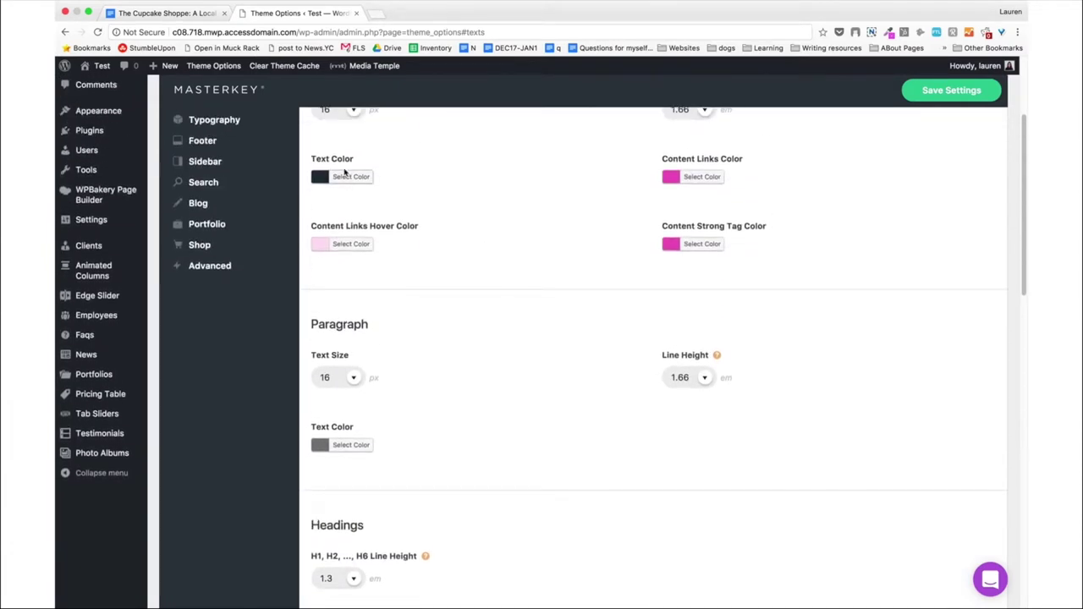
click(350, 177)
triple_click(391, 175)
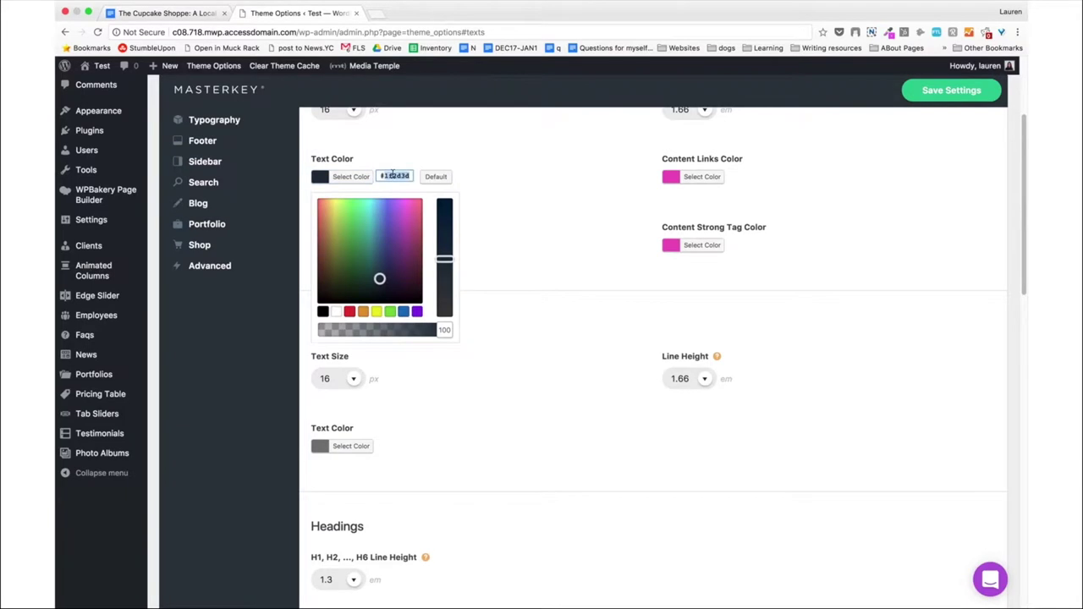
click(551, 234)
scroll(409, 375, down, 5)
click(352, 252)
triple_click(394, 251)
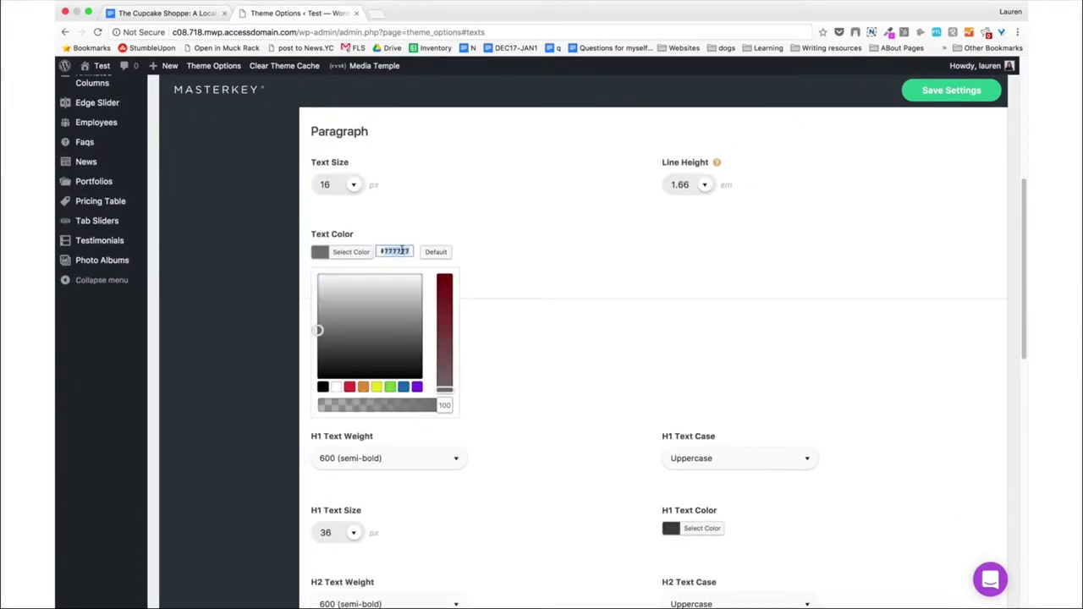
key(ctrl+v)
click(493, 314)
scroll(494, 314, down, 5)
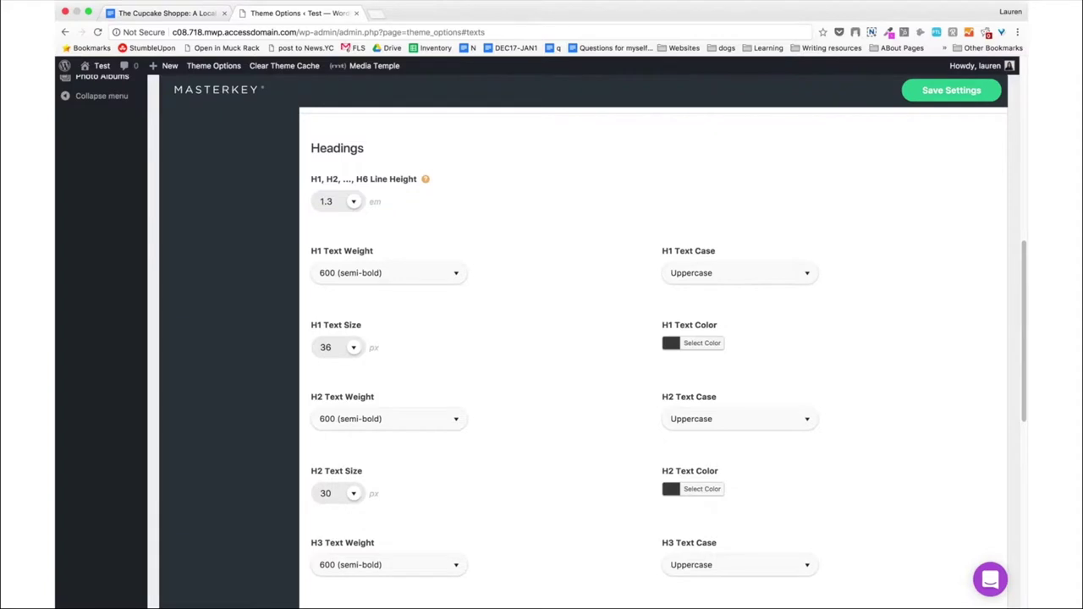
Set H1 to text case None, weight 900, size 50 and the navy colour.
click(716, 279)
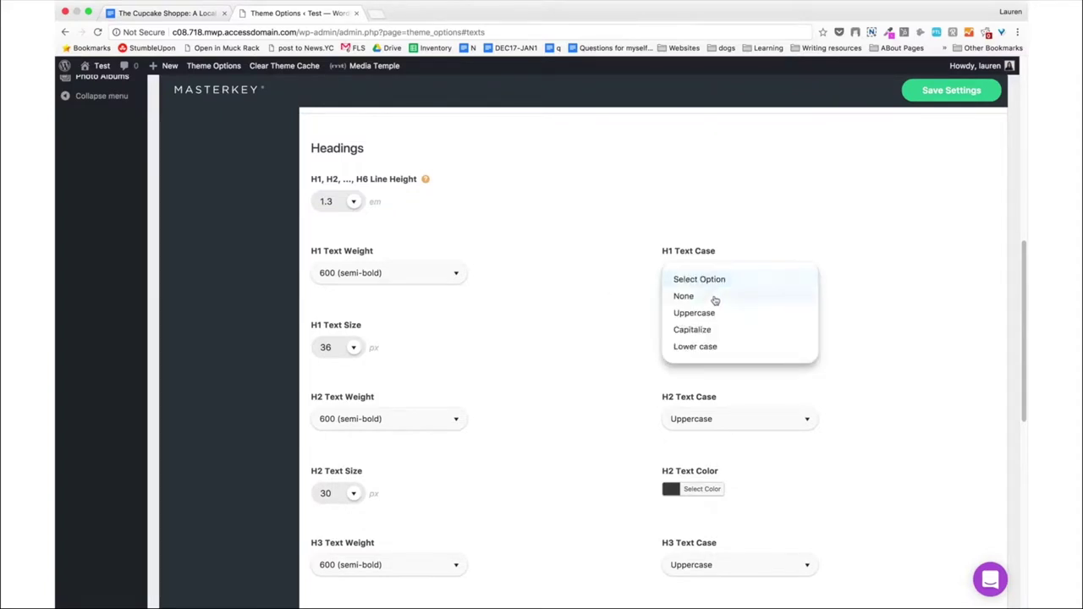
click(715, 296)
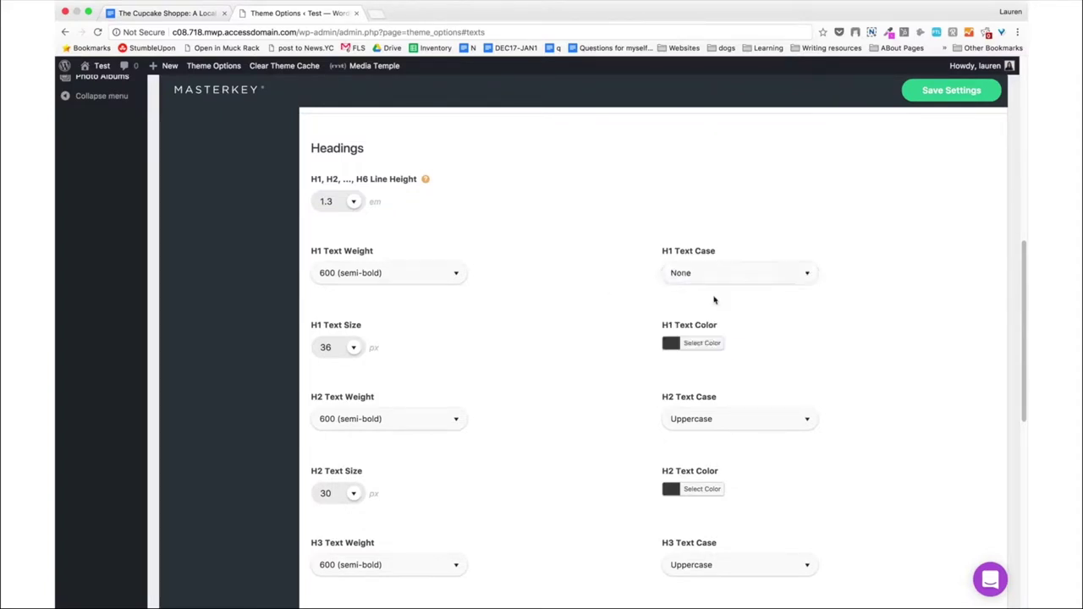
click(395, 280)
scroll(375, 380, down, 1)
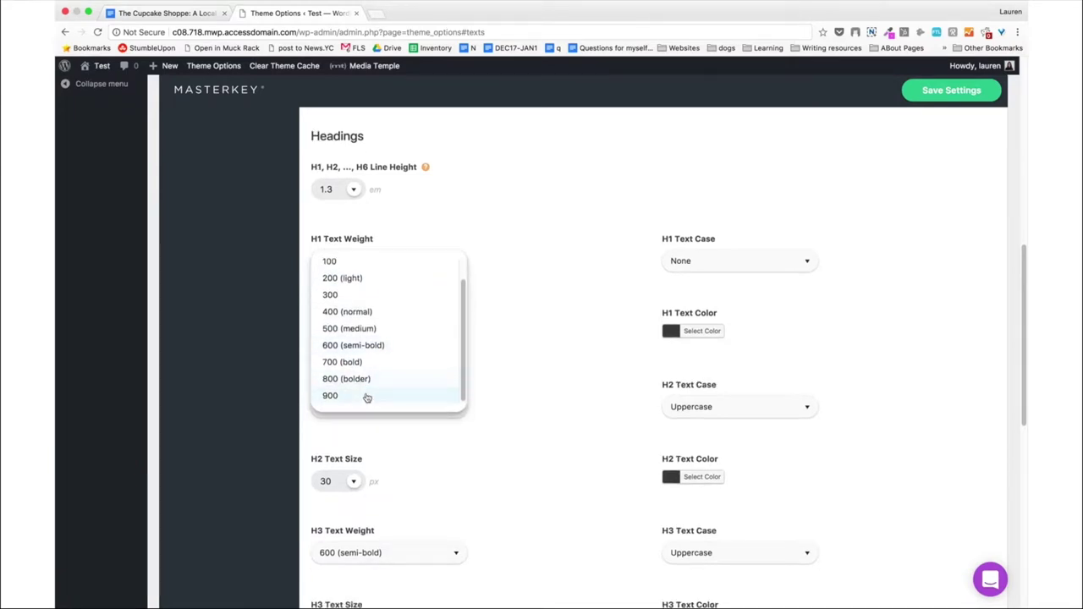
click(364, 396)
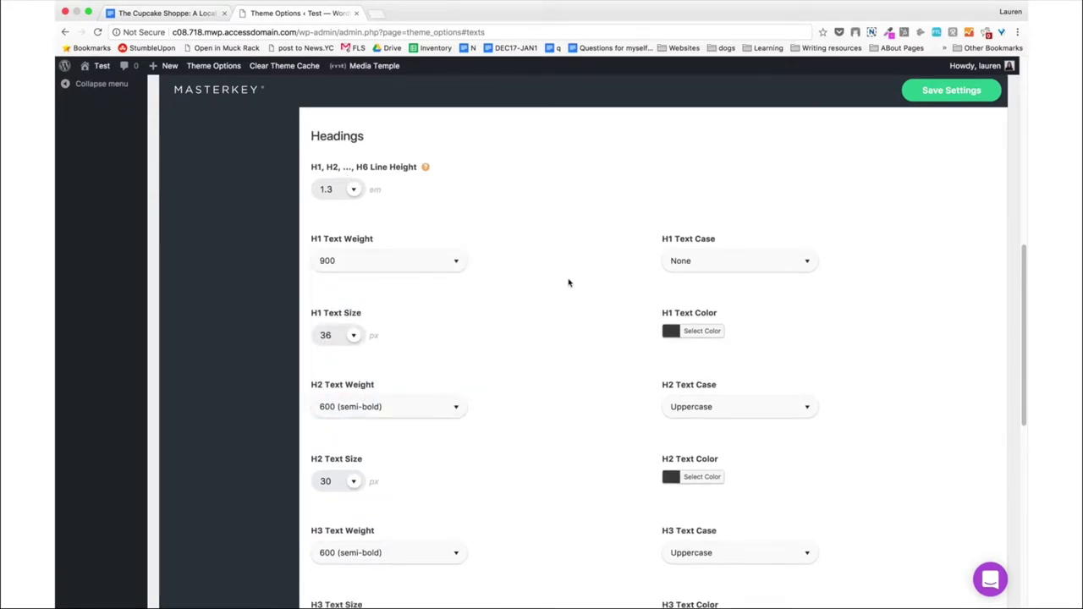
scroll(569, 283, down, 1)
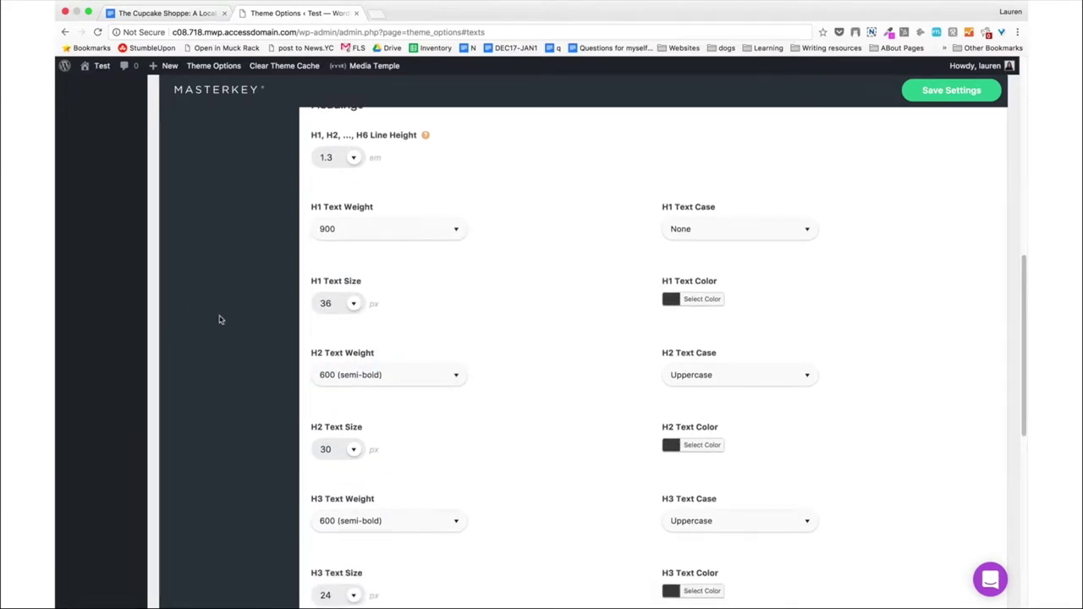
double_click(321, 303)
text(50)
click(713, 301)
double_click(746, 297)
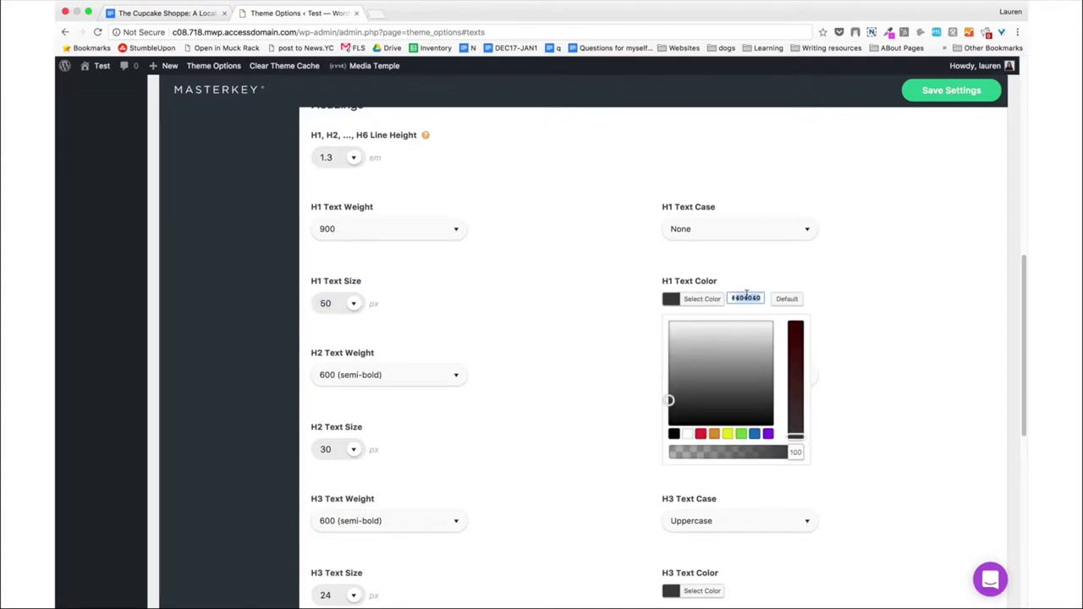
key(ctrl+v)
click(497, 300)
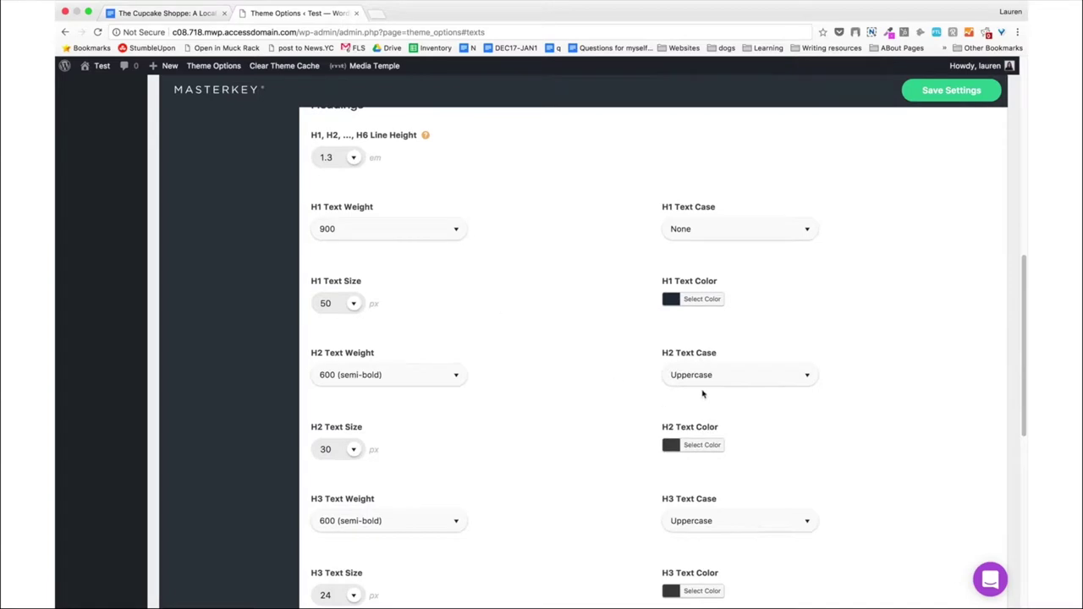
Set H2 to text case None, weight 900, navy colour and size 42.
click(708, 379)
click(694, 399)
click(423, 377)
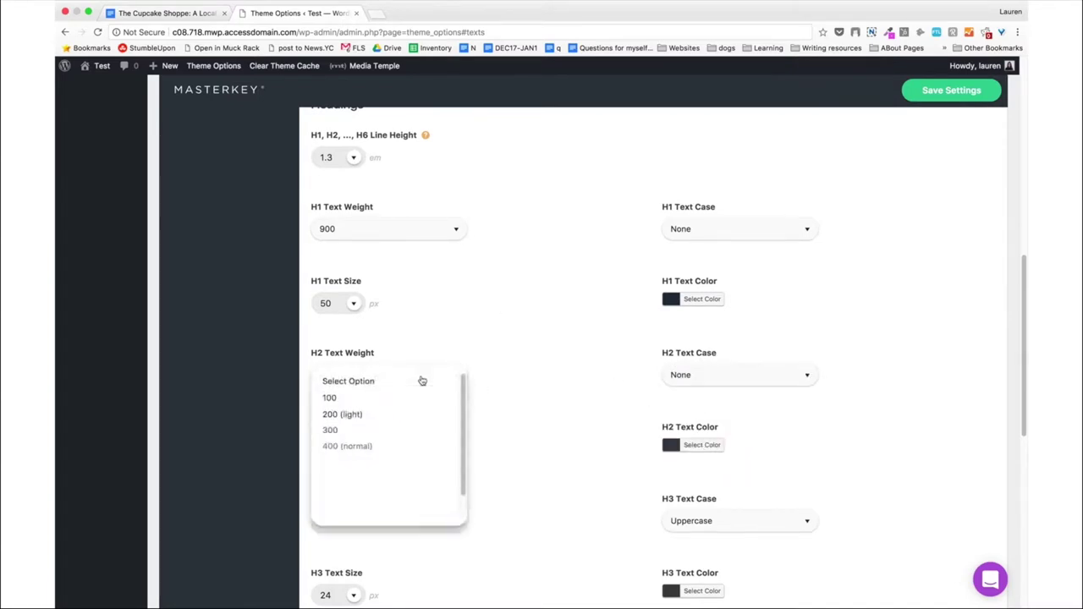
scroll(377, 499, down, 3)
click(370, 457)
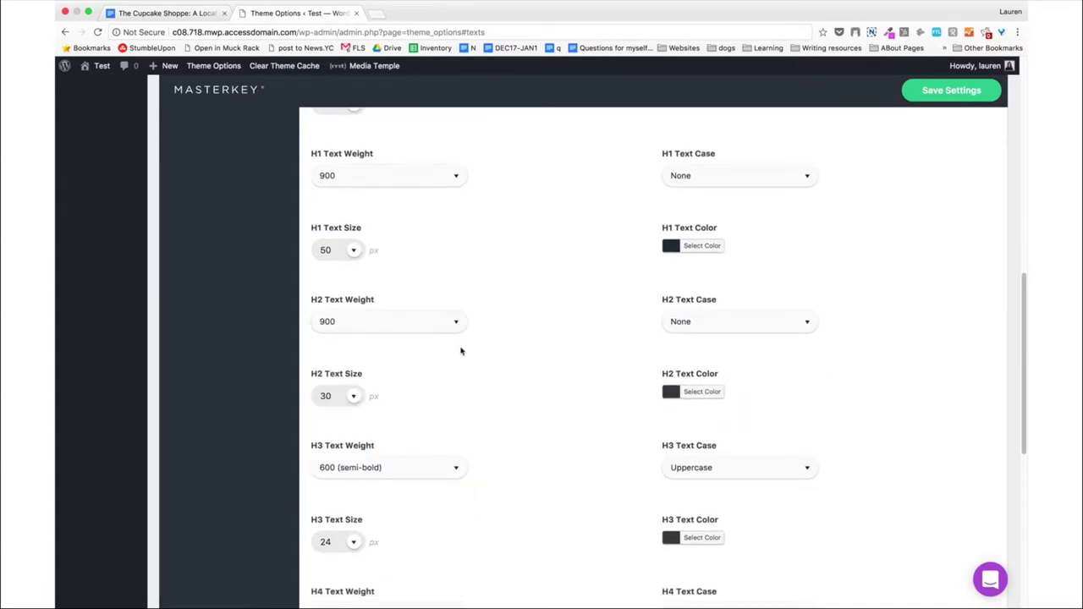
click(702, 392)
double_click(746, 391)
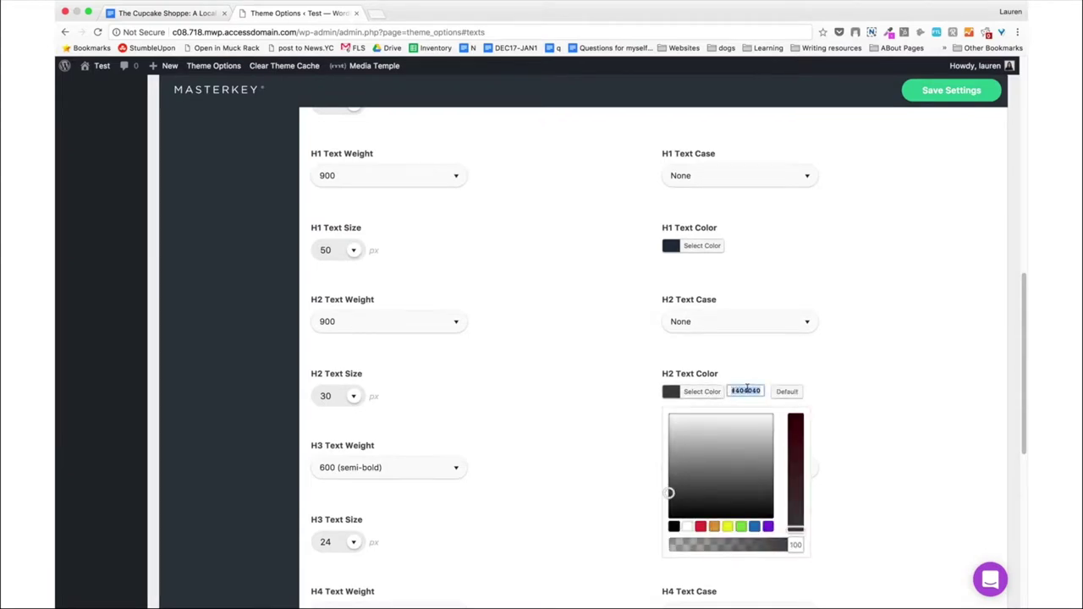
key(super+v)
click(590, 382)
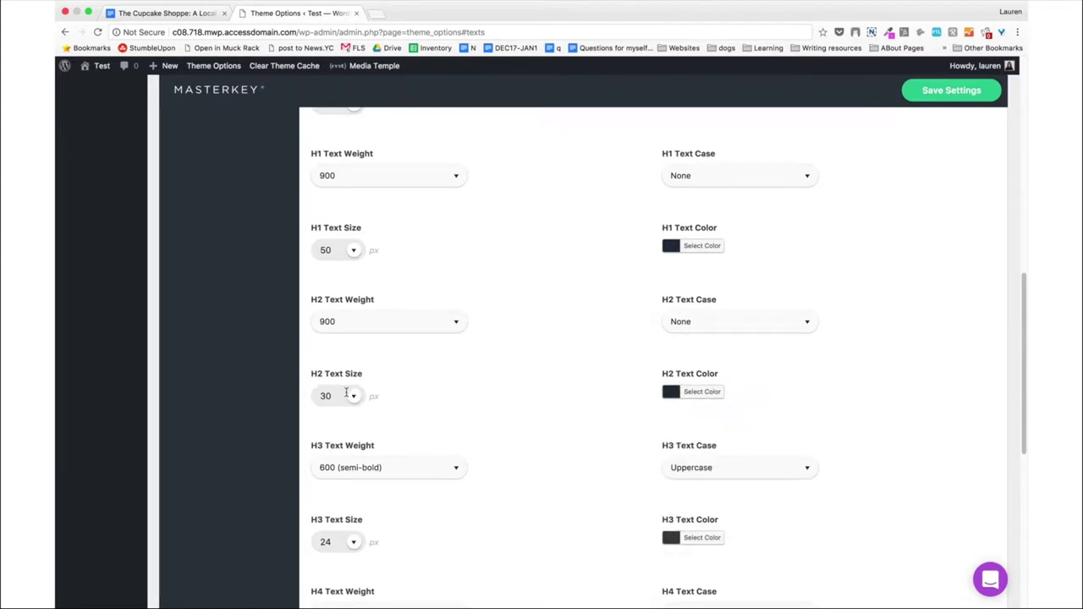
click(346, 393)
double_click(326, 395)
text(42)
Set the H3, H4, H5 and H6 text weights to 900.
scroll(531, 382, down, 5)
click(449, 271)
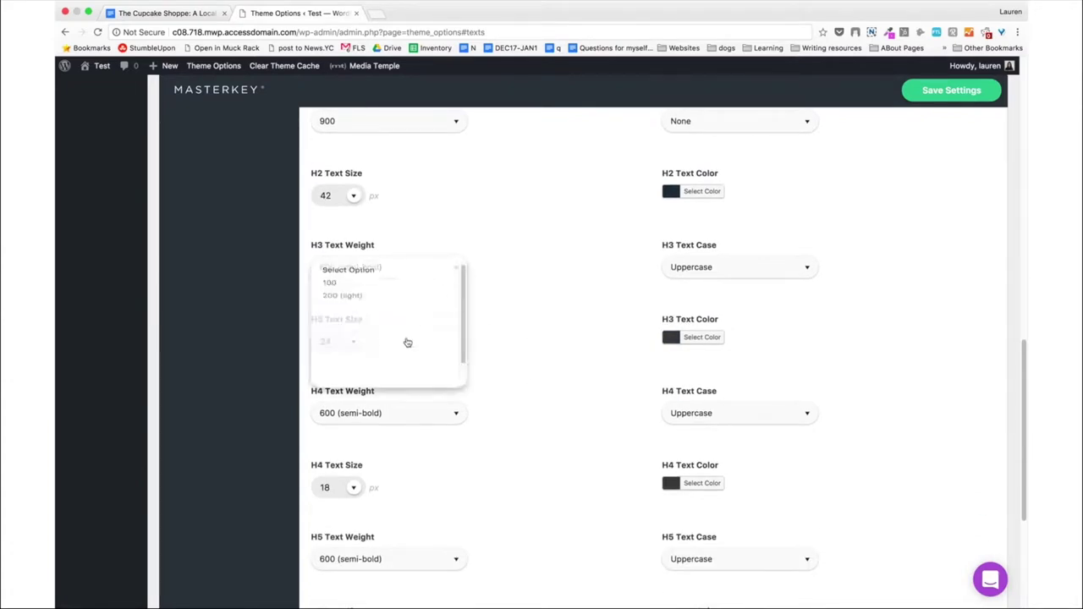
scroll(407, 347, down, 3)
click(387, 309)
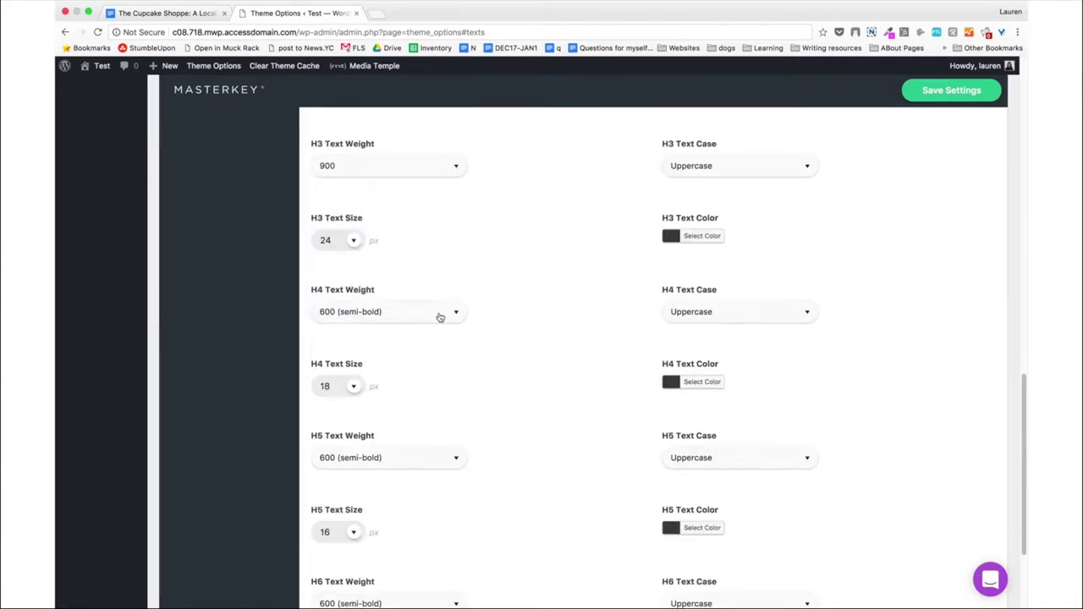
click(440, 317)
scroll(394, 406, down, 1)
click(394, 409)
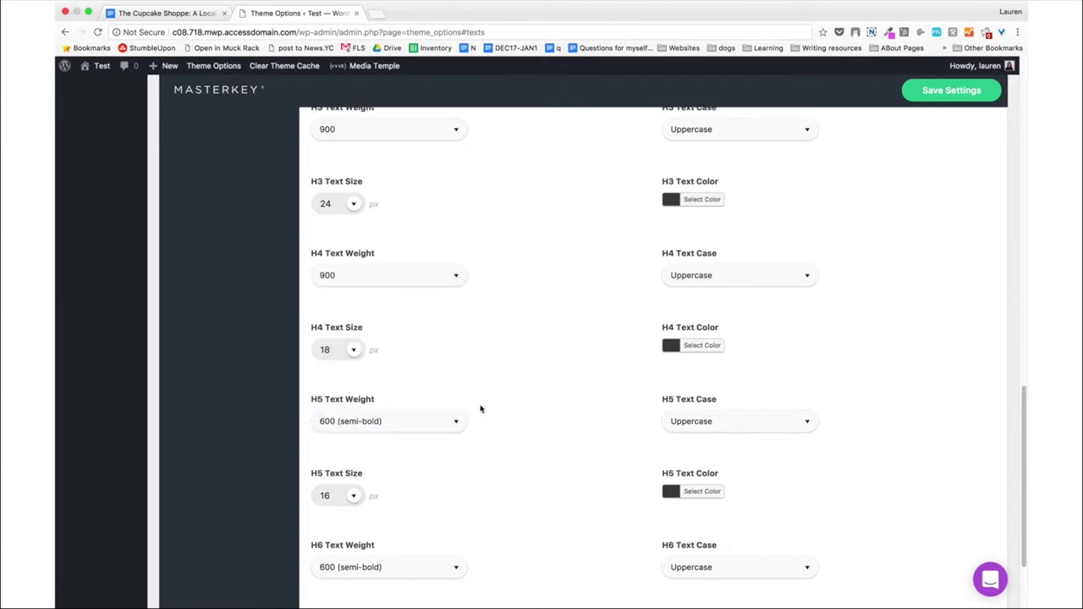
click(407, 421)
scroll(403, 481, down, 1)
click(388, 506)
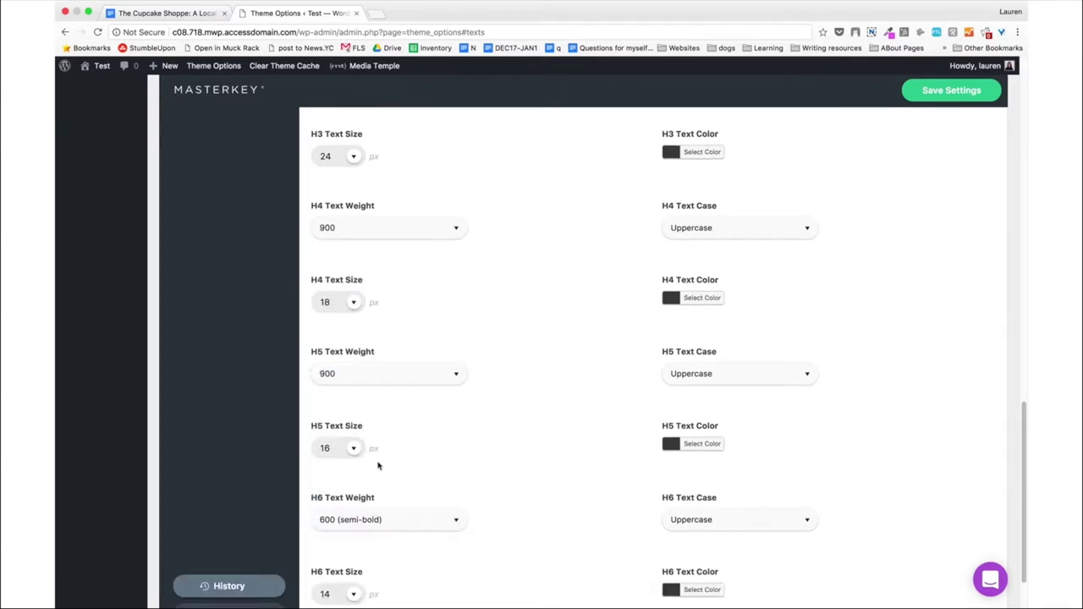
click(381, 519)
scroll(380, 532, down, 2)
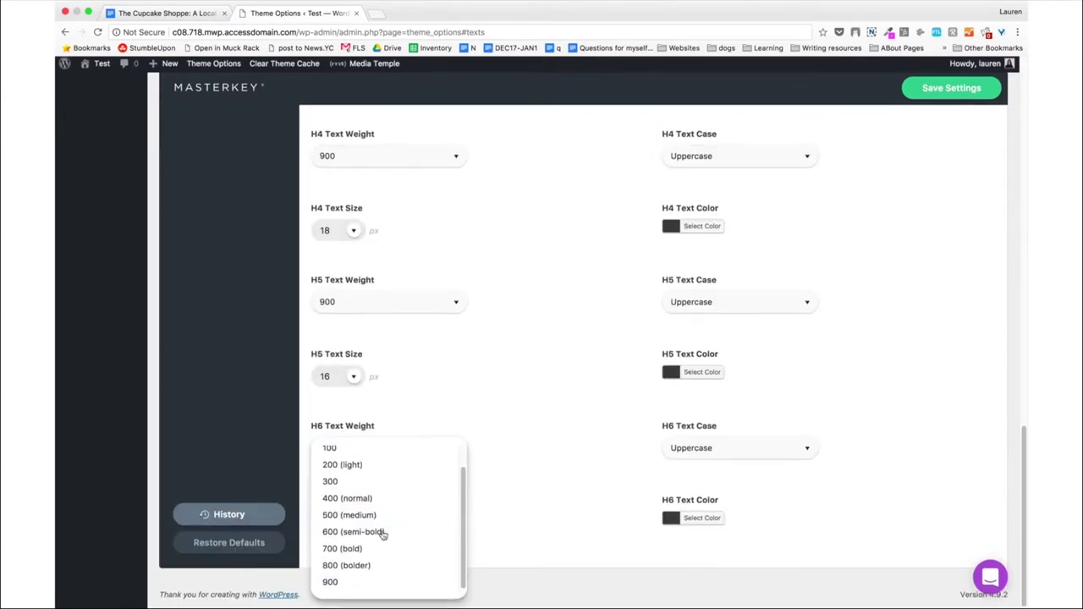
click(367, 585)
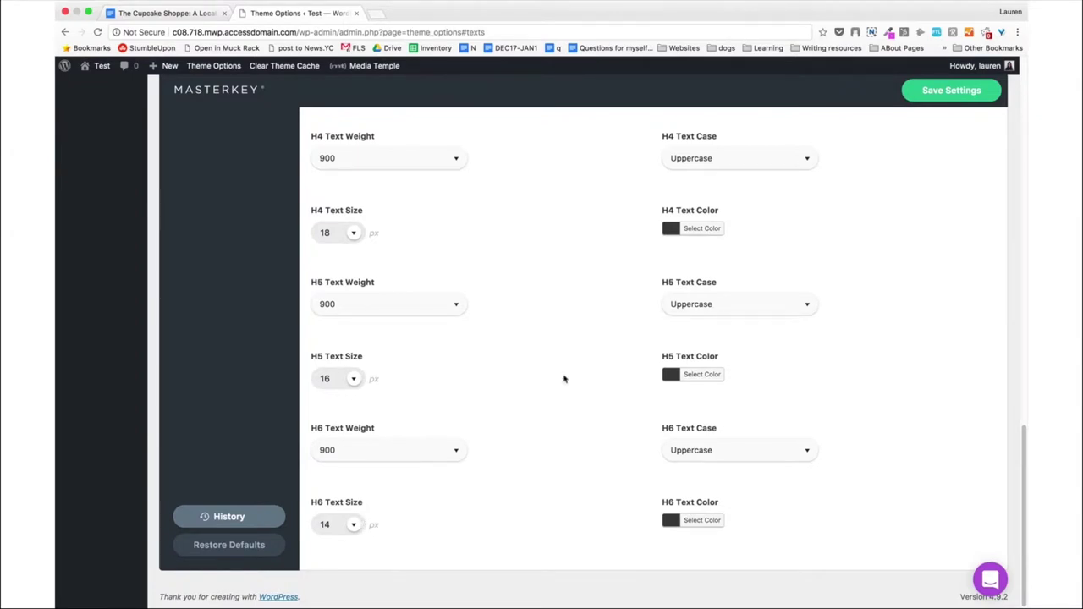
double_click(335, 526)
click(328, 378)
Set the H6, H5 and H4 text case to None.
scroll(330, 380, up, 1)
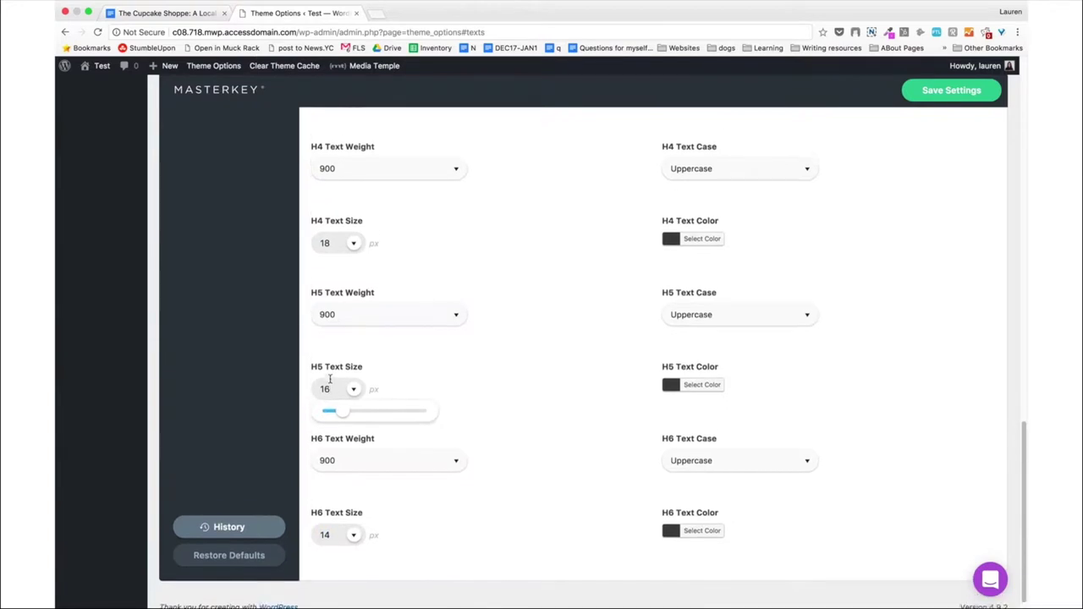
scroll(508, 423, down, 1)
click(730, 464)
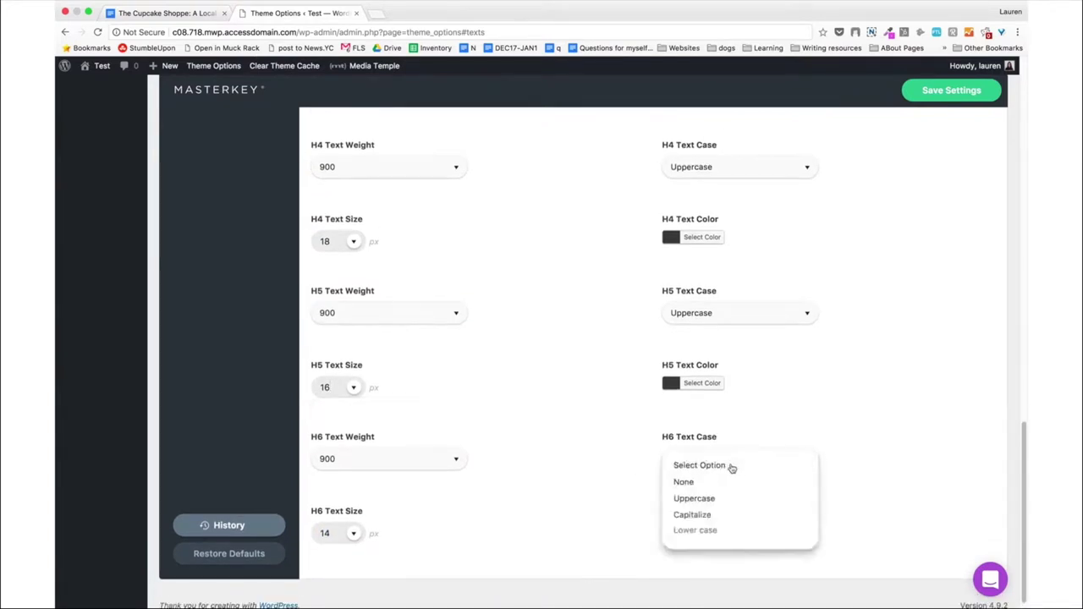
click(715, 484)
click(731, 315)
click(728, 334)
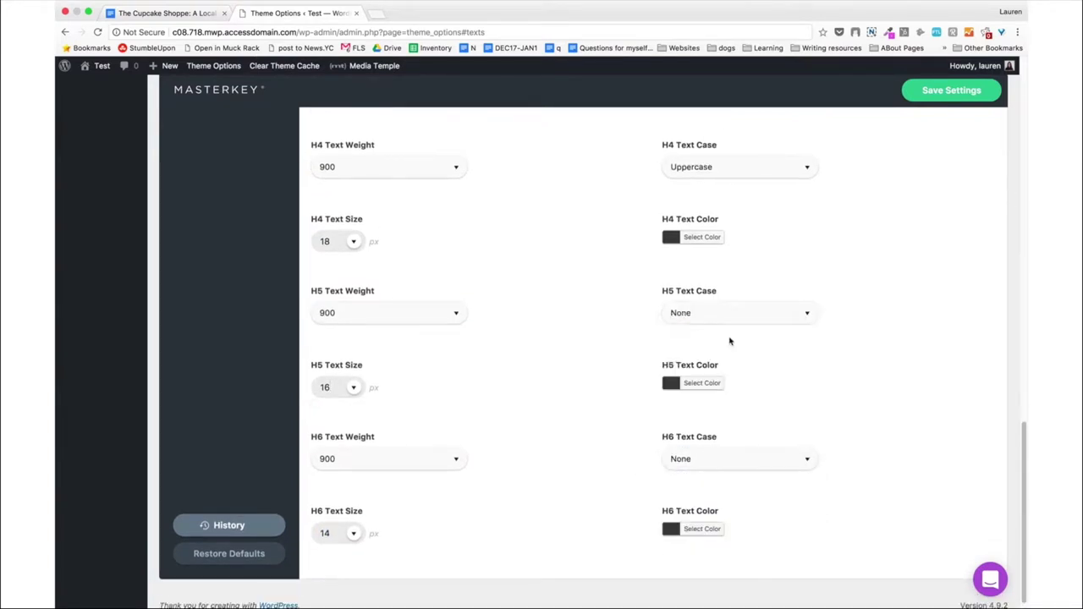
click(736, 173)
click(734, 191)
Change the H3 size from 24 to 26 and save the settings.
scroll(429, 211, up, 5)
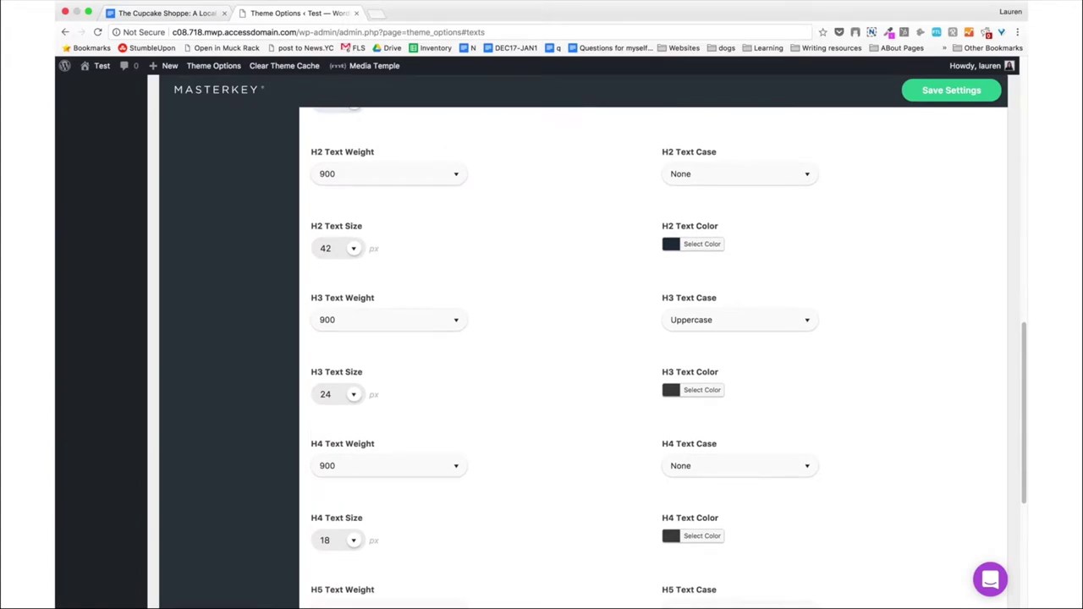
click(341, 394)
key(BackSpace)
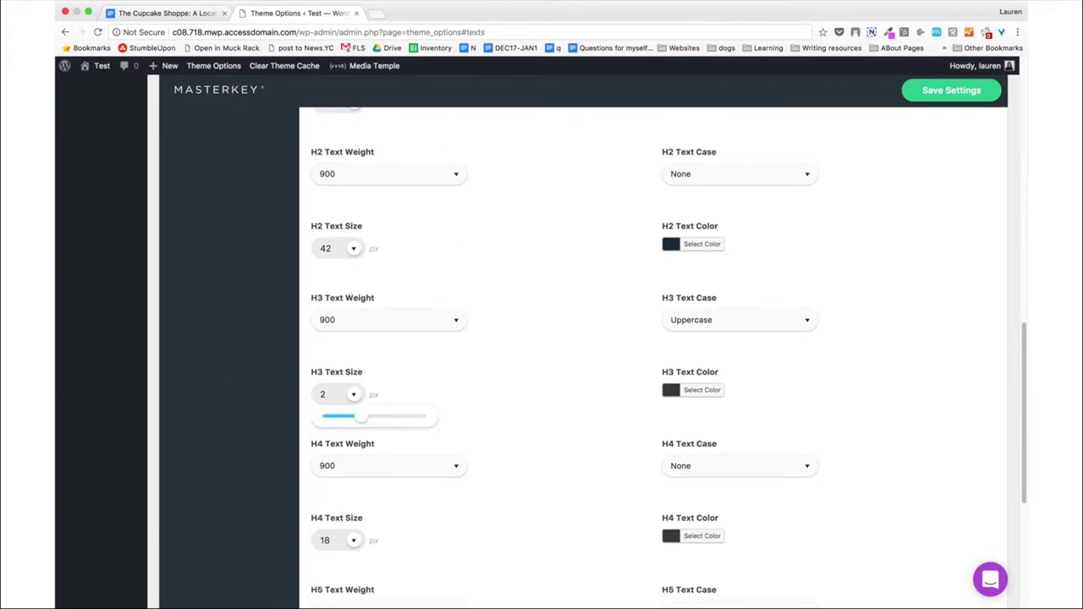
click(505, 364)
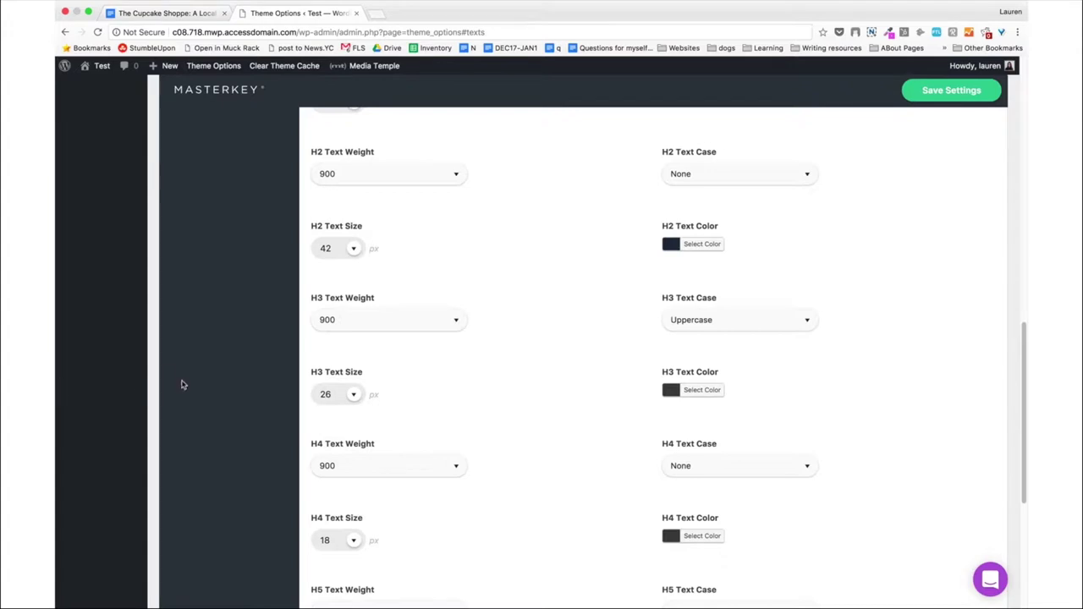
scroll(181, 385, up, 5)
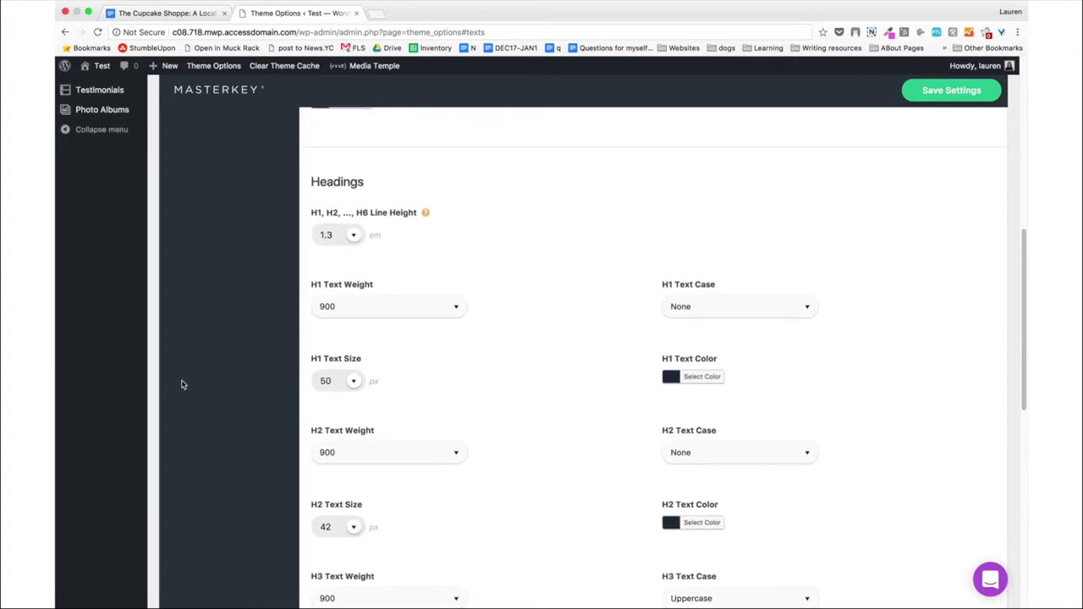
scroll(181, 385, down, 12)
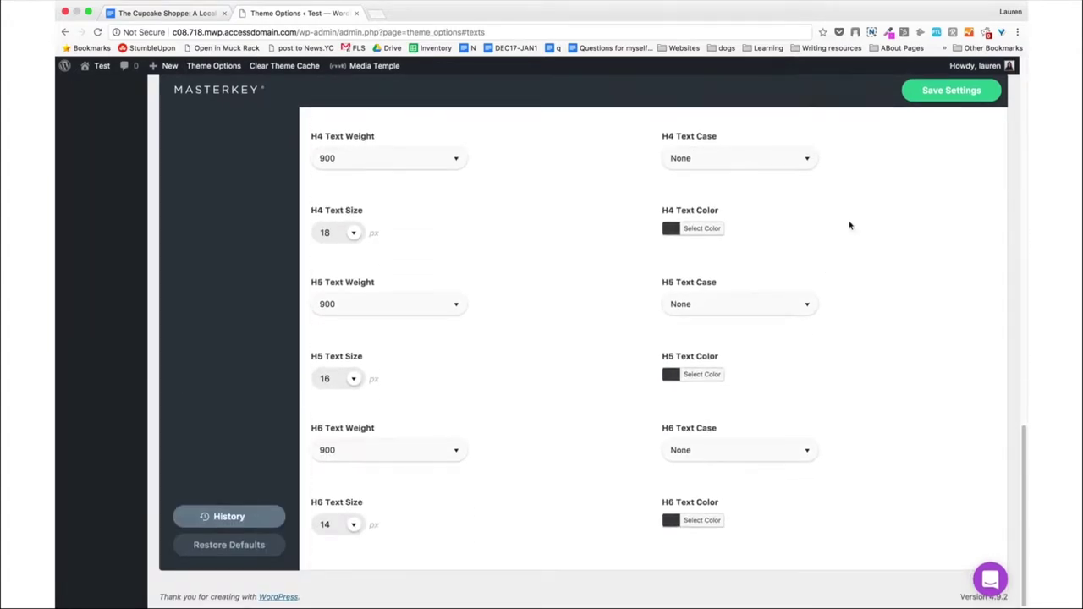
click(987, 94)
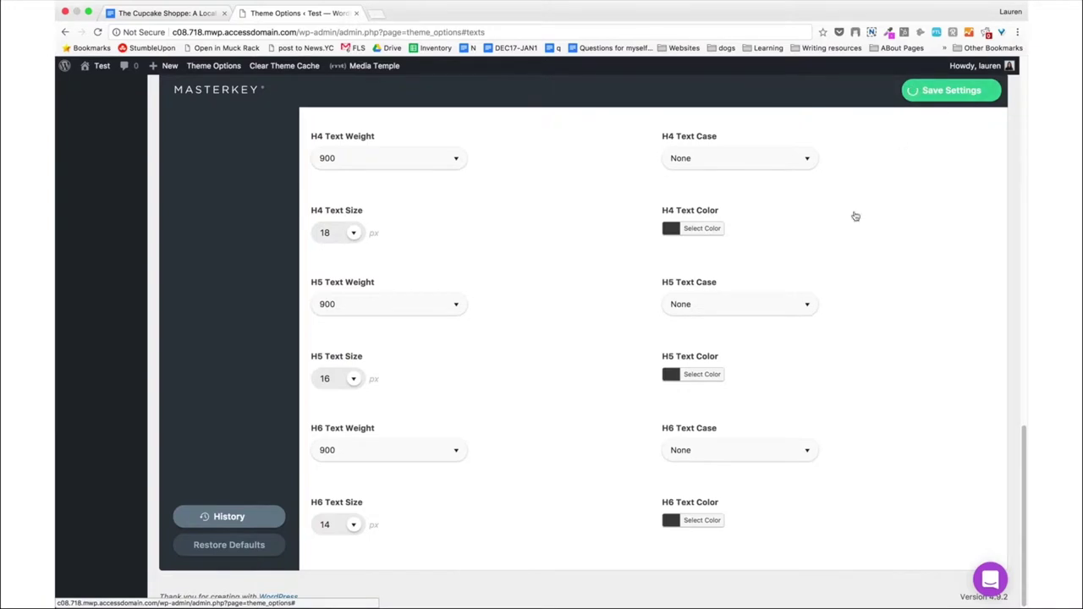
scroll(855, 216, up, 4)
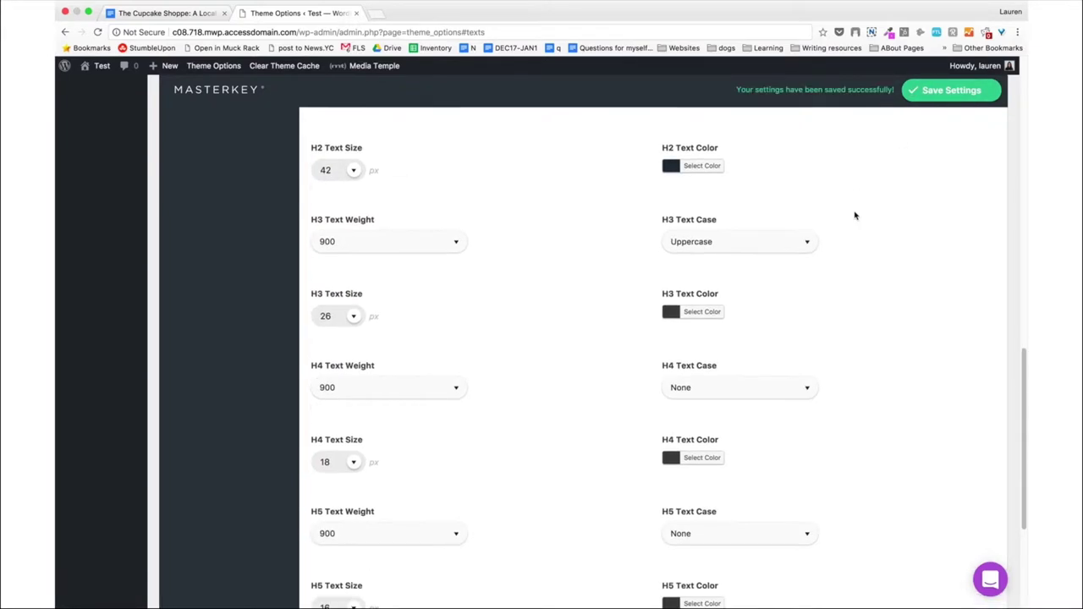
Paste the navy hex into the H3 and H4 text colours.
click(709, 236)
double_click(741, 235)
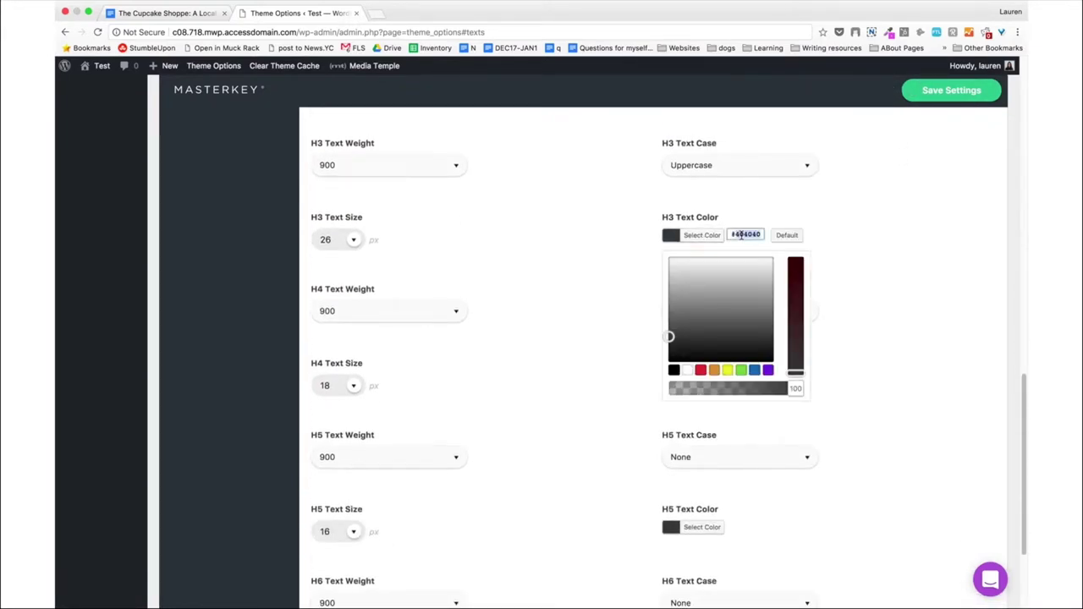
key(ctrl+v)
key(Return)
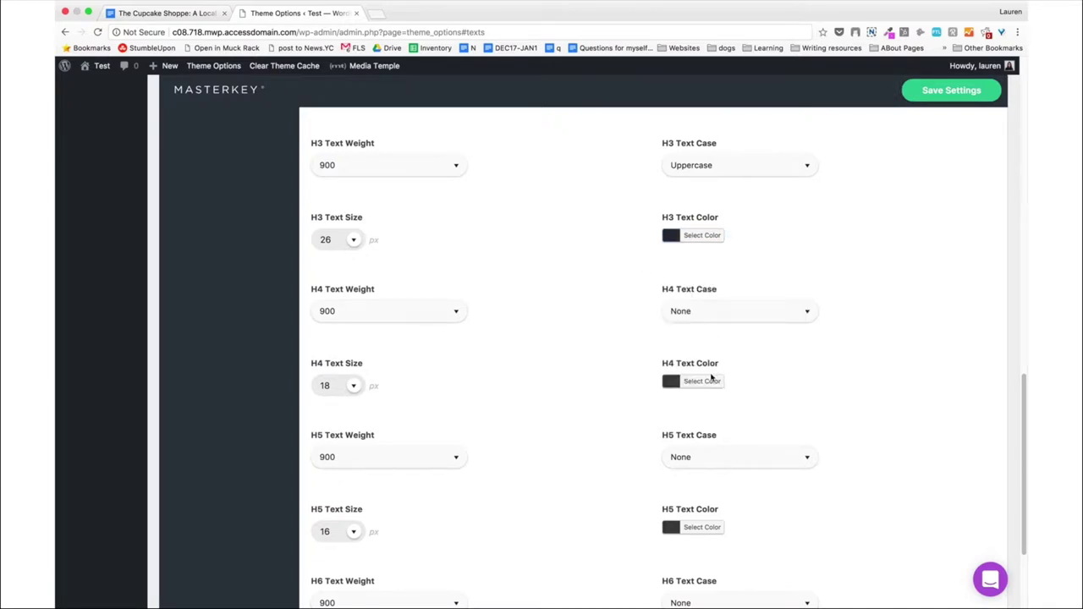
click(711, 381)
double_click(746, 381)
key(ctrl+v)
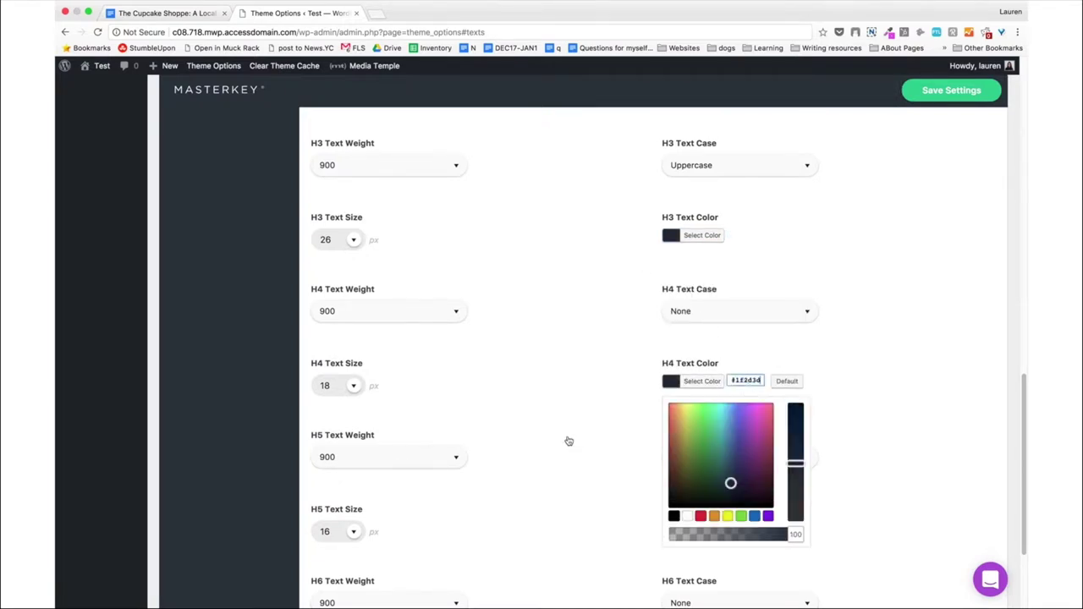
key(Return)
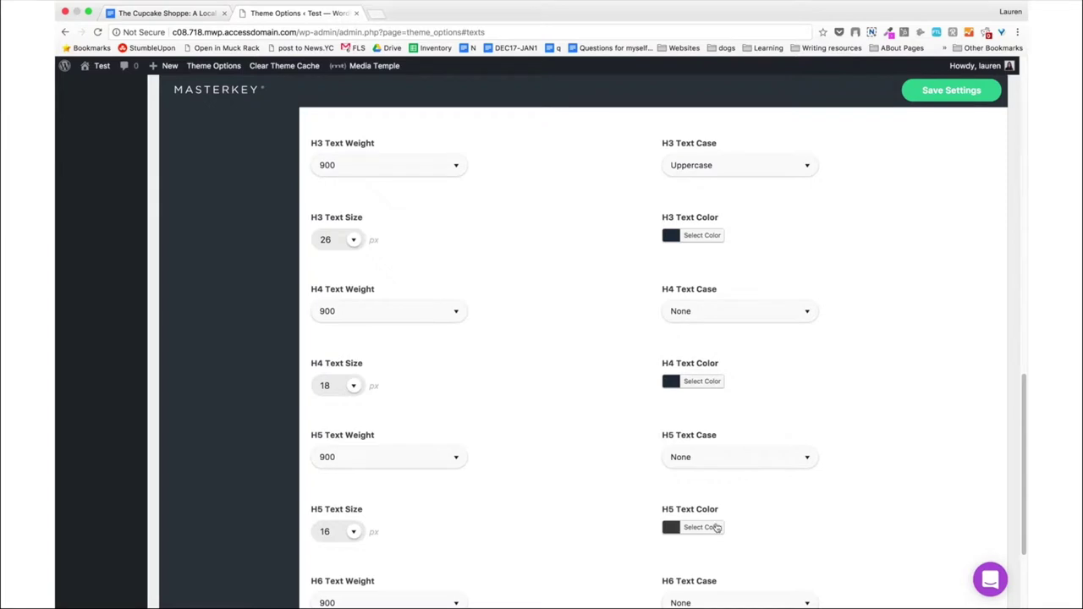
Paste the navy hex into the H5 and H6 text colours and save the theme options.
click(715, 528)
scroll(716, 528, down, 3)
double_click(746, 373)
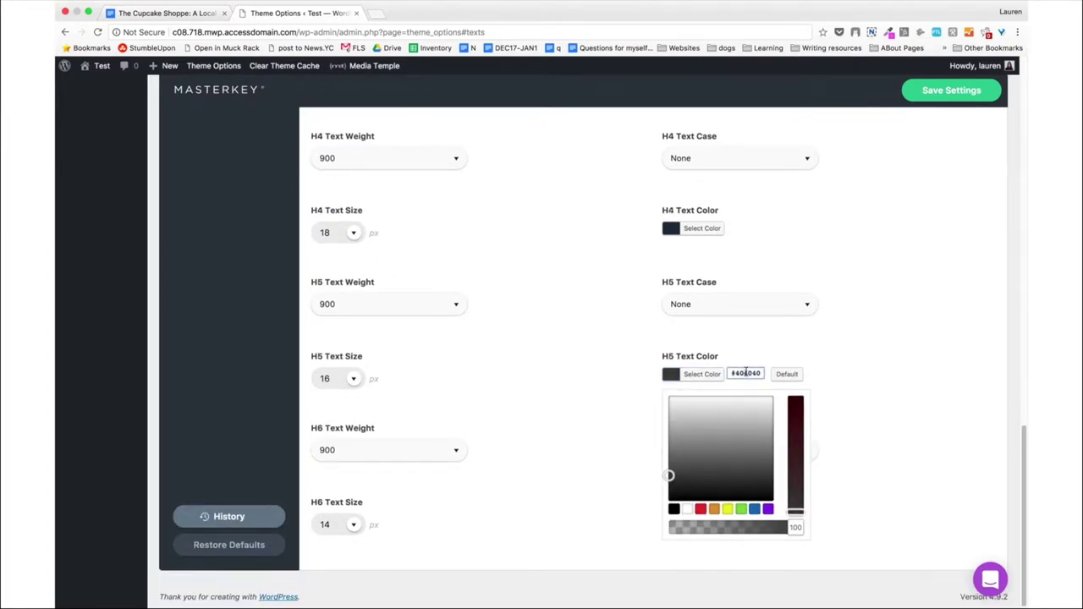
key(ctrl+v)
key(Return)
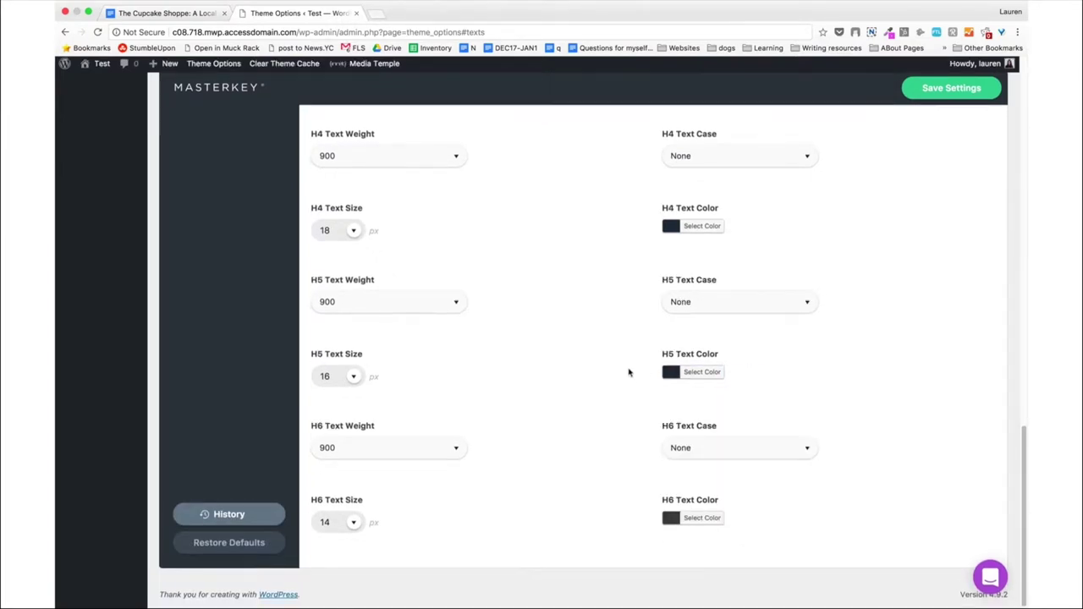
click(699, 518)
double_click(746, 518)
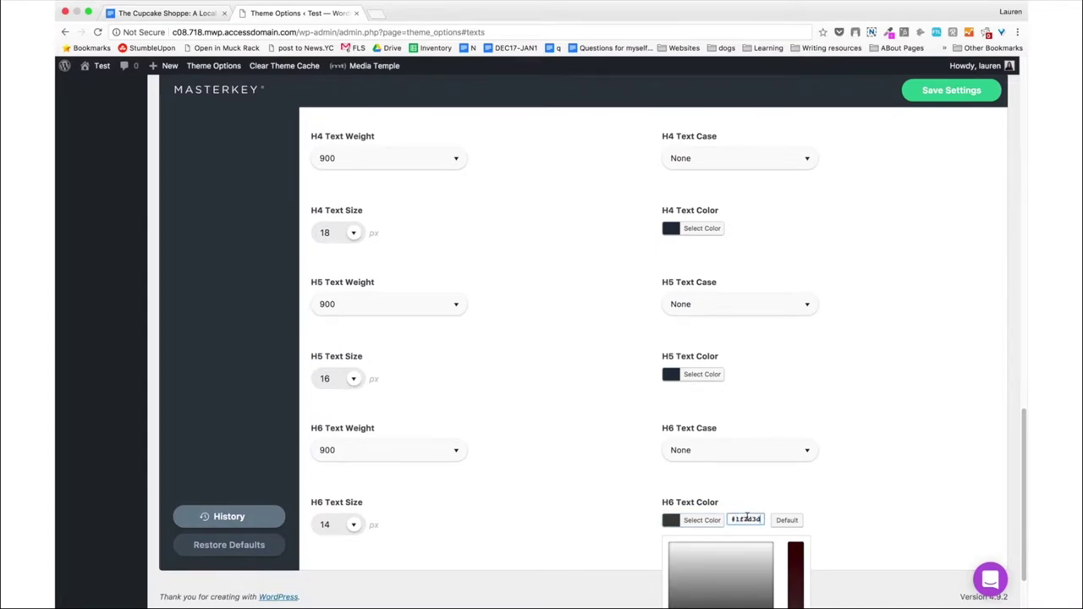
text(#1f2d3d)
key(Return)
click(939, 95)
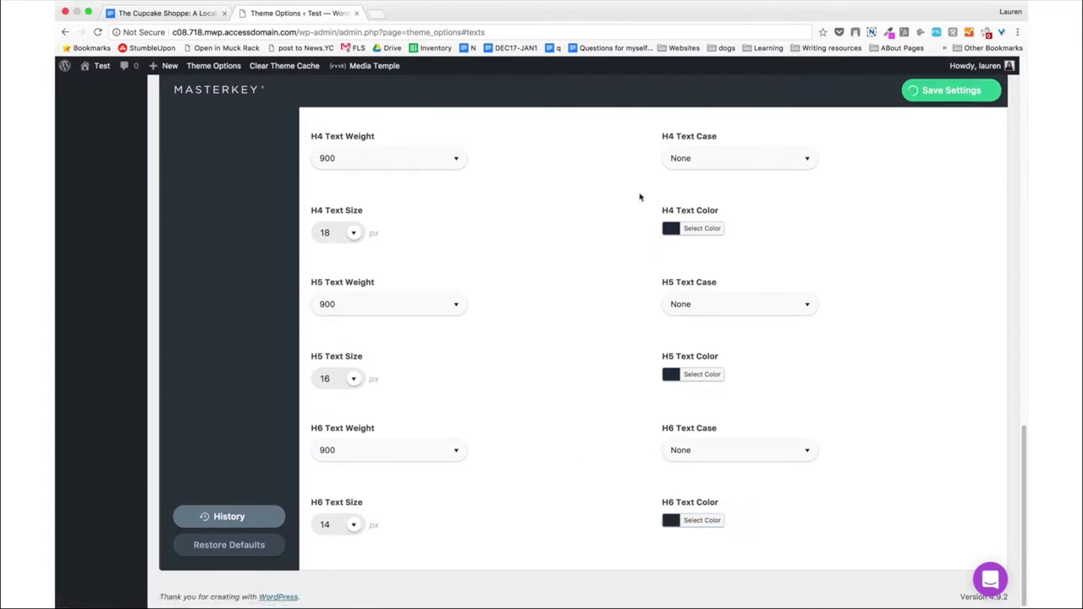
Turn off Display Page Title in the Page Title options and save.
scroll(530, 208, up, 15)
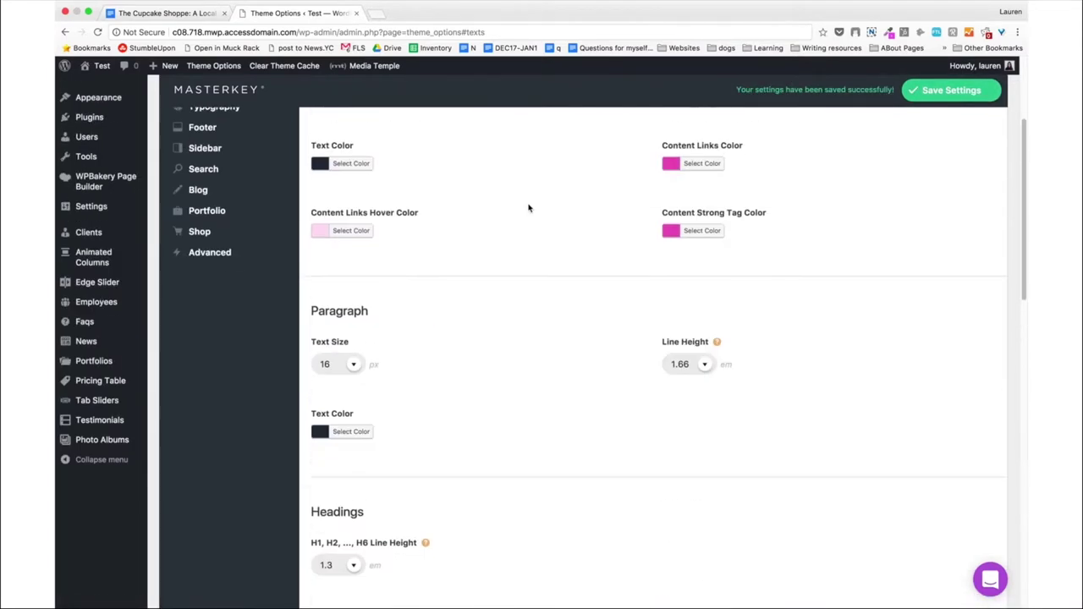
scroll(528, 207, up, 5)
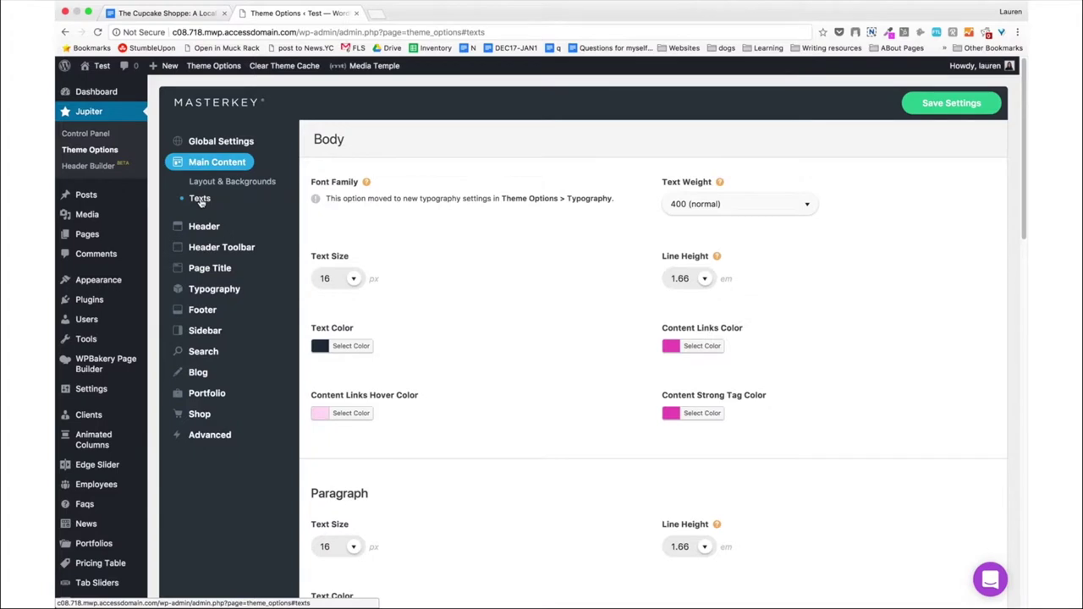
mouse_move(196, 269)
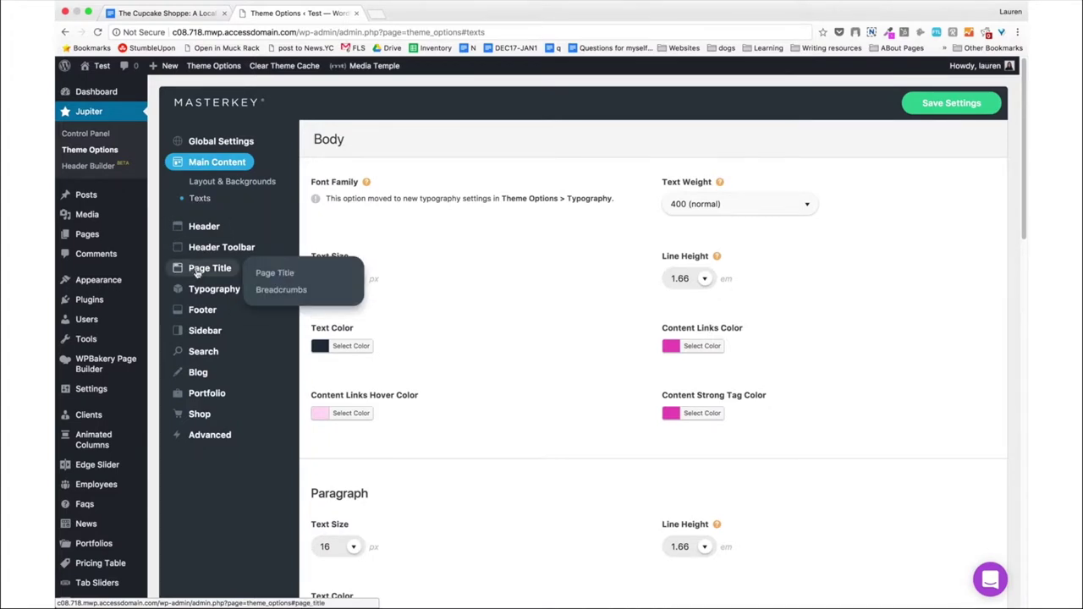
click(296, 275)
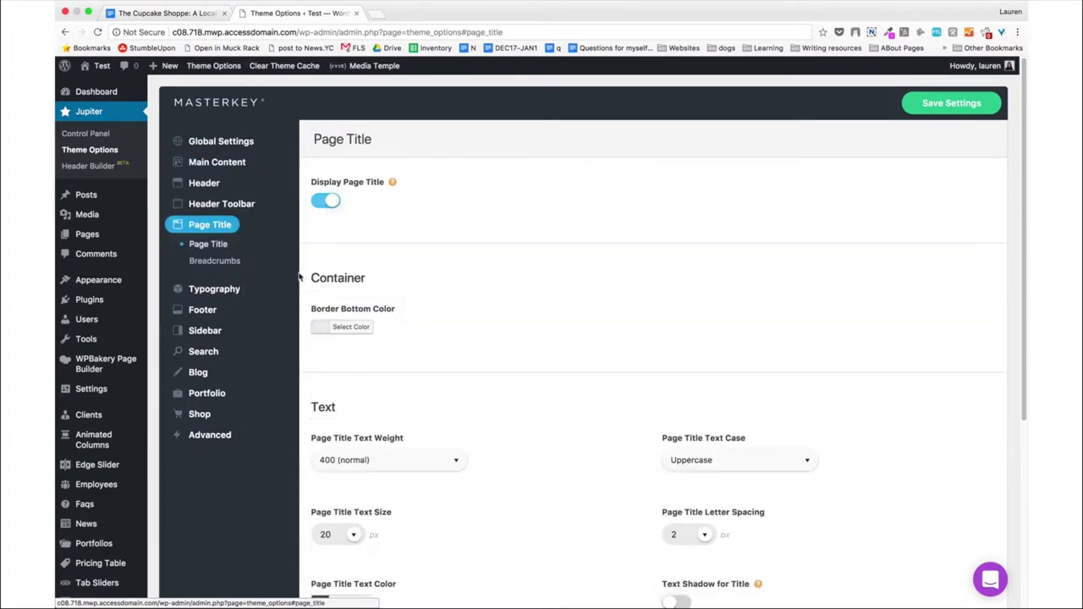
click(326, 201)
click(923, 103)
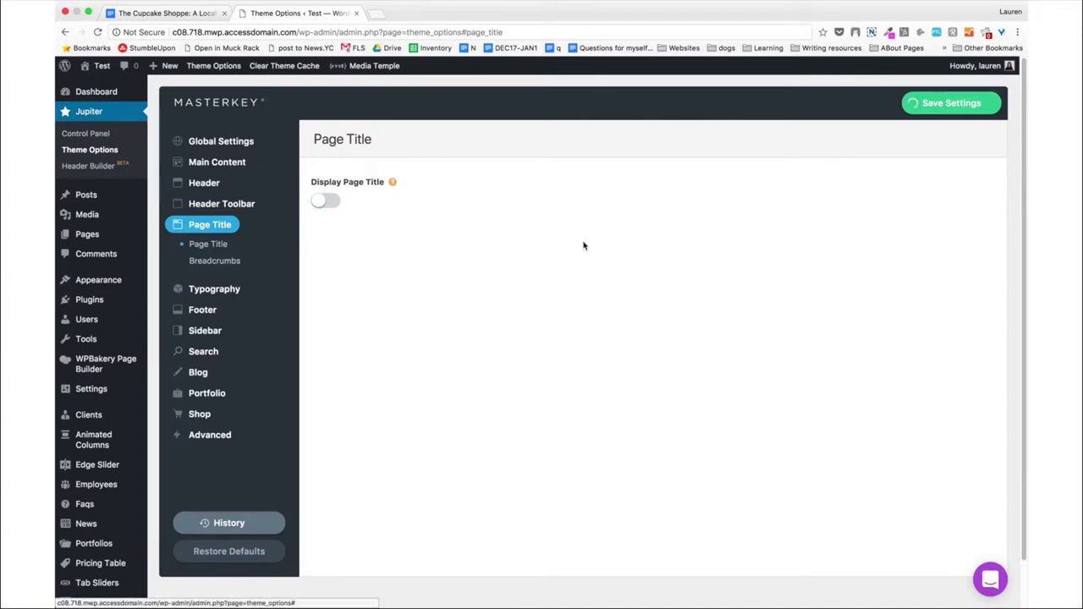
Turn off Display Breadcrumbs and save.
click(239, 263)
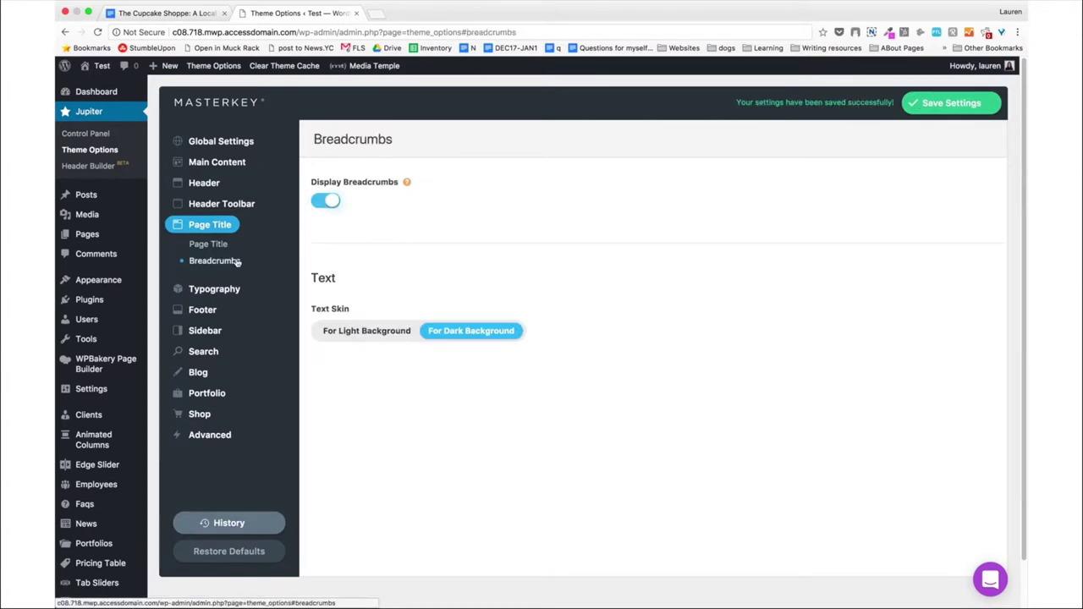
click(326, 200)
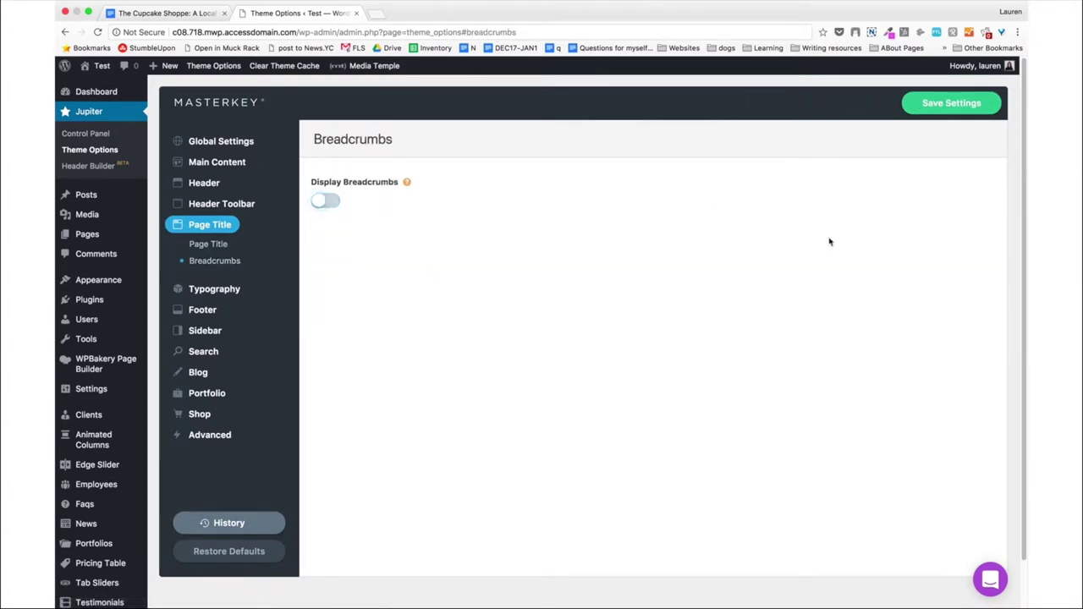
click(946, 105)
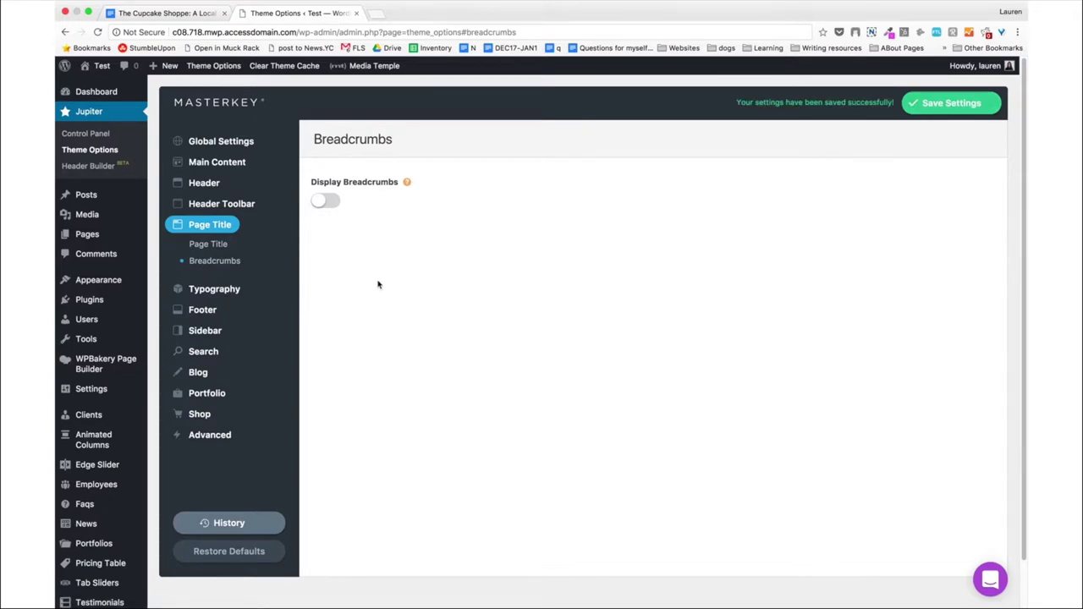
Add a new Typography font family and set it to Poppins by searching 'poppi'.
click(243, 291)
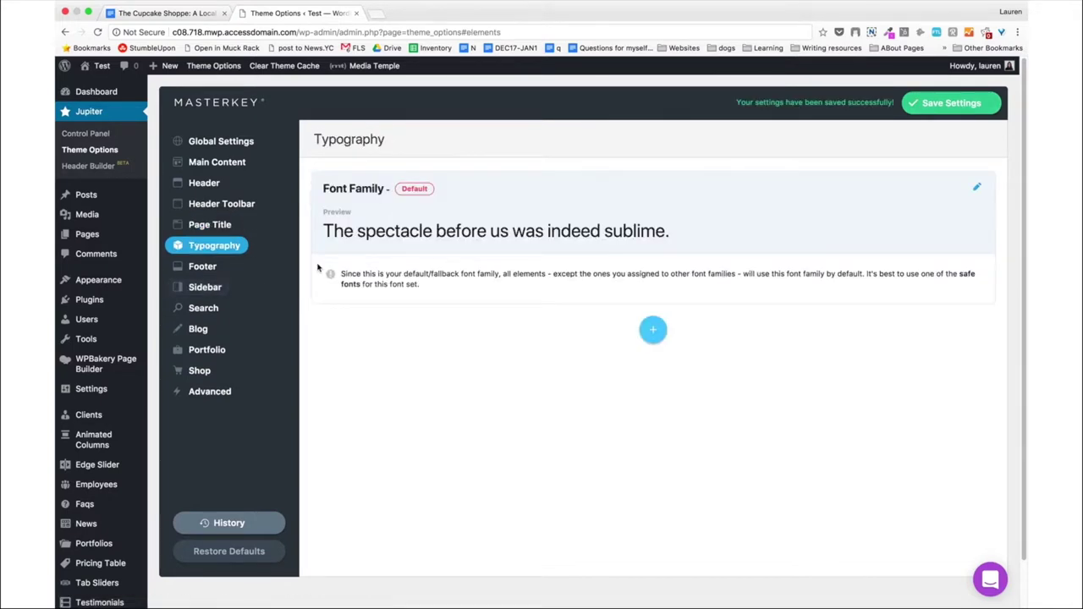
click(652, 330)
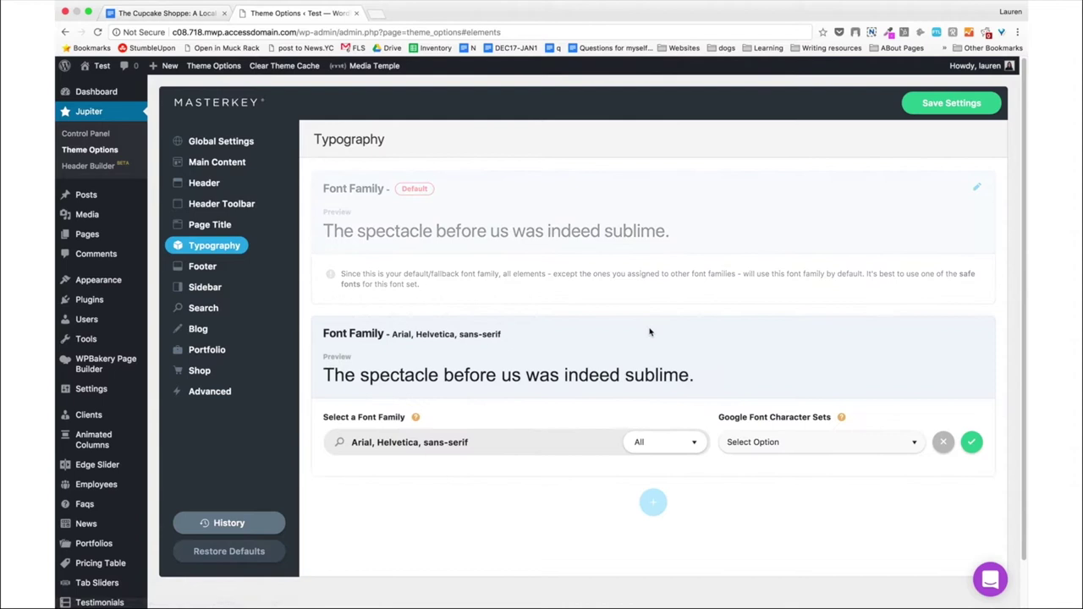
click(488, 439)
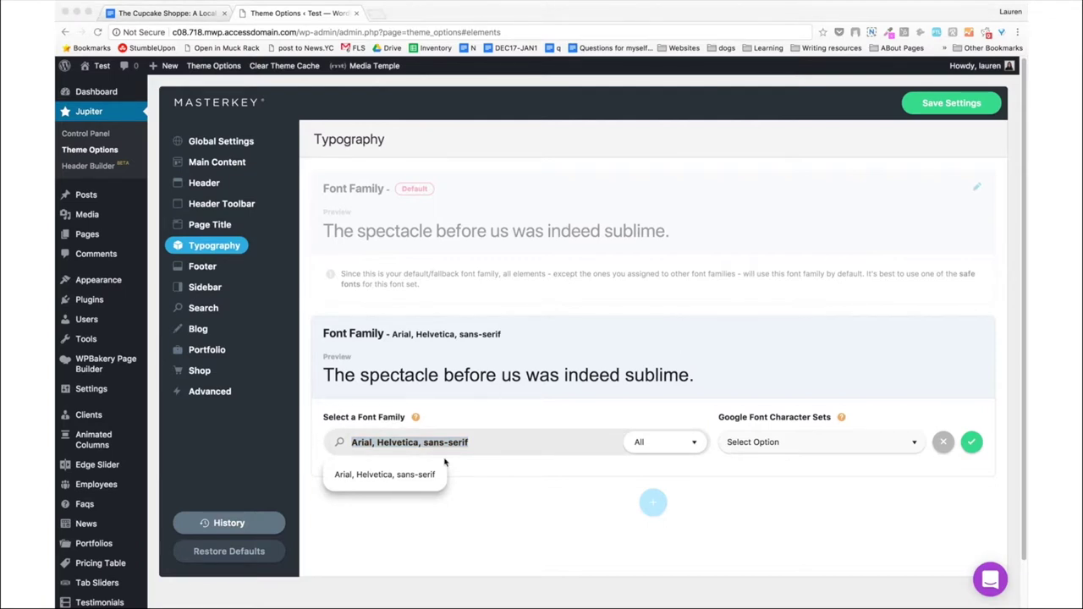
text(poppi)
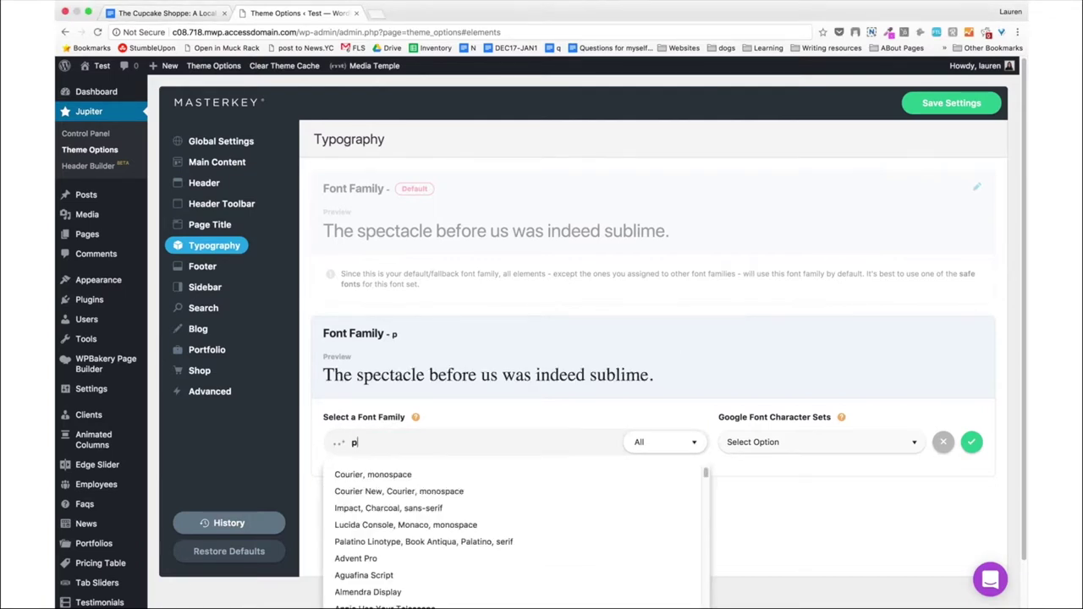
click(363, 478)
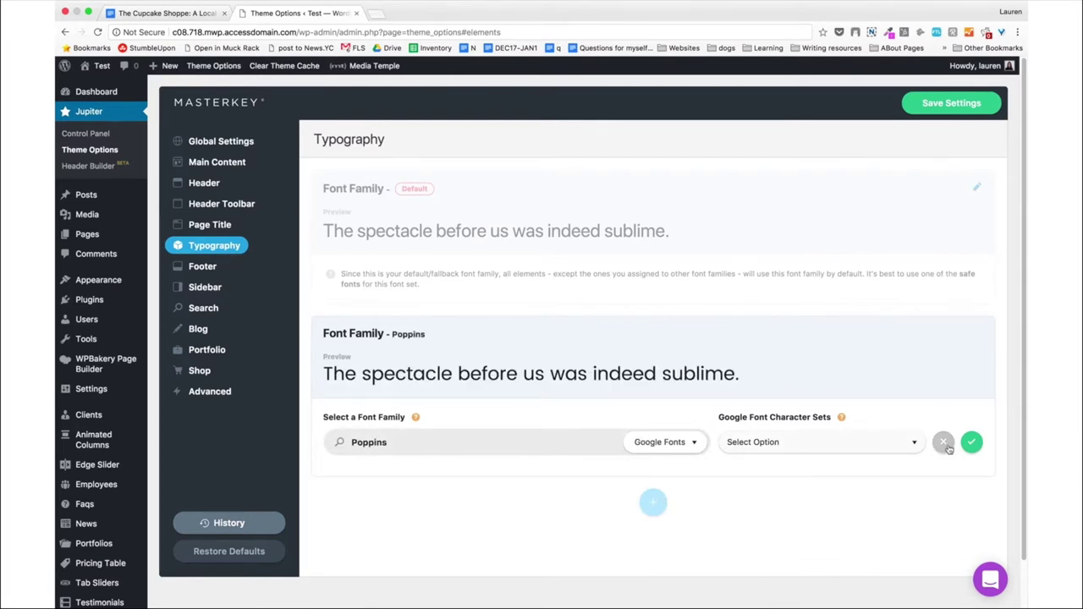
Assign Poppins to Heading 1 through Heading 6 in its element field.
scroll(436, 440, down, 1)
click(415, 415)
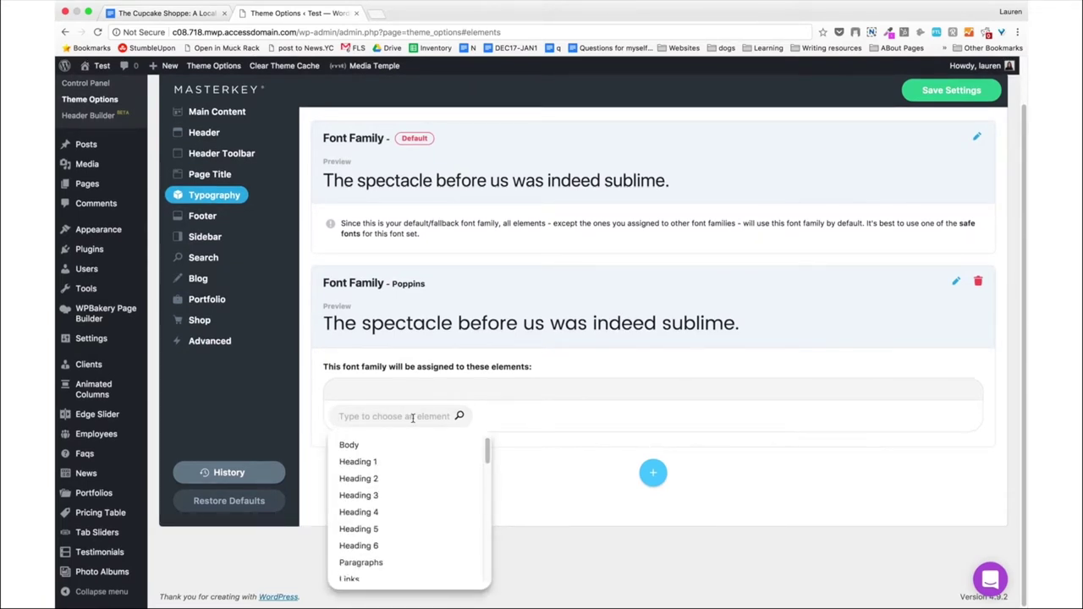
click(379, 467)
click(380, 476)
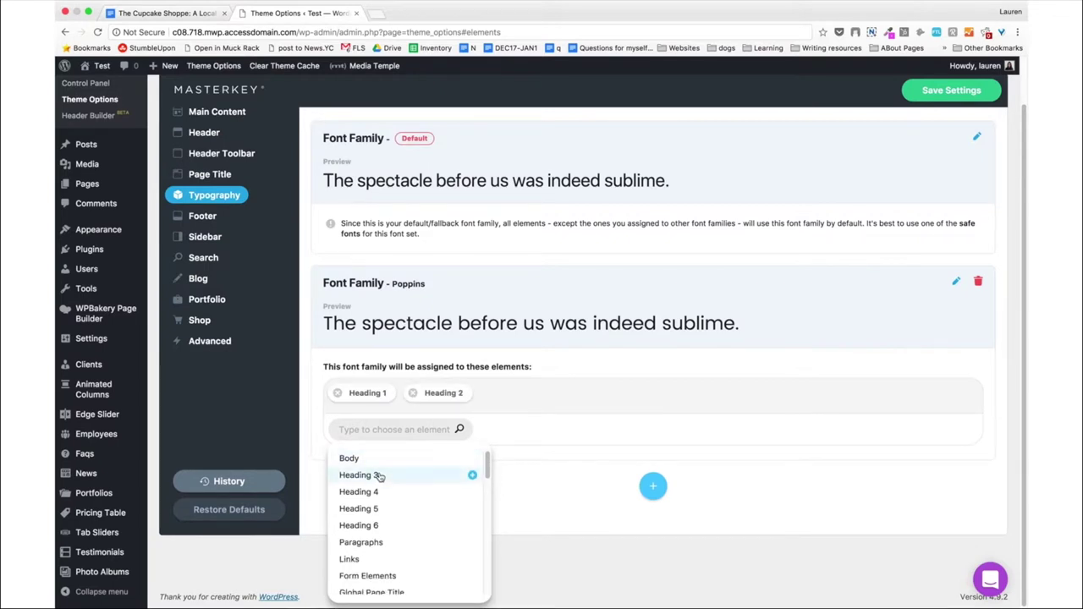
click(379, 477)
click(380, 477)
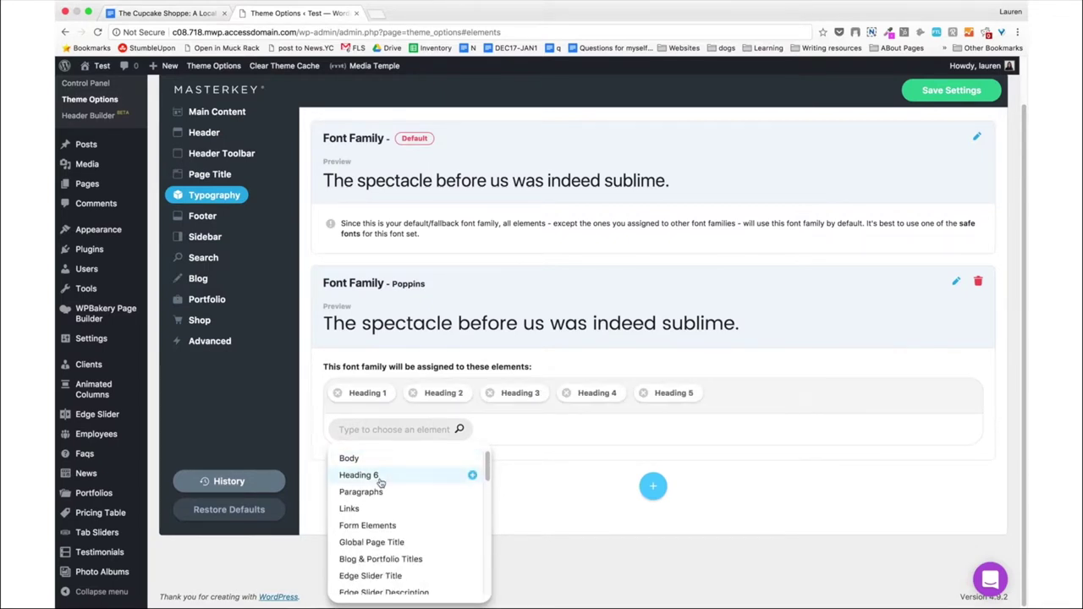
click(380, 477)
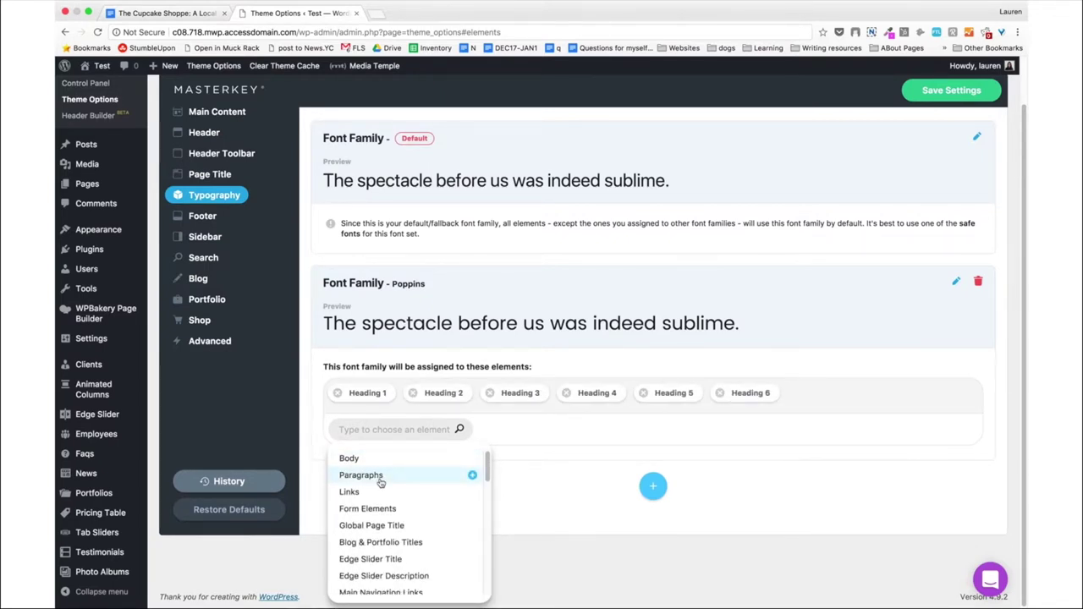
Add Global Page Title, Blog & Portfolio Titles and Main Navigation Links to Poppins.
click(395, 525)
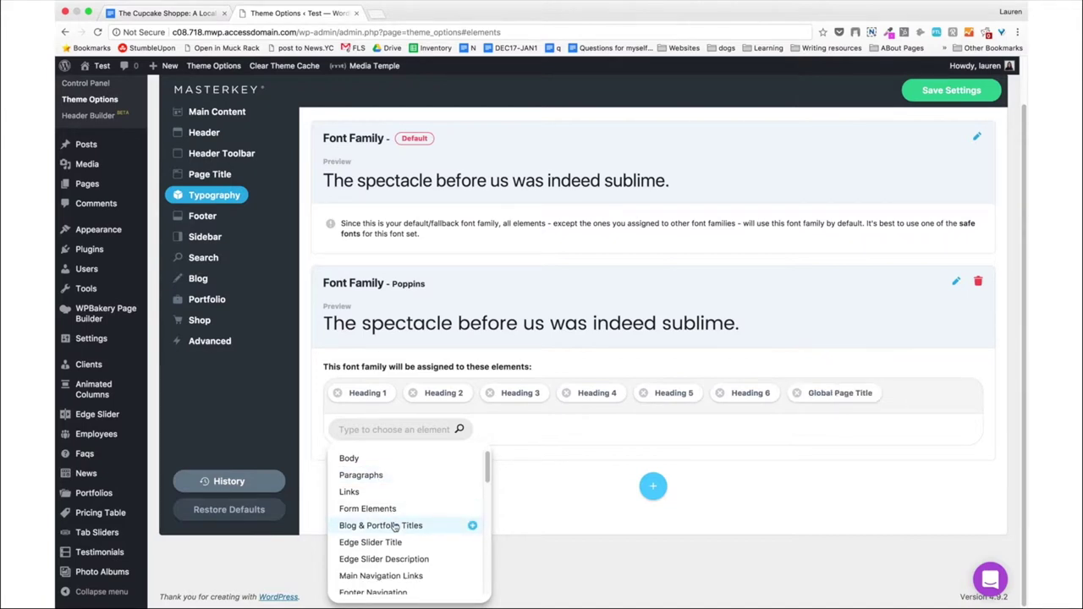
click(395, 525)
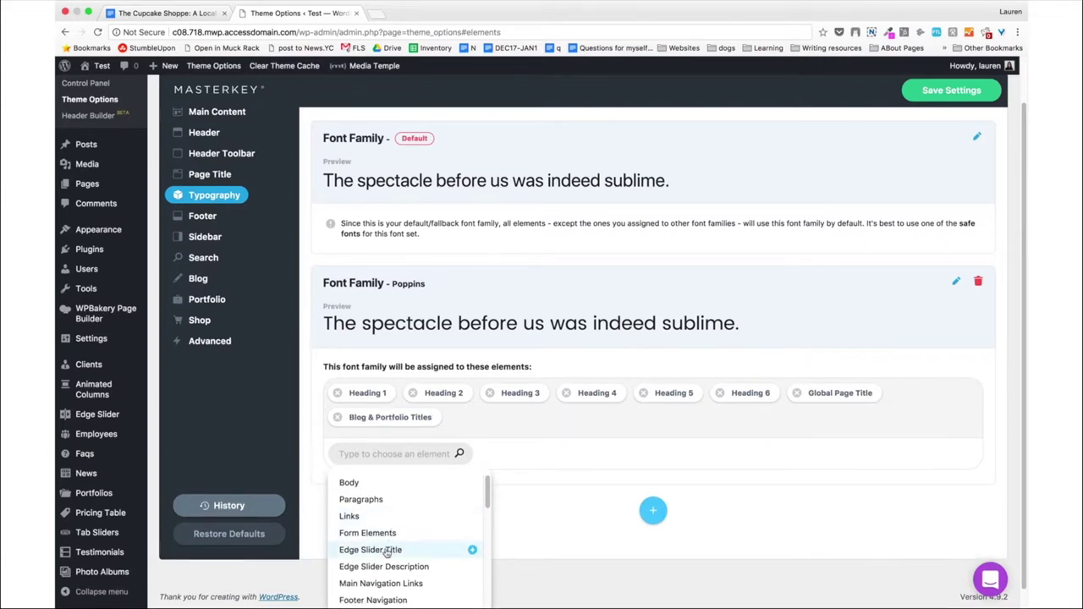
scroll(386, 552, down, 1)
click(387, 557)
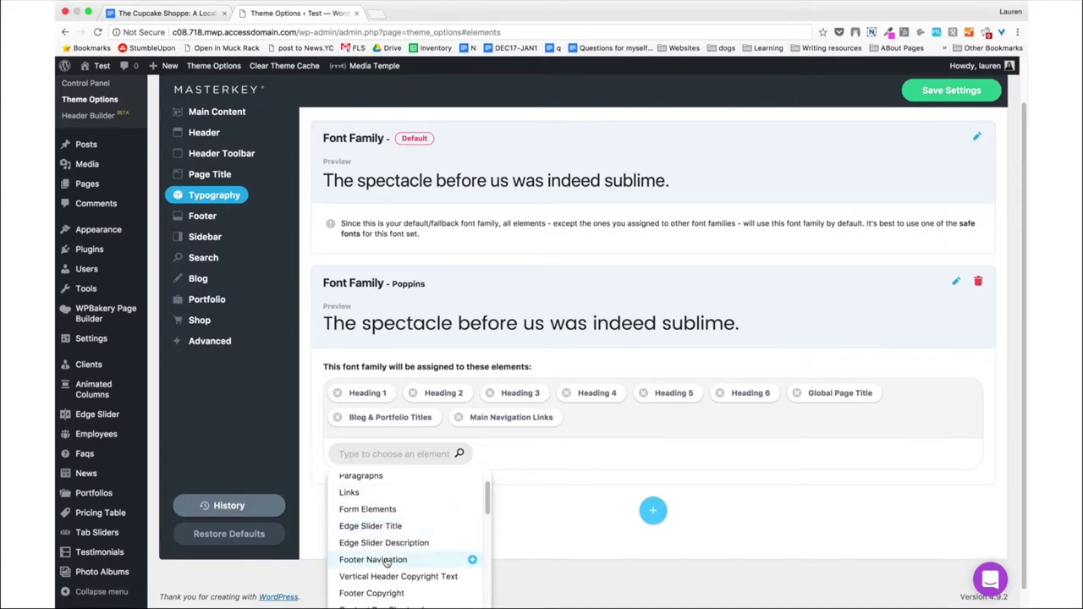
Add the Buttons, Fancy Title and Gradient Buttons shortcodes plus Blog Post Headings to Poppins.
scroll(386, 559, down, 5)
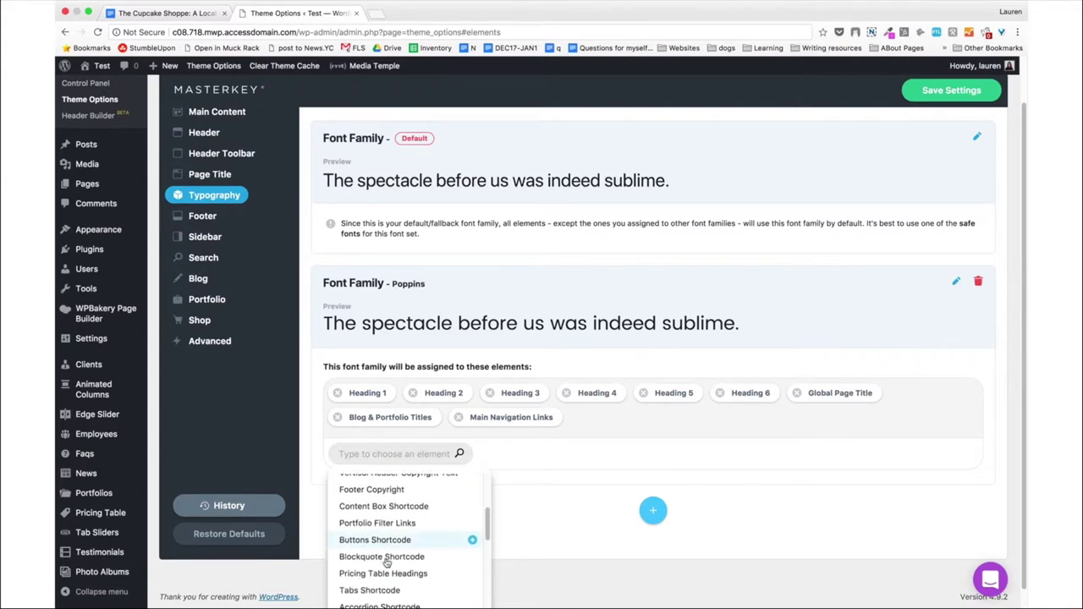
click(386, 546)
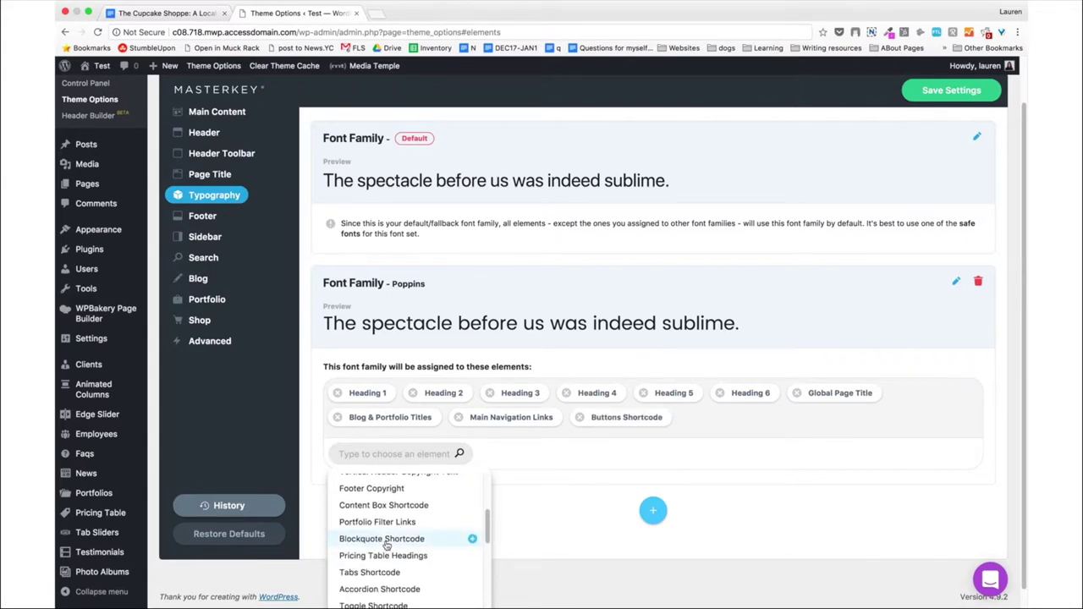
scroll(386, 546, down, 5)
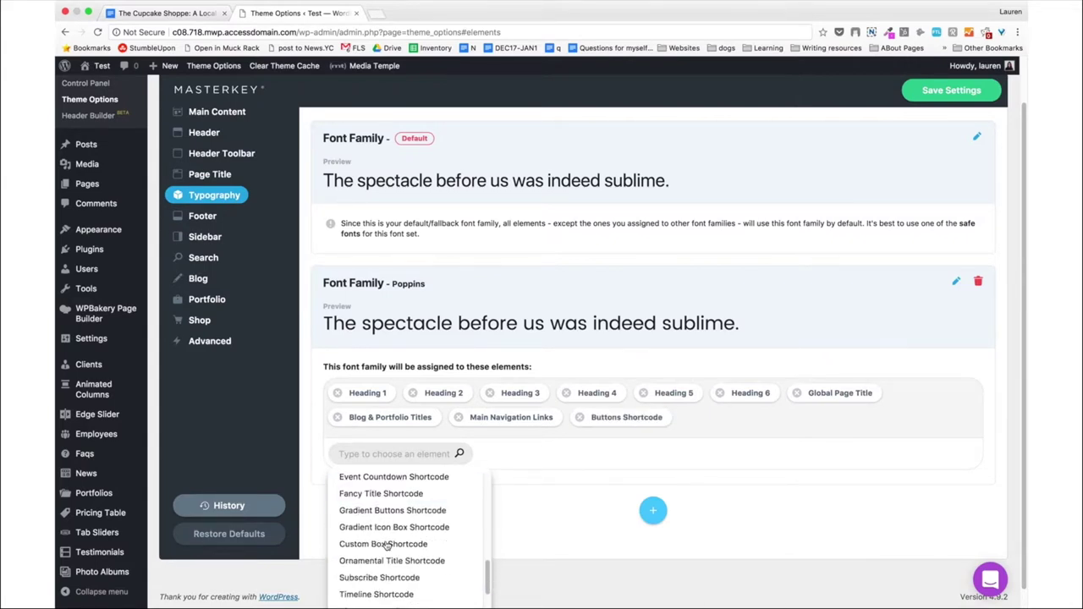
click(386, 497)
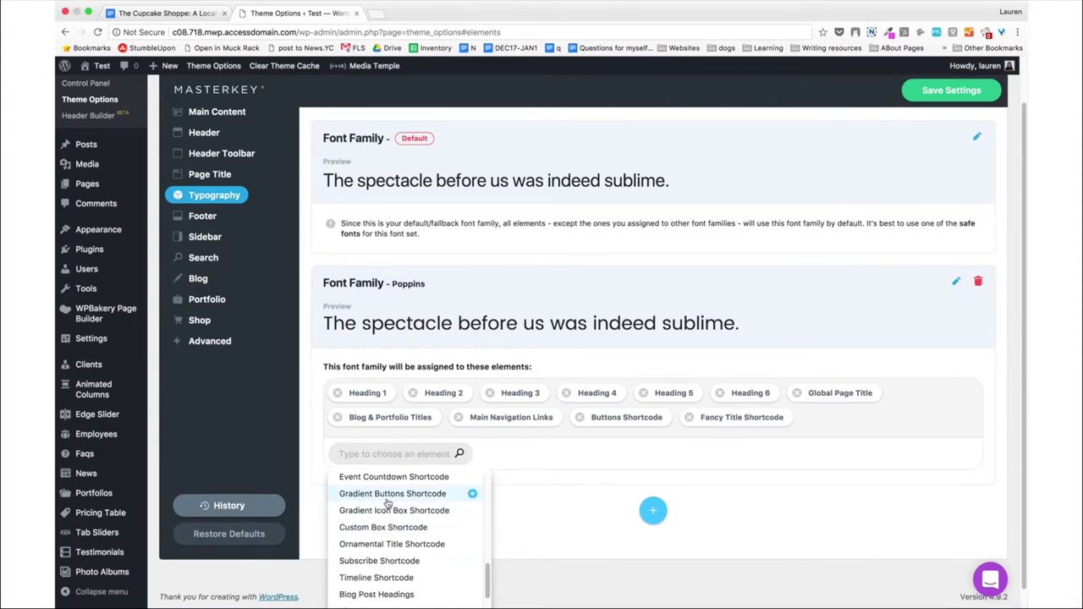
click(387, 495)
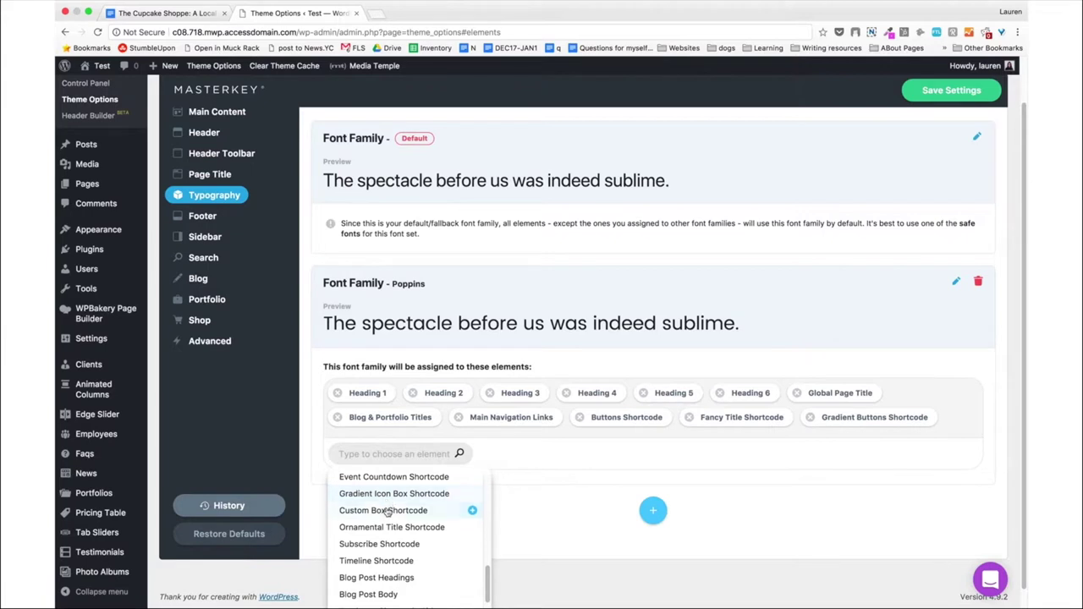
scroll(387, 525, down, 2)
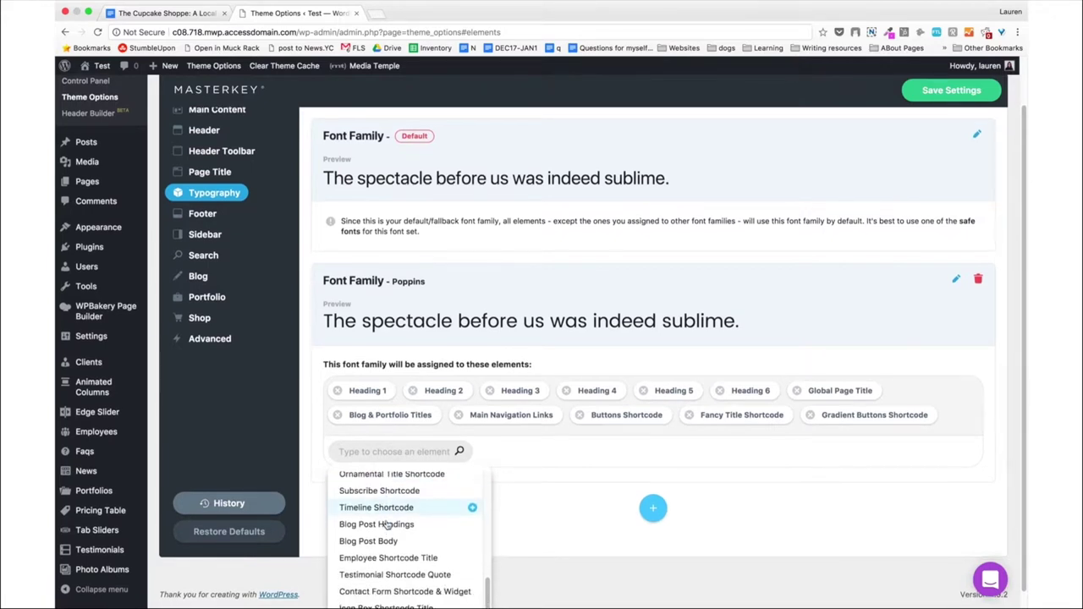
click(389, 588)
scroll(386, 584, down, 3)
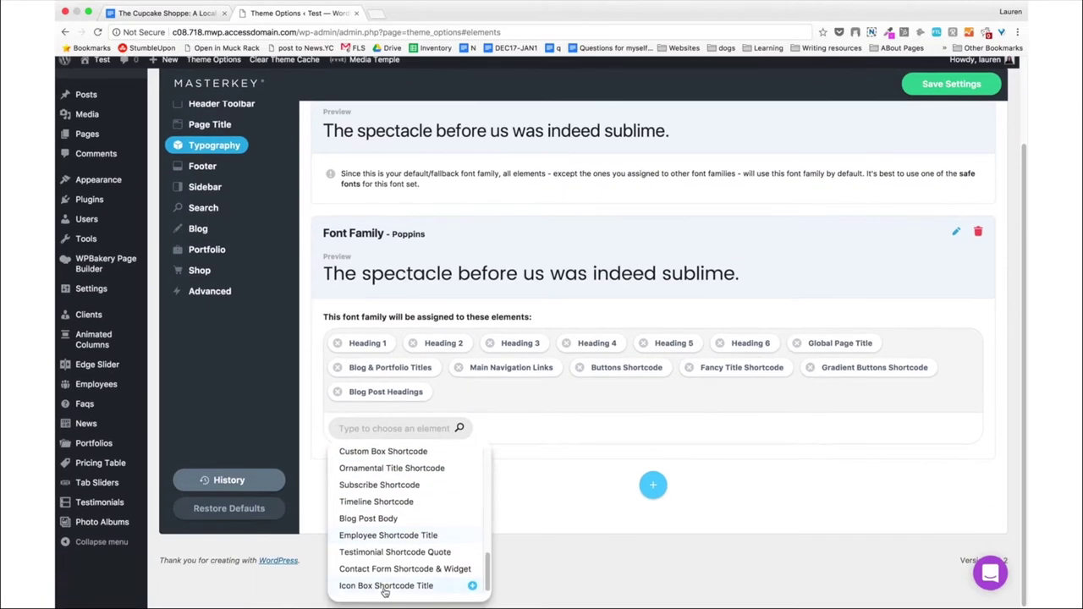
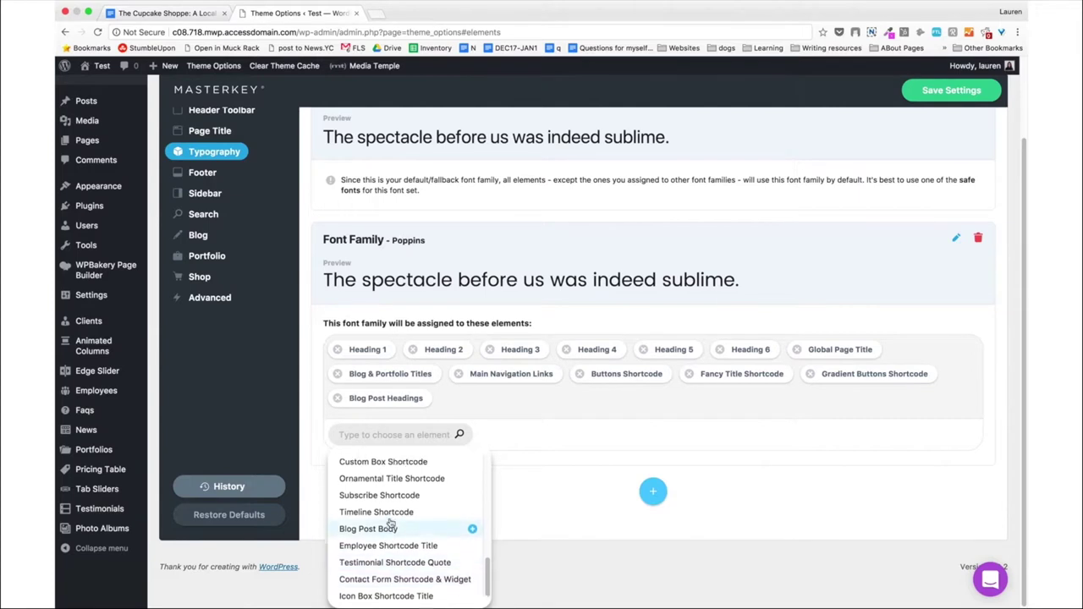
Add Subscribe Shortcode, Pricing Table Headings and Edge Slider Title to the Poppins font's elements.
scroll(387, 542, up, 1)
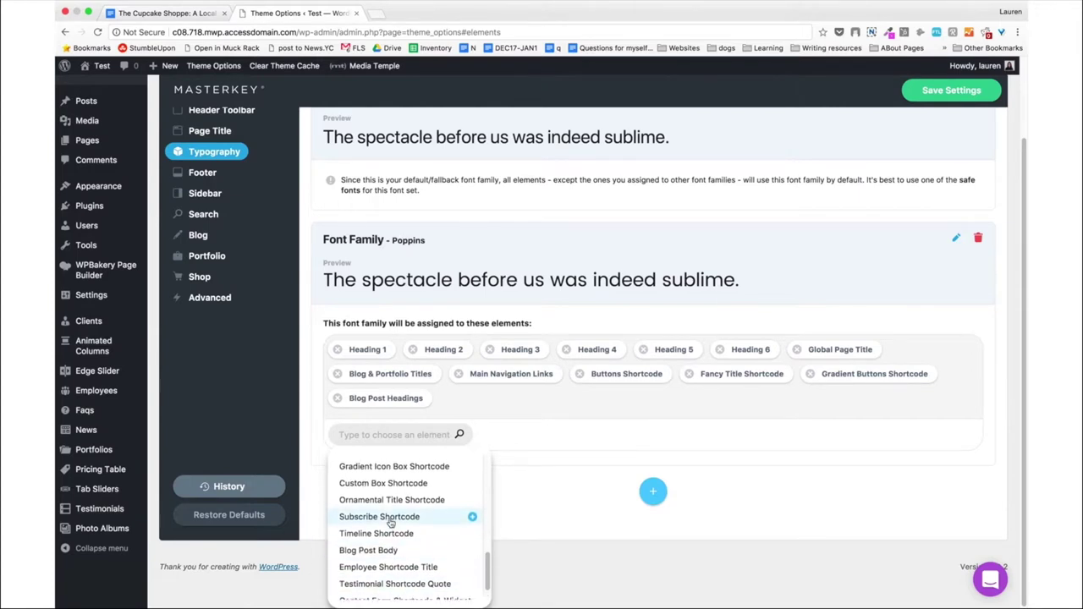
click(387, 517)
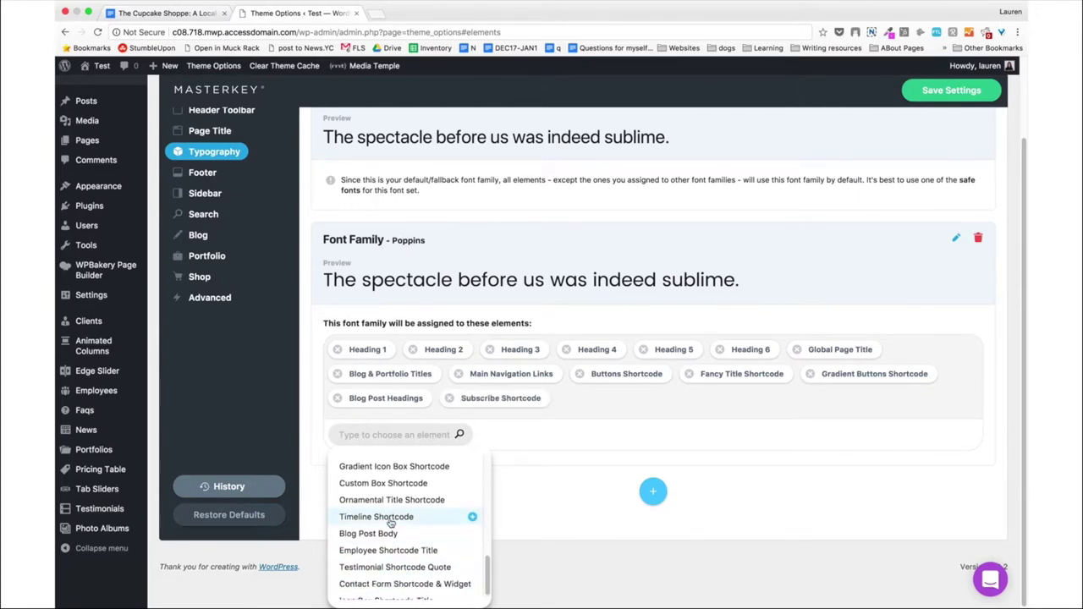
scroll(391, 523, up, 3)
scroll(391, 523, up, 5)
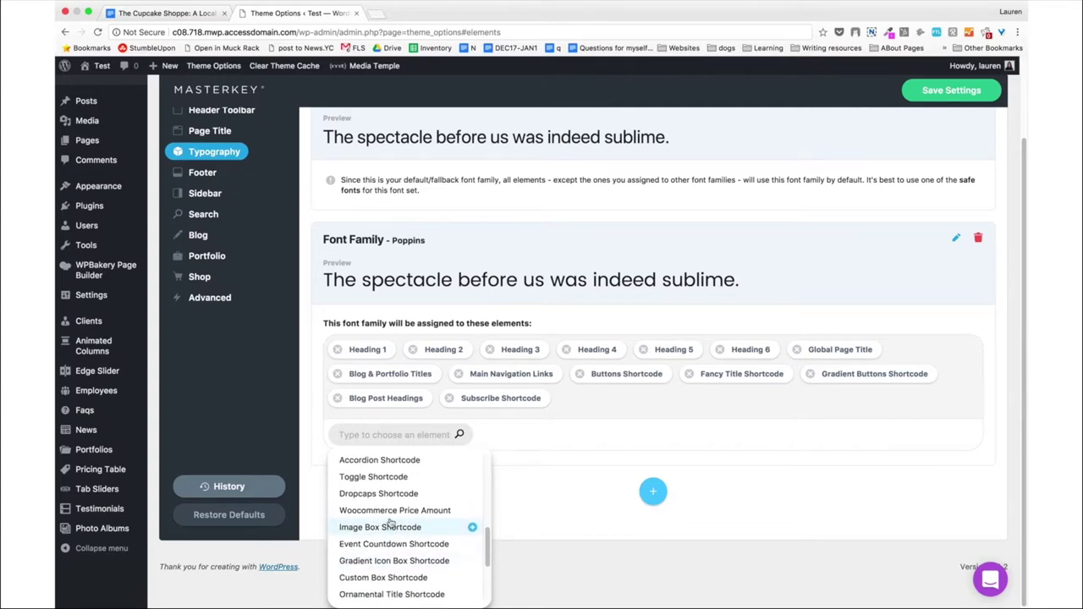
scroll(390, 523, up, 3)
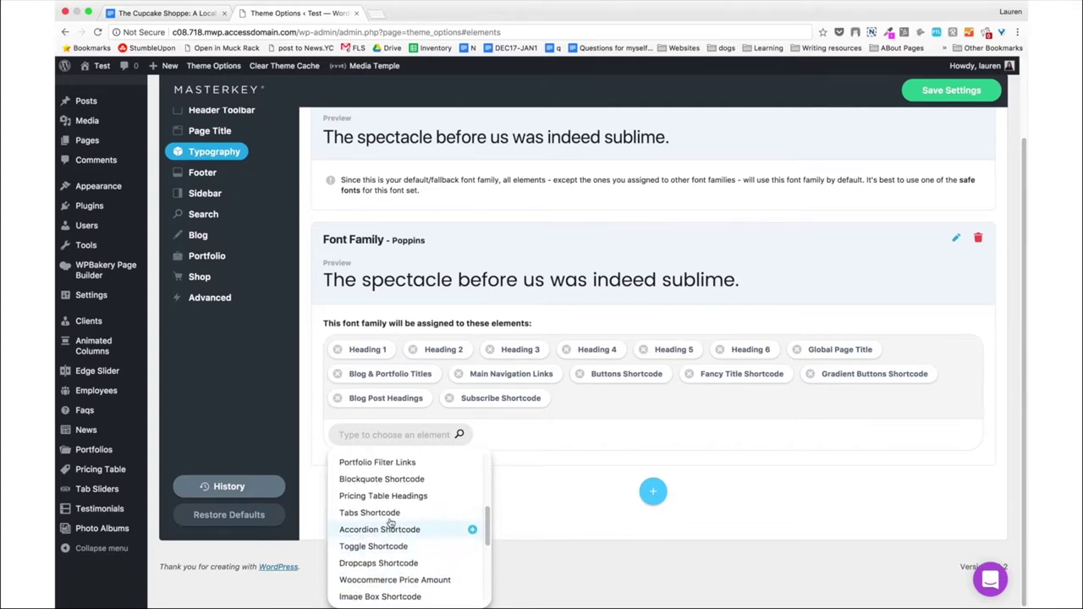
click(390, 521)
scroll(390, 523, up, 3)
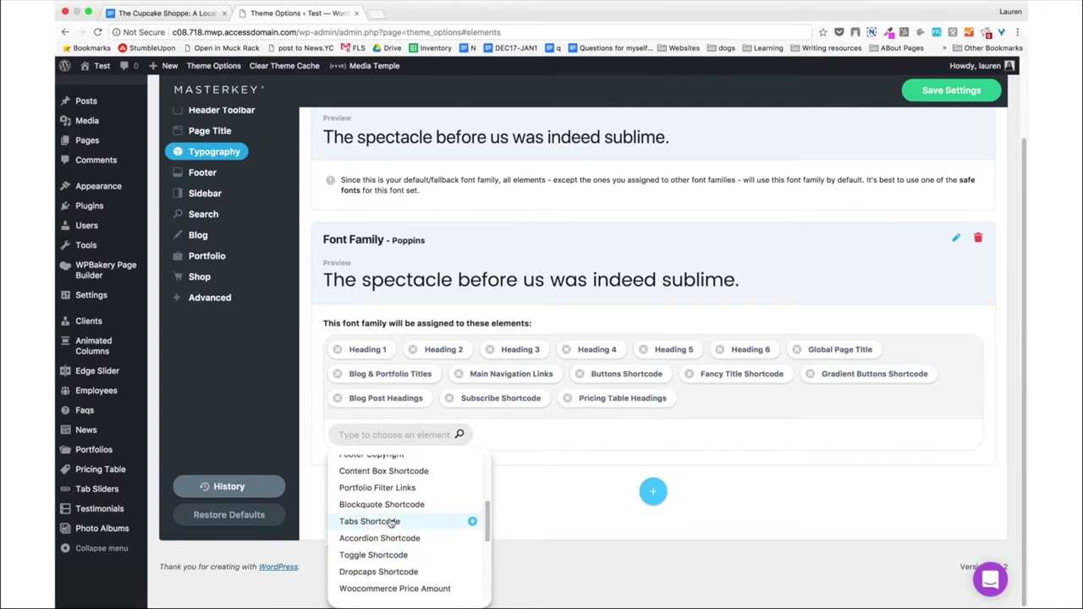
scroll(390, 523, up, 2)
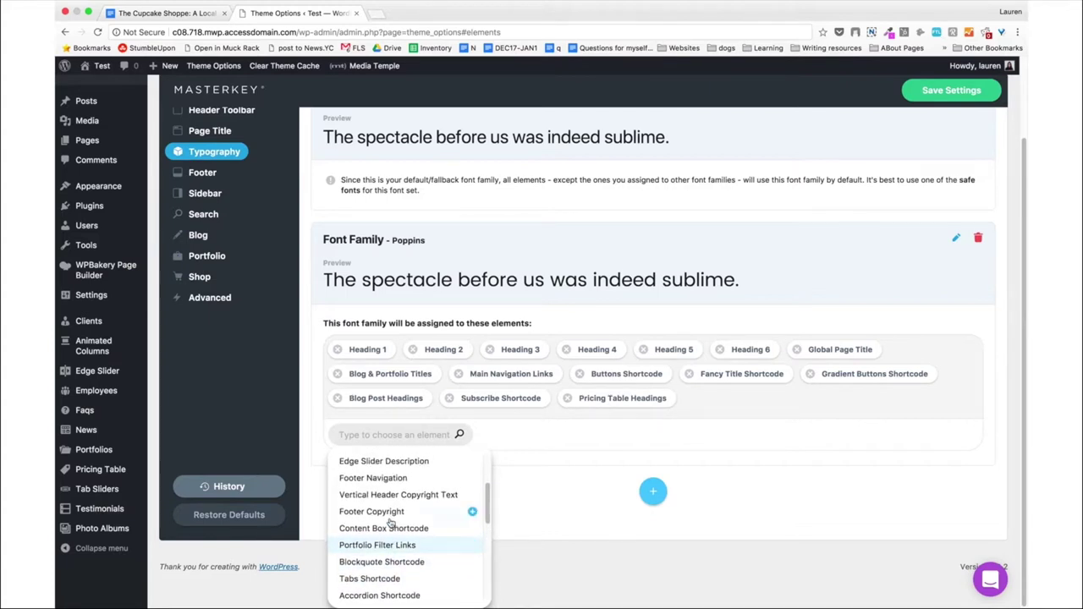
scroll(390, 523, up, 4)
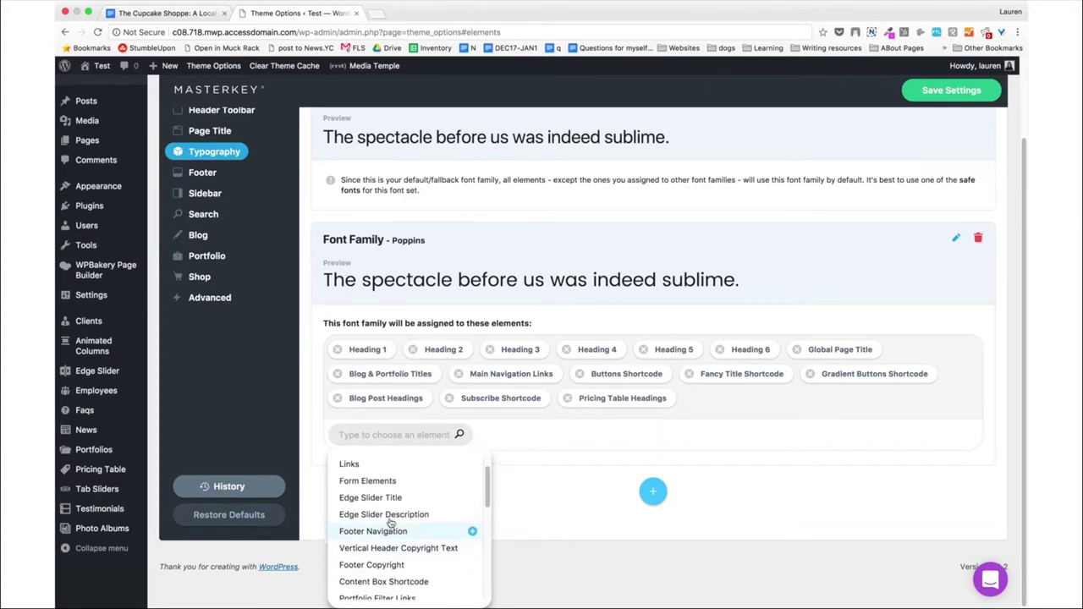
click(391, 522)
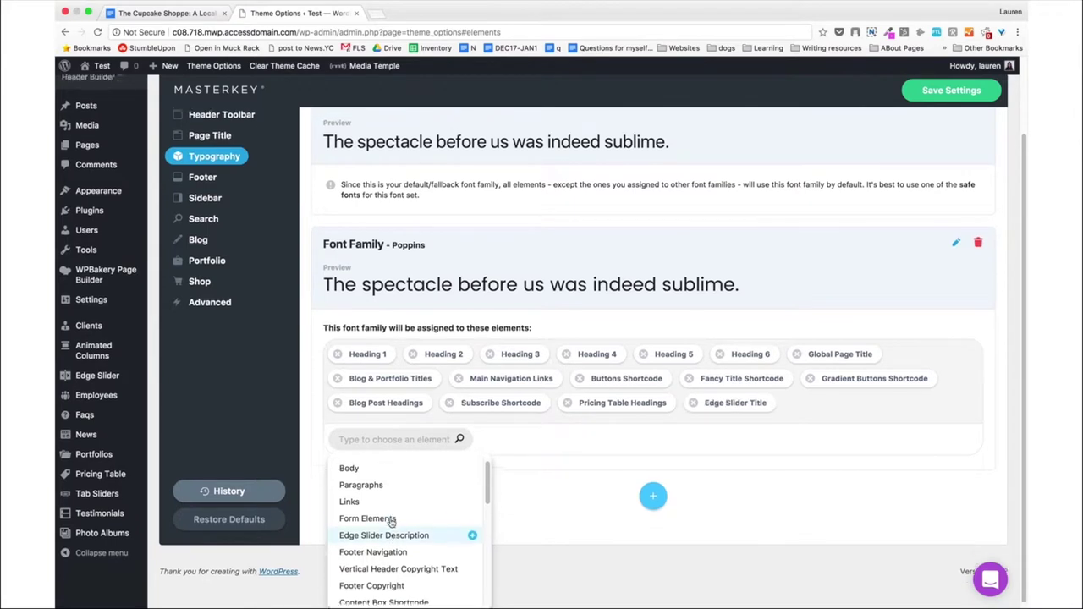
scroll(391, 523, up, 1)
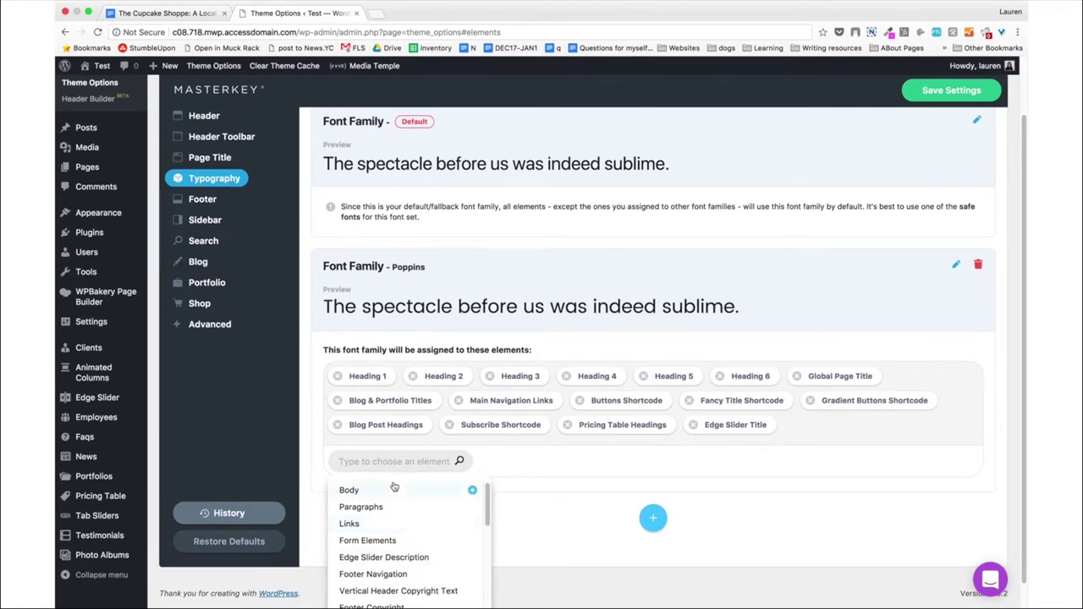
click(587, 527)
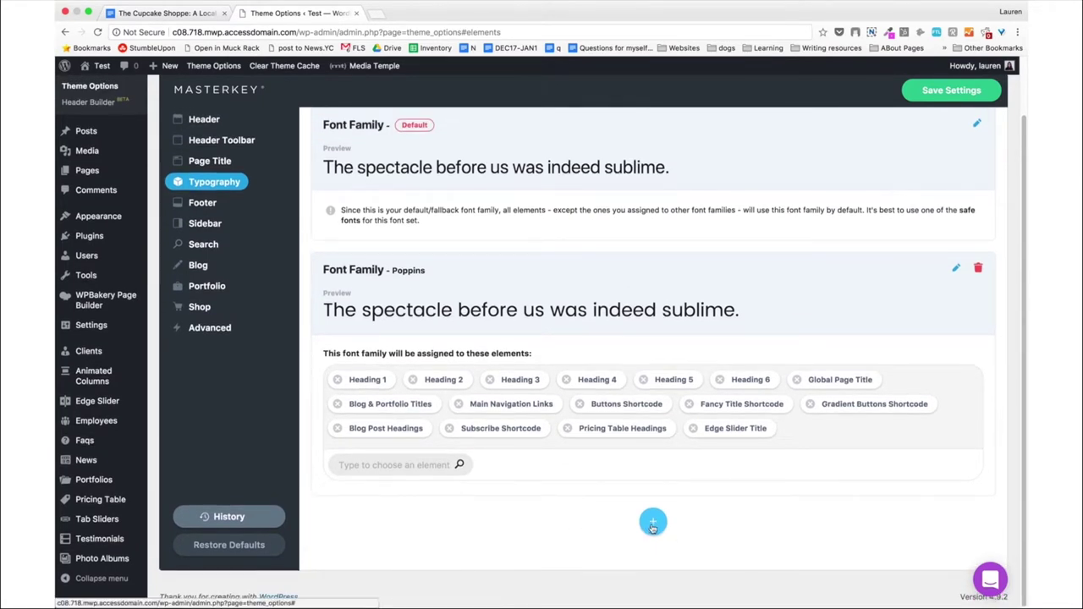
Add a new font family set to Roboto instead of the default Arial.
click(652, 525)
click(467, 479)
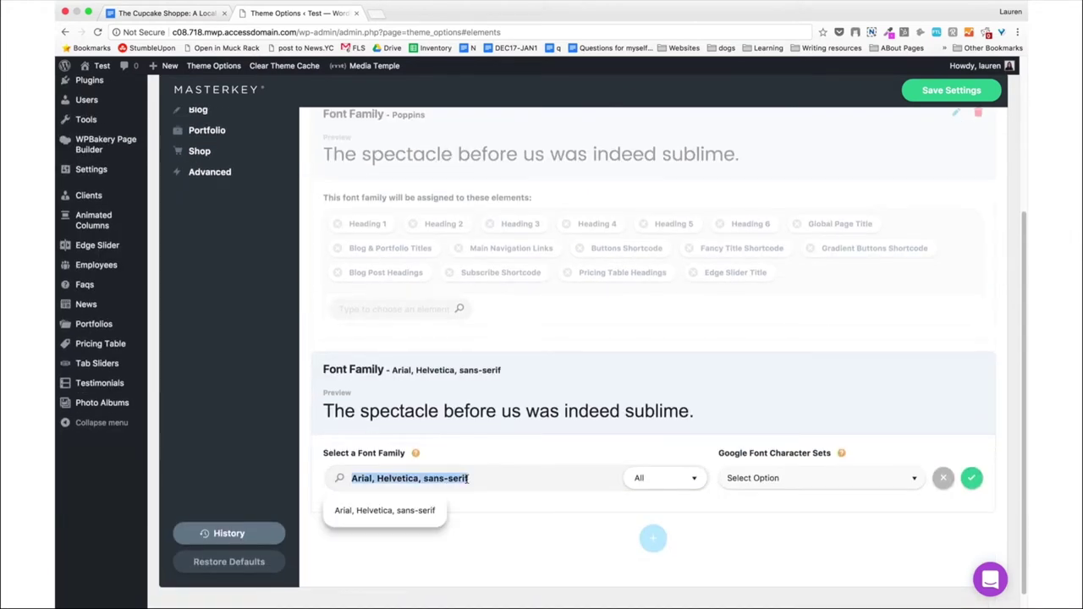
text(robo)
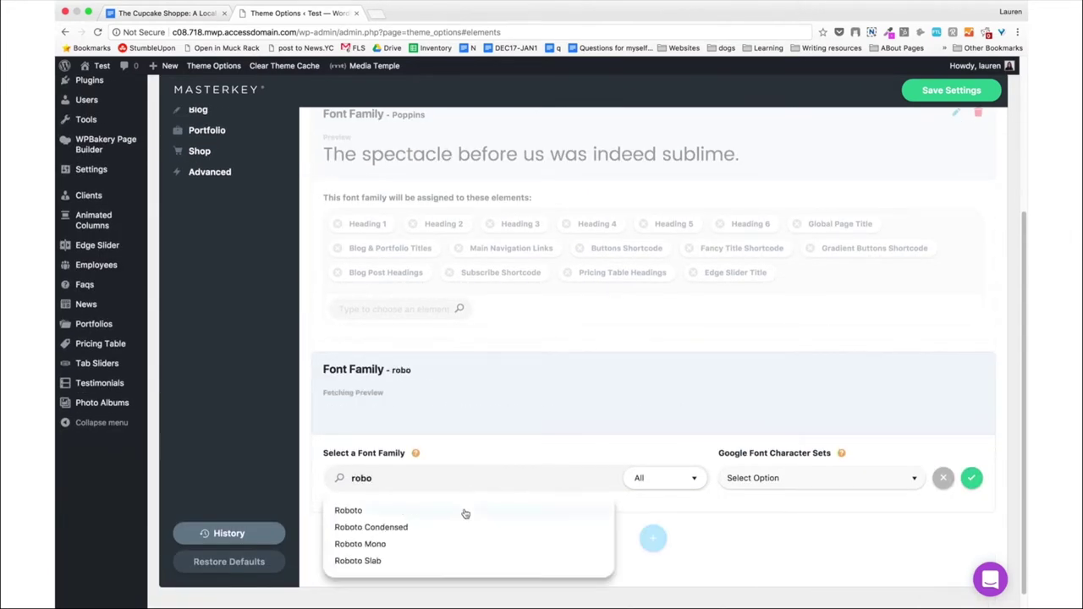
click(454, 511)
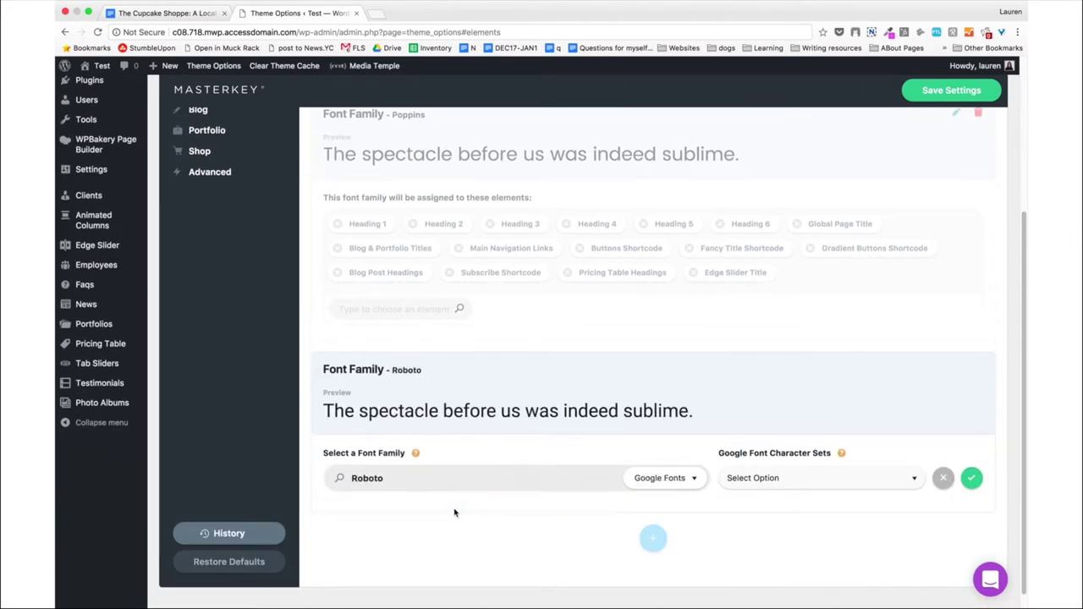
click(649, 532)
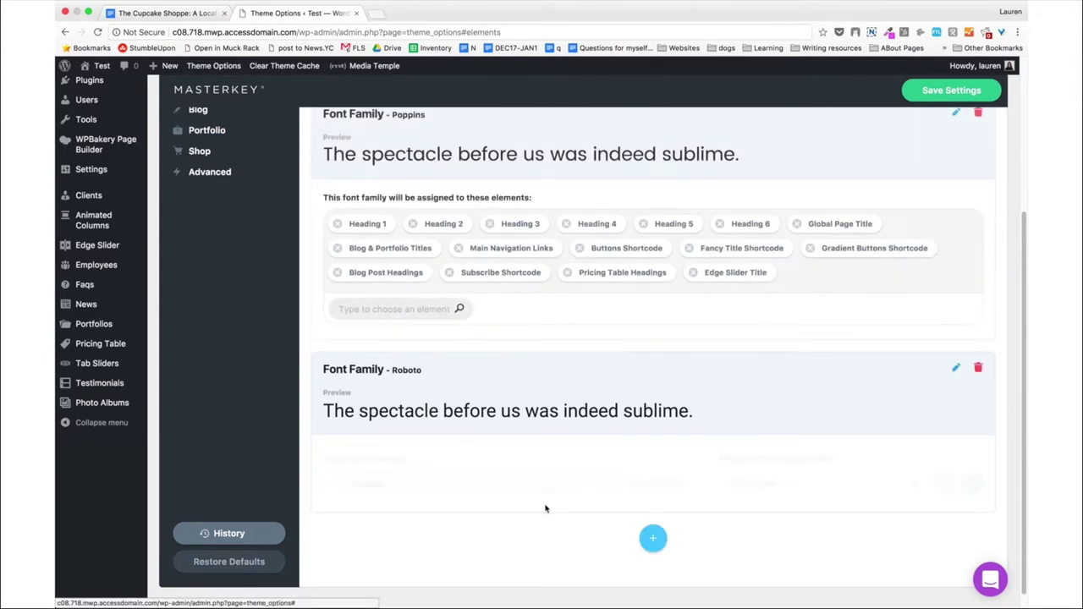
Assign Body and Paragraphs to the Roboto font and save the typography settings.
click(430, 513)
text(b)
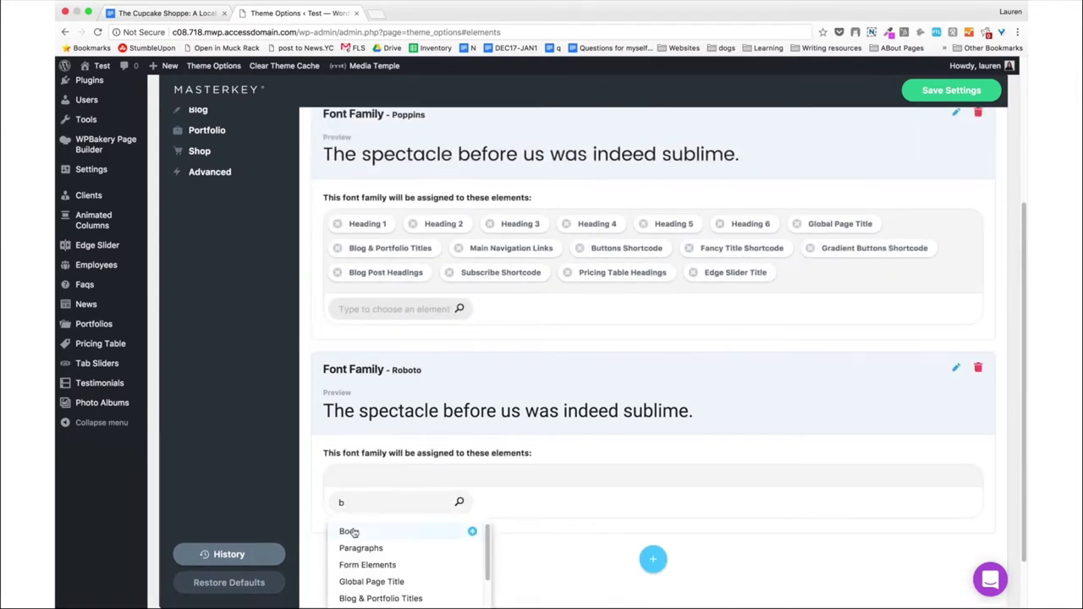
click(372, 528)
click(387, 546)
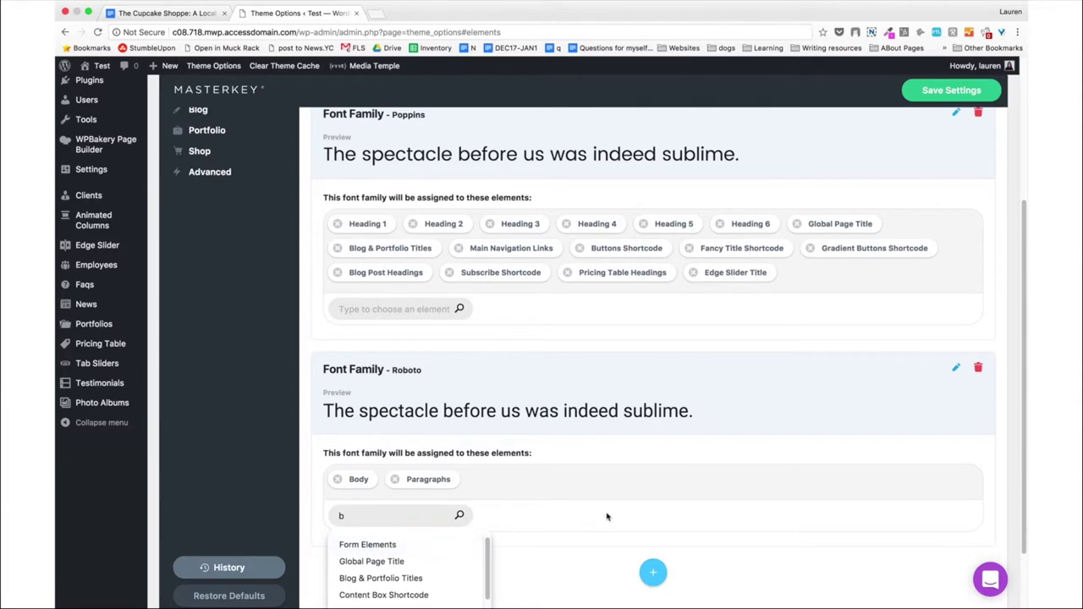
click(598, 542)
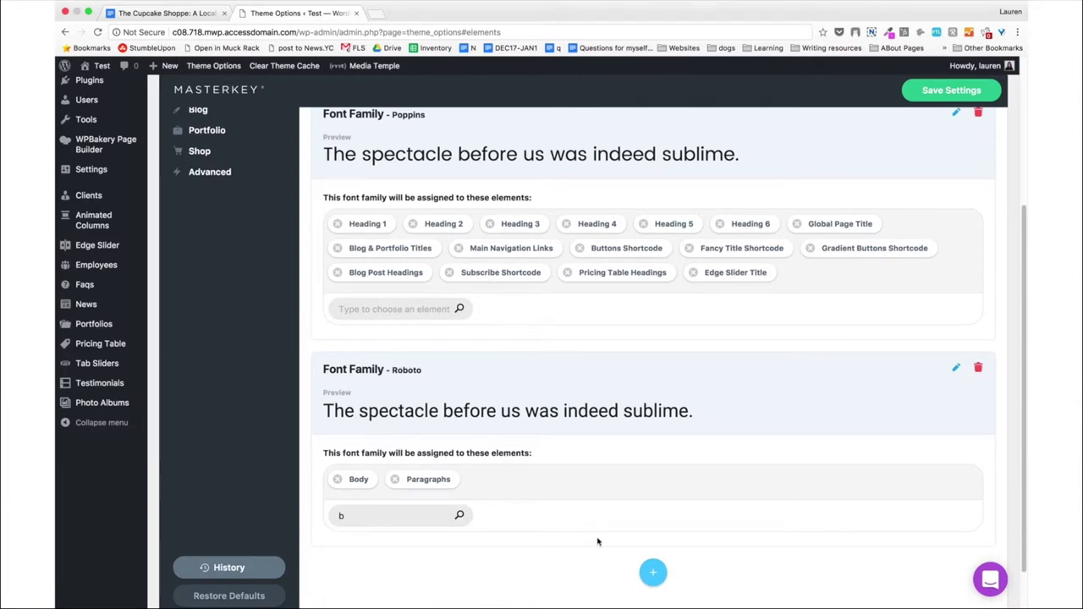
click(924, 97)
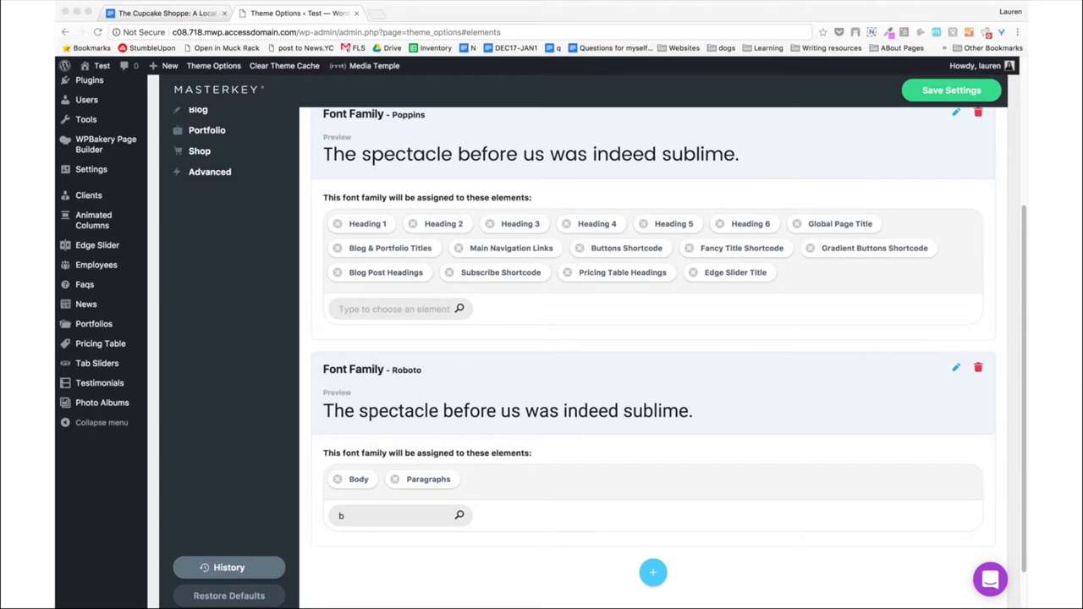
Switch the header toolbar off in the Header options.
scroll(812, 362, up, 5)
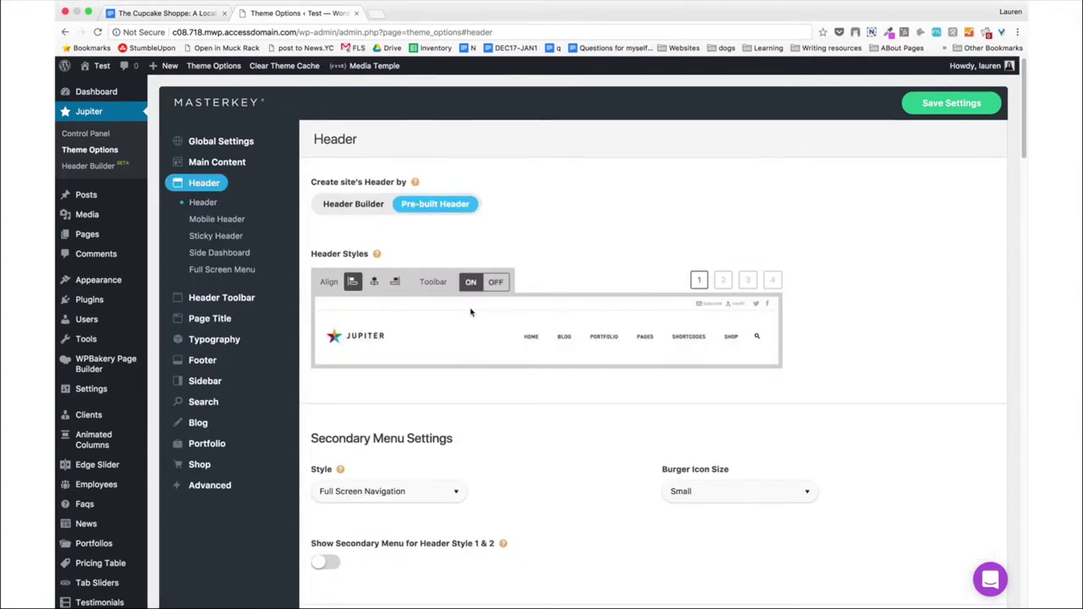
scroll(563, 234, down, 3)
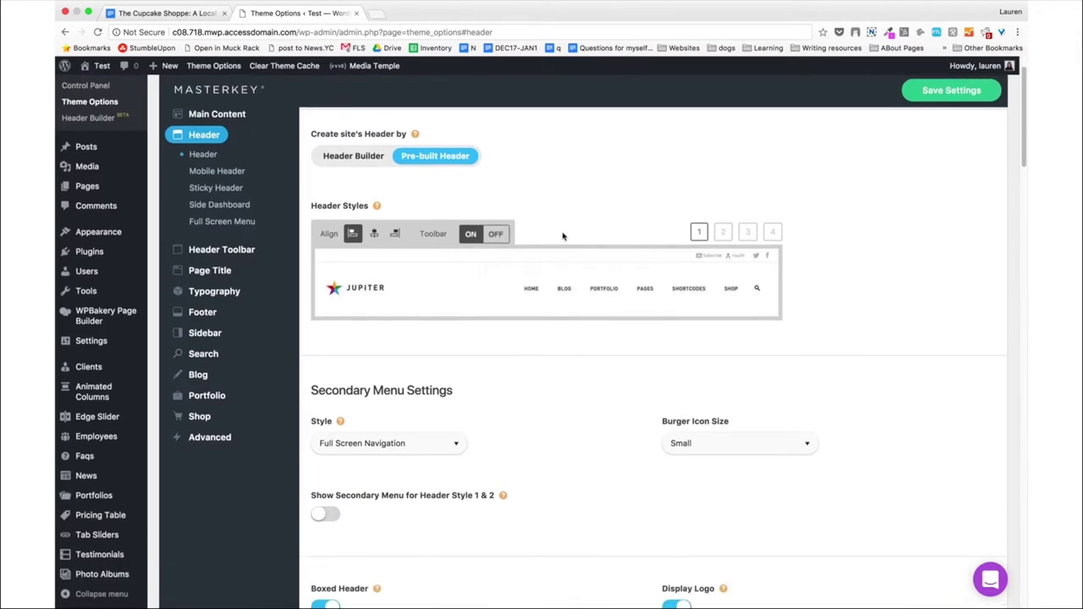
click(495, 216)
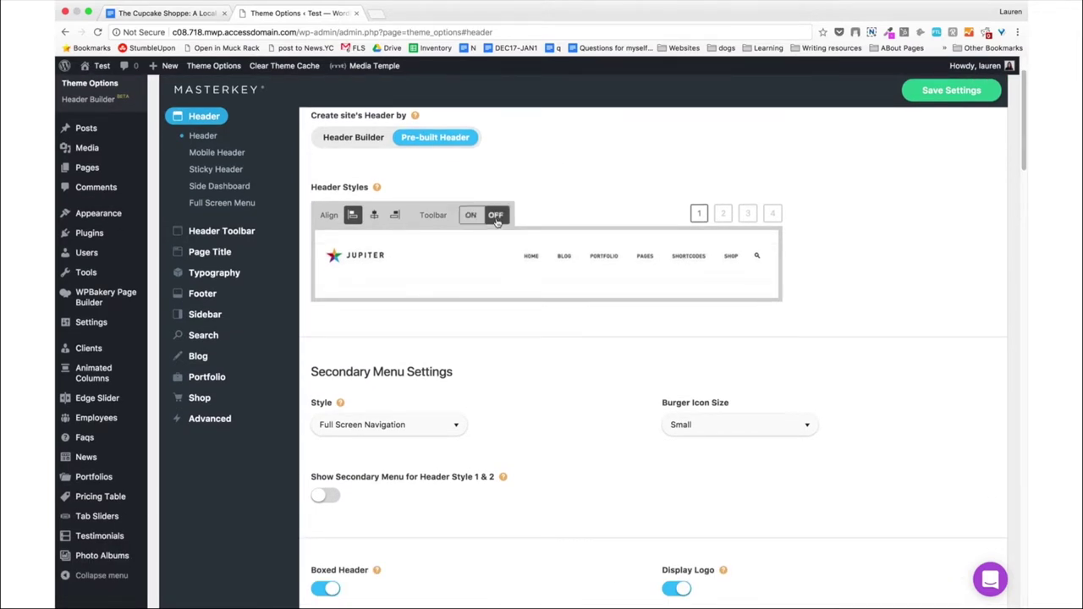
Preview header styles 2–4, then return to style 1 with center alignment.
click(730, 217)
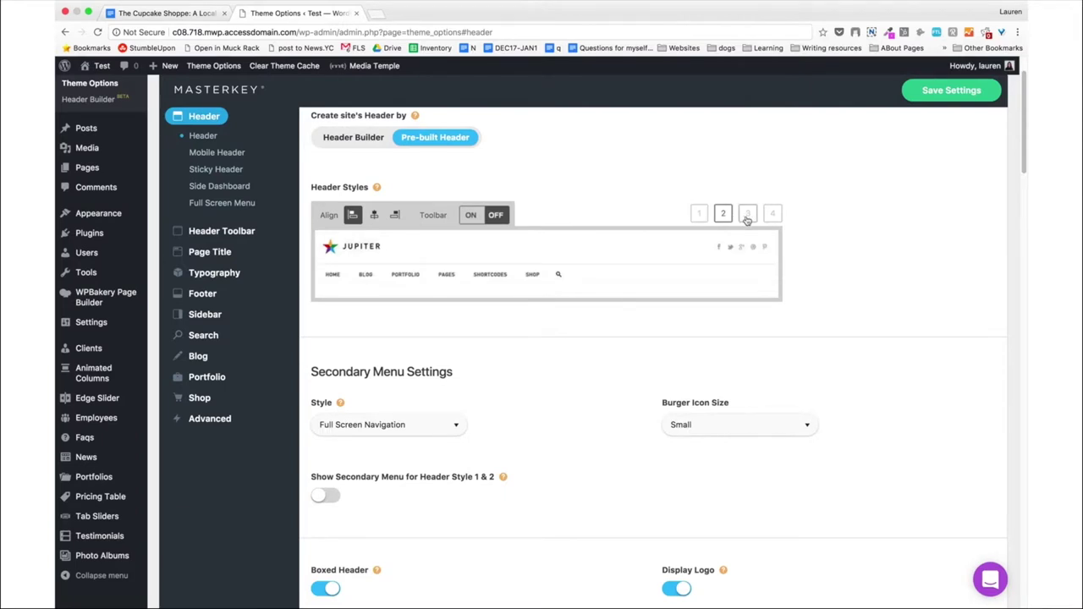
click(747, 216)
click(770, 216)
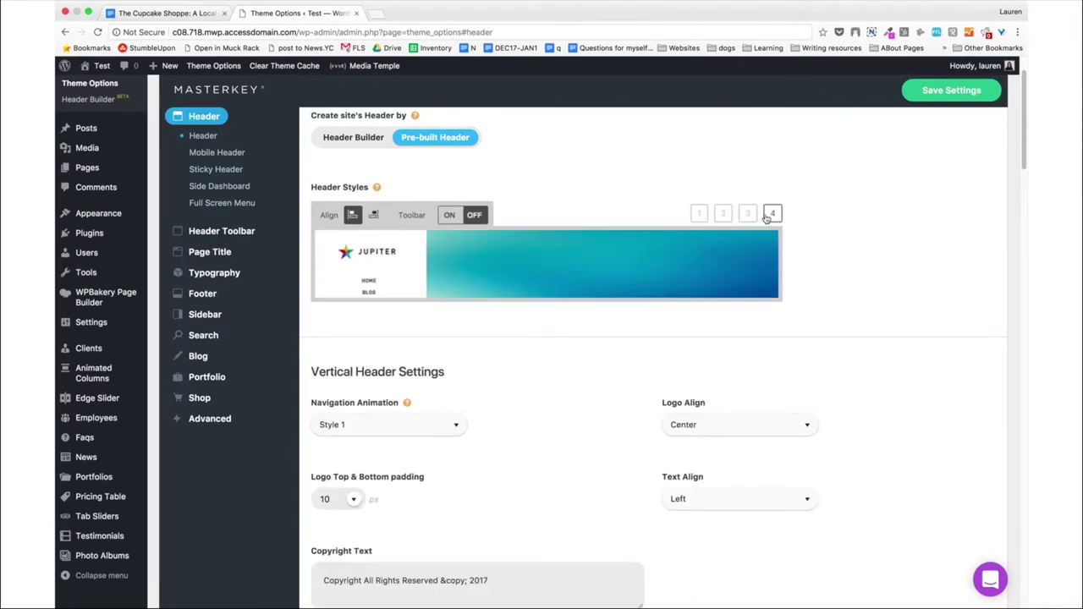
click(699, 214)
click(374, 216)
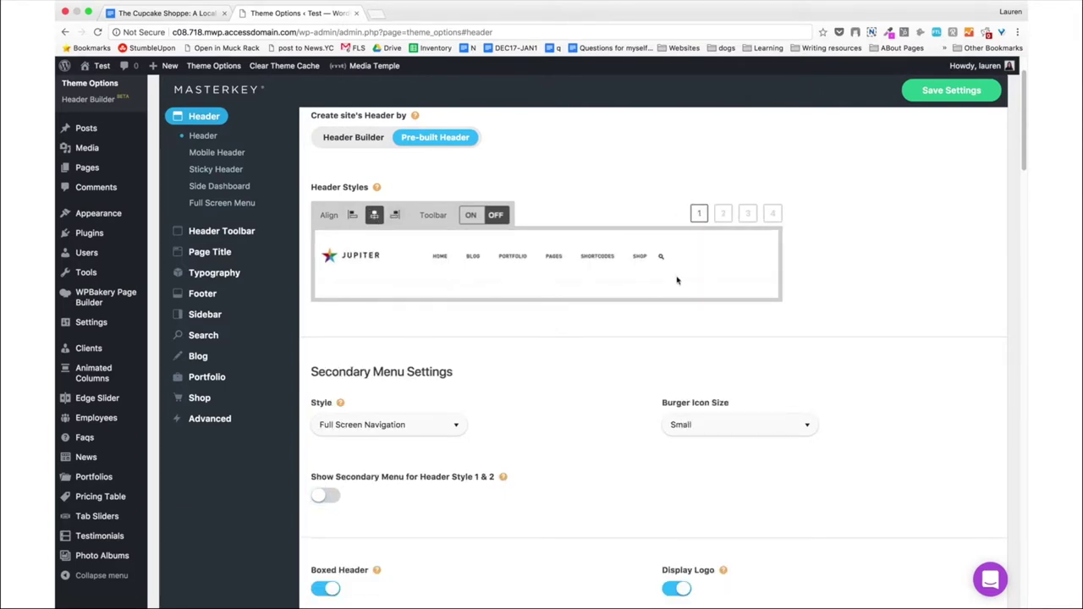
scroll(663, 292, down, 4)
scroll(664, 294, down, 2)
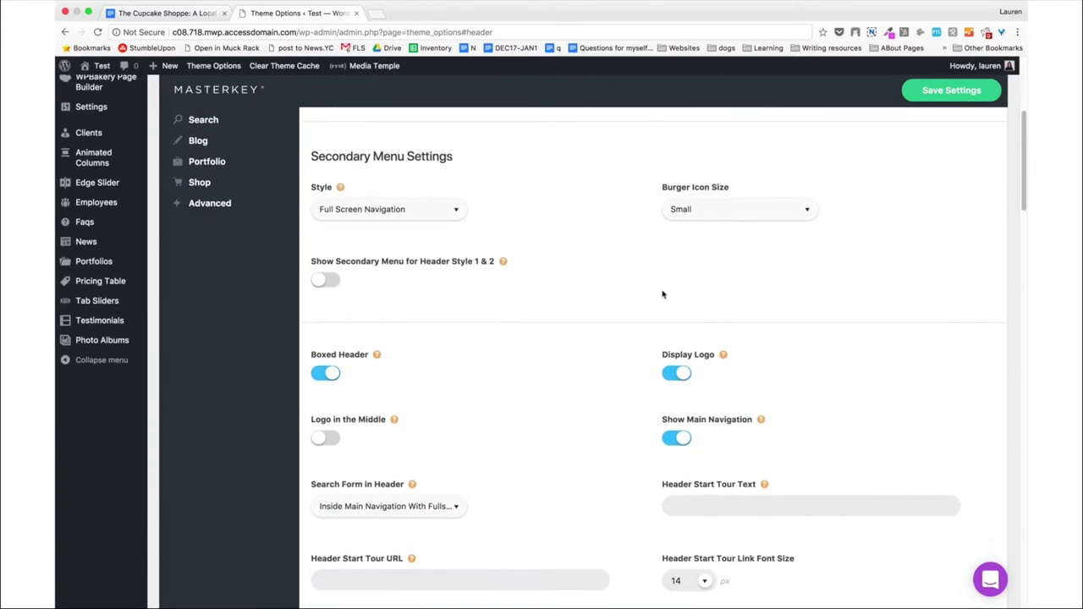
Keep Full Screen Navigation as the secondary menu style.
click(457, 218)
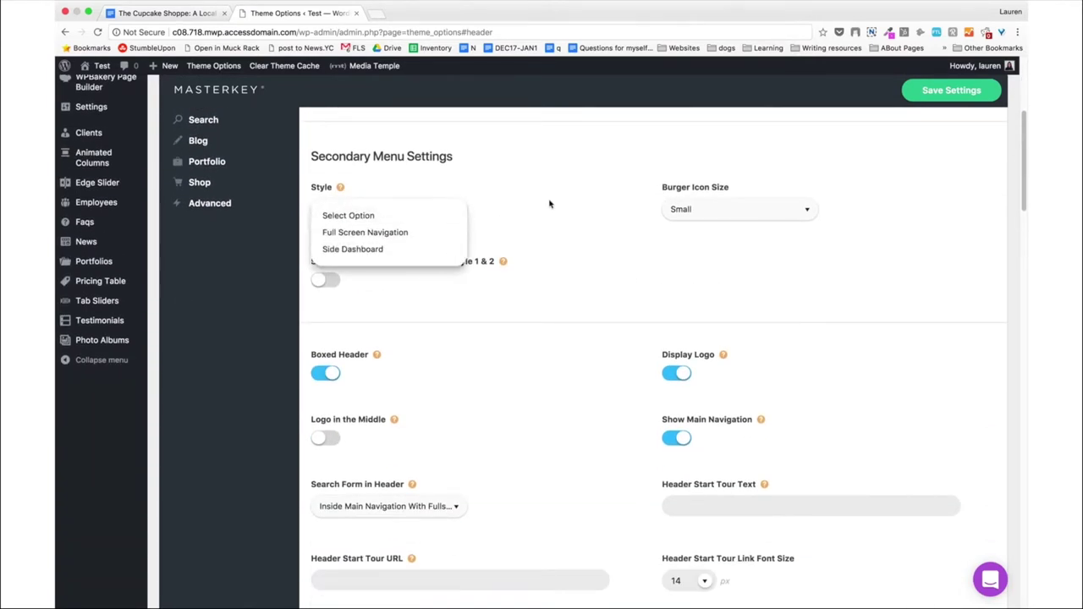
click(555, 205)
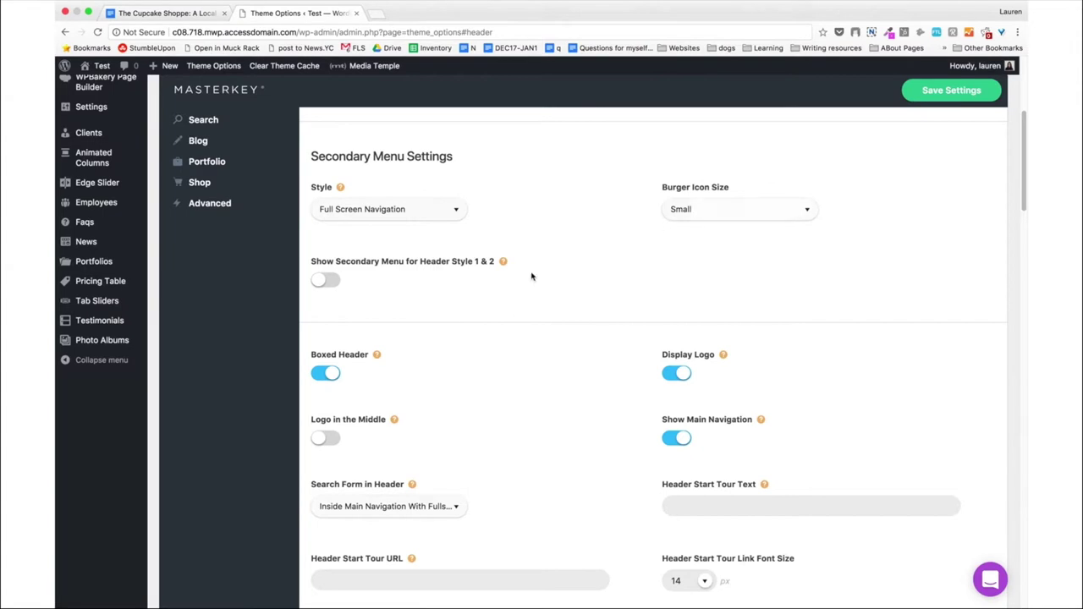
scroll(378, 312, down, 4)
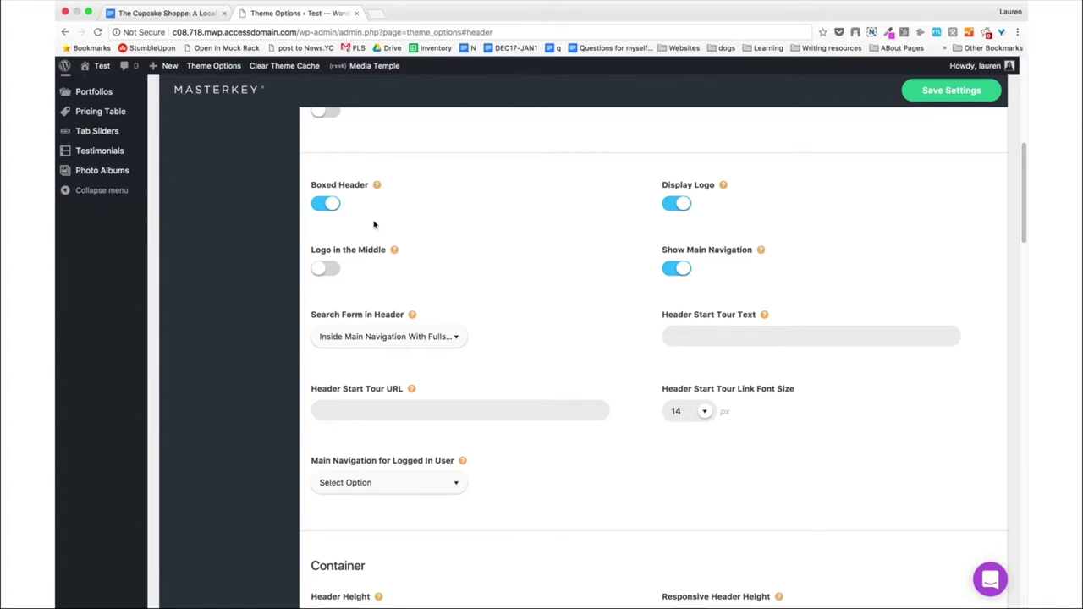
scroll(374, 224, down, 3)
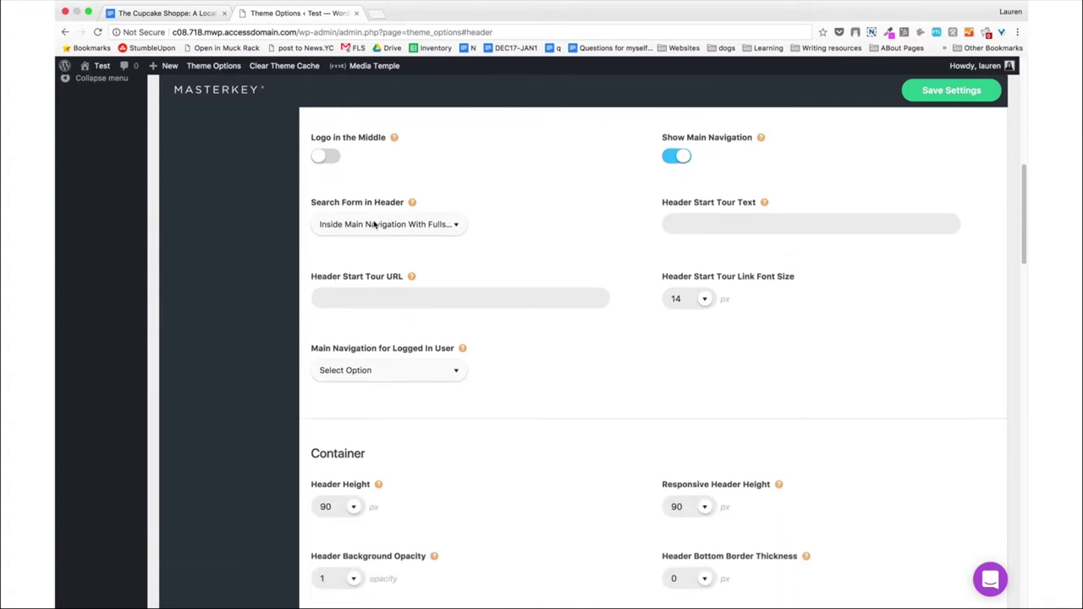
Set Search Form in Header to No Thanks! and scroll down to the Menu section.
click(375, 225)
click(364, 247)
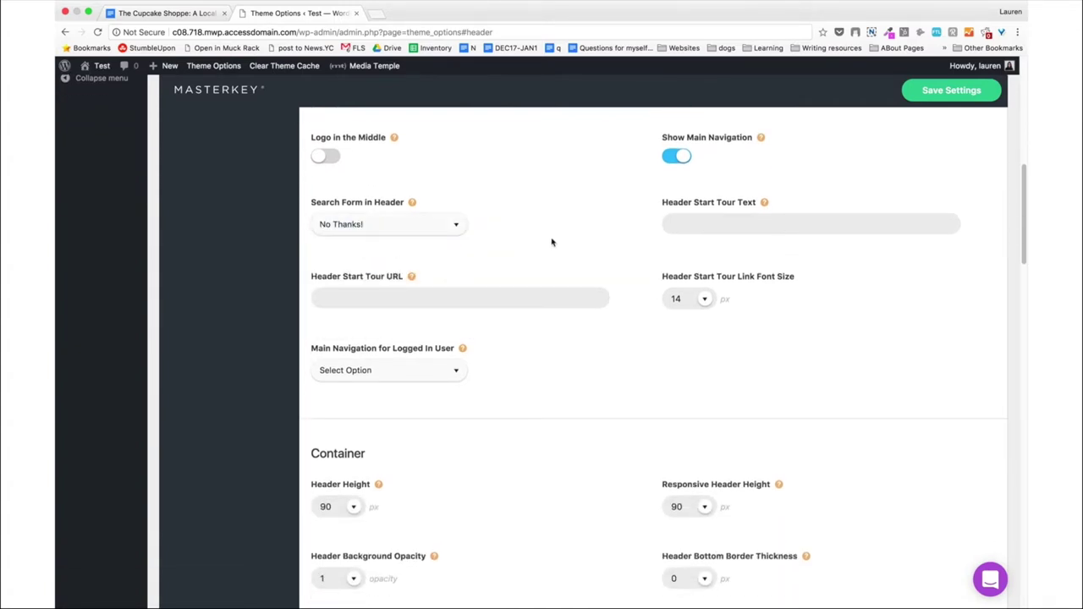
scroll(551, 242, down, 3)
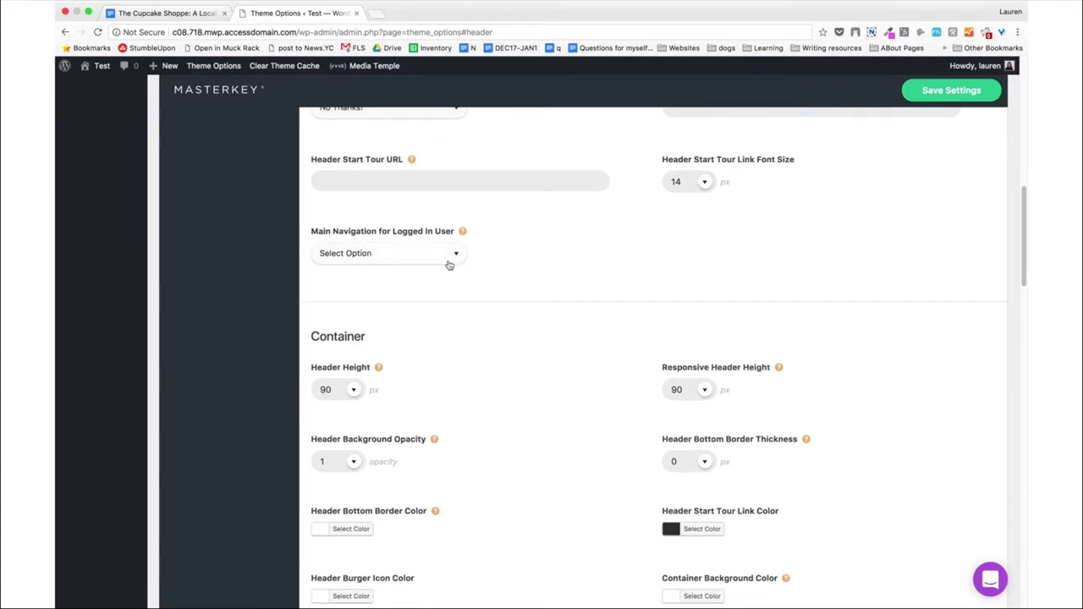
scroll(450, 288, down, 3)
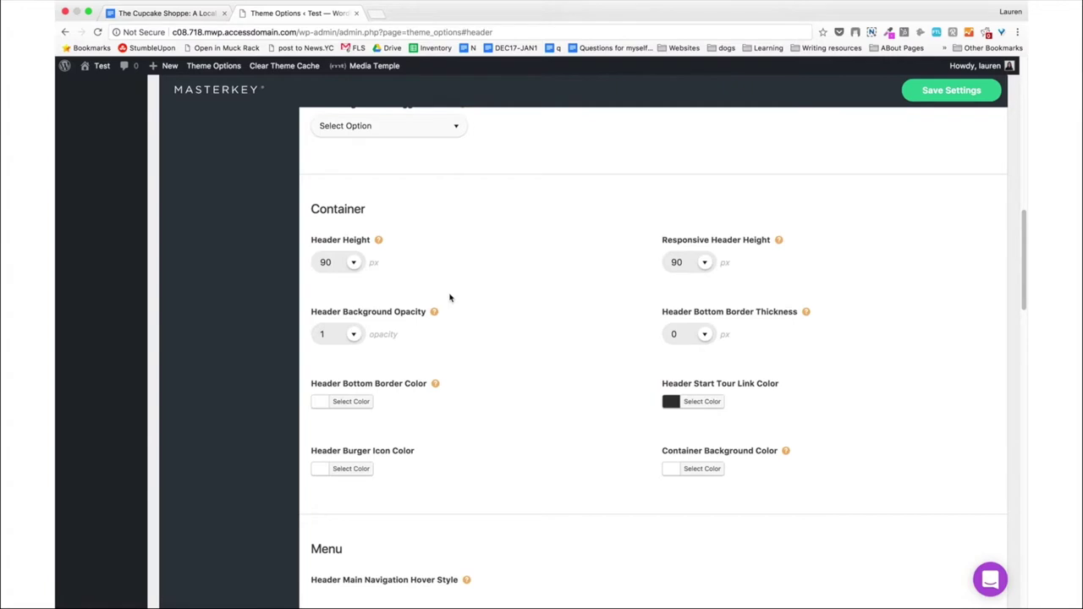
scroll(449, 298, down, 3)
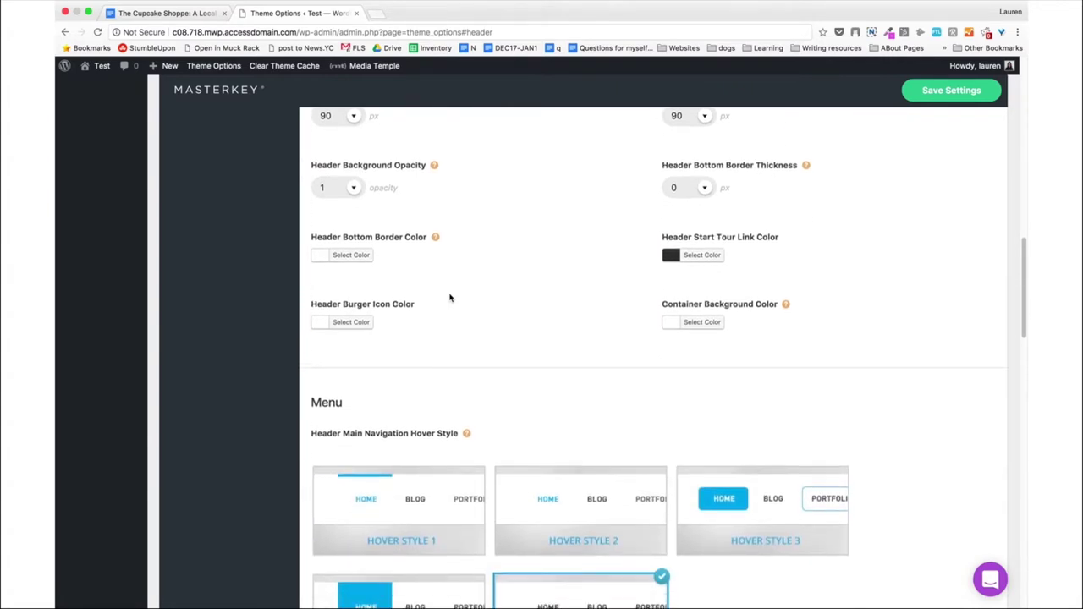
scroll(449, 298, down, 5)
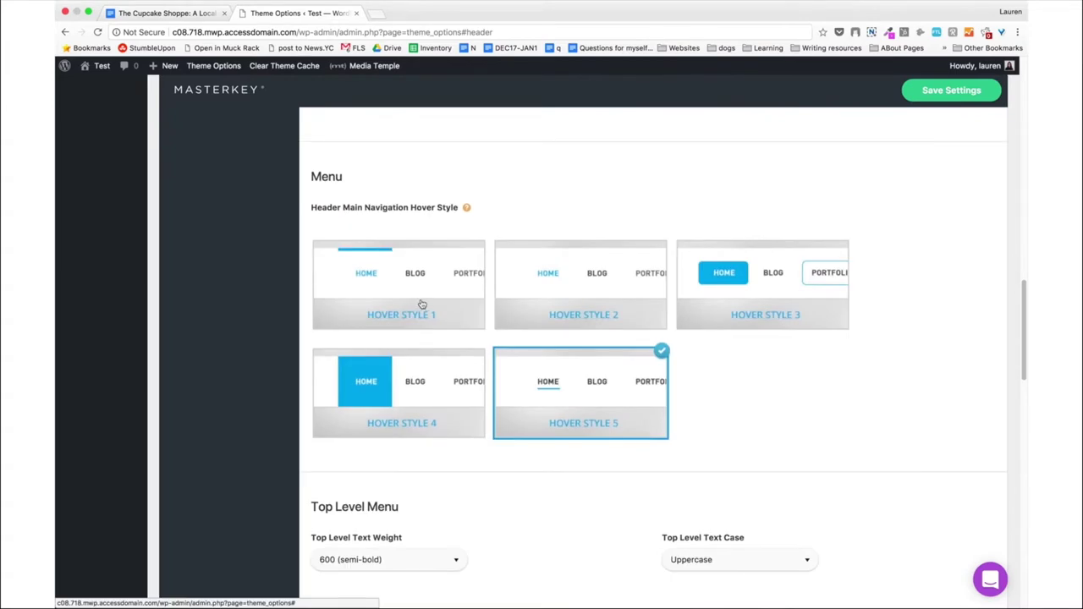
Choose Hover Style 2 for navigation and set top-level text weight to 800.
click(546, 279)
scroll(343, 354, down, 4)
scroll(343, 353, down, 1)
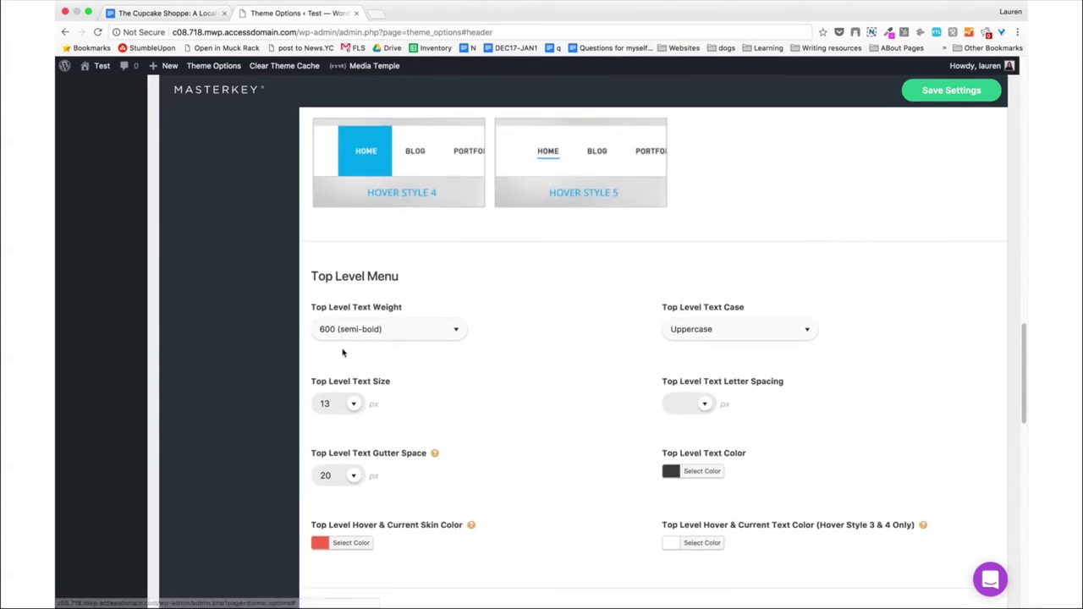
click(364, 319)
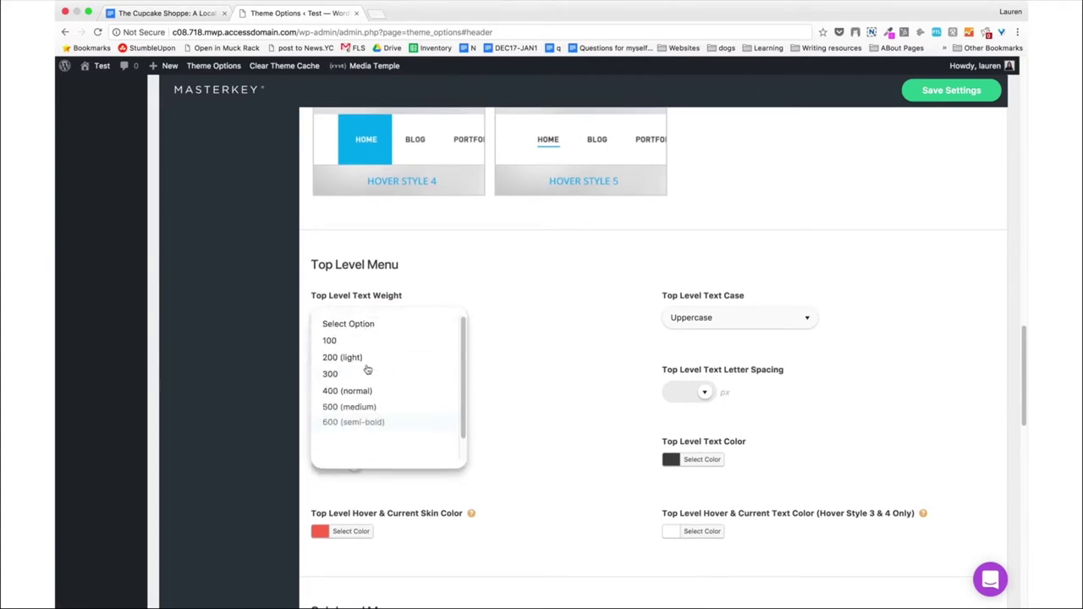
scroll(367, 377, down, 5)
click(364, 256)
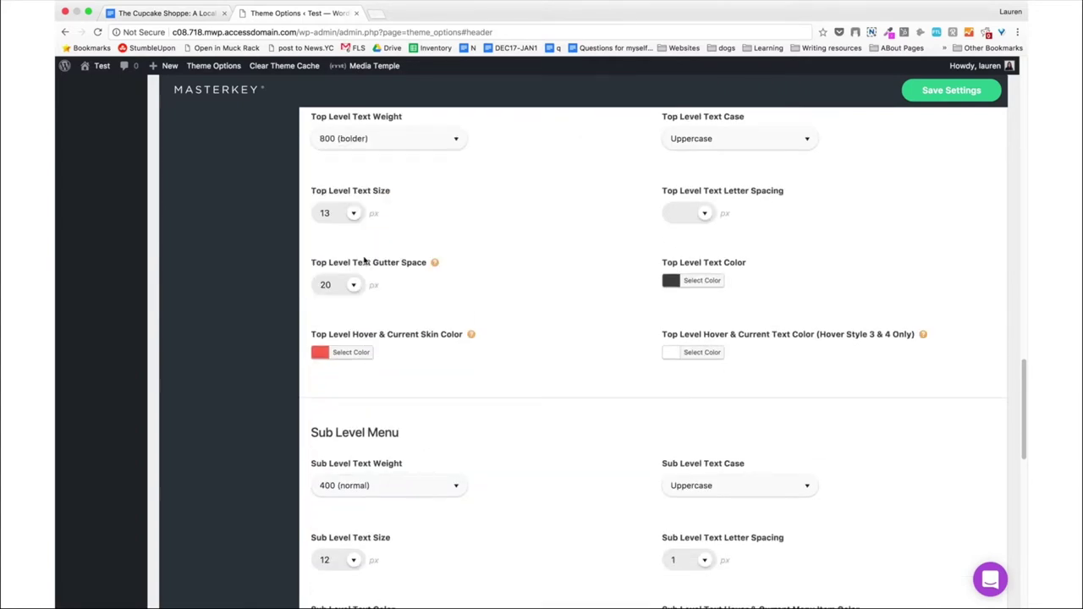
scroll(567, 240, up, 3)
Set top-level text case to None and raise the text weight to 900.
click(719, 250)
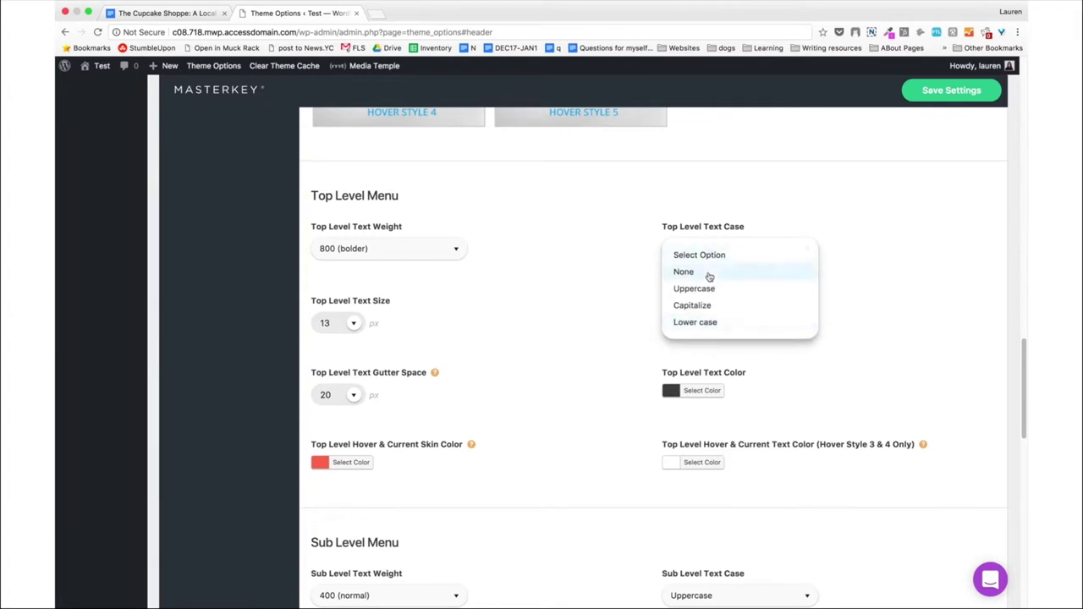
click(709, 273)
scroll(552, 333, down, 2)
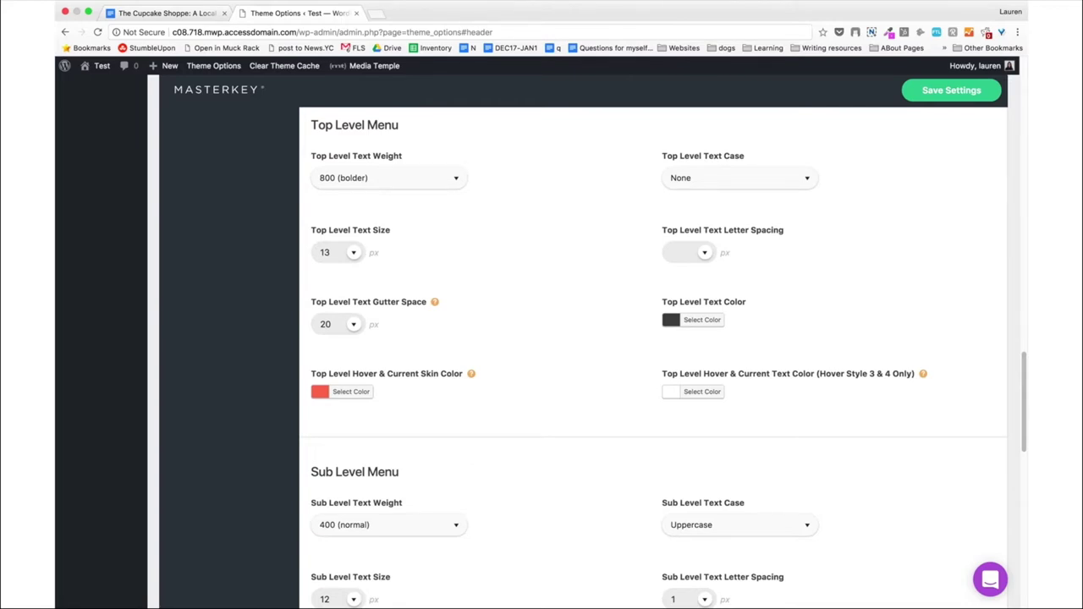
click(380, 181)
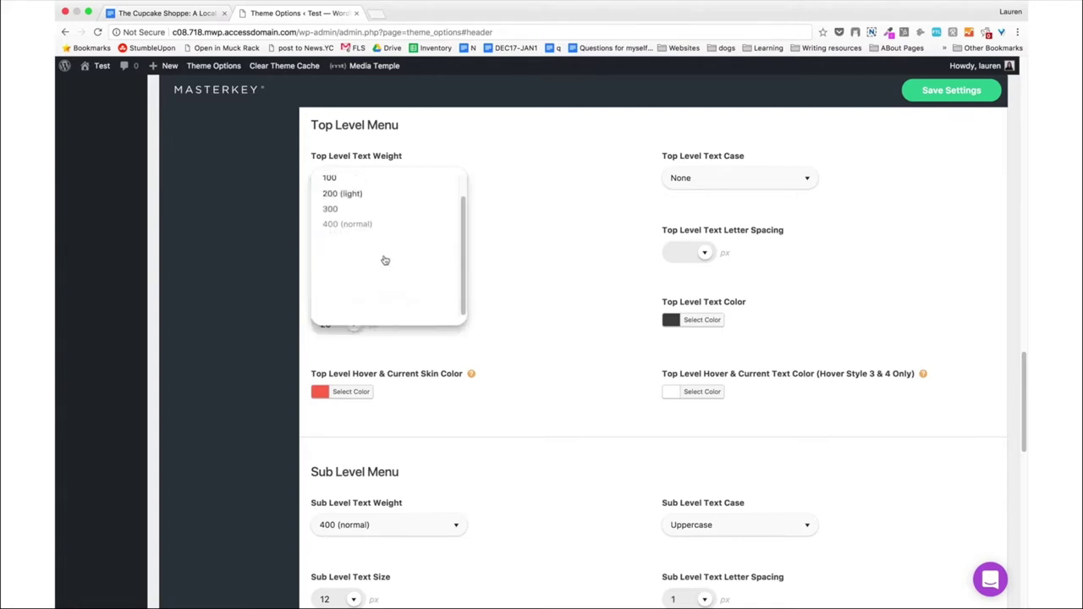
scroll(383, 262, down, 4)
click(363, 163)
scroll(518, 237, up, 4)
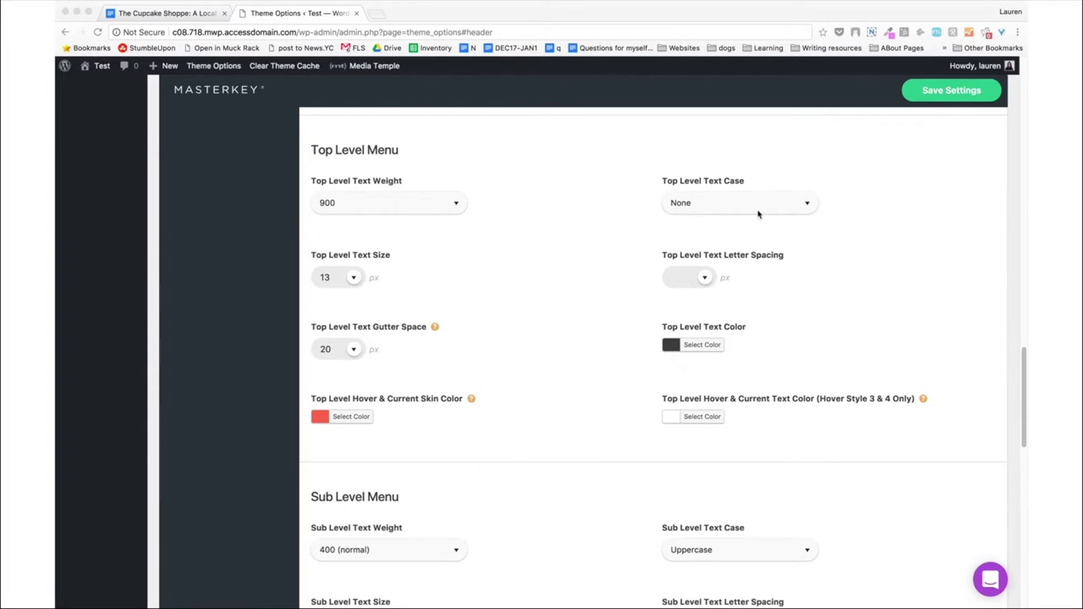
Set top-level text case to Capitalize, text size to 16 and gutter space to 16.
click(759, 215)
click(747, 211)
click(699, 261)
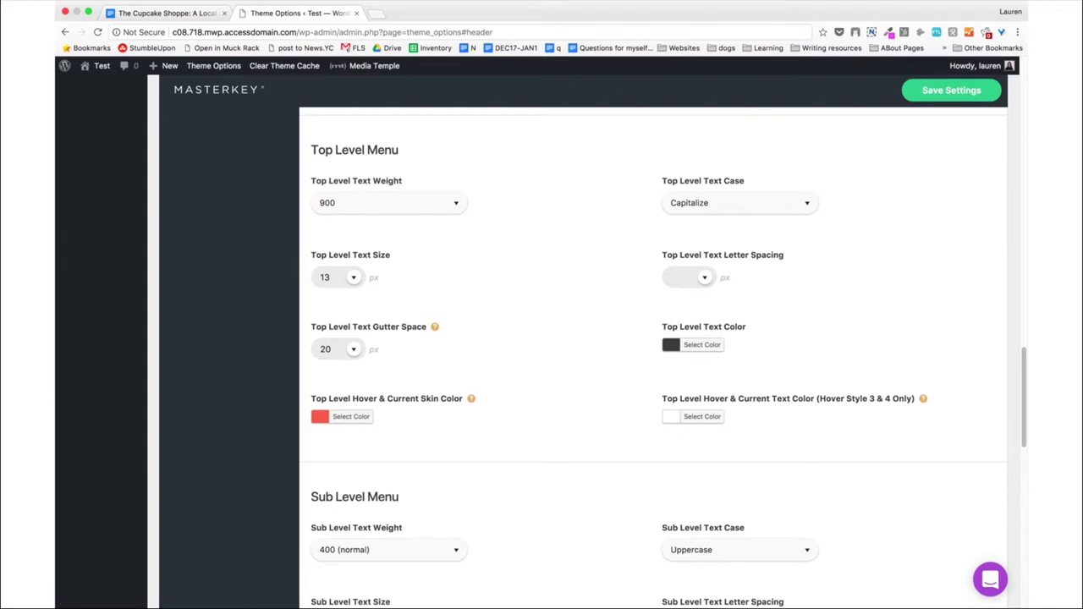
click(325, 277)
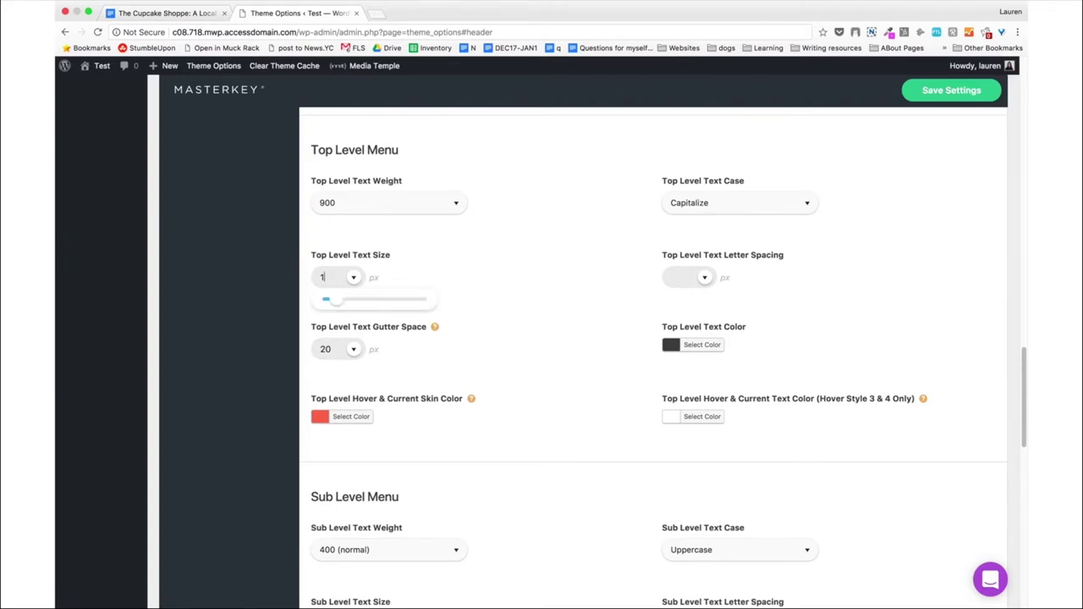
click(483, 263)
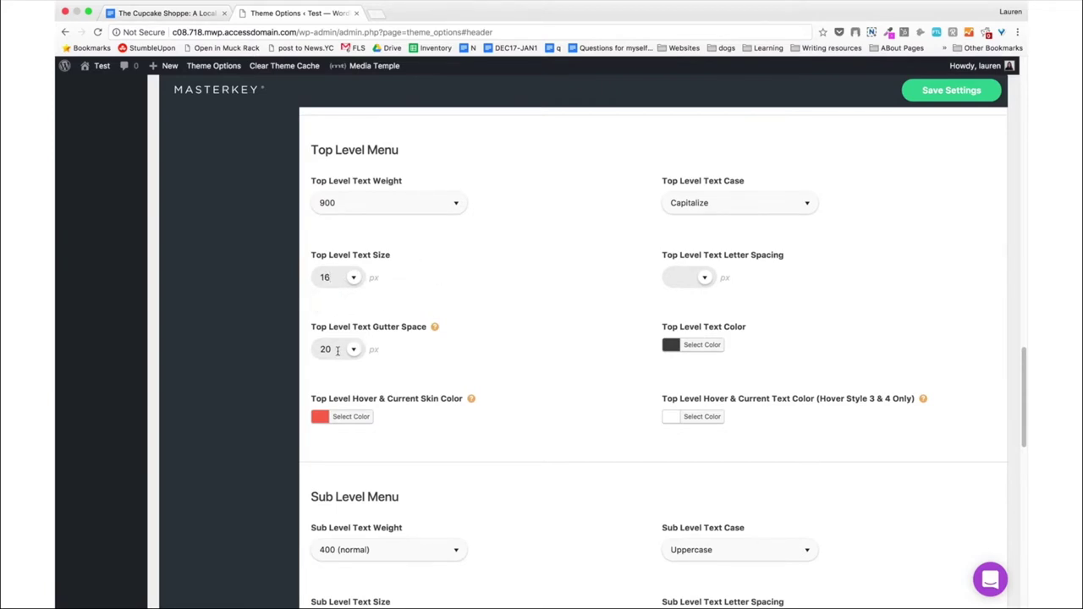
double_click(337, 350)
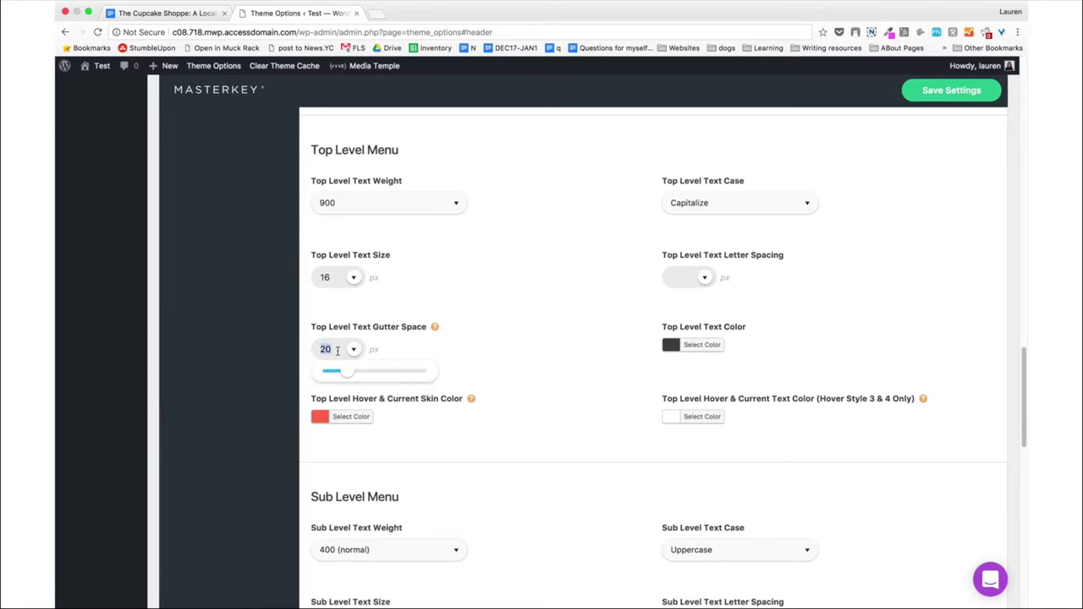
text(16)
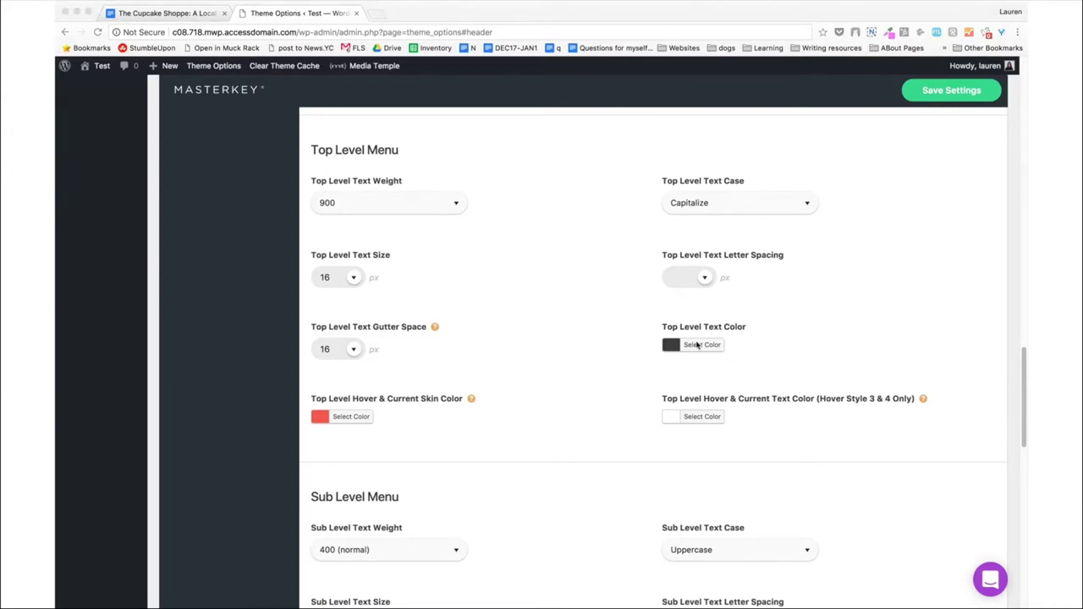
Paste a dark navy hex as the Top Level Text Color.
click(699, 345)
double_click(748, 344)
key(ctrl+v)
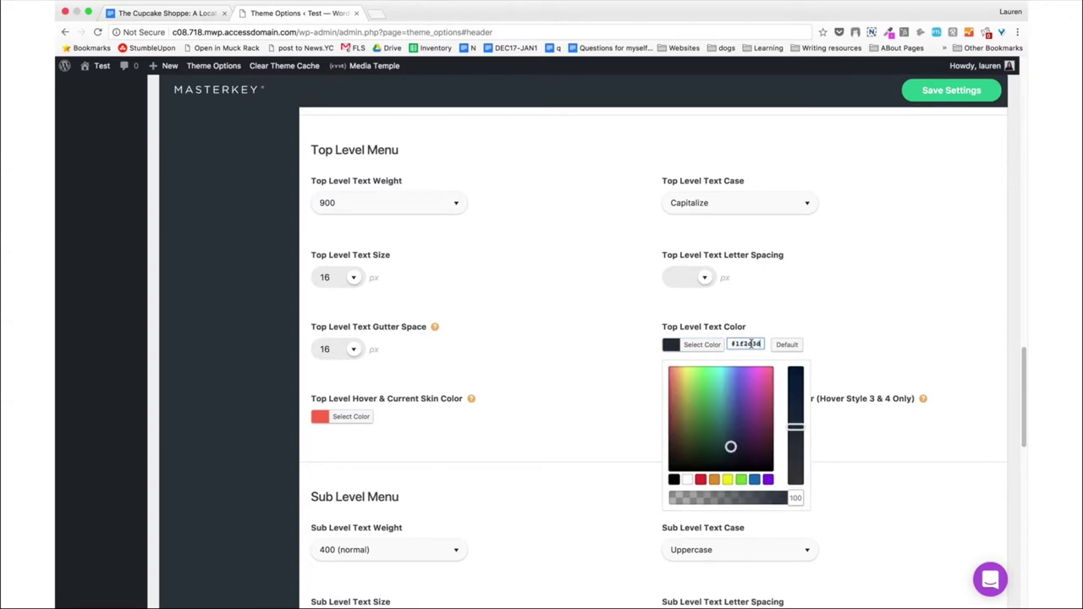
click(572, 345)
scroll(668, 448, down, 3)
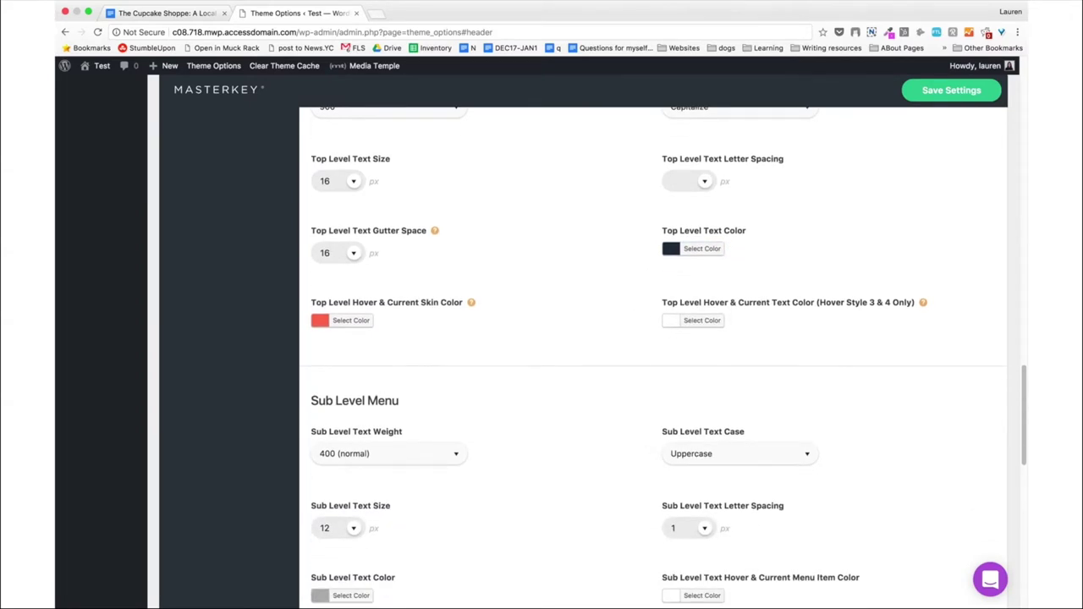
Replace the #f93352 Hover & Current Skin Color with pink #e756bd.
key(super+Tab)
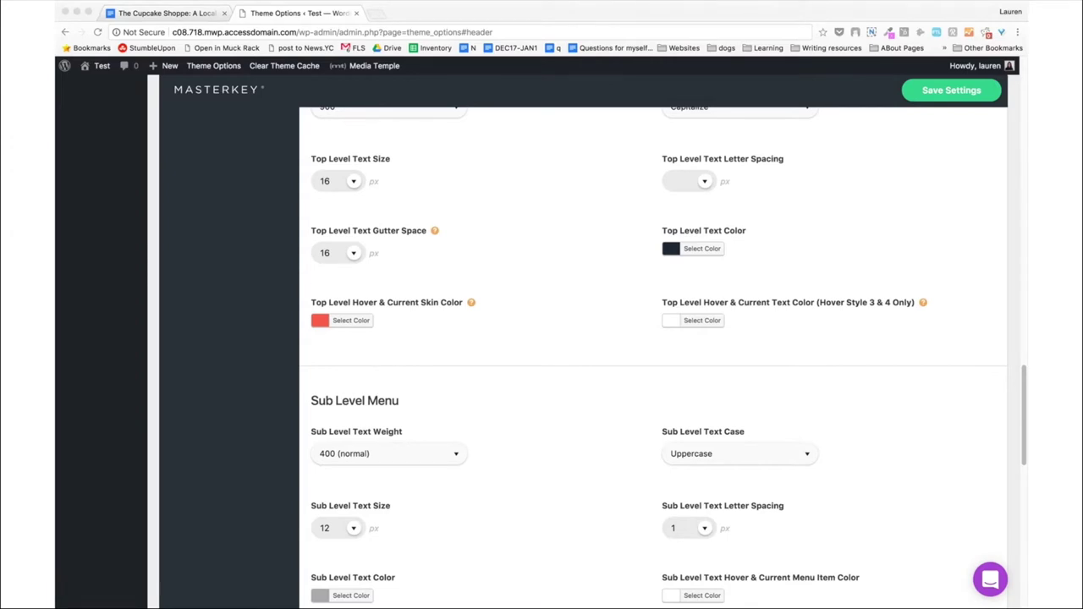
click(350, 320)
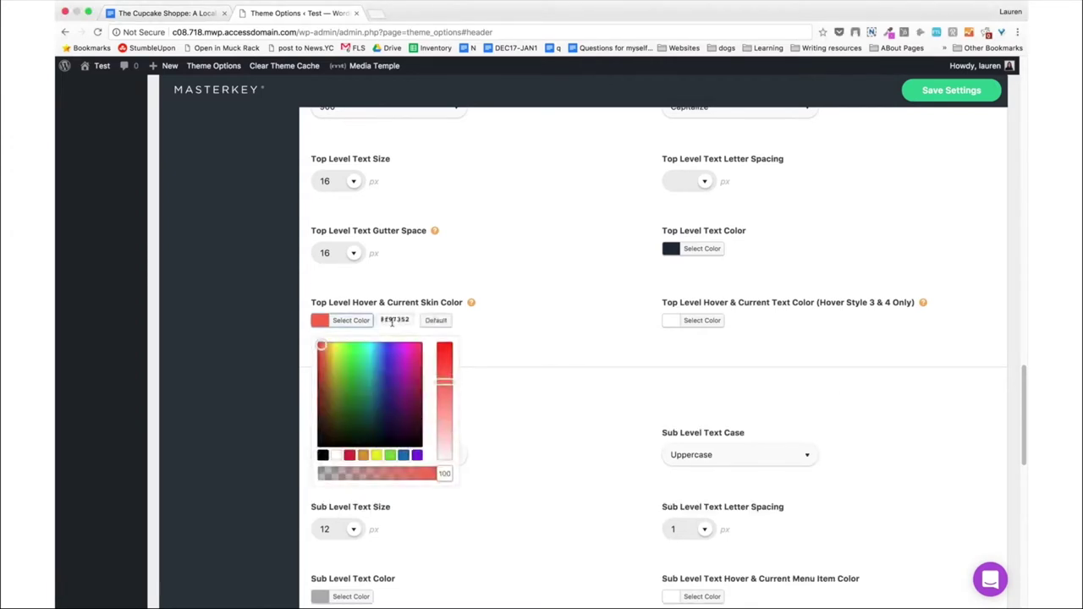
triple_click(395, 320)
text(#e756bd)
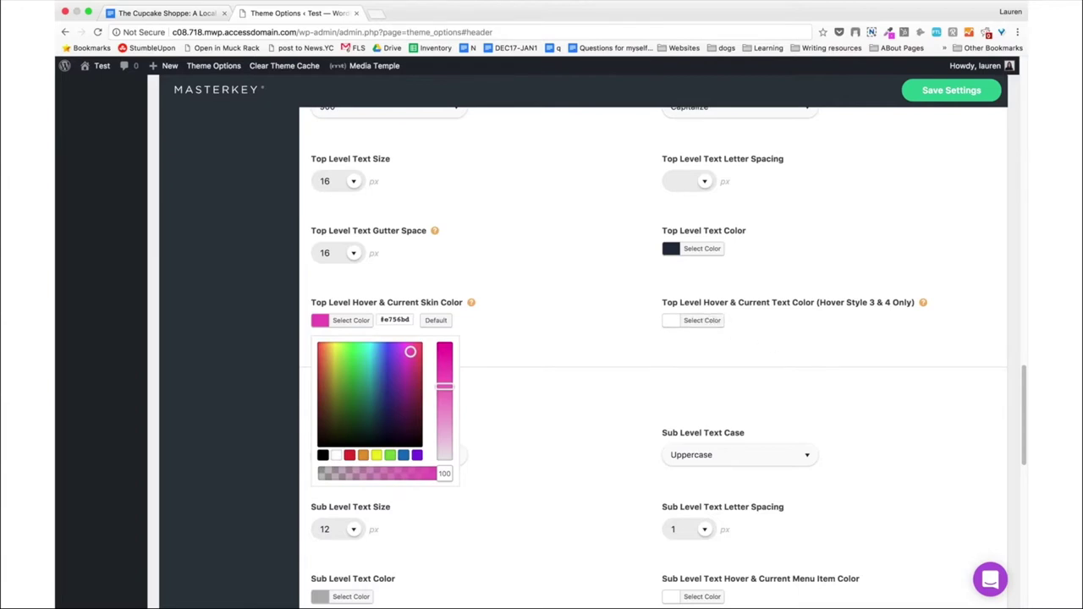
key(super+Tab)
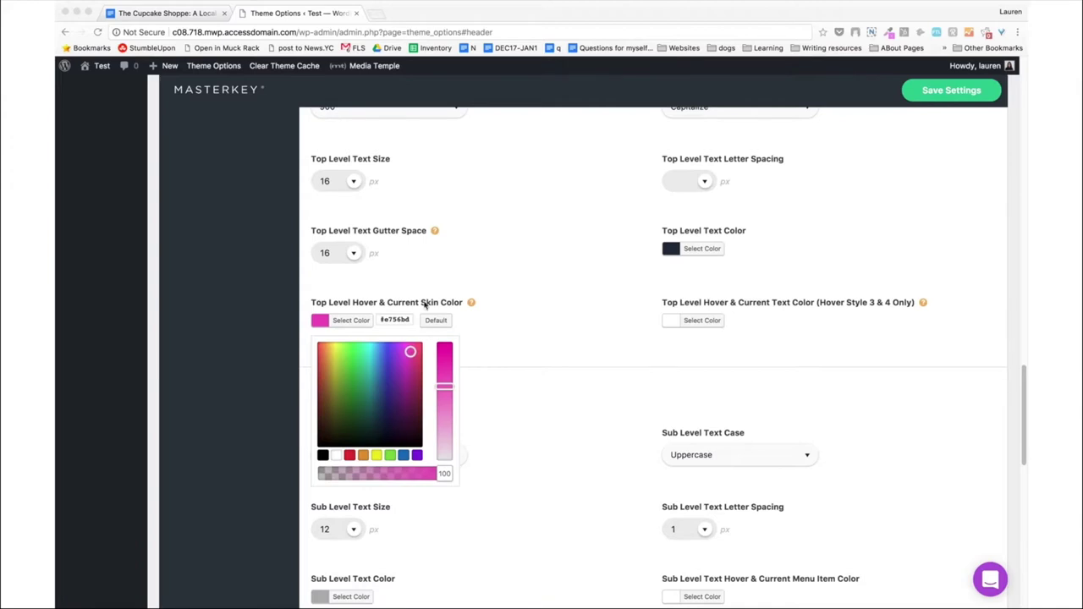
click(356, 321)
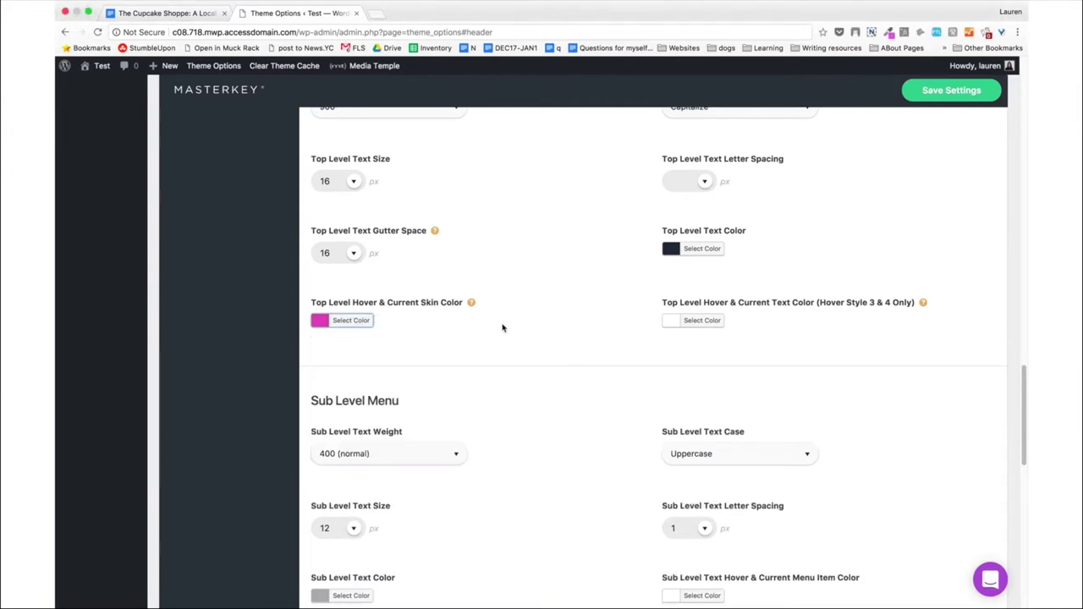
Set Header Social Networks Location to Disable and go to the Header Toolbar settings.
scroll(501, 329, down, 15)
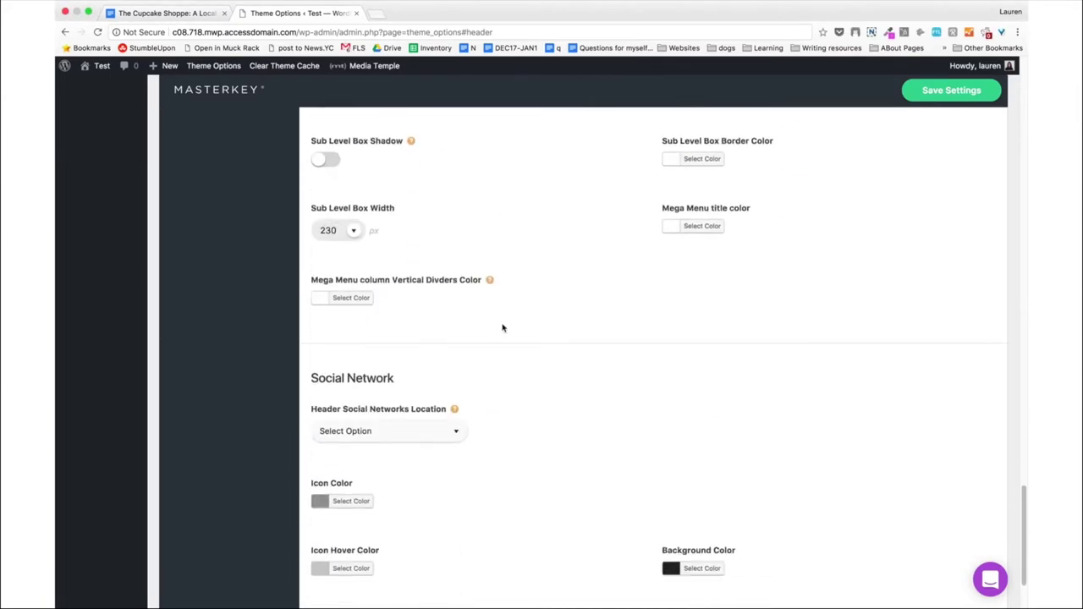
scroll(502, 328, down, 3)
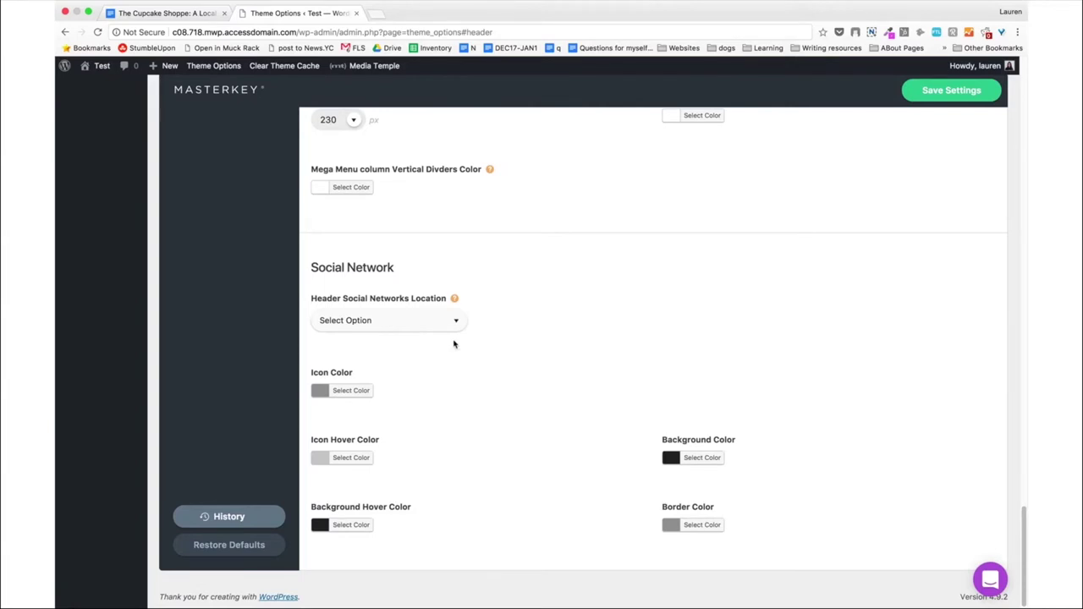
click(433, 320)
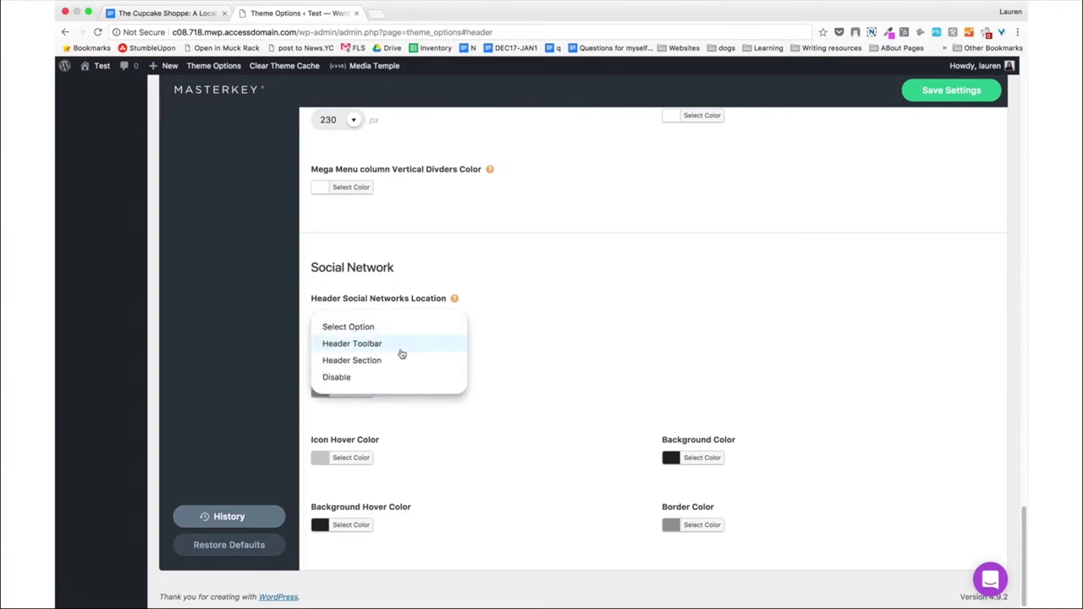
click(391, 378)
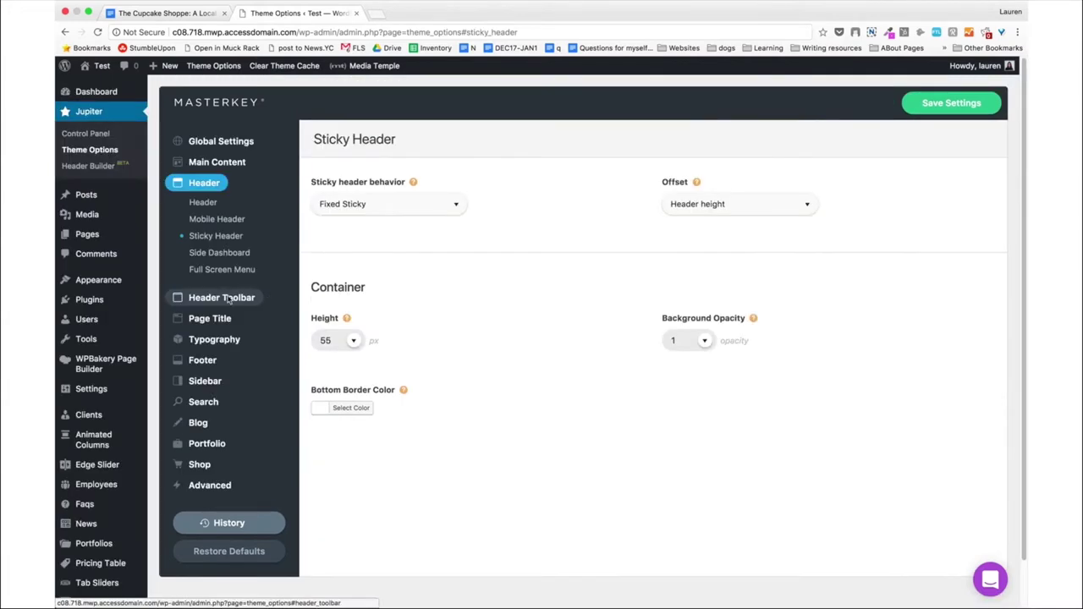
click(227, 299)
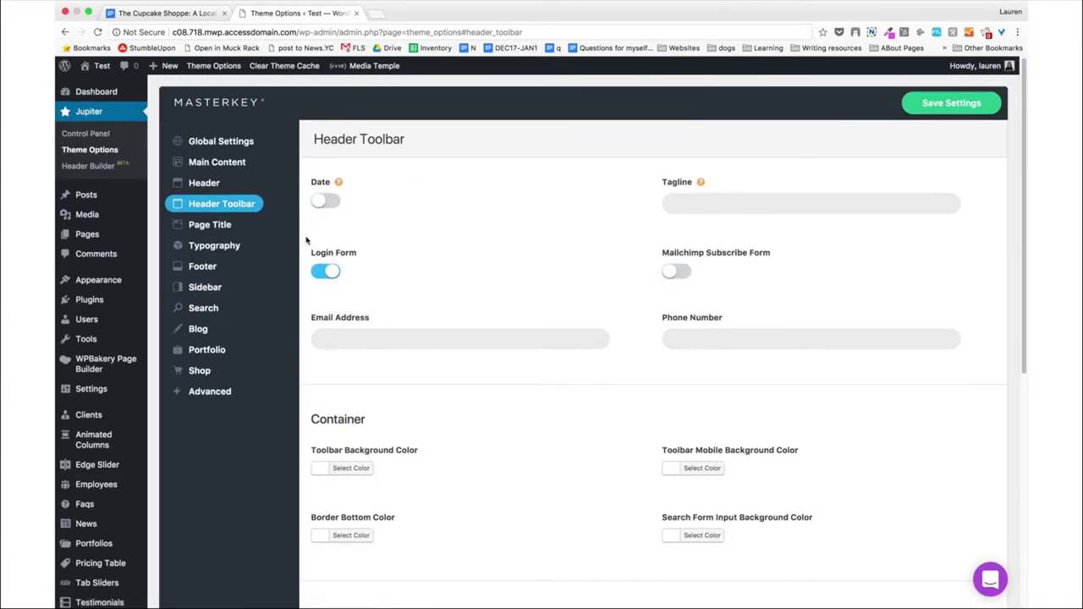
Switch the toolbar Login Form off, save the Header Toolbar settings, and go to Footer.
click(322, 272)
scroll(575, 281, down, 1)
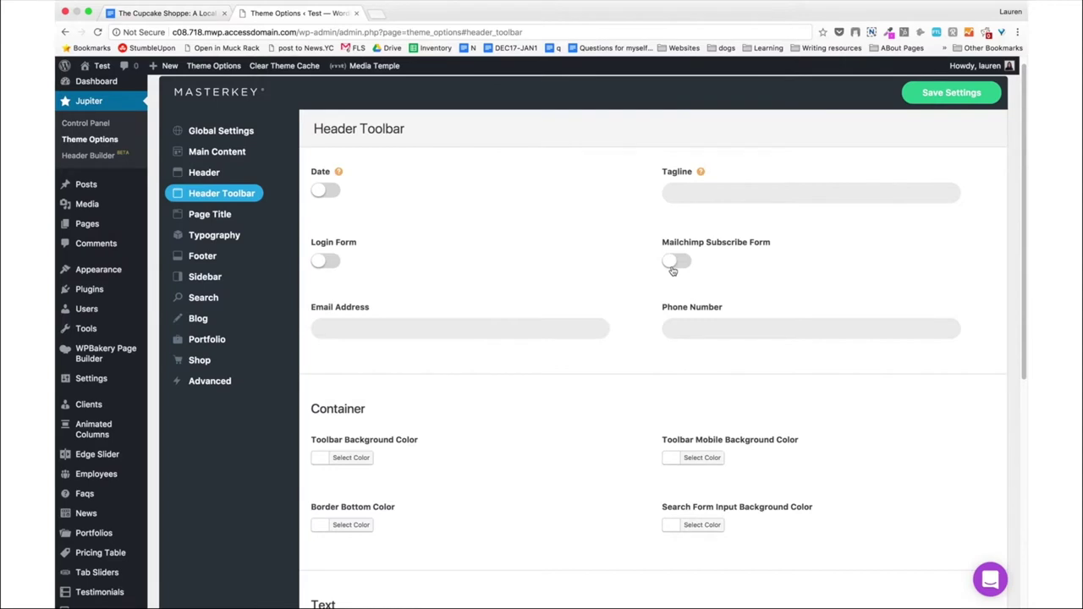
scroll(673, 271, down, 5)
scroll(673, 270, up, 2)
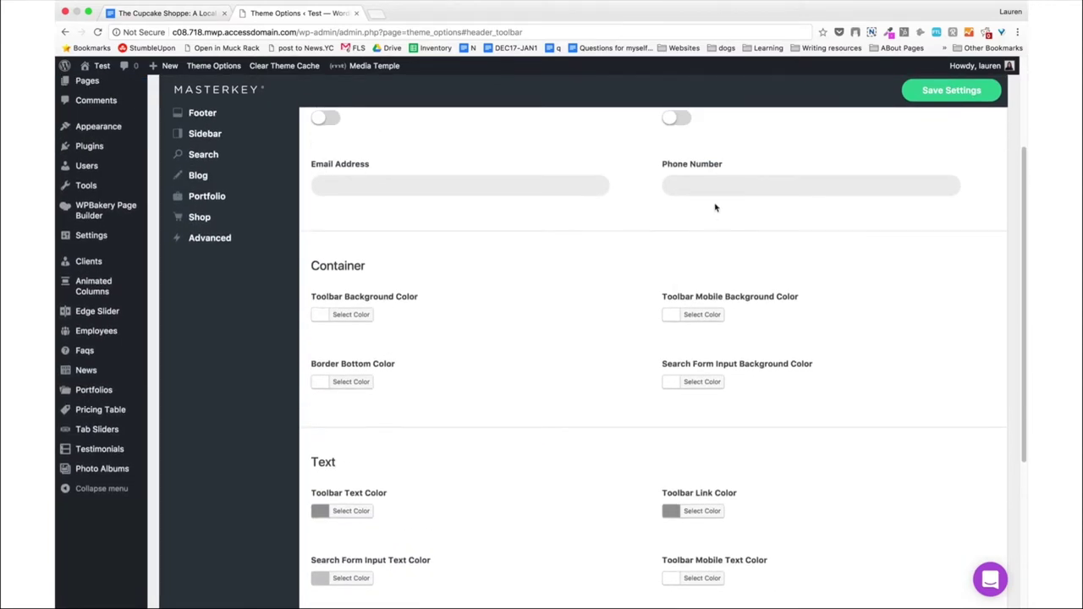
click(513, 190)
scroll(447, 330, down, 1)
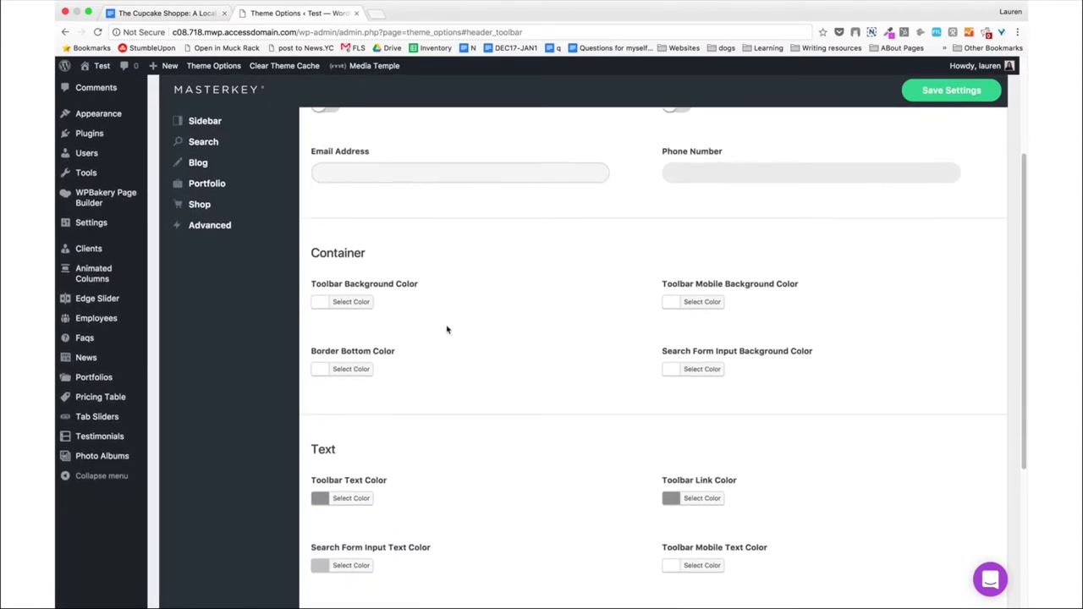
scroll(447, 330, down, 3)
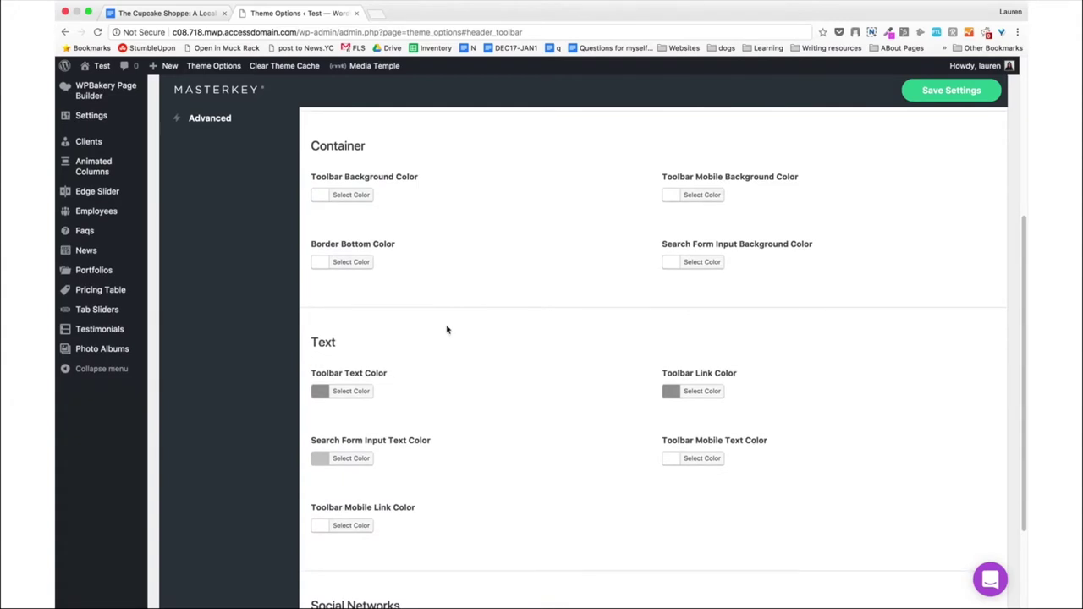
scroll(447, 330, down, 4)
scroll(447, 330, up, 10)
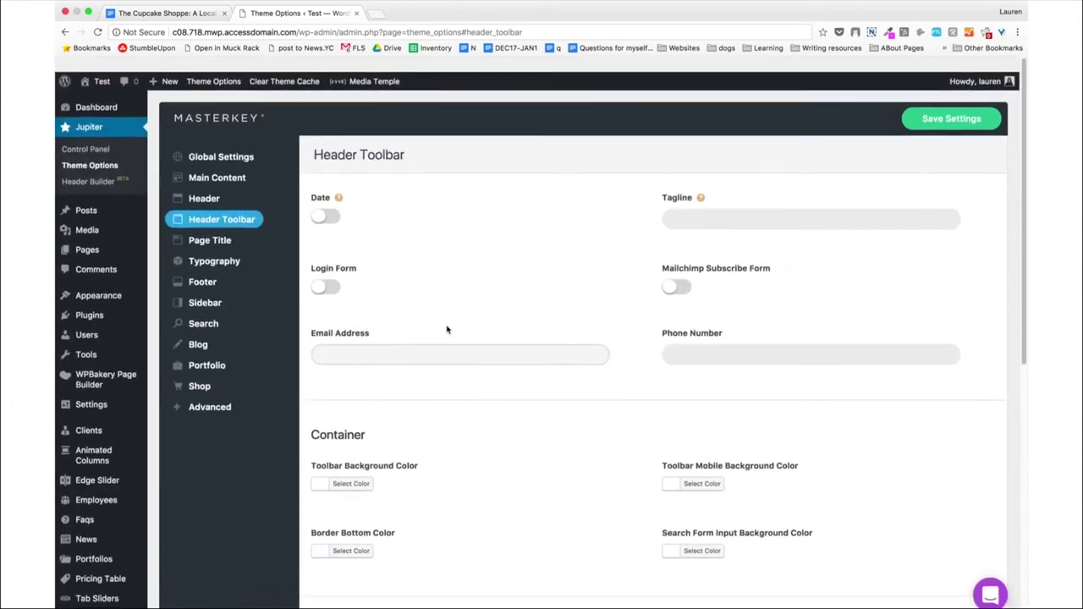
scroll(446, 330, down, 1)
click(944, 103)
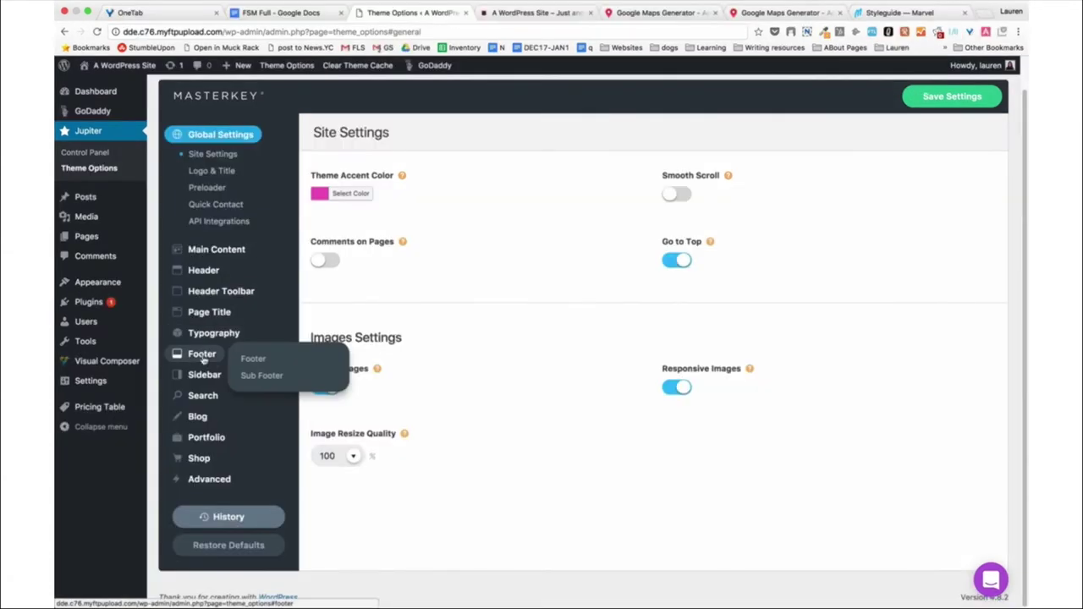
click(203, 353)
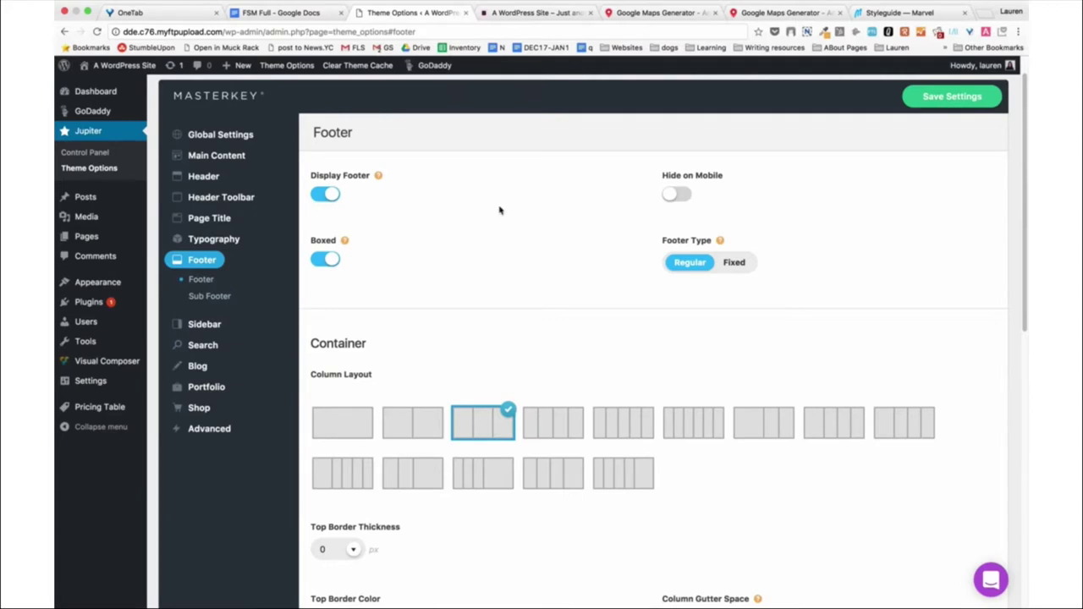
Scroll through the Footer column and Text options, then reload to Global Settings > Site Settings.
scroll(534, 259, down, 4)
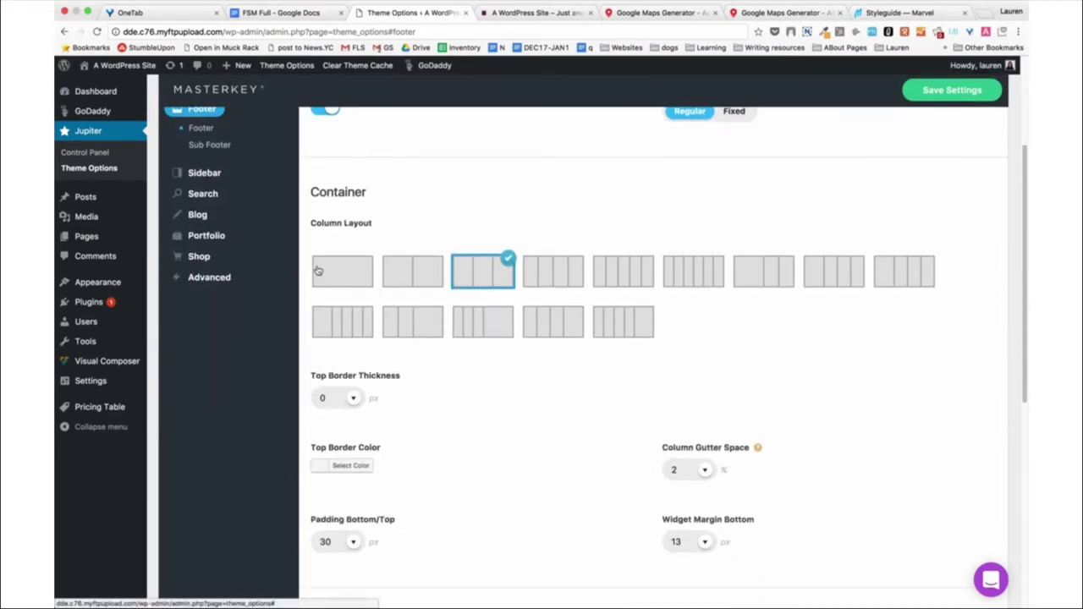
scroll(293, 292, down, 1)
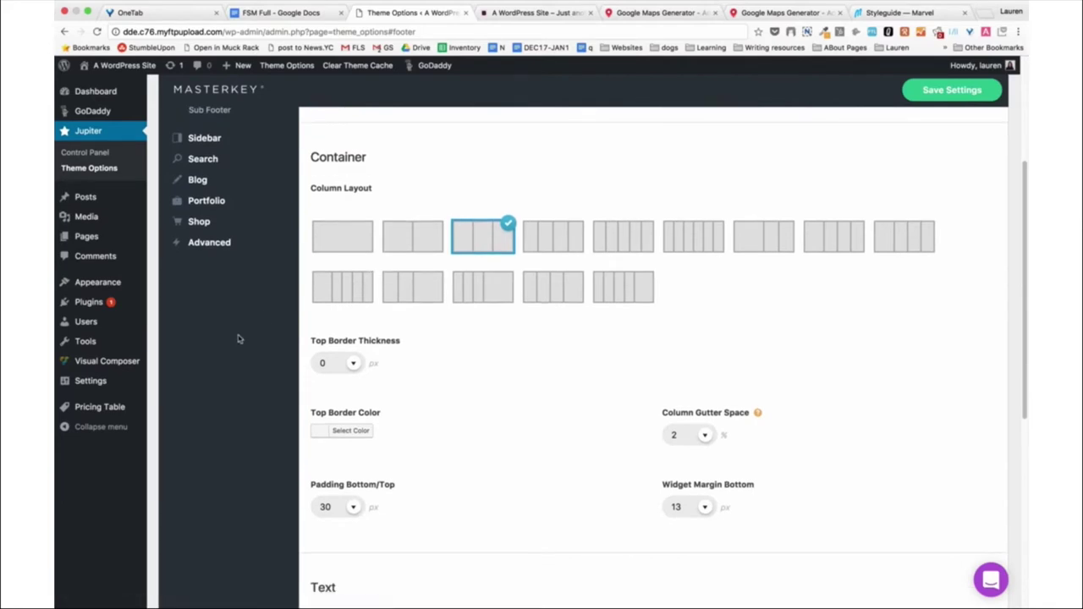
scroll(238, 339, down, 7)
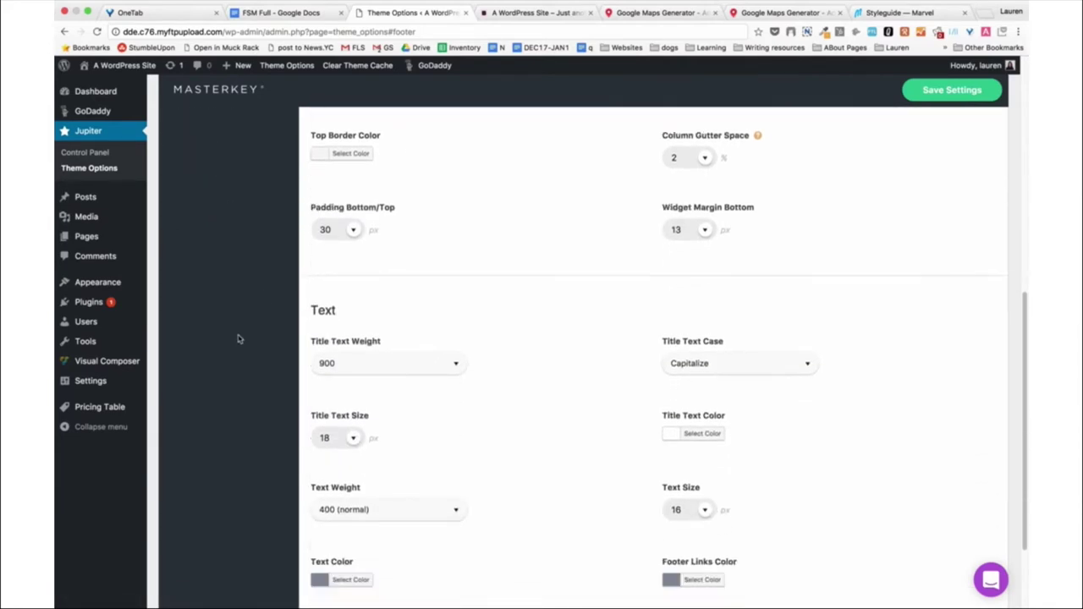
scroll(238, 339, down, 3)
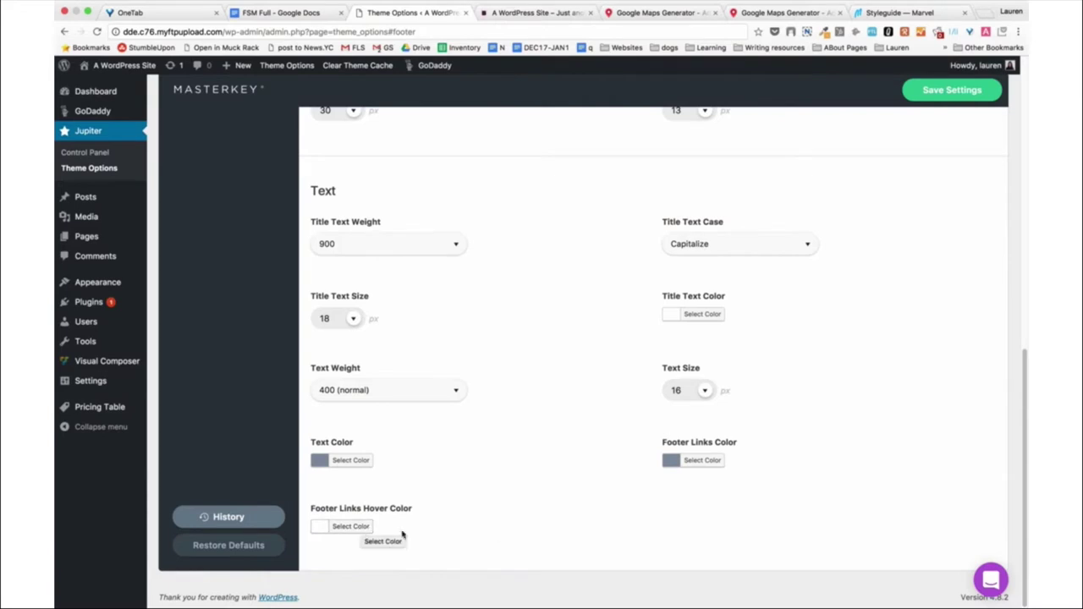
scroll(534, 426, up, 10)
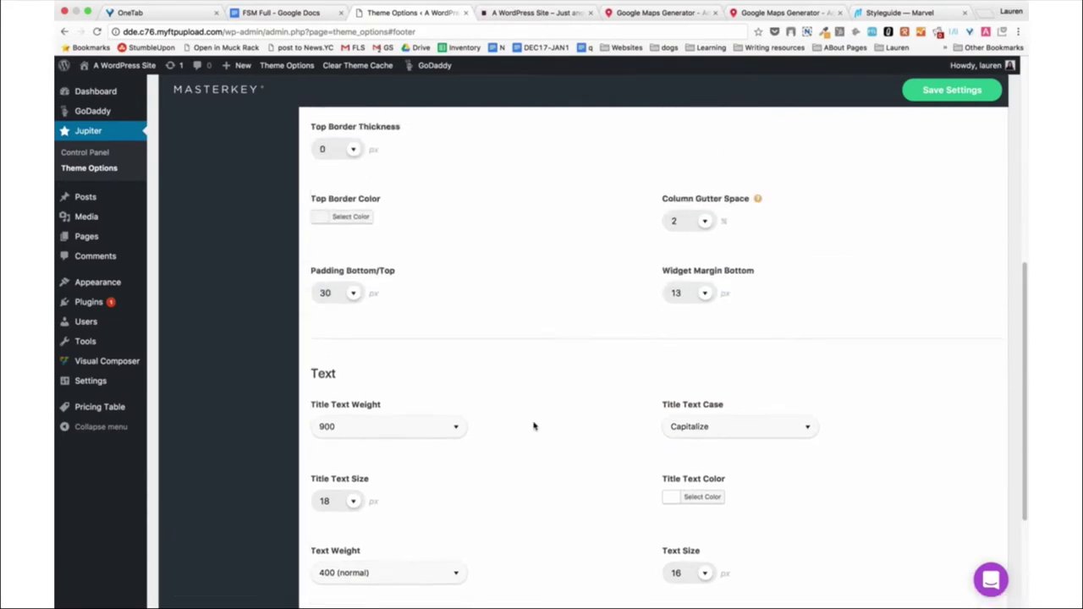
key(super+bracketleft)
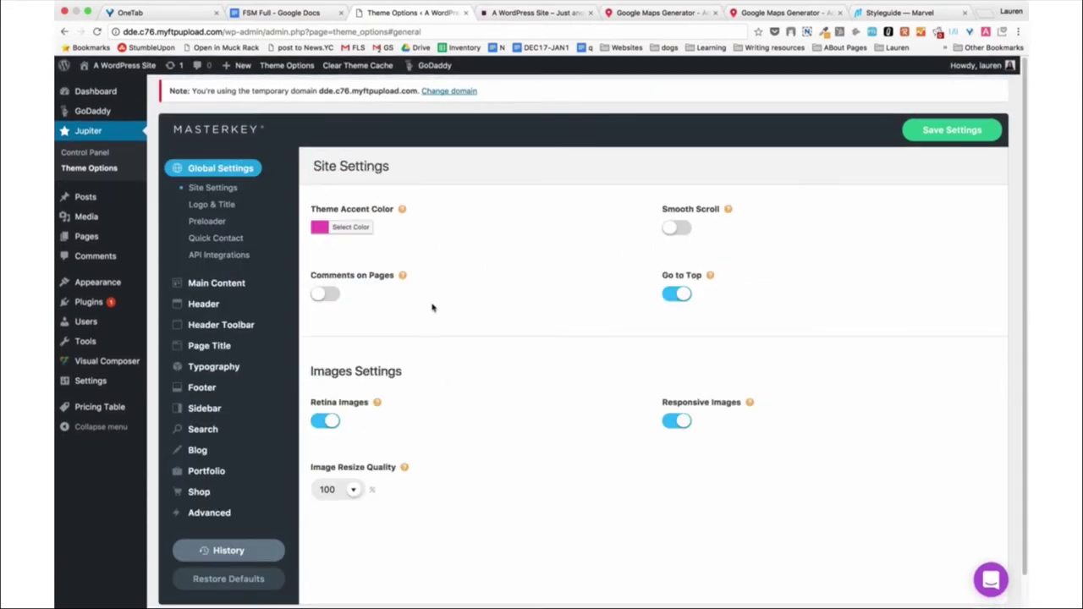
Go to Footer and scroll through its Container and Text options, then back to the top.
scroll(432, 307, down, 1)
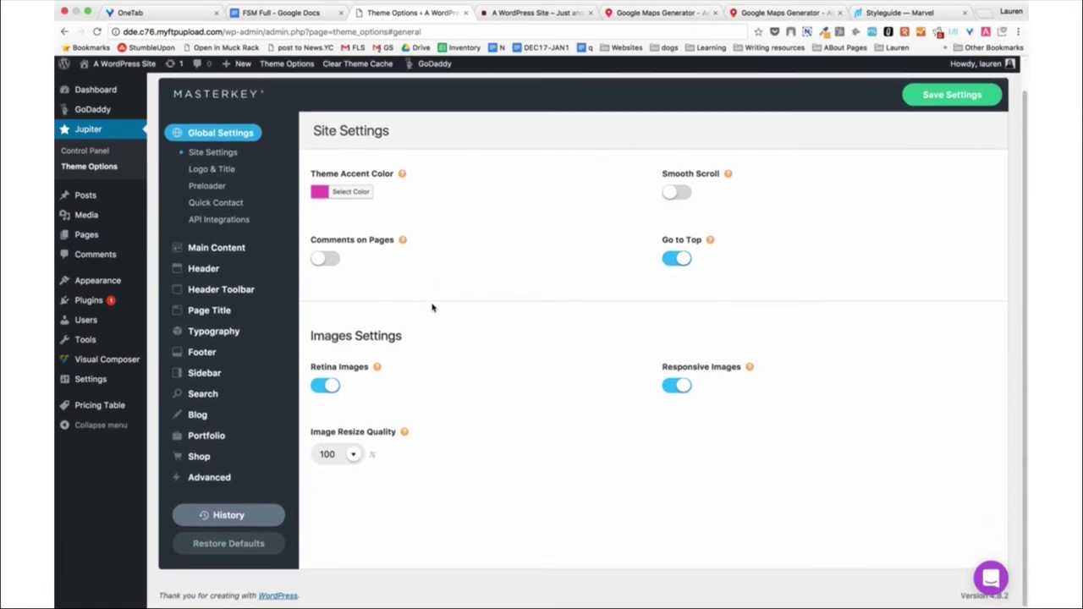
click(203, 353)
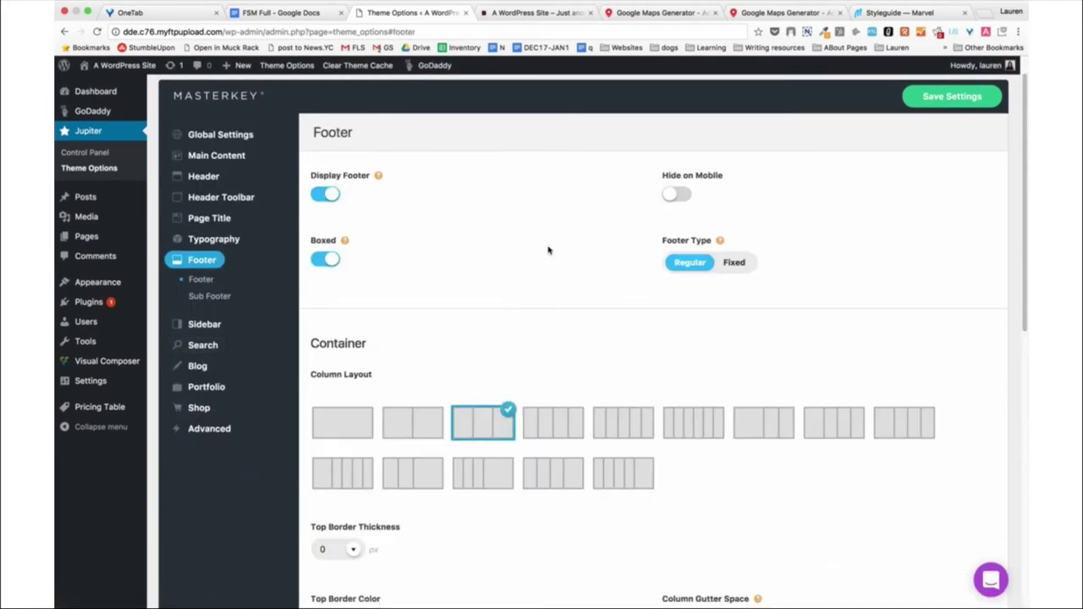
scroll(535, 261, down, 3)
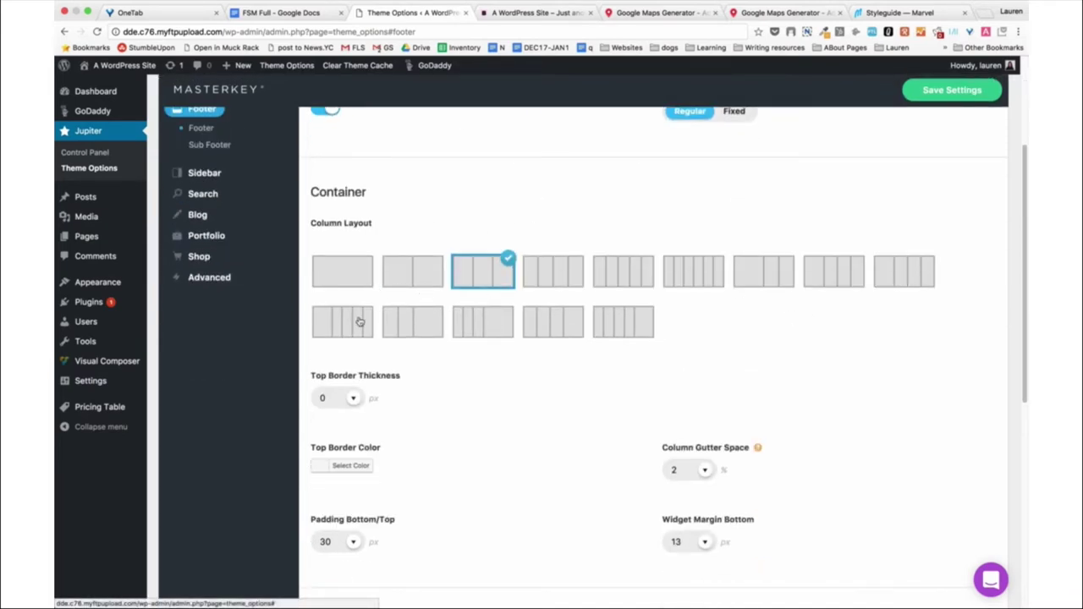
scroll(294, 294, down, 1)
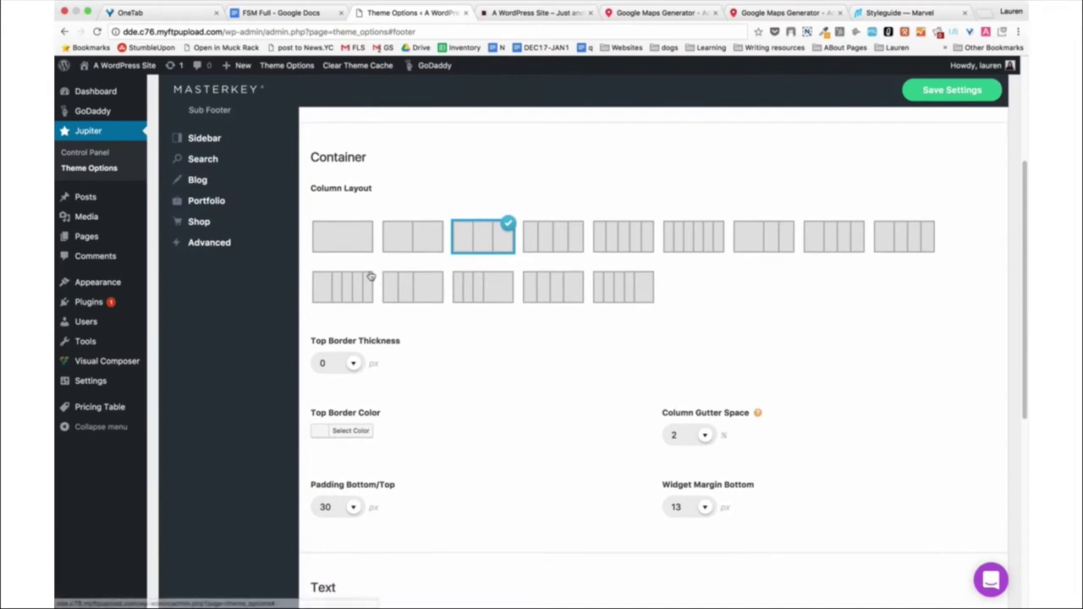
scroll(238, 339, down, 5)
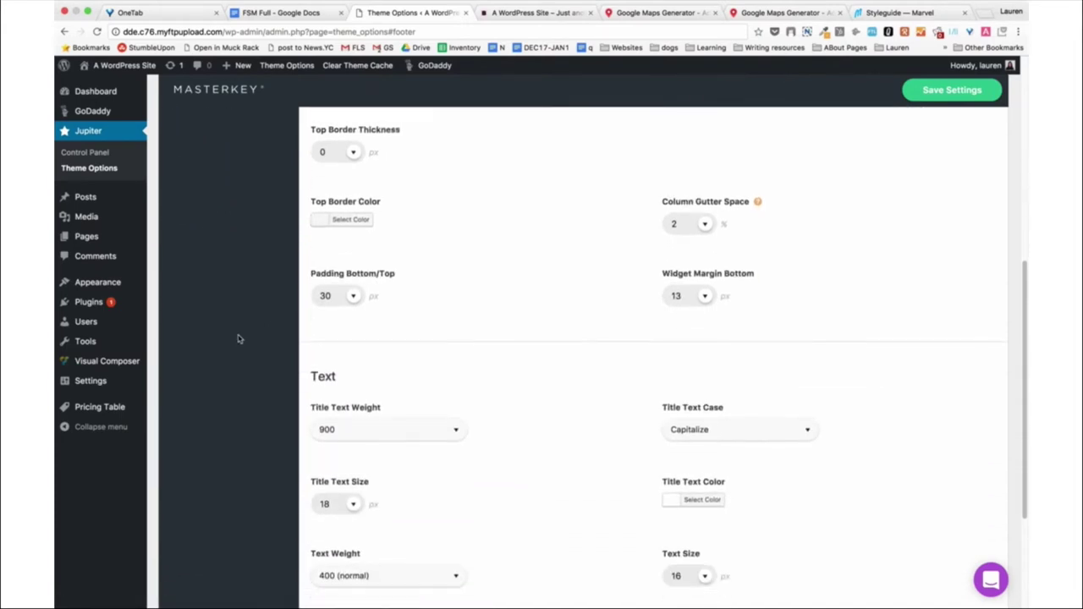
scroll(238, 338, down, 4)
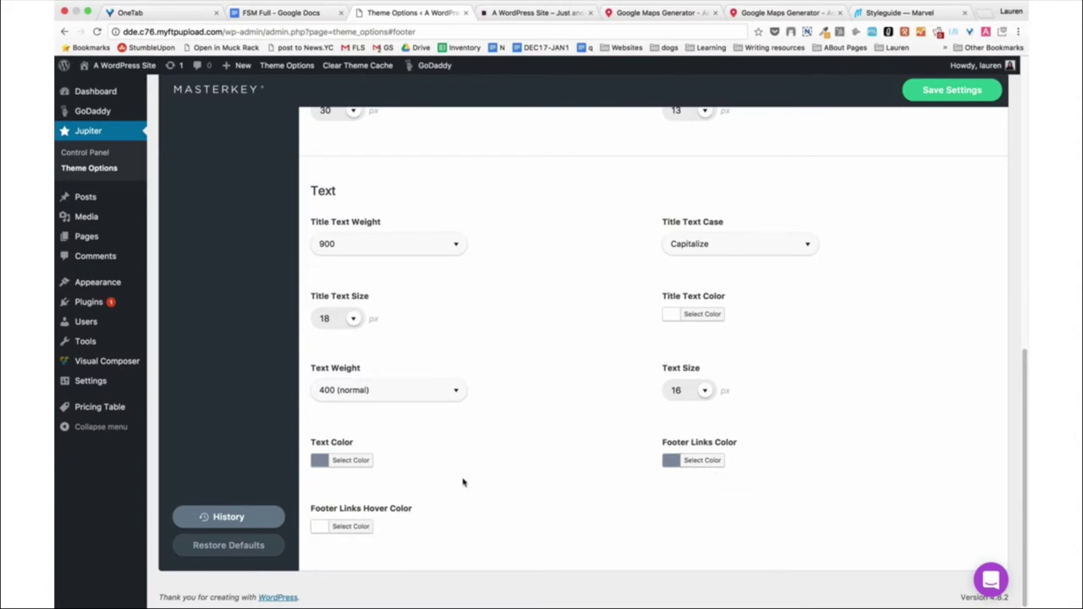
scroll(534, 426, up, 10)
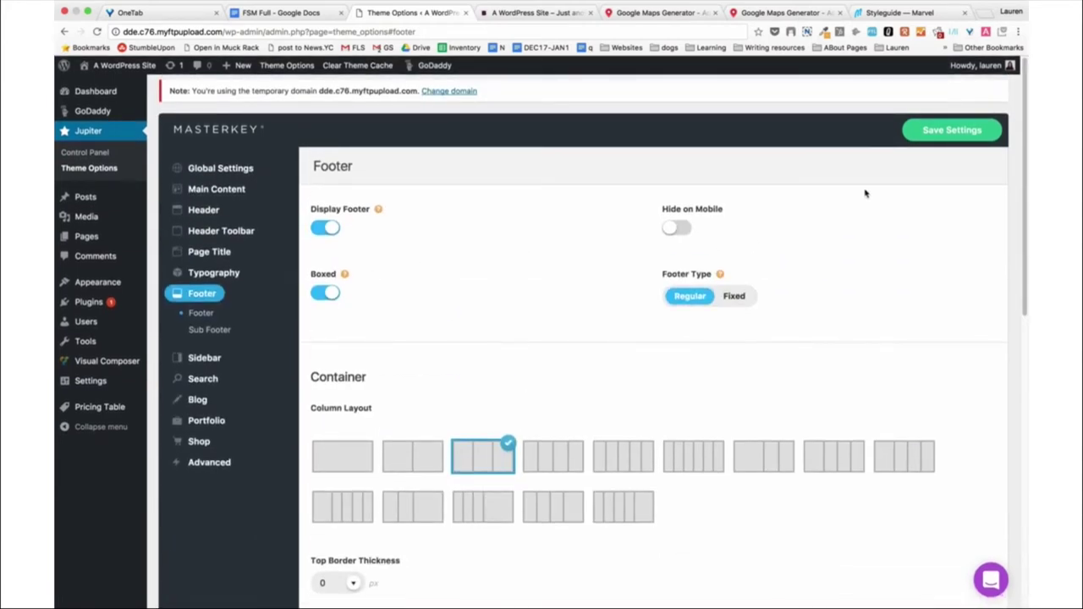
click(222, 335)
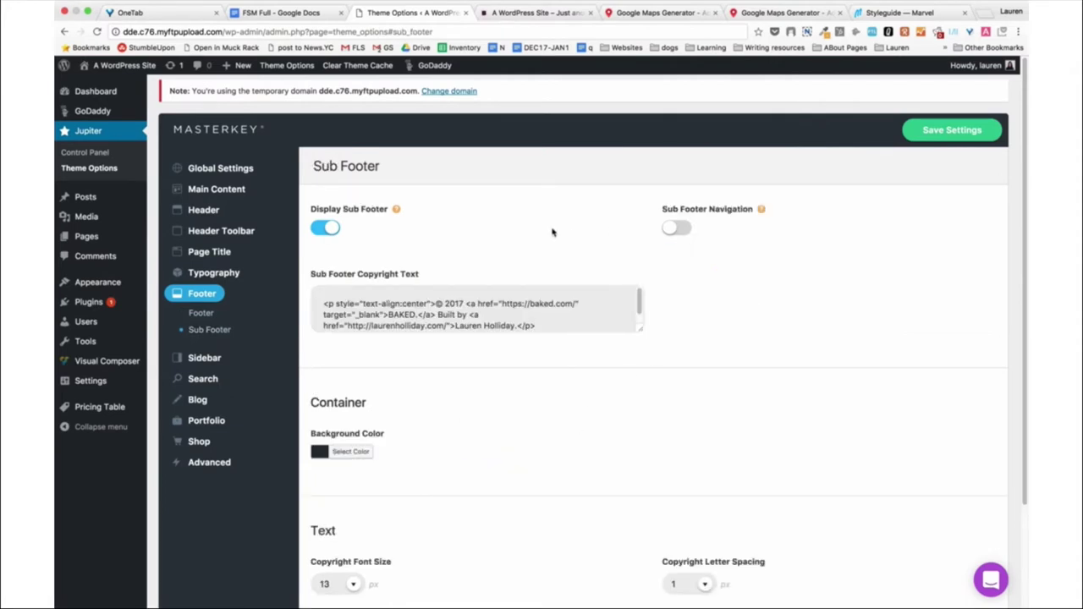
scroll(289, 341, down, 1)
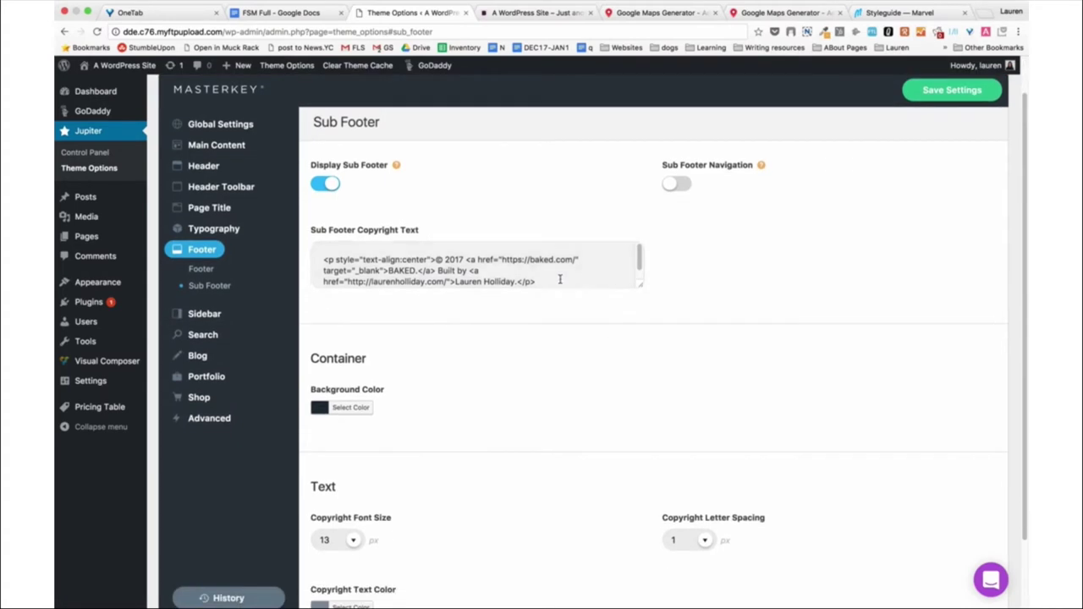
scroll(457, 351, down, 1)
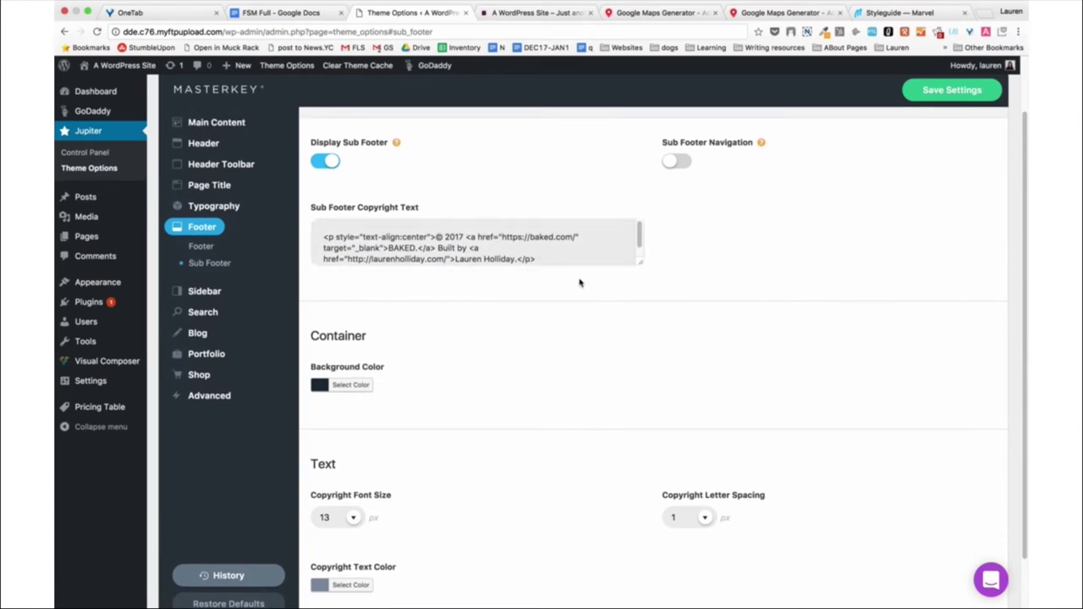
scroll(581, 254, down, 1)
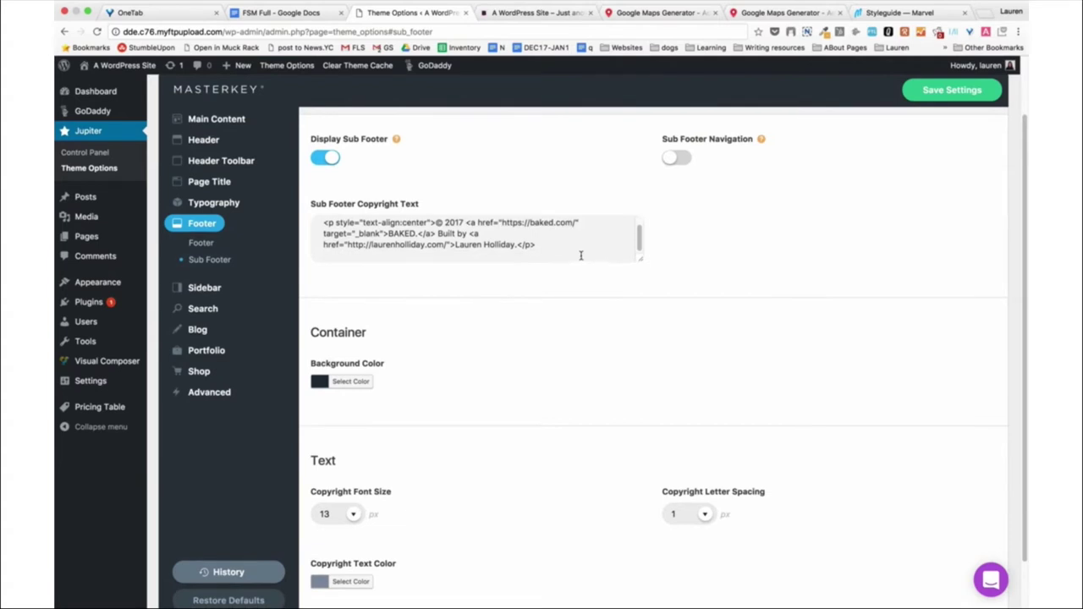
triple_click(566, 246)
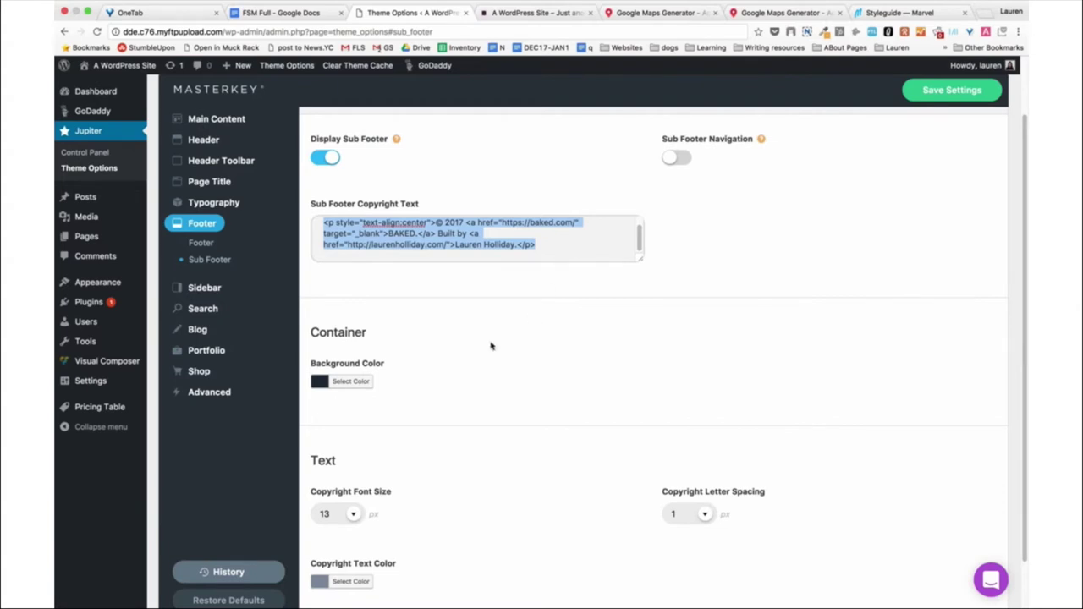
scroll(481, 349, down, 3)
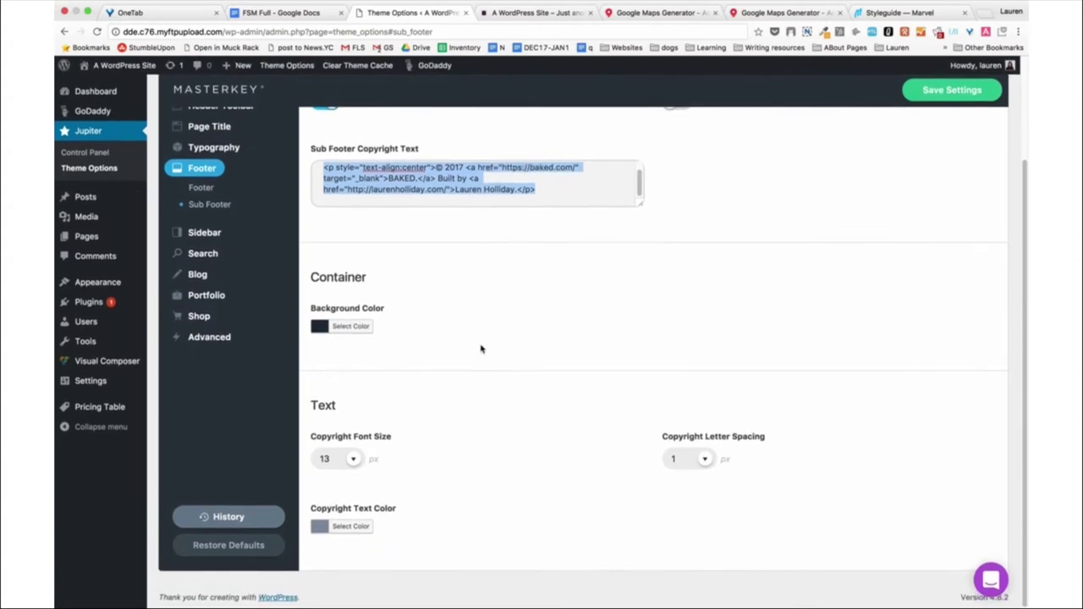
click(487, 331)
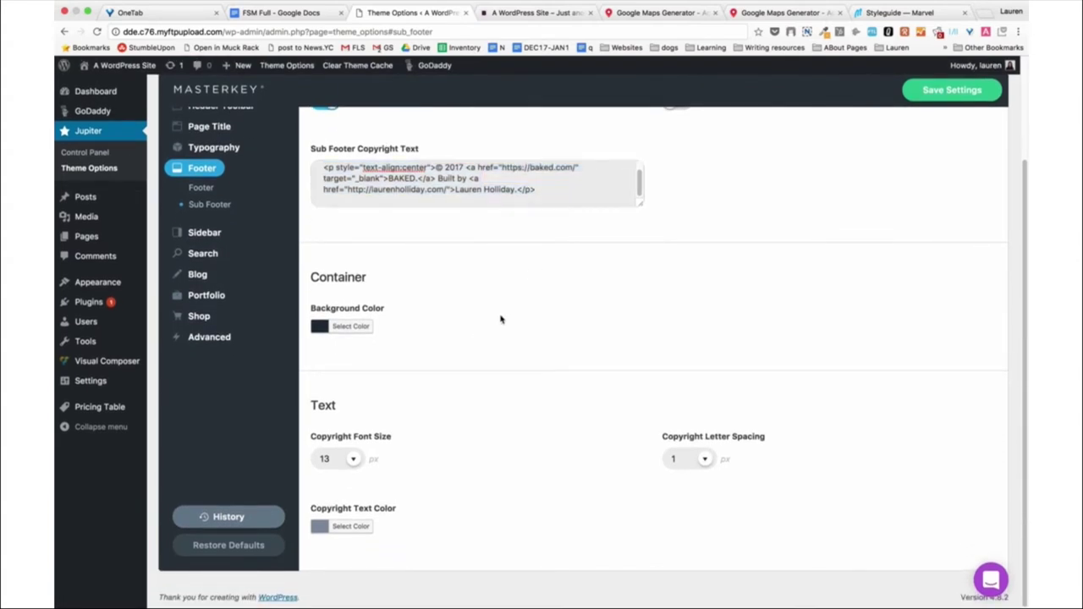
scroll(514, 226, up, 2)
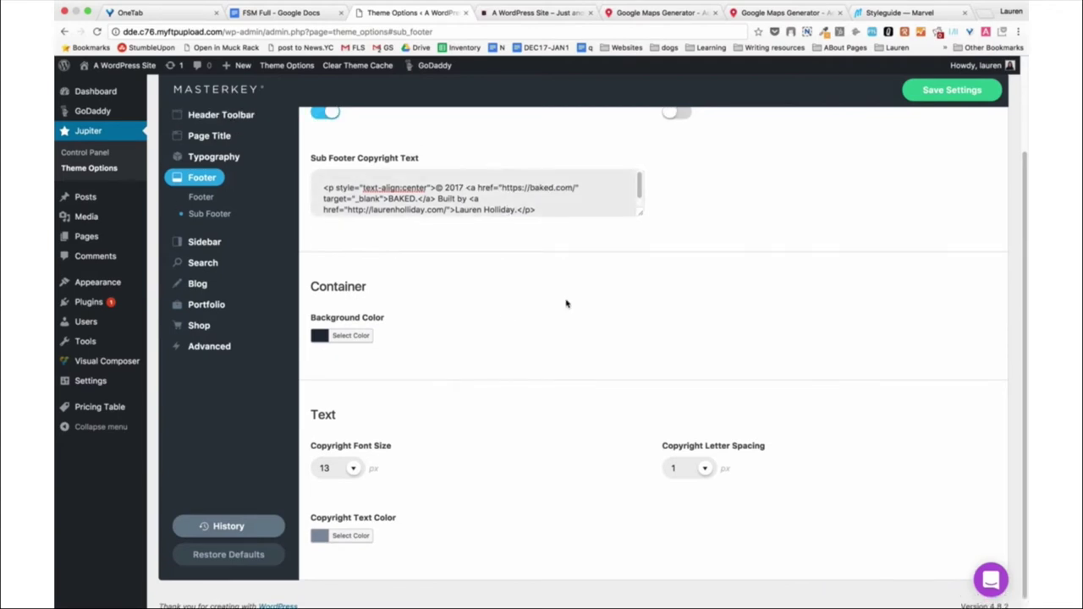
scroll(545, 336, down, 1)
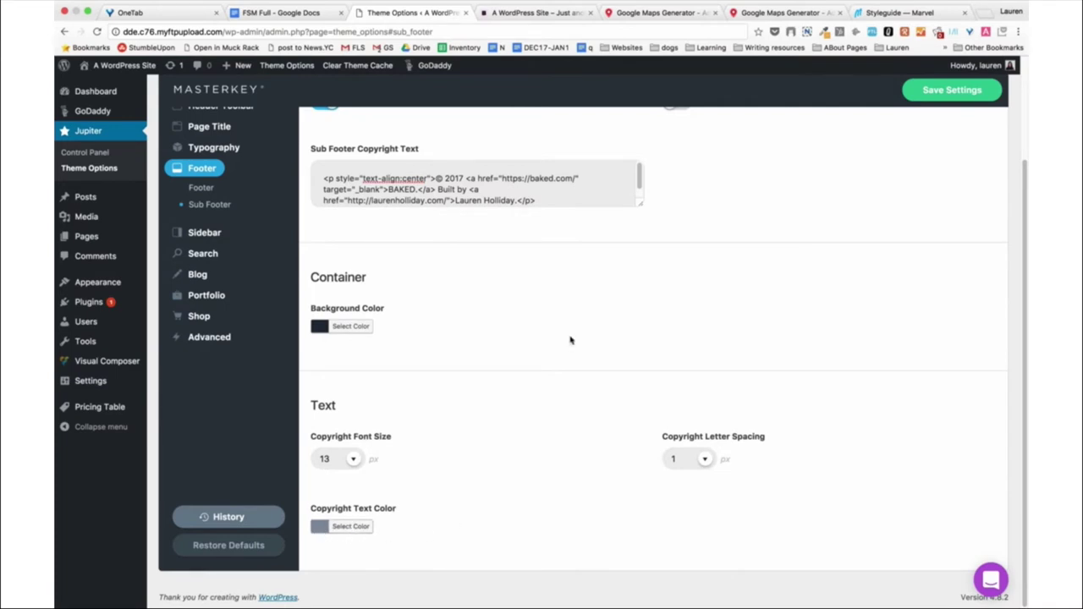
scroll(468, 309, up, 5)
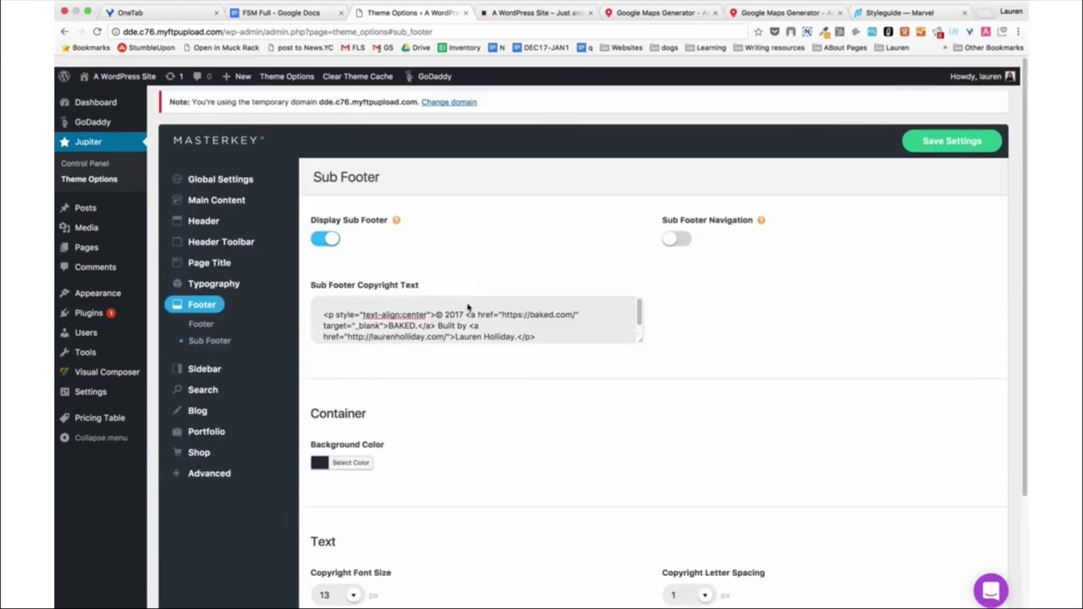
Open the Appearance > Widgets admin page.
click(199, 313)
mouse_move(267, 320)
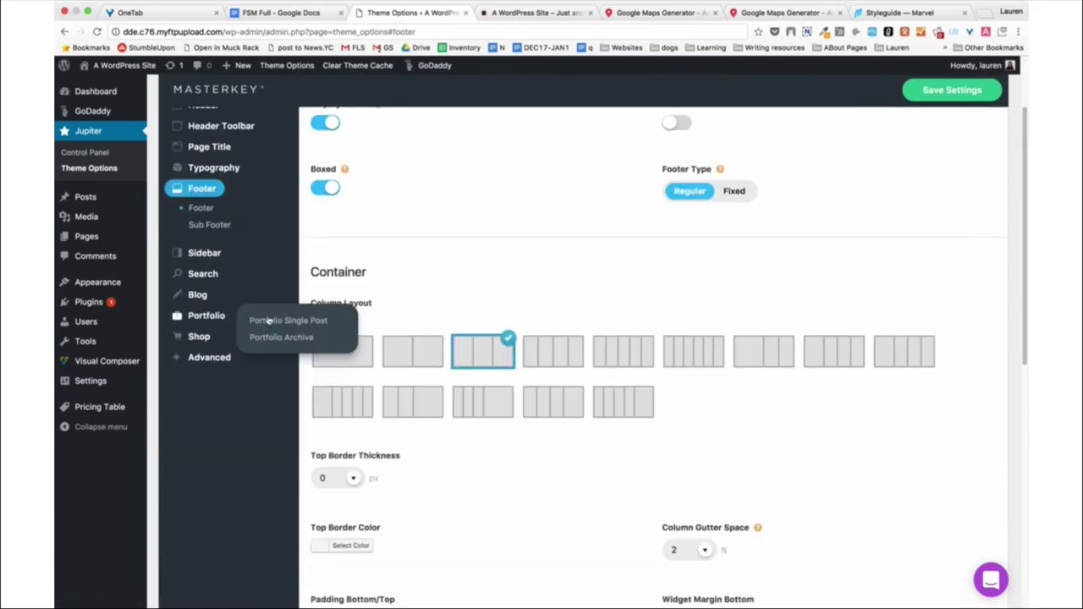
mouse_move(115, 280)
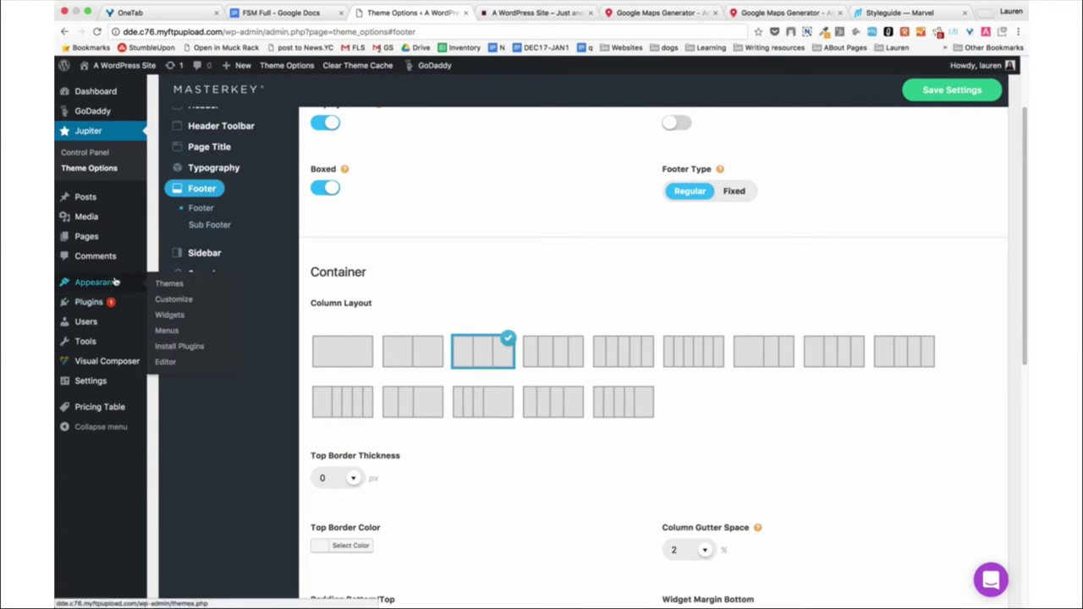
click(170, 315)
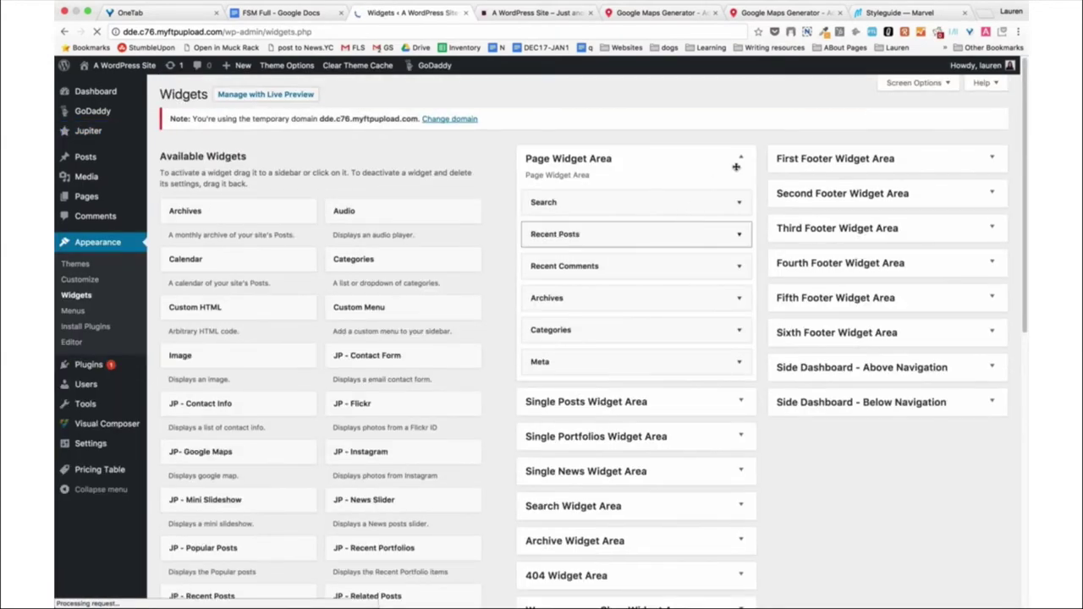
Collapse the Page Widget Area and expand the First, Second and Third Footer Widget Areas.
click(739, 158)
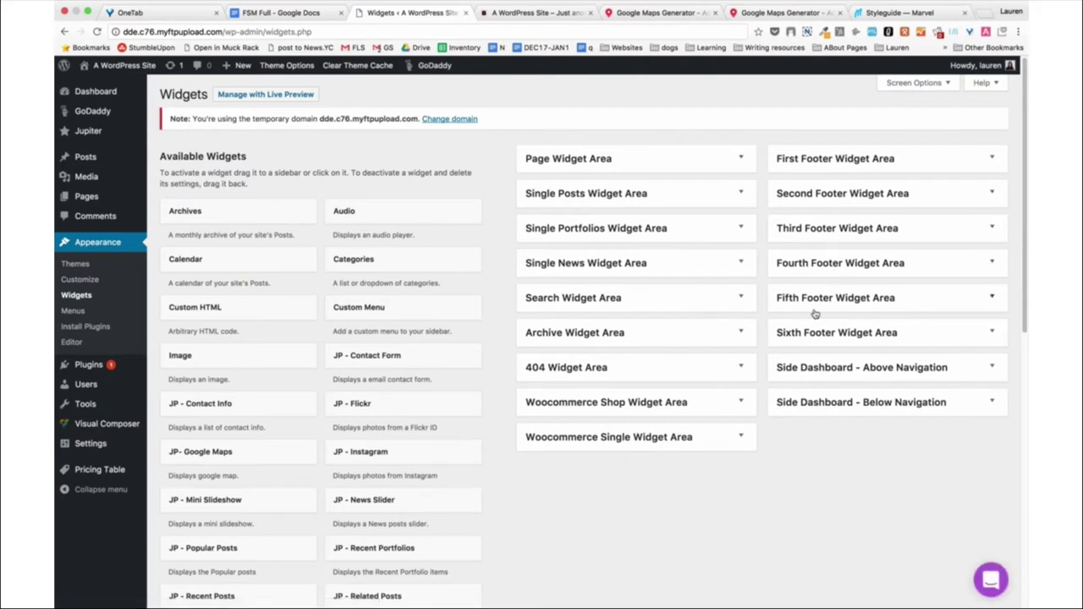
click(801, 165)
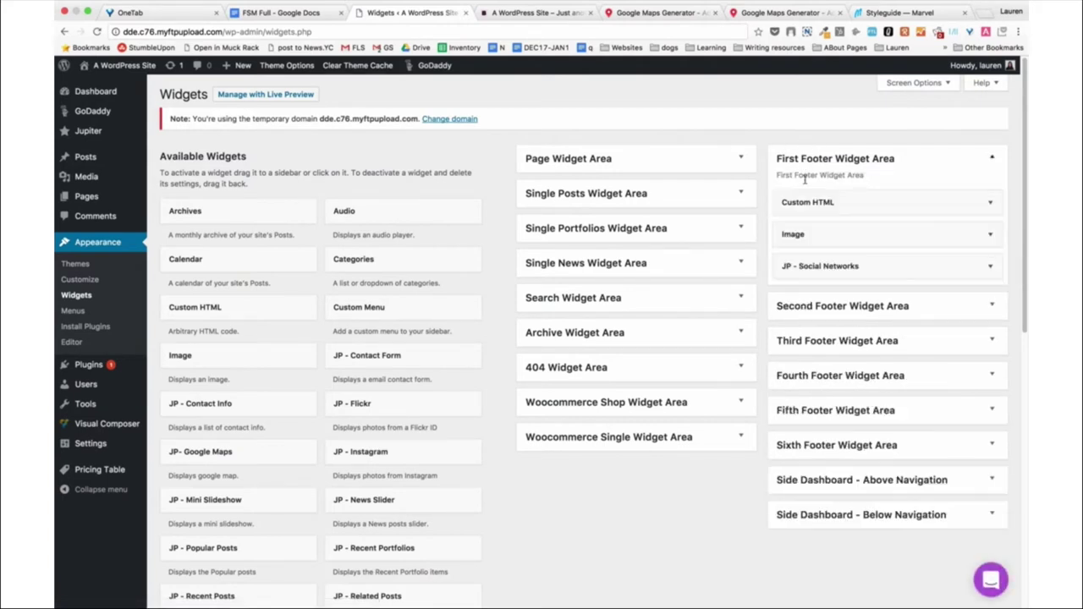
click(836, 306)
click(825, 420)
scroll(702, 454, down, 2)
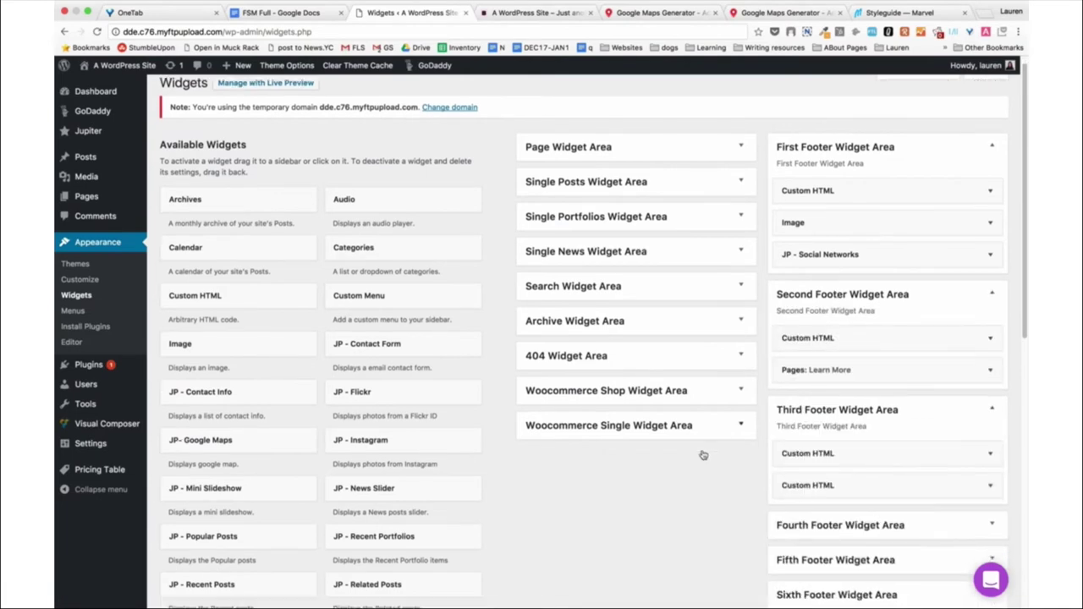
scroll(839, 178, up, 2)
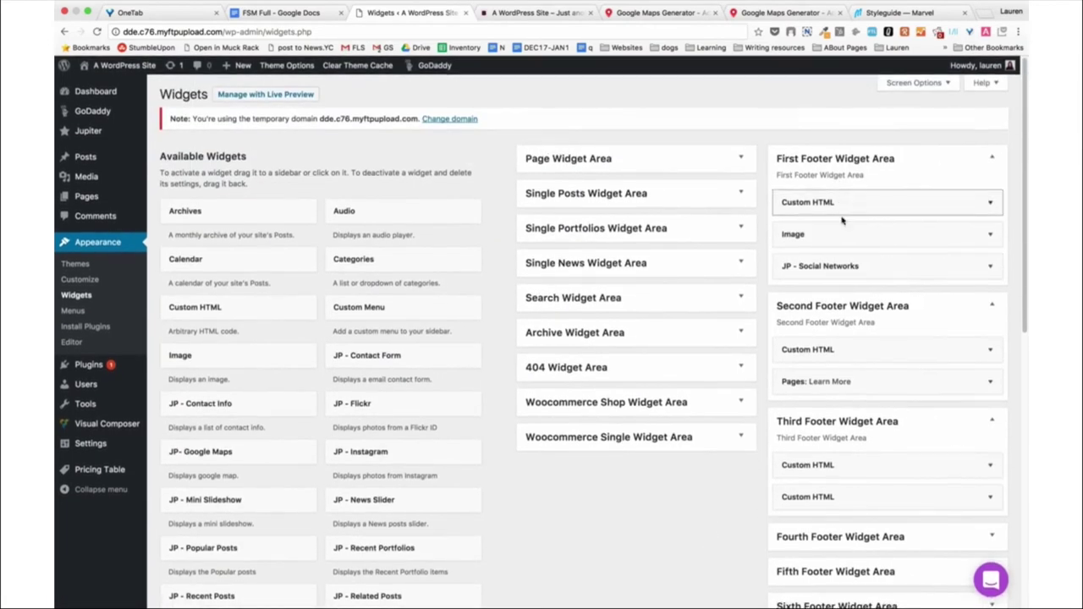
Compare with the live site footer, then open the First Footer's Custom HTML widget.
click(518, 13)
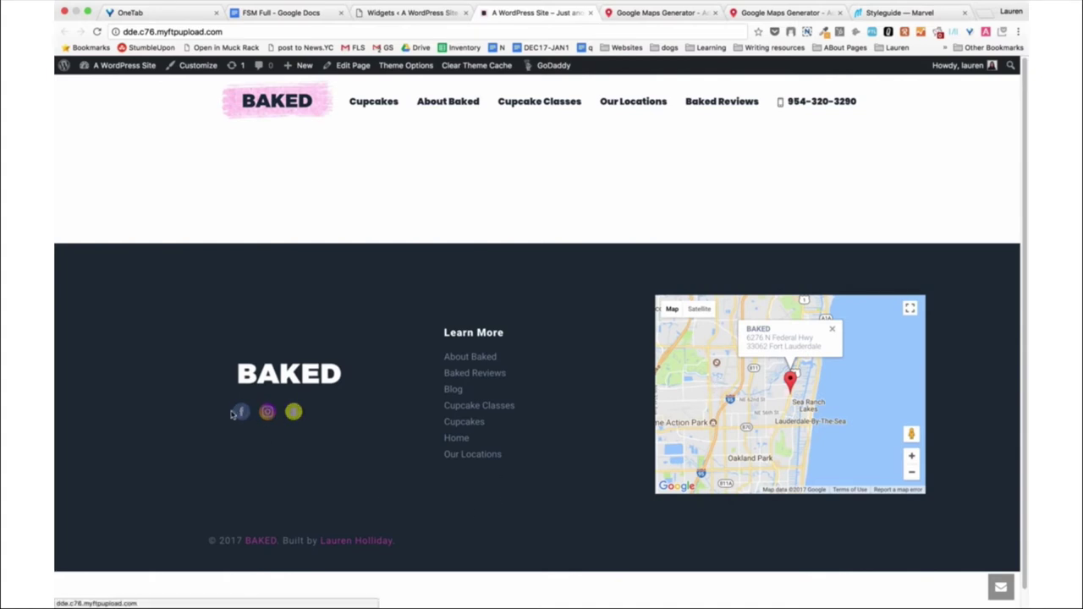
click(413, 17)
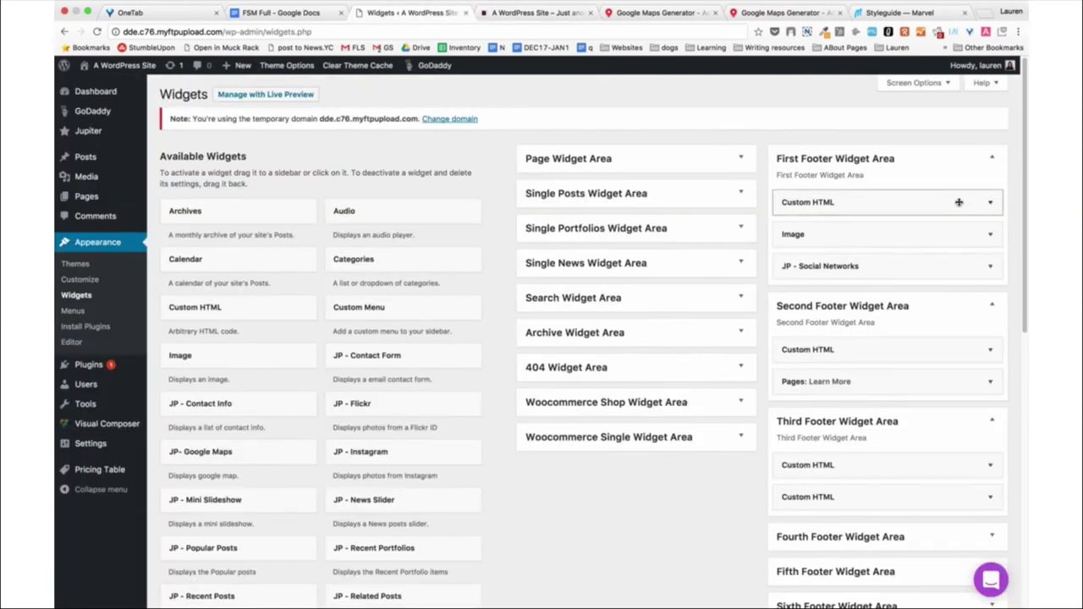
click(994, 203)
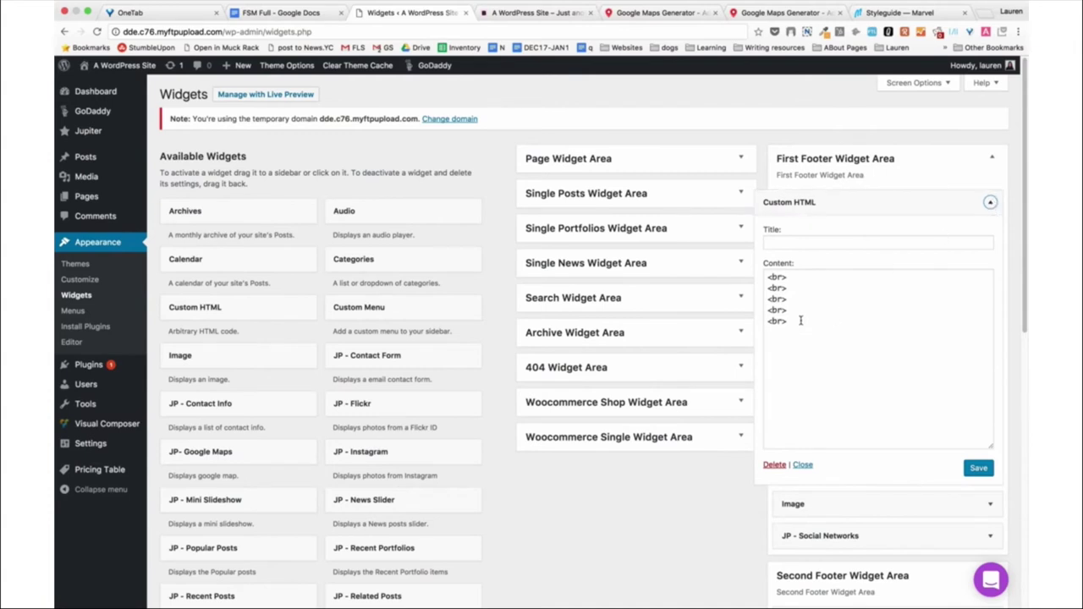
Check the live footer, review the five line-break lines, then collapse the Custom HTML widget.
click(506, 14)
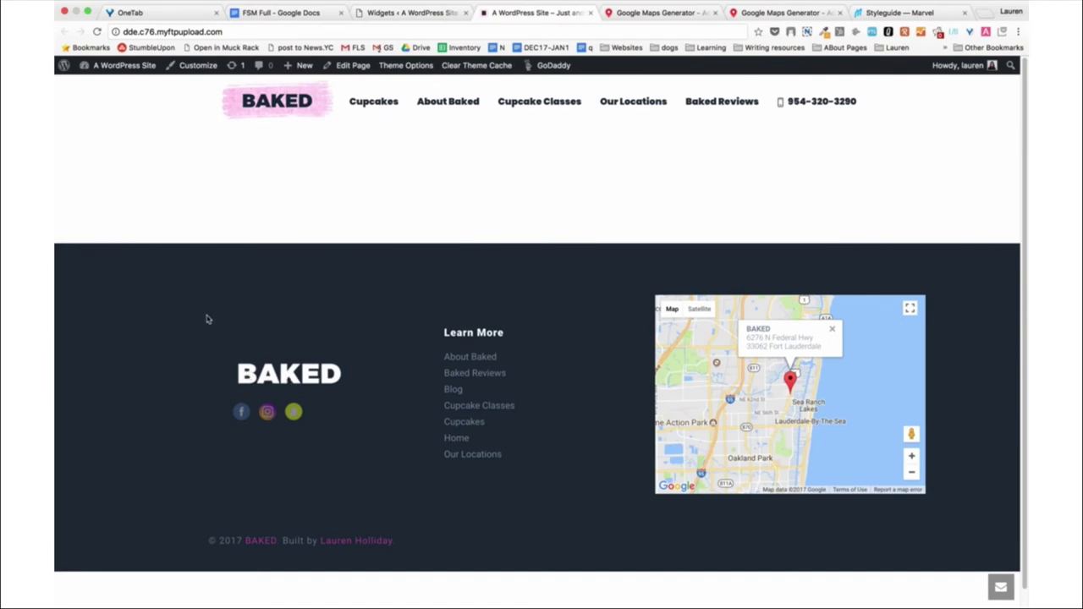
click(401, 13)
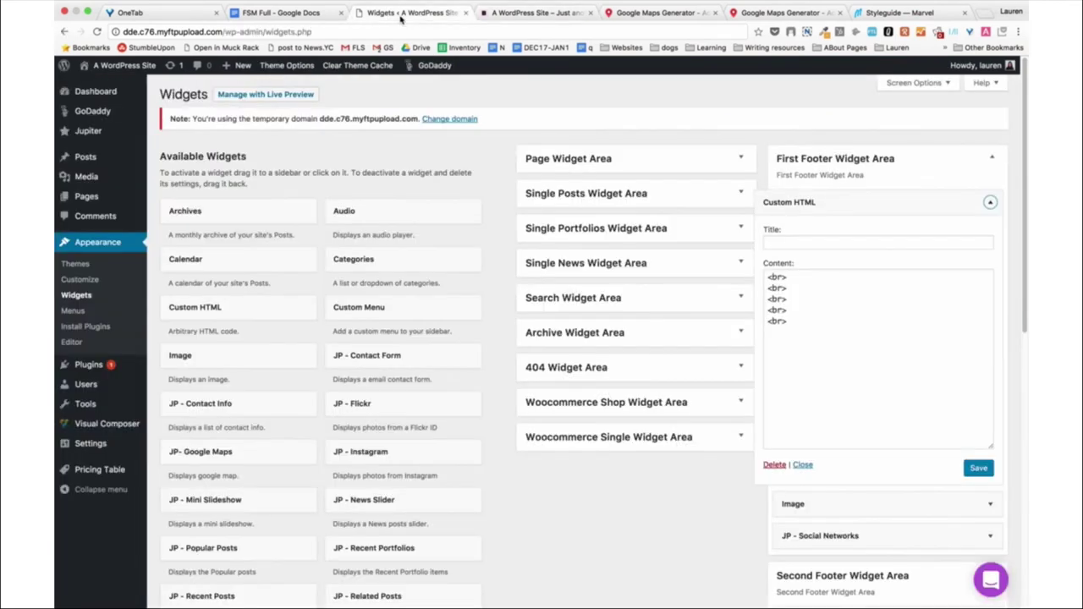
drag(796, 324, 765, 262)
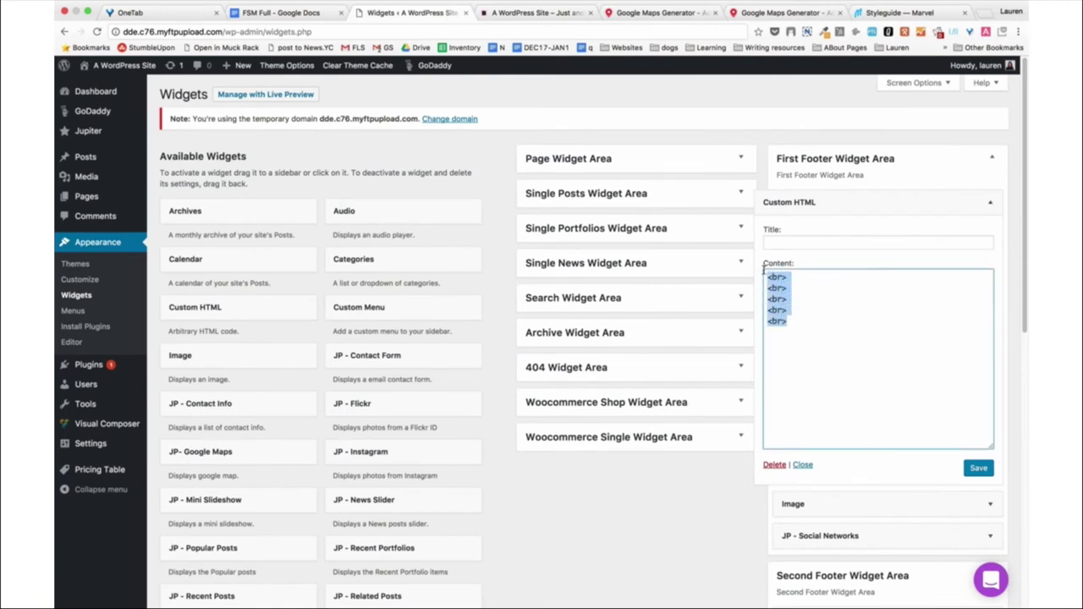
click(815, 320)
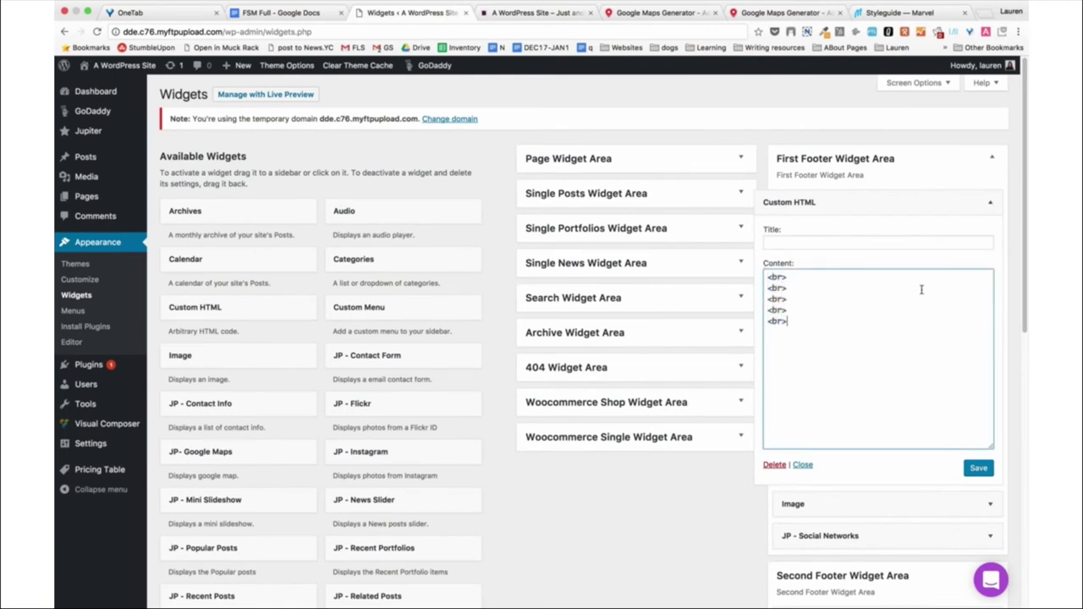
click(992, 206)
Expand the Image widget to review its settings, then collapse it again.
click(992, 235)
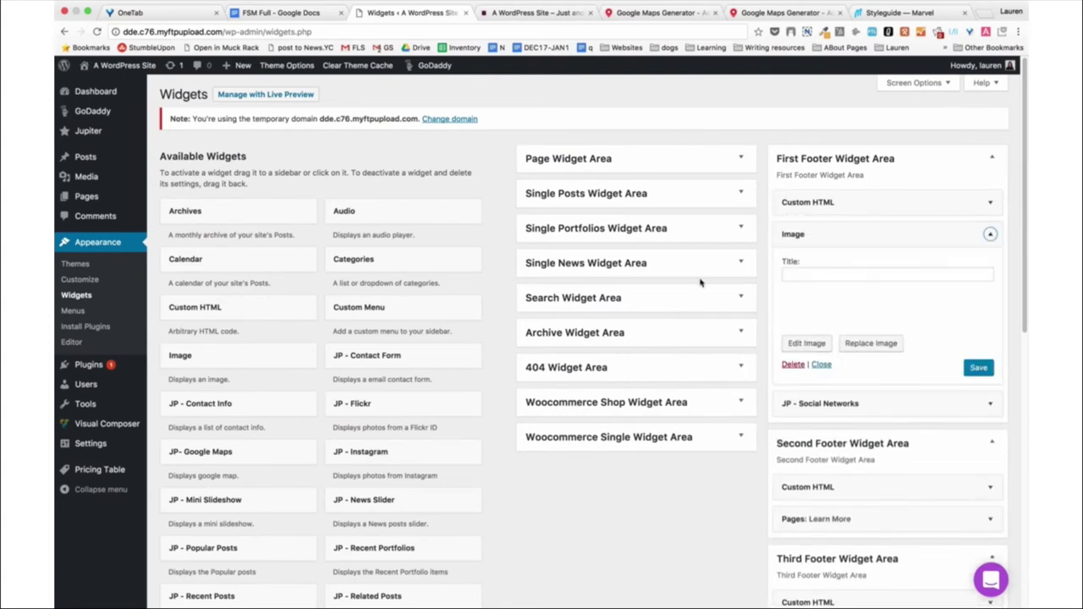
scroll(322, 360, down, 4)
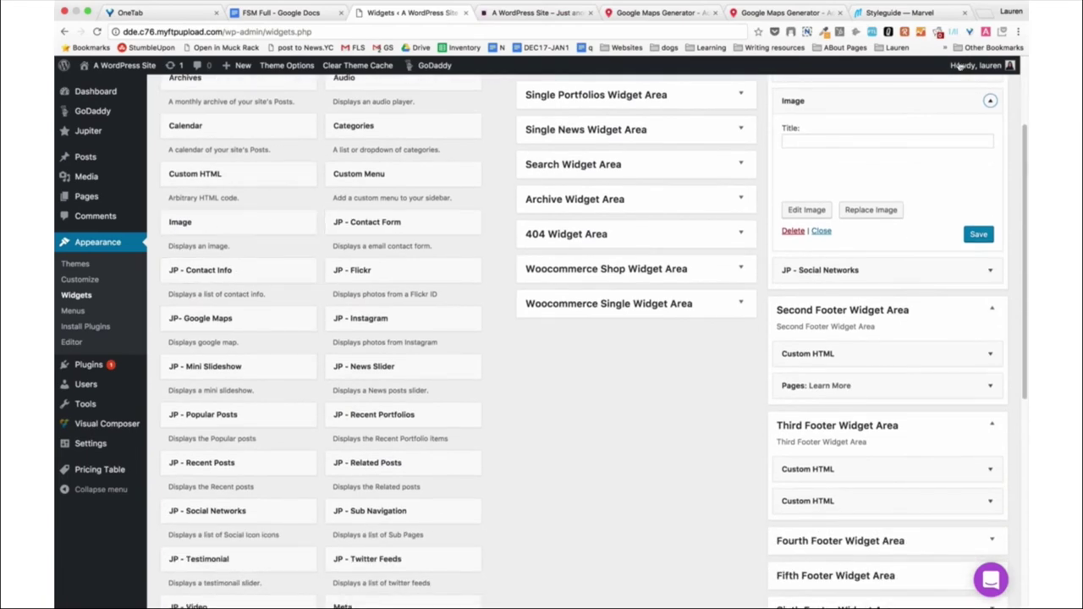
scroll(866, 165, up, 2)
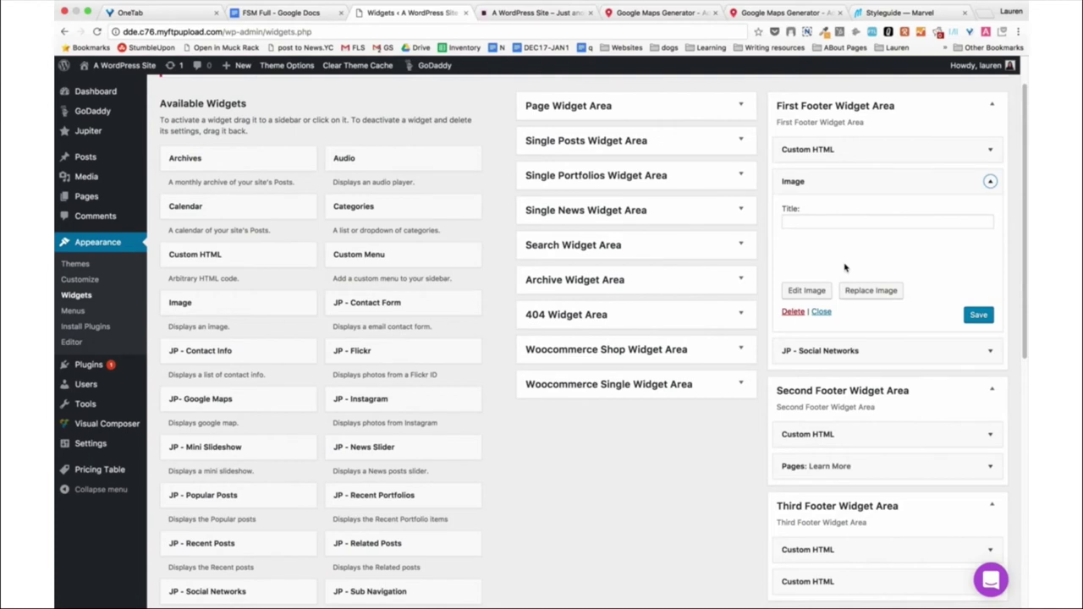
click(990, 181)
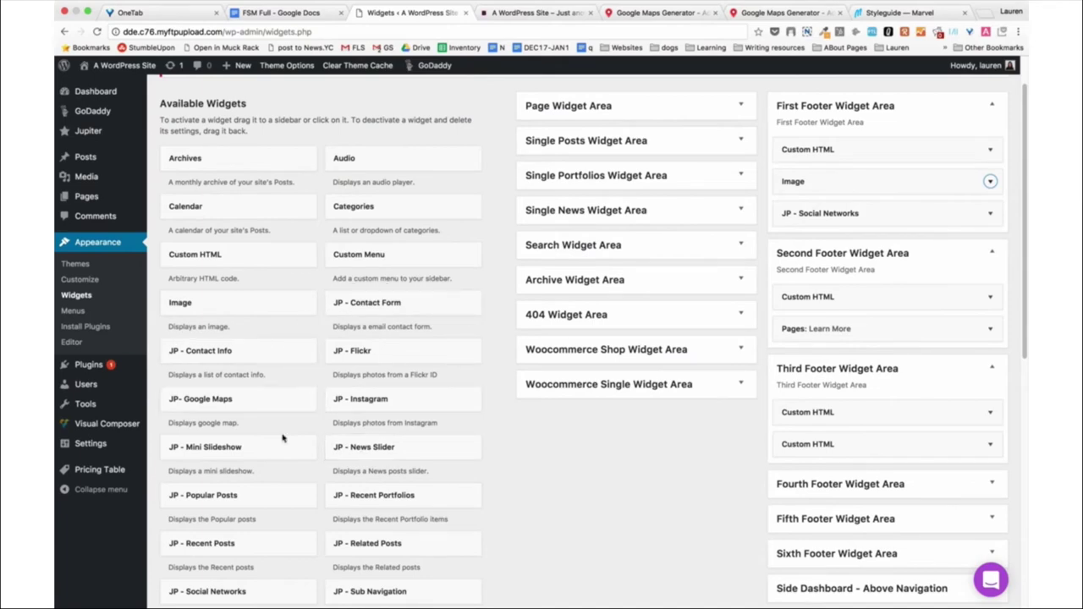
scroll(280, 441, down, 1)
scroll(280, 441, down, 3)
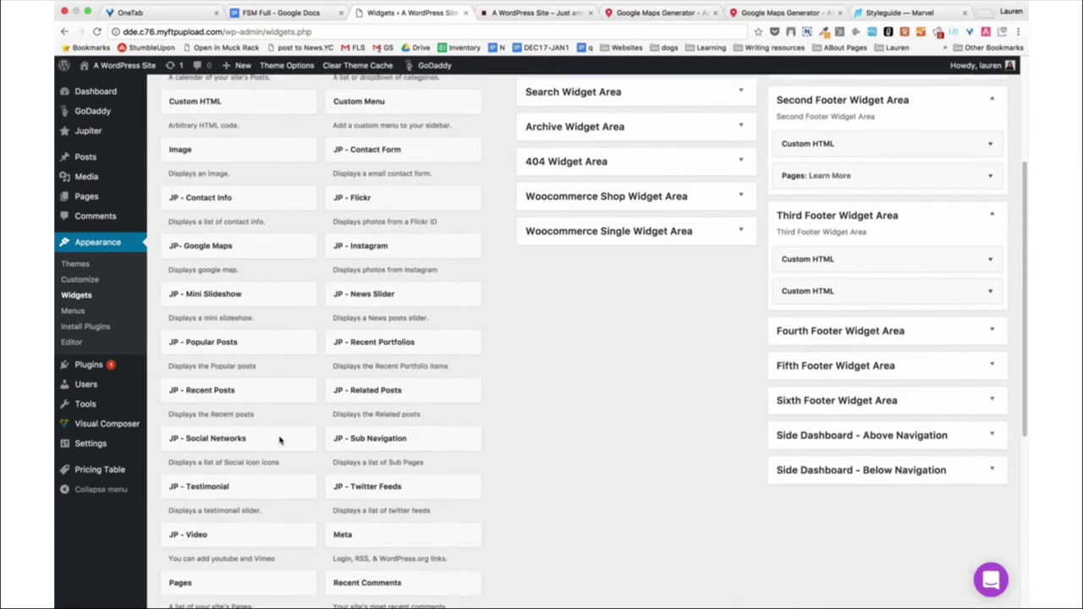
scroll(829, 171, up, 4)
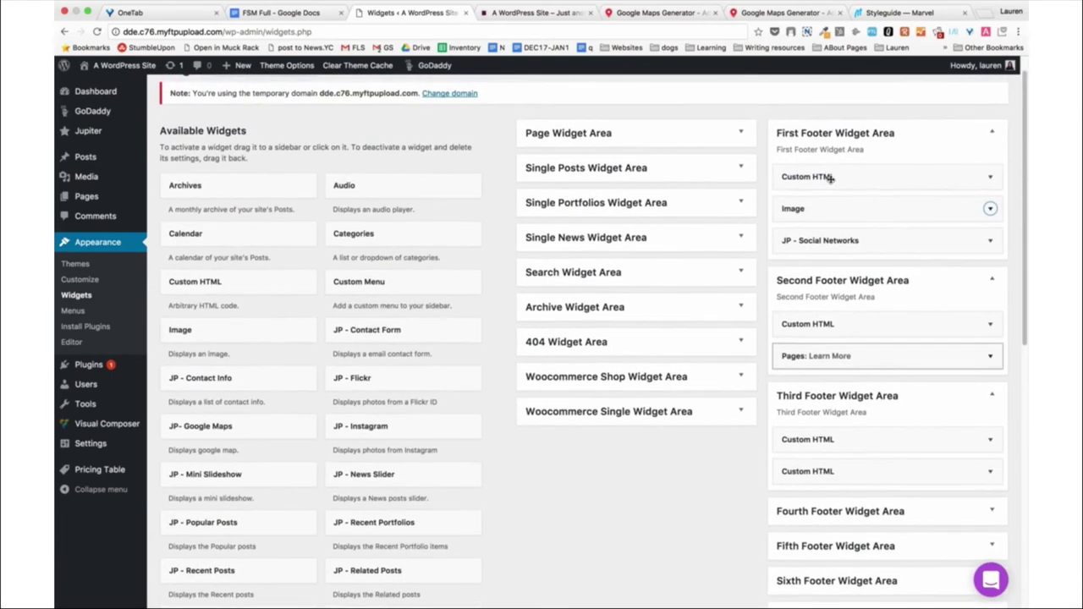
Expand the JP - Social Networks widget and review its custom icon count setting.
click(844, 241)
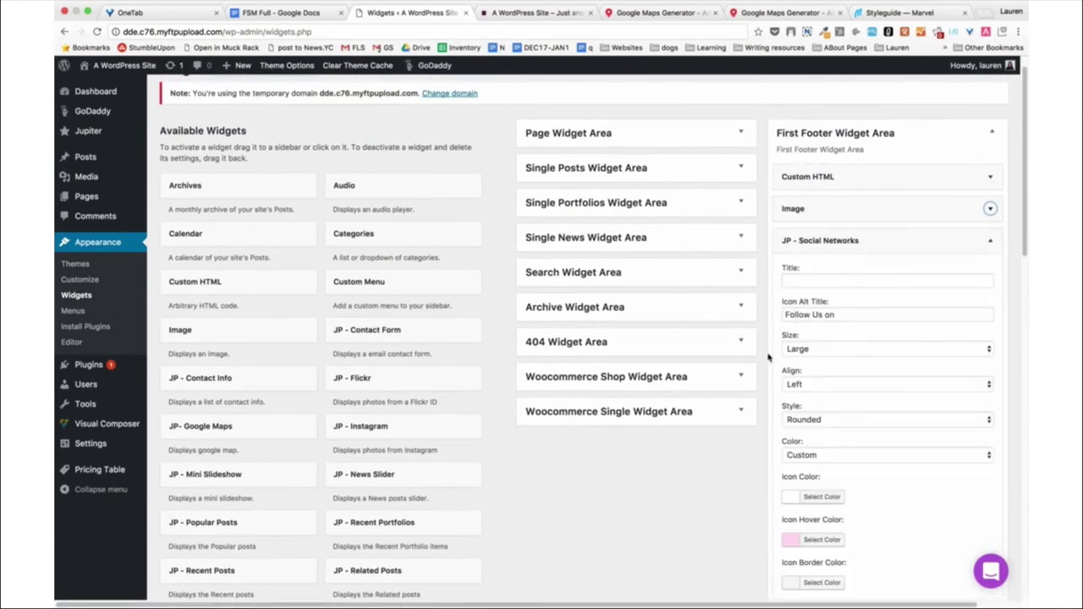
scroll(769, 357, down, 1)
scroll(769, 357, down, 1)
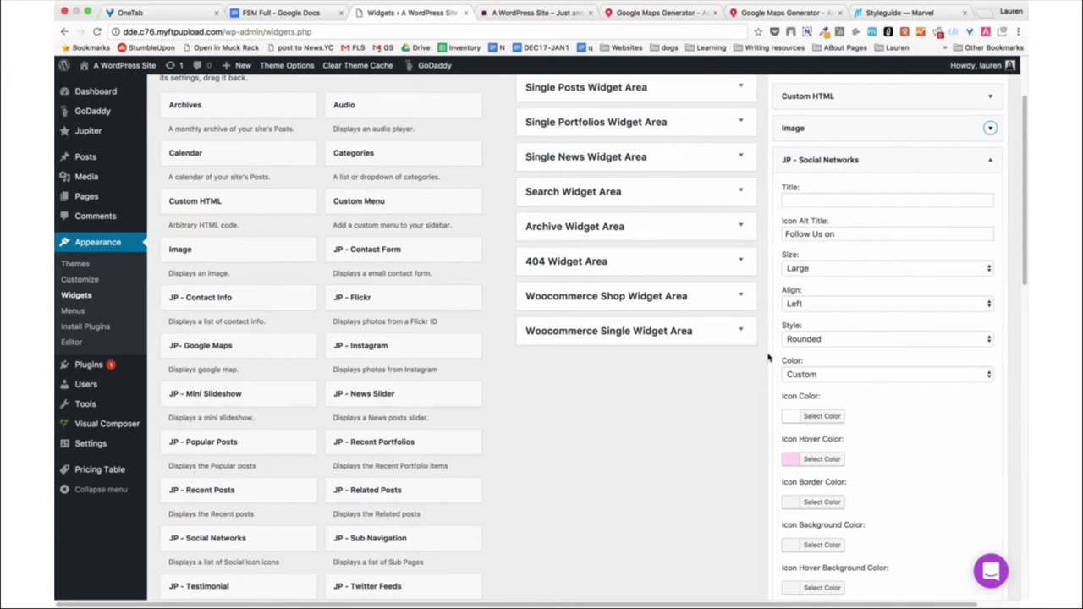
scroll(768, 357, down, 7)
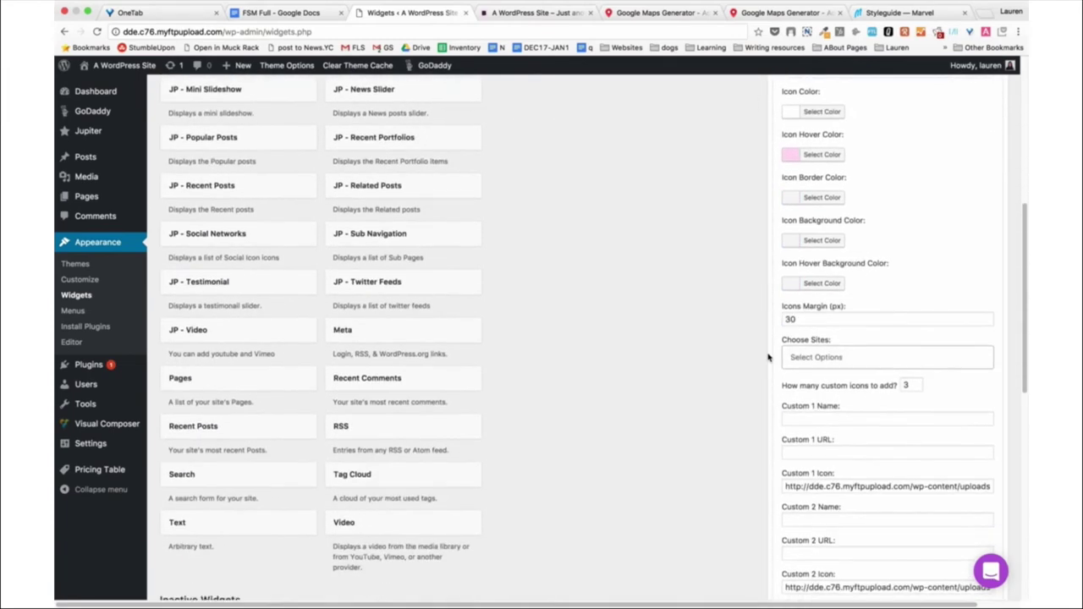
scroll(769, 357, down, 4)
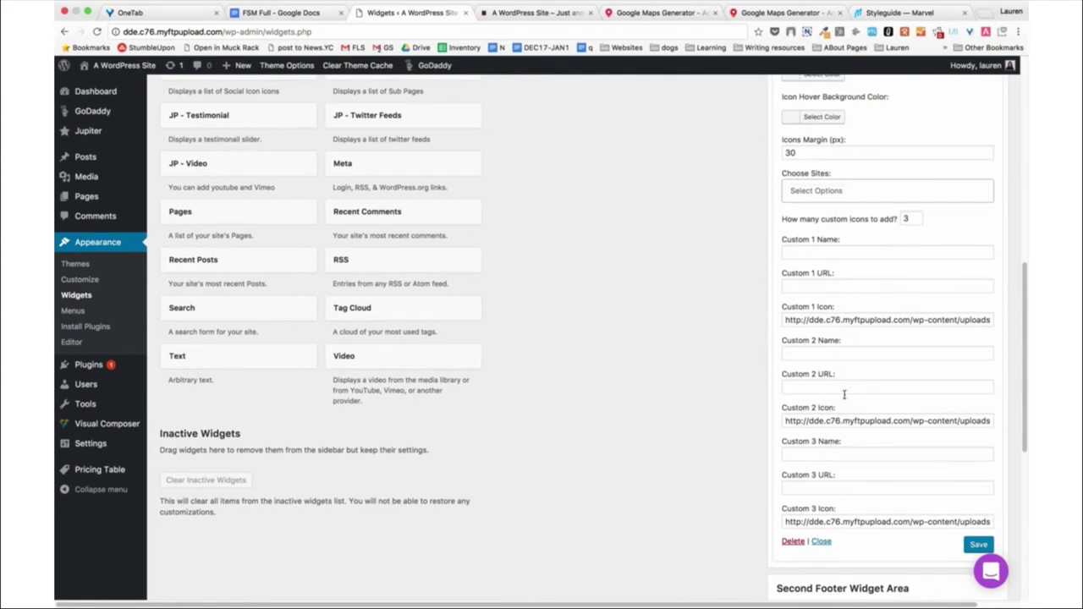
scroll(835, 427, down, 1)
scroll(835, 425, up, 2)
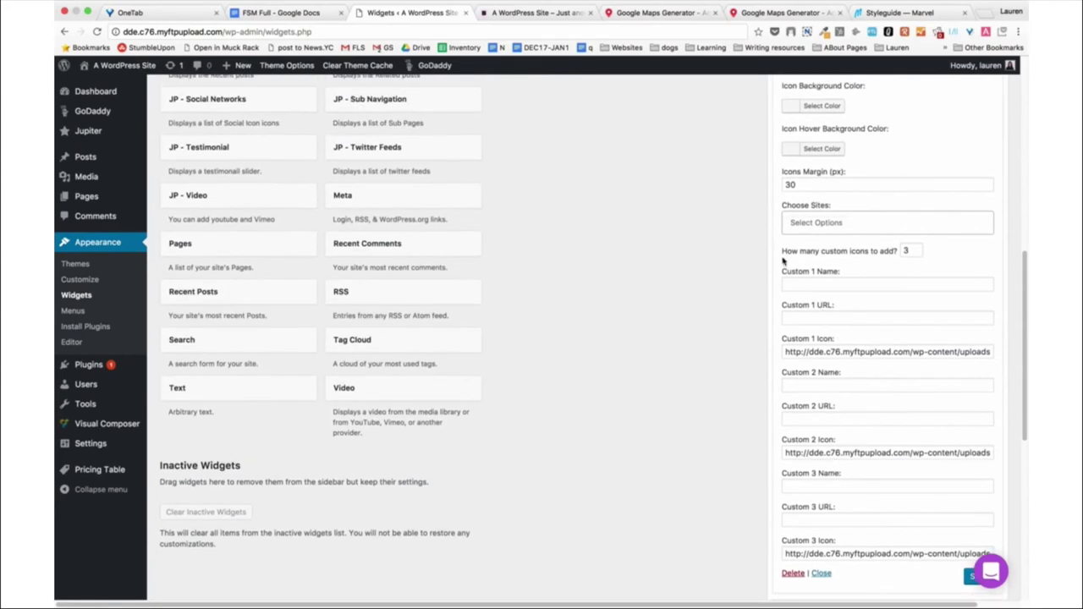
drag(779, 251, 899, 251)
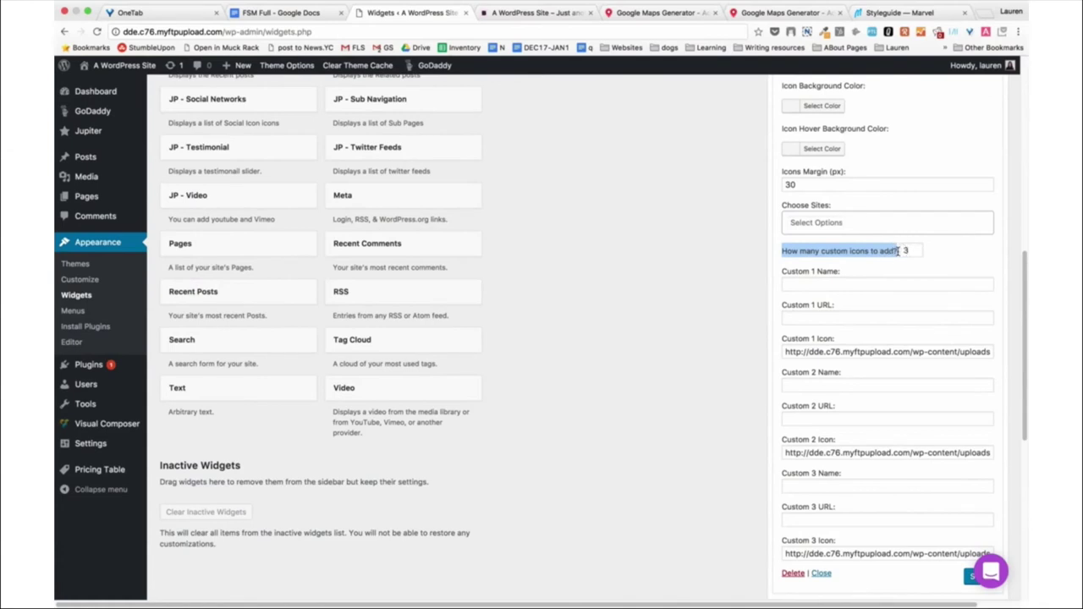
click(939, 248)
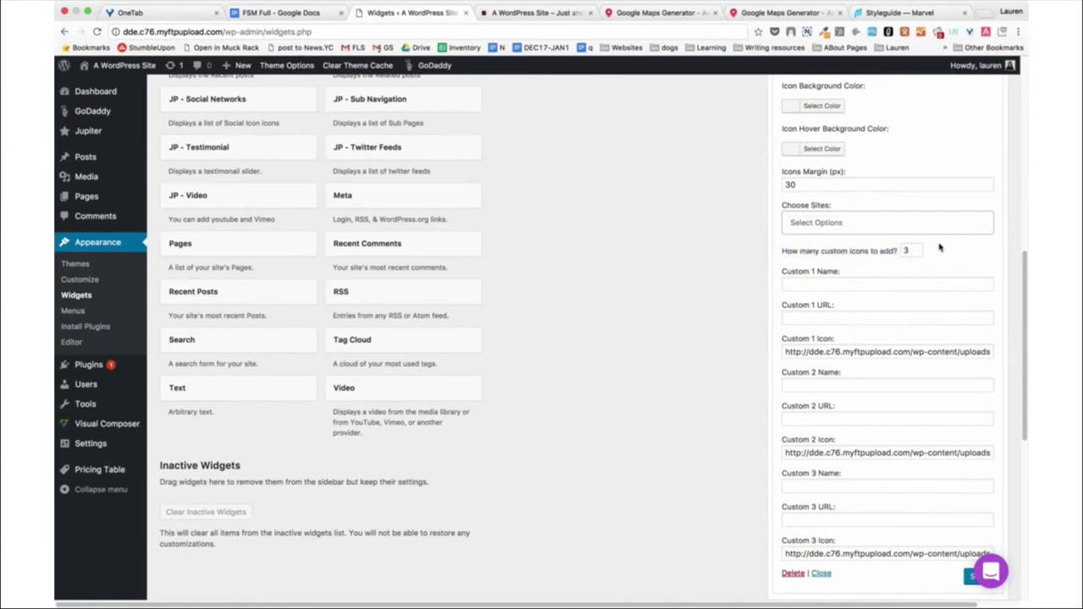
scroll(905, 304, down, 2)
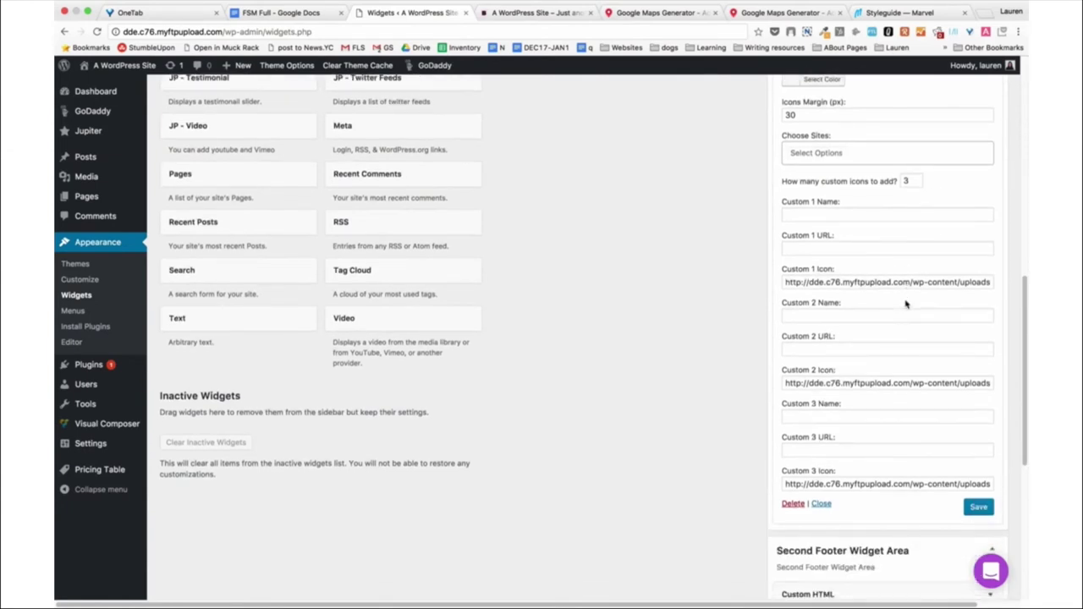
Select the full Custom 1 Icon URL for the Facebook icon, checking the live footer.
click(849, 212)
click(845, 244)
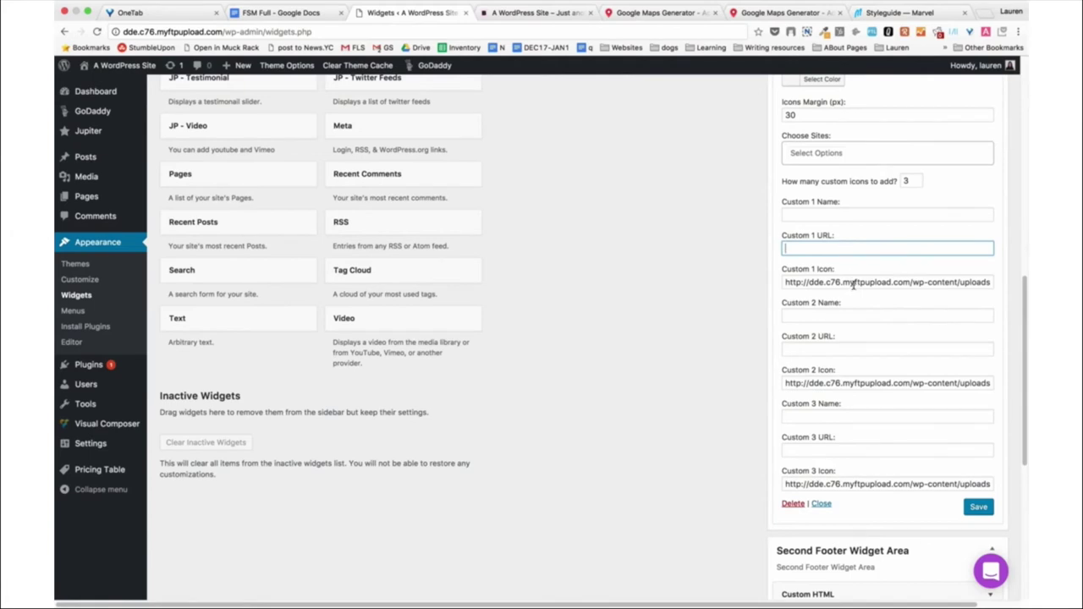
triple_click(853, 283)
drag(853, 284, 1041, 254)
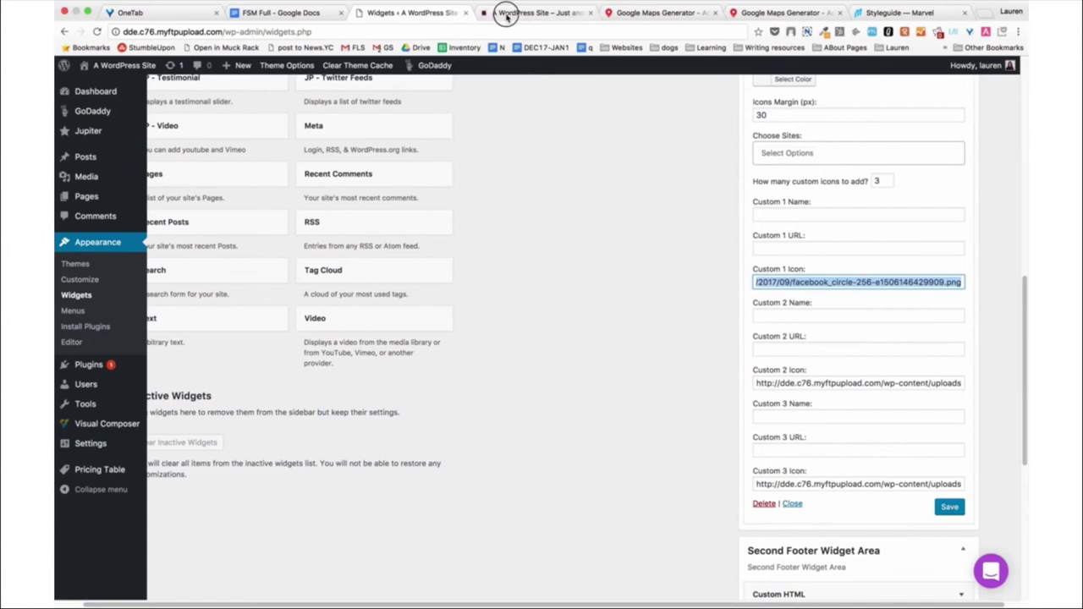
click(503, 13)
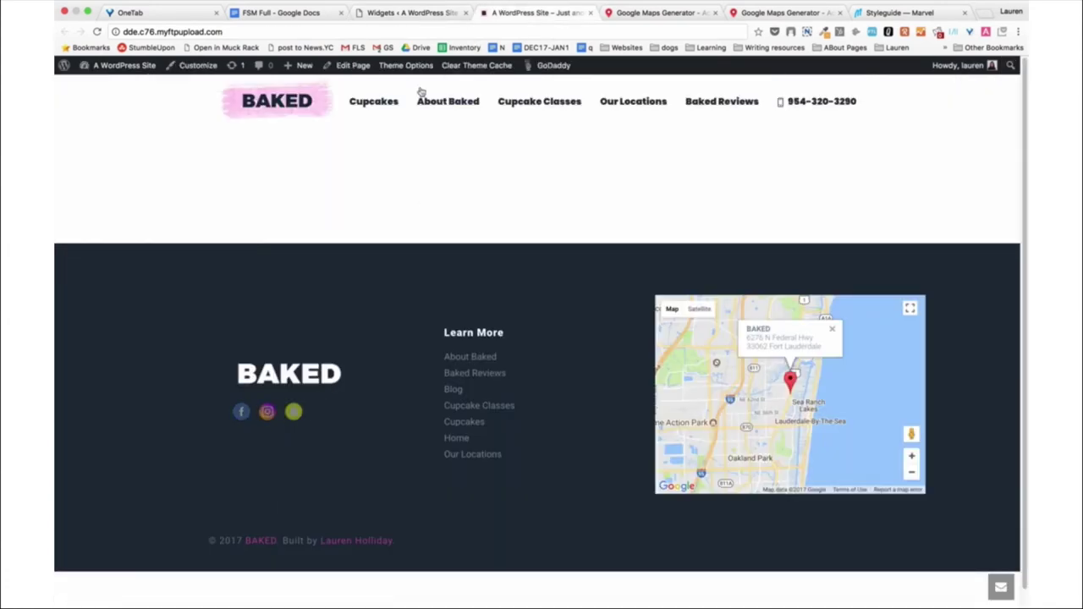
click(412, 13)
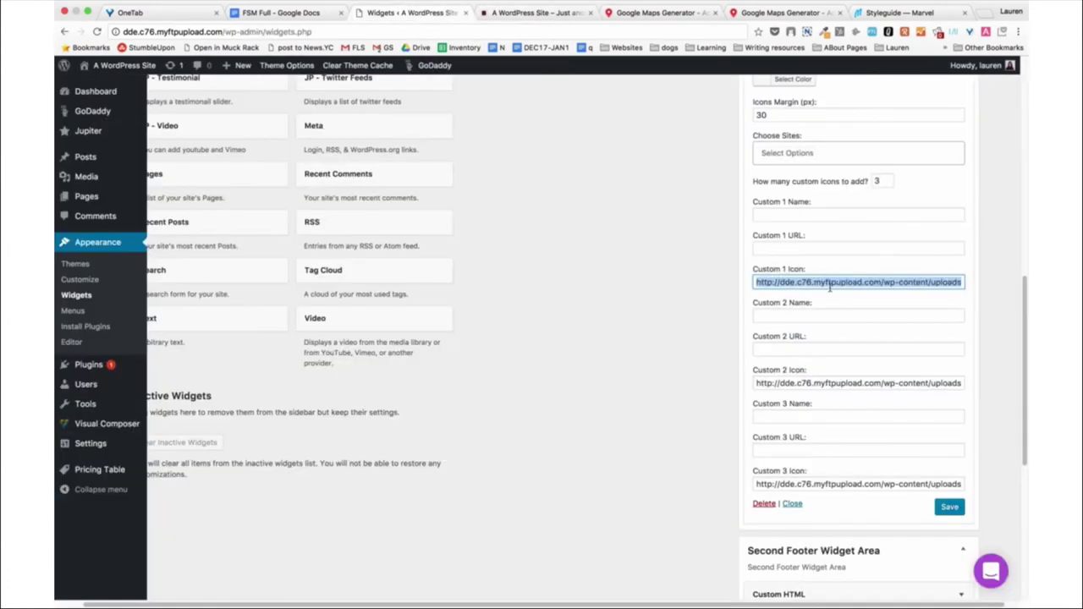
key(super+a)
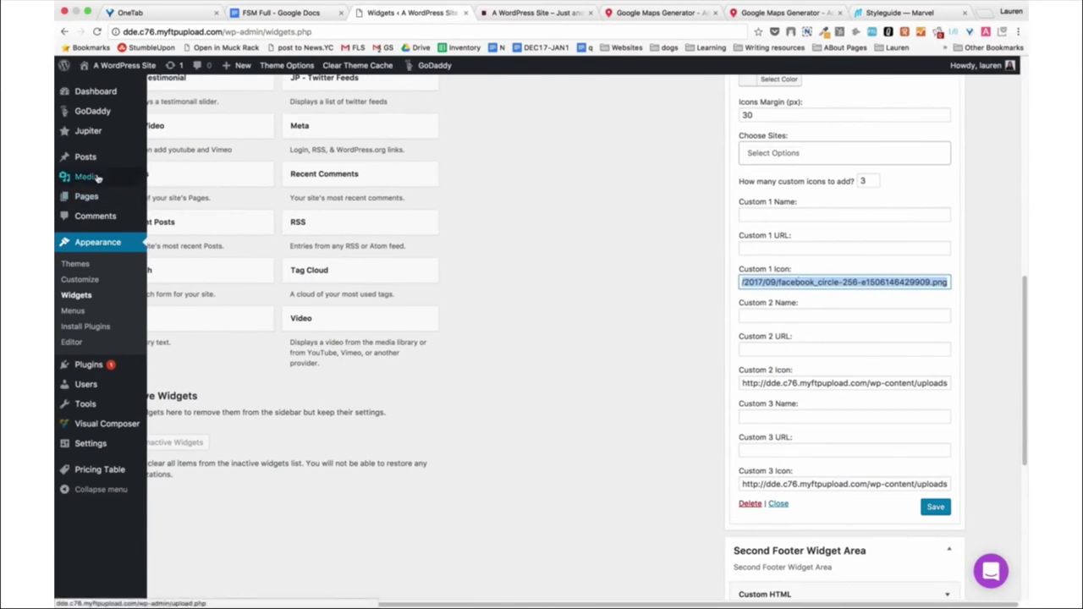
Open Media > Add New in a new tab and switch to it.
mouse_move(87, 177)
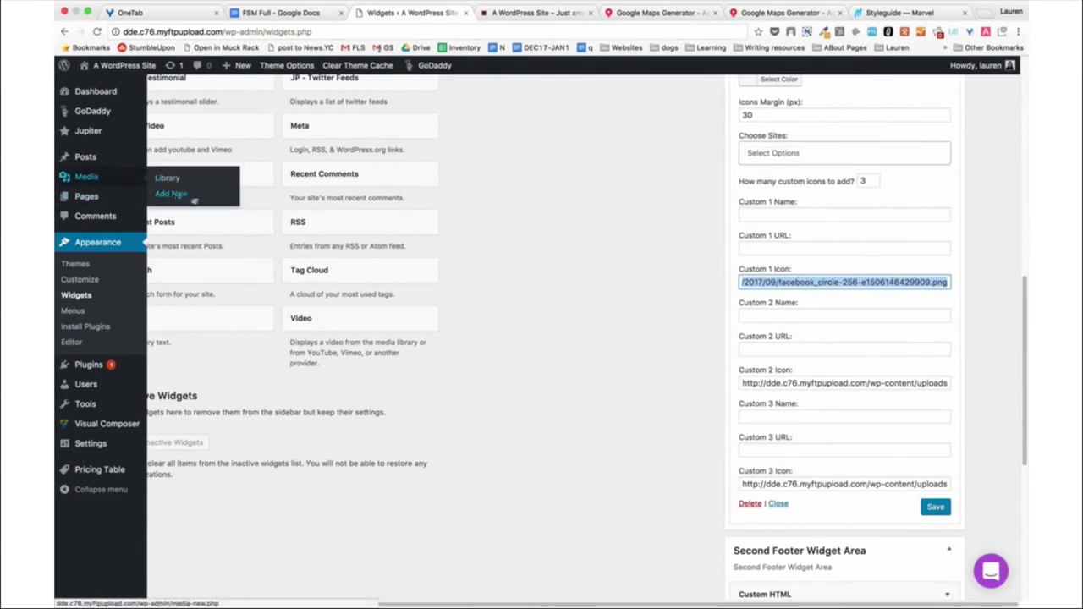
right_click(192, 199)
click(222, 201)
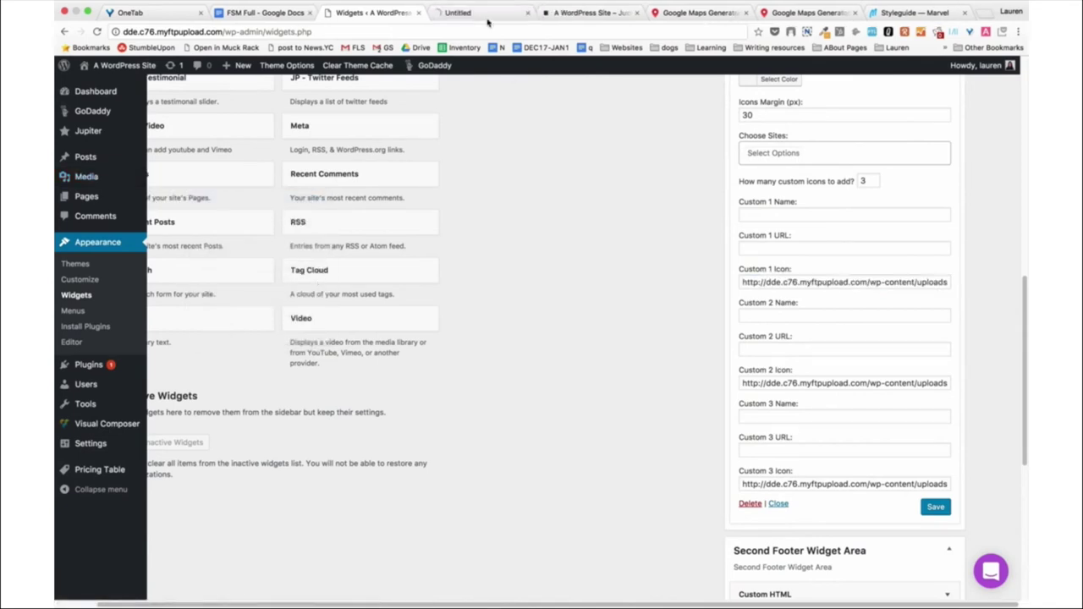
click(487, 14)
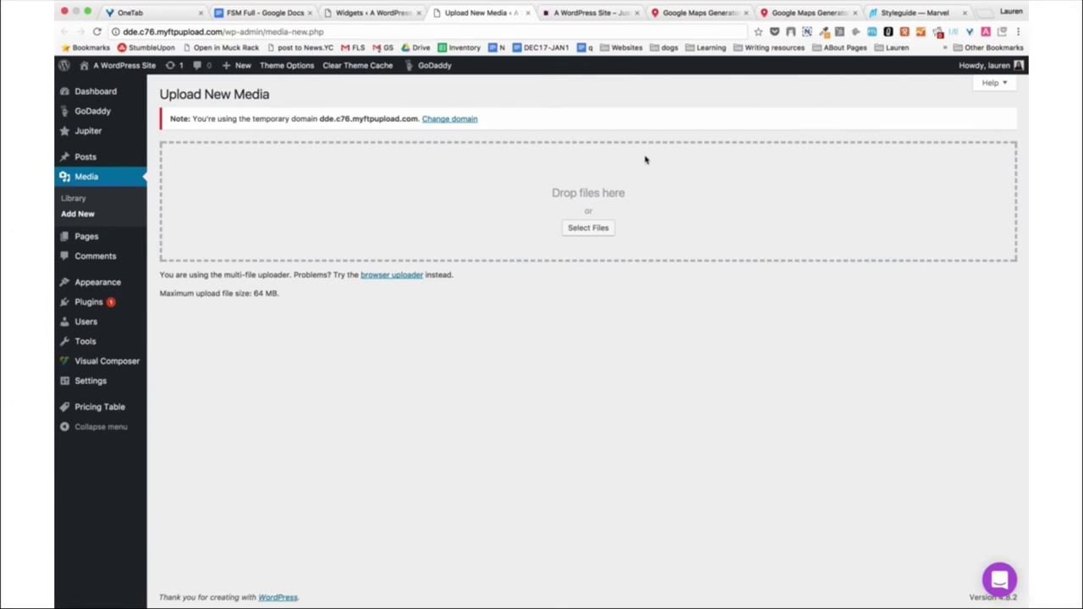
Back in the widget settings, select the whole Custom 2 Icon URL.
click(352, 15)
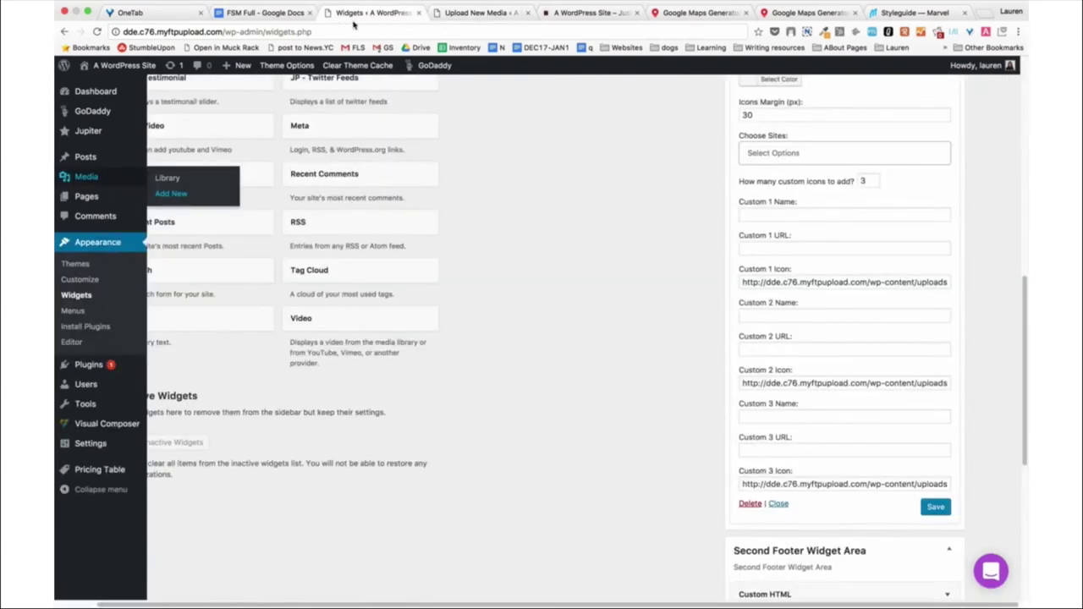
click(758, 383)
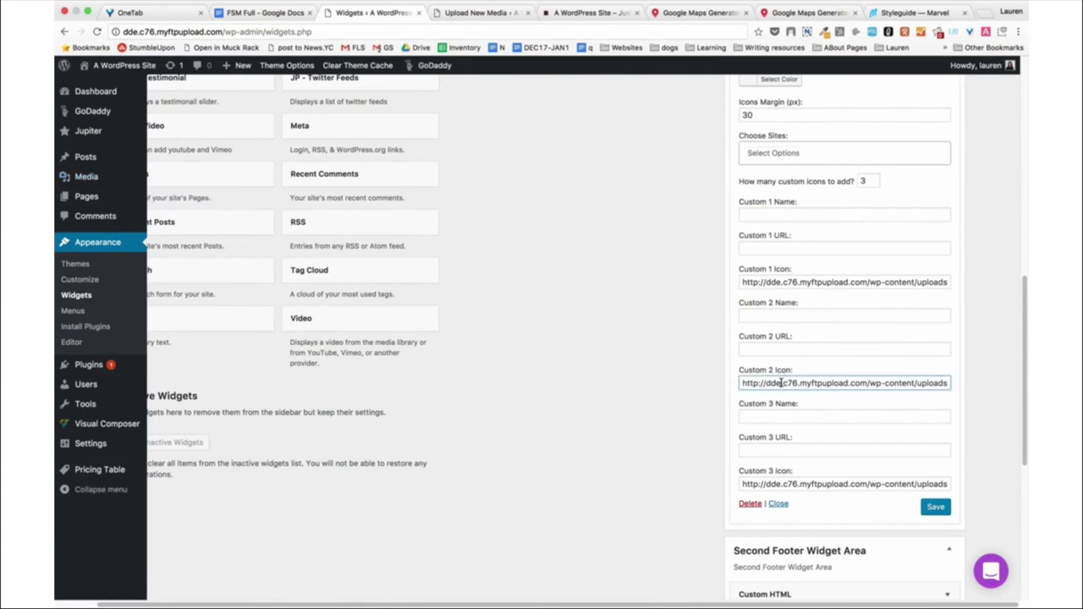
key(super+a)
In the Media Library, open the Snapchat icon's Attachment Details and select its file URL.
click(474, 14)
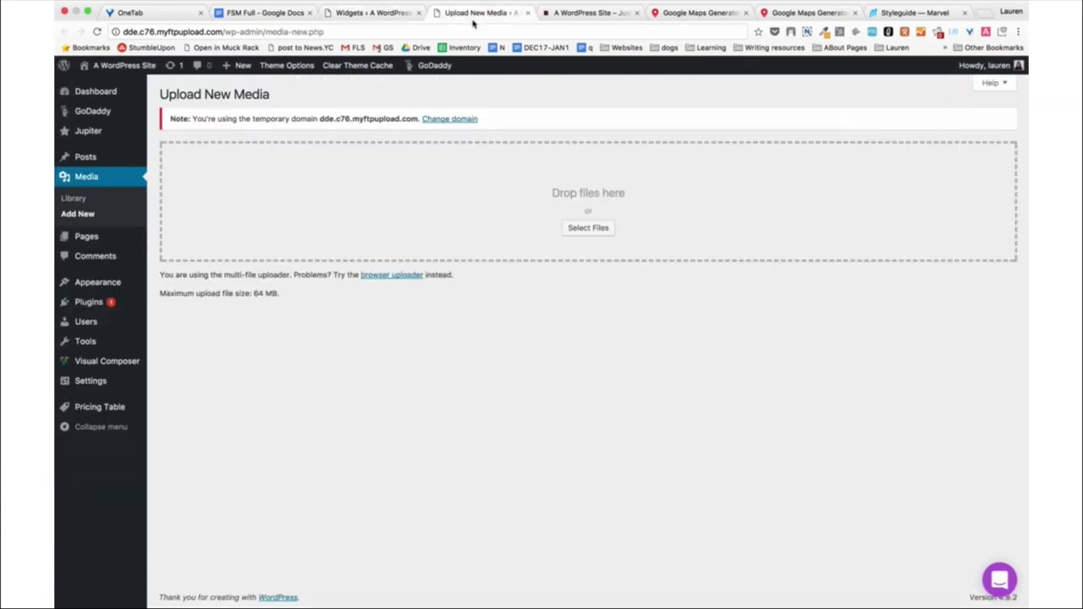
click(110, 201)
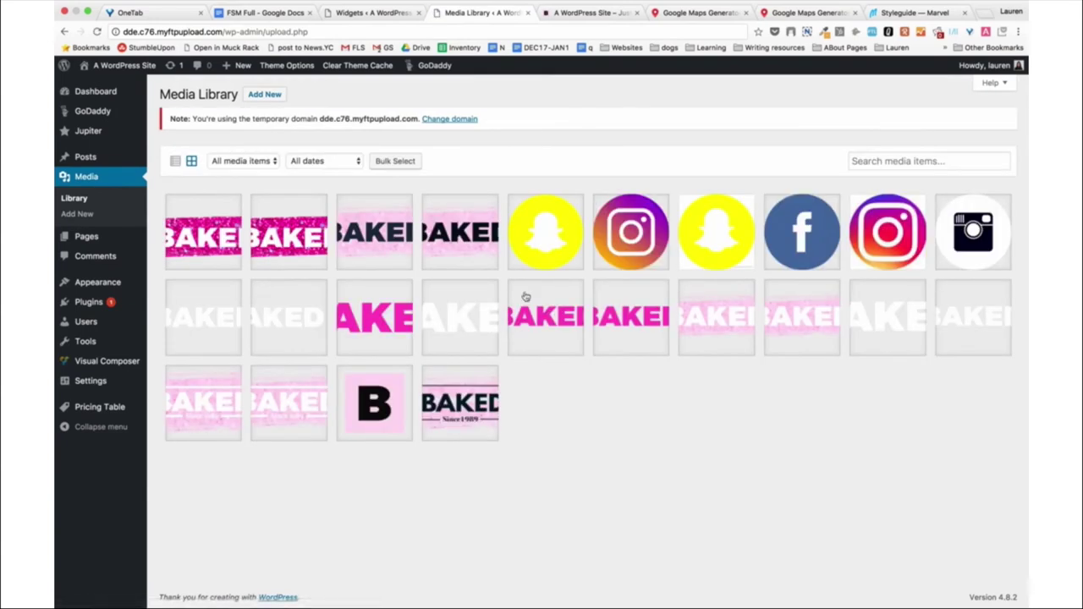
click(559, 228)
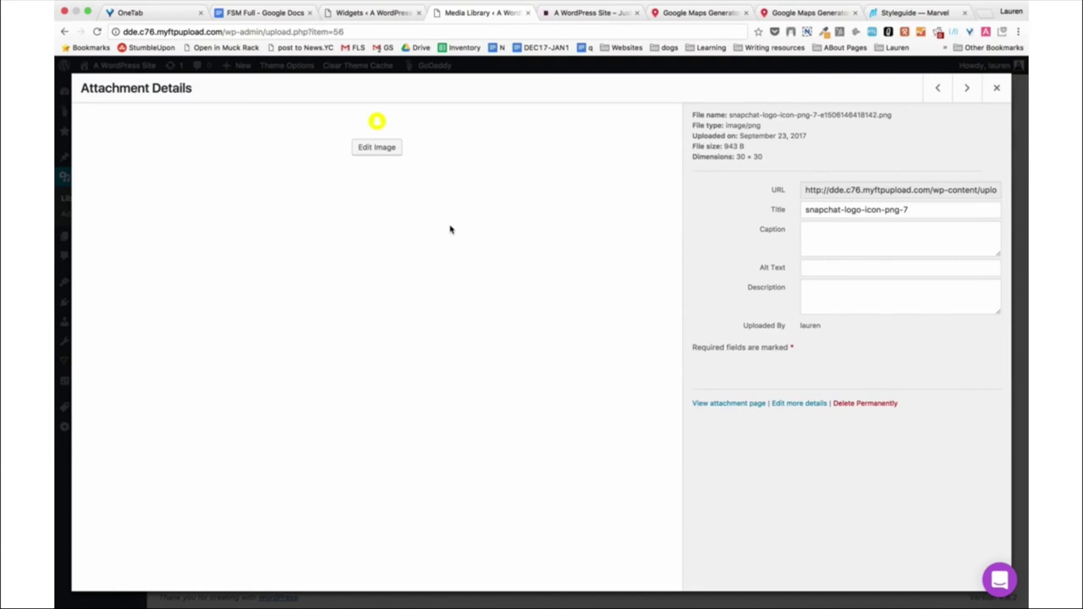
click(846, 189)
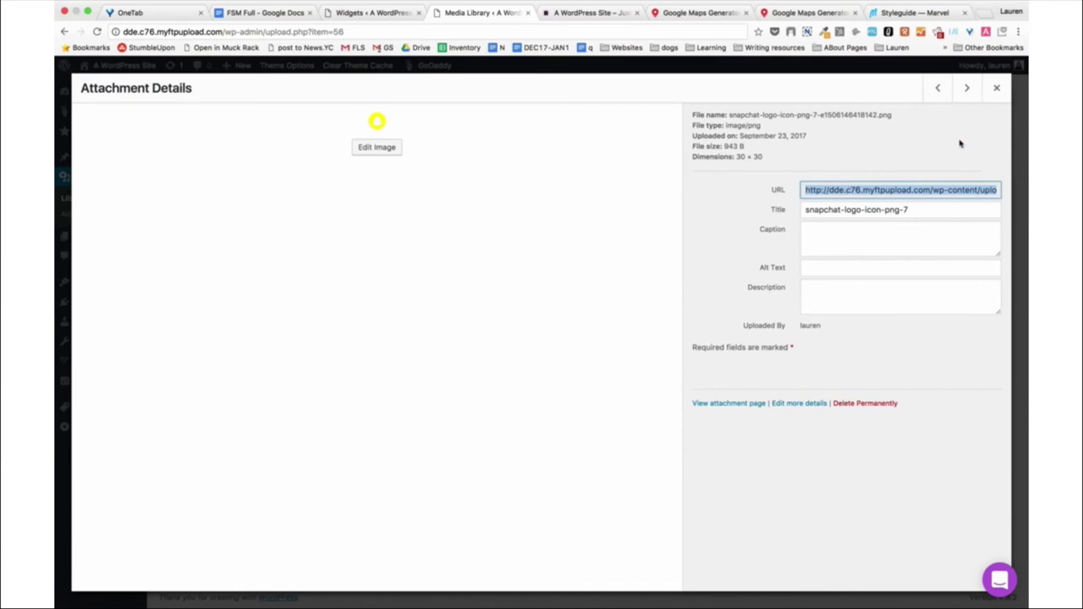
click(997, 89)
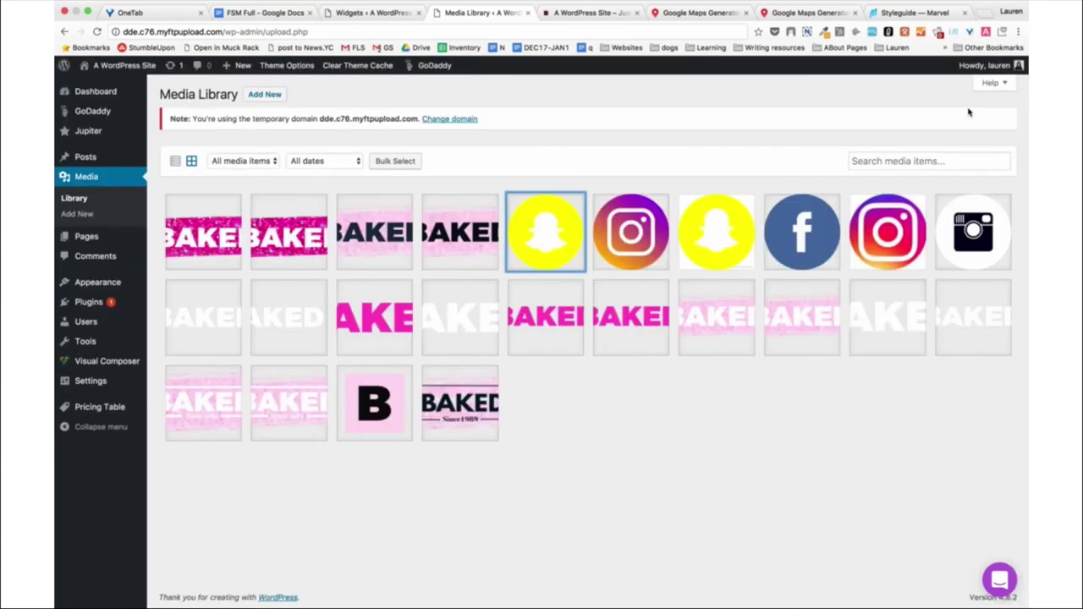
Close the Media Library tab and view the live site footer's social icons.
click(362, 15)
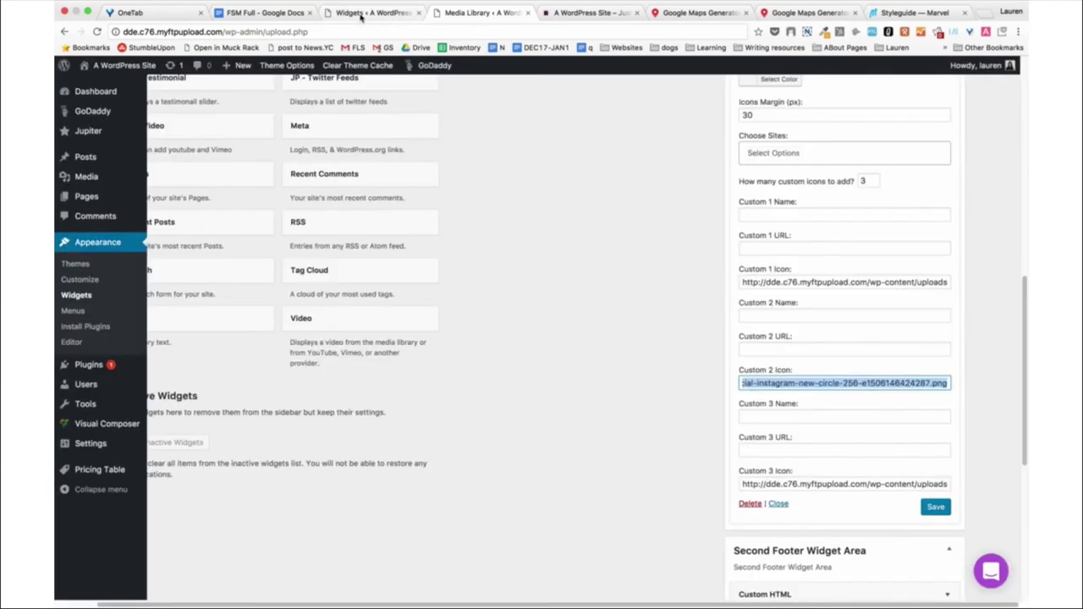
scroll(675, 351, down, 6)
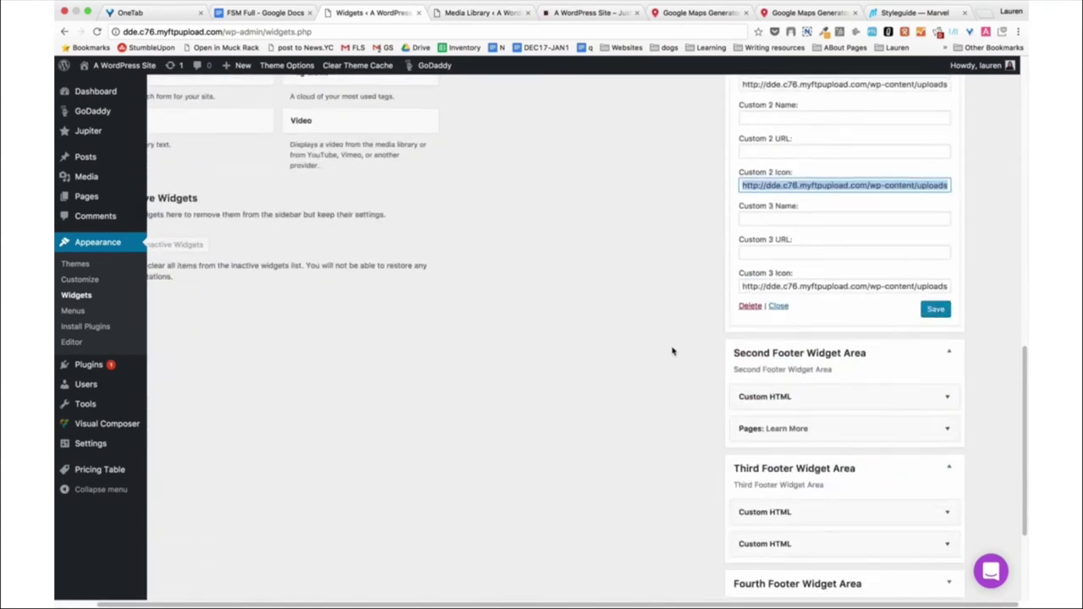
scroll(706, 345, down, 2)
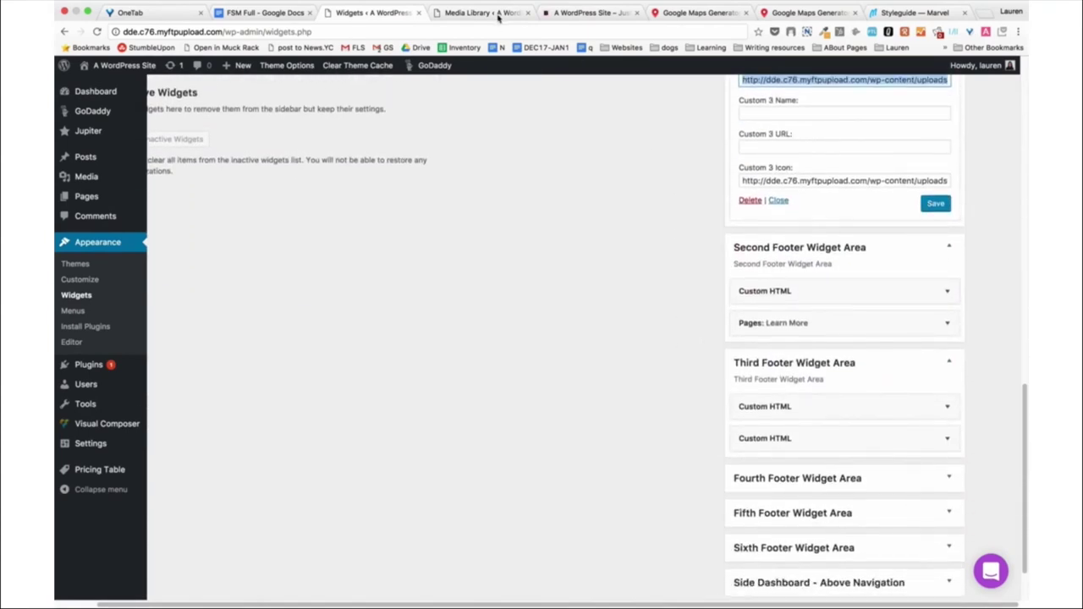
click(526, 13)
click(478, 14)
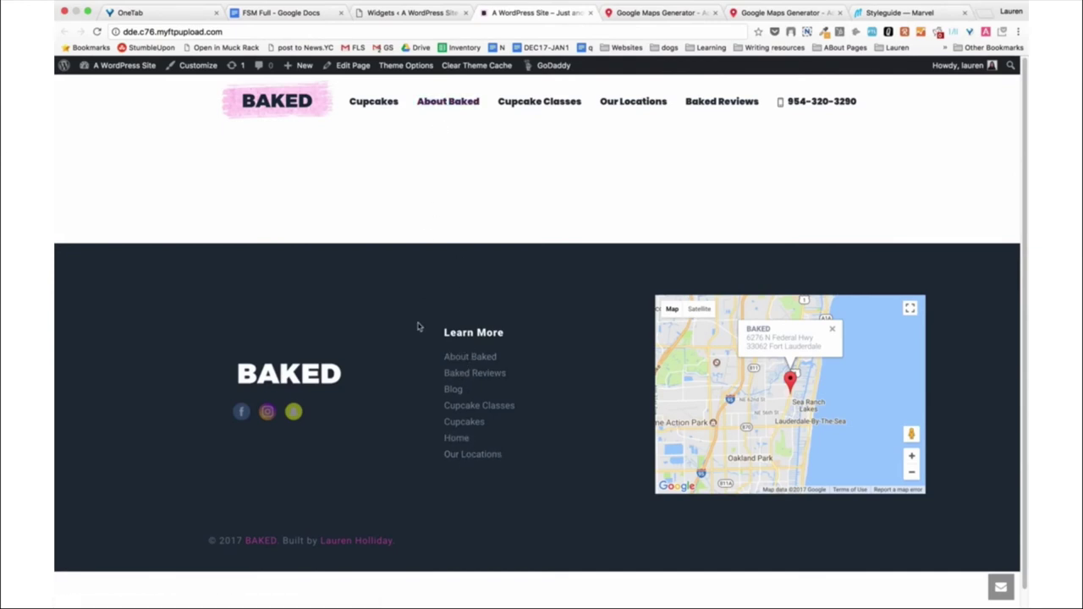
Expand the Second Footer's Custom HTML widget, compare with the live footer, then collapse it.
click(405, 15)
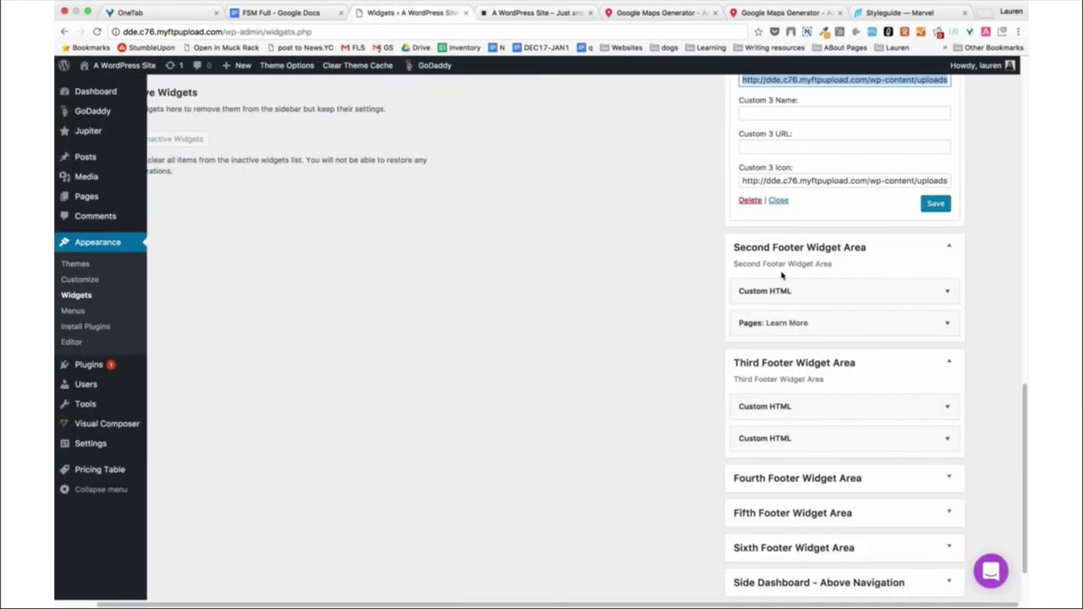
click(803, 298)
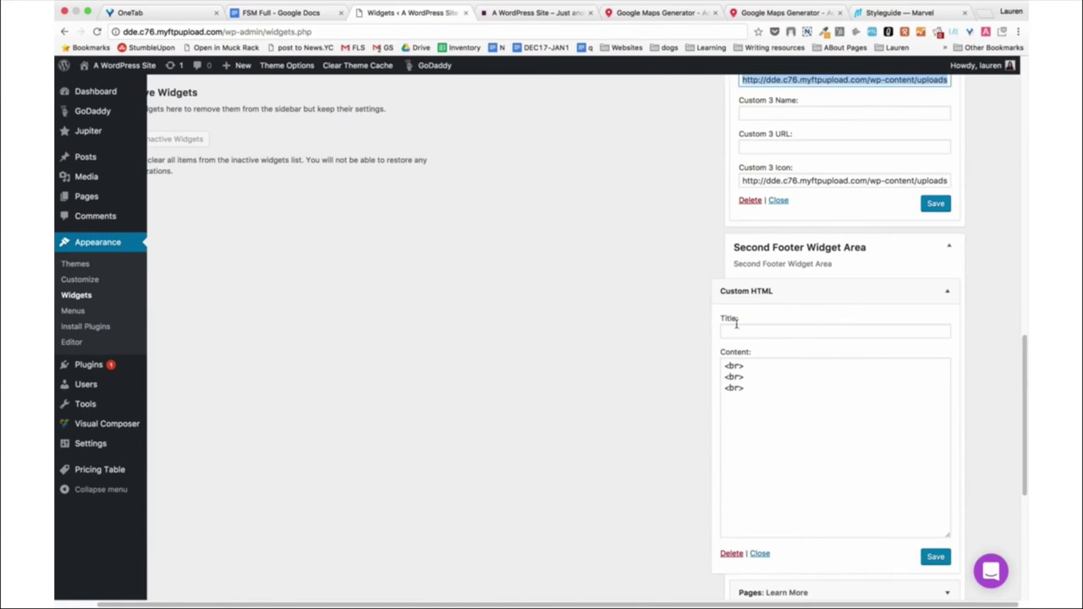
click(506, 15)
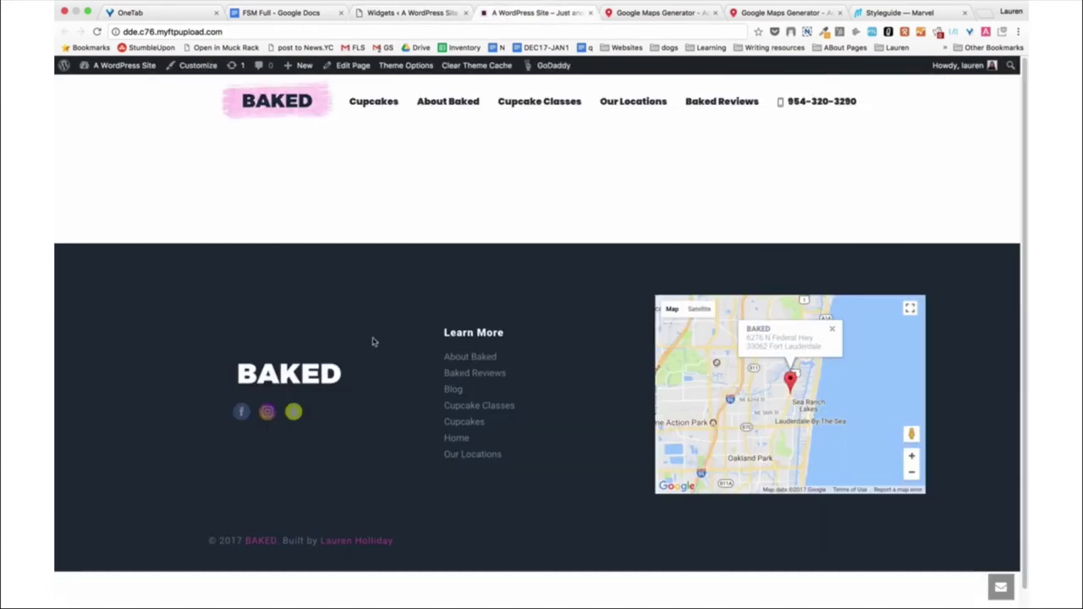
click(413, 14)
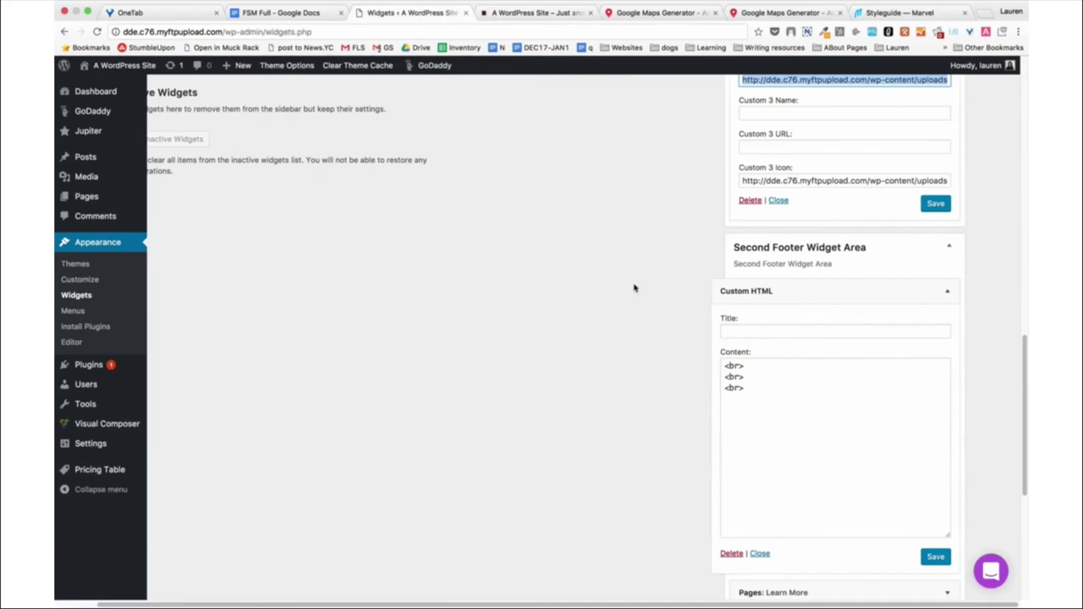
click(947, 291)
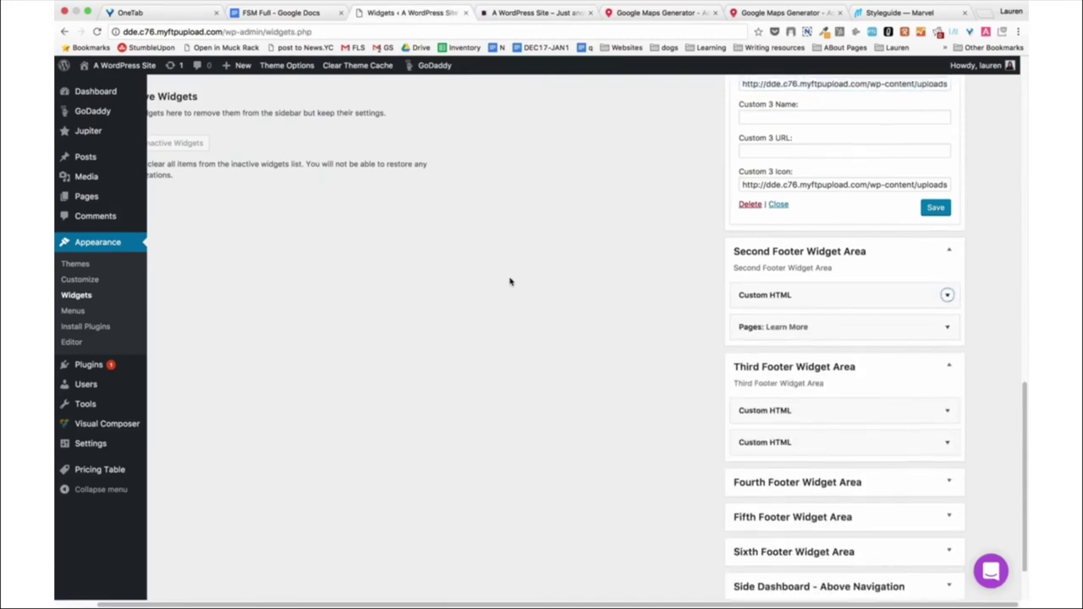
Check the map in the live site footer and return to the widgets.
scroll(510, 281, up, 10)
scroll(510, 283, left, 2)
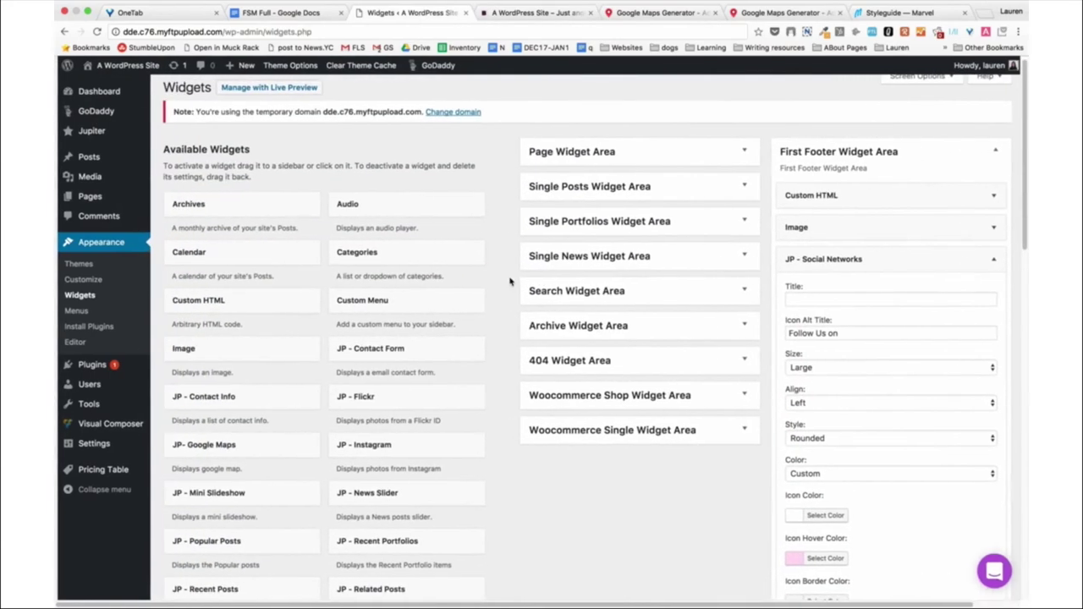
scroll(222, 307, down, 5)
scroll(223, 307, down, 10)
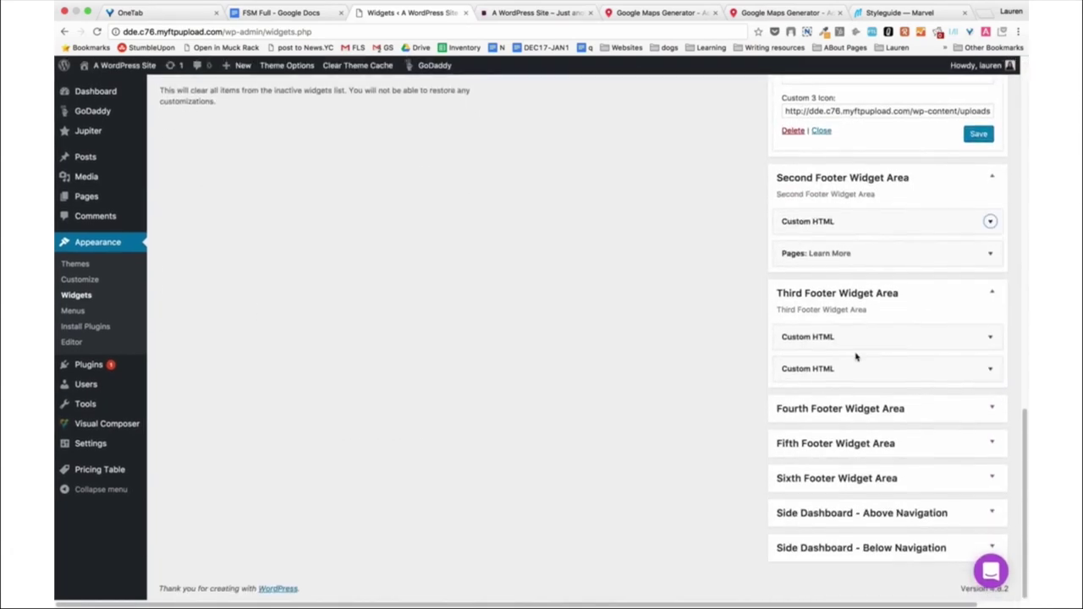
click(529, 13)
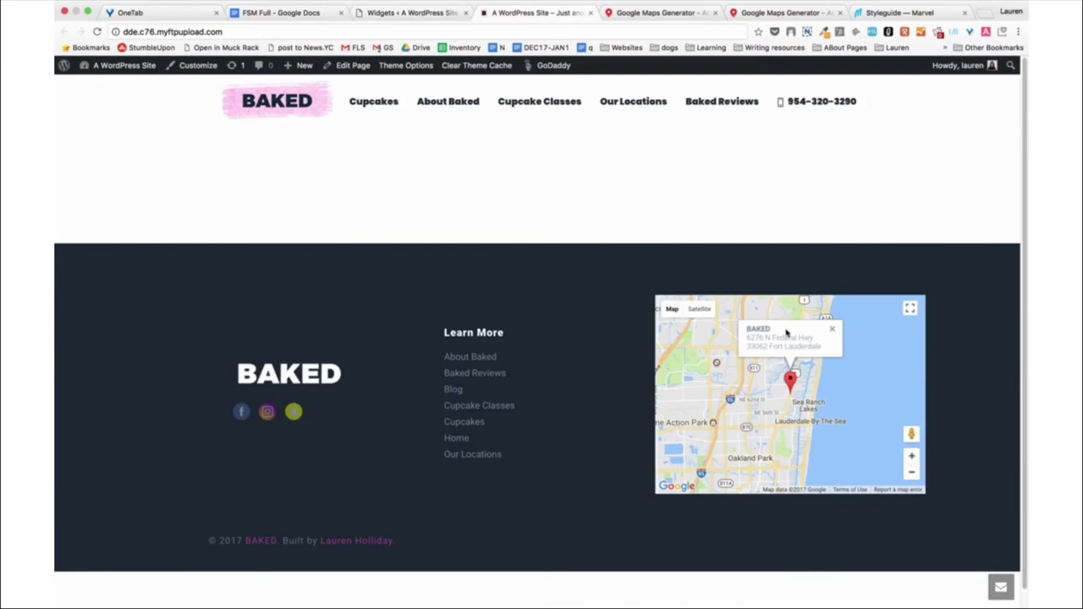
click(376, 13)
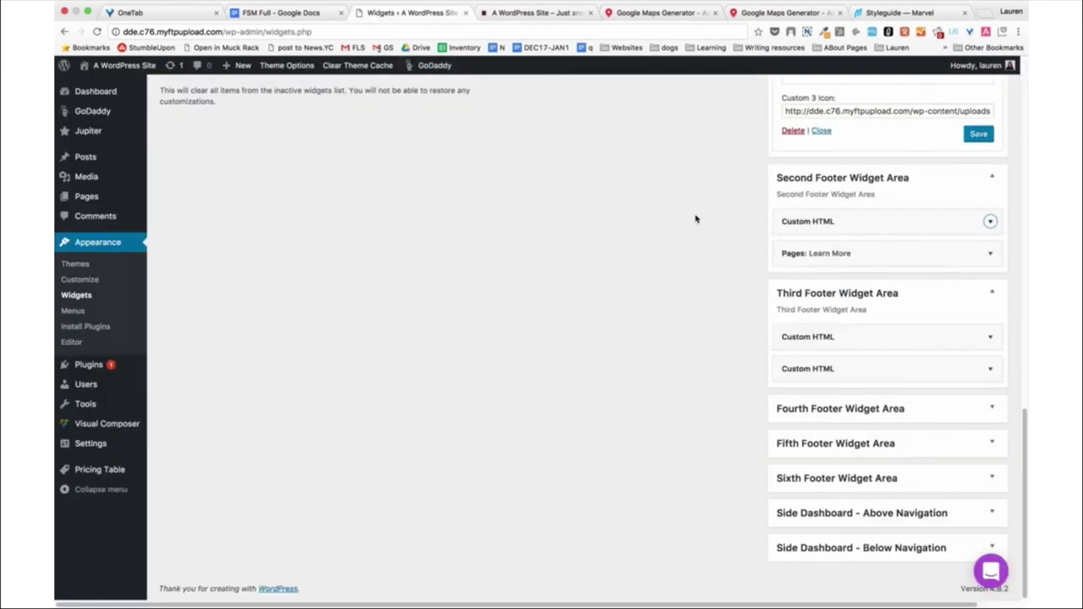
Inspect the Third Footer's first Custom HTML and Learn More pages widgets, closing each.
click(920, 337)
scroll(920, 337, down, 1)
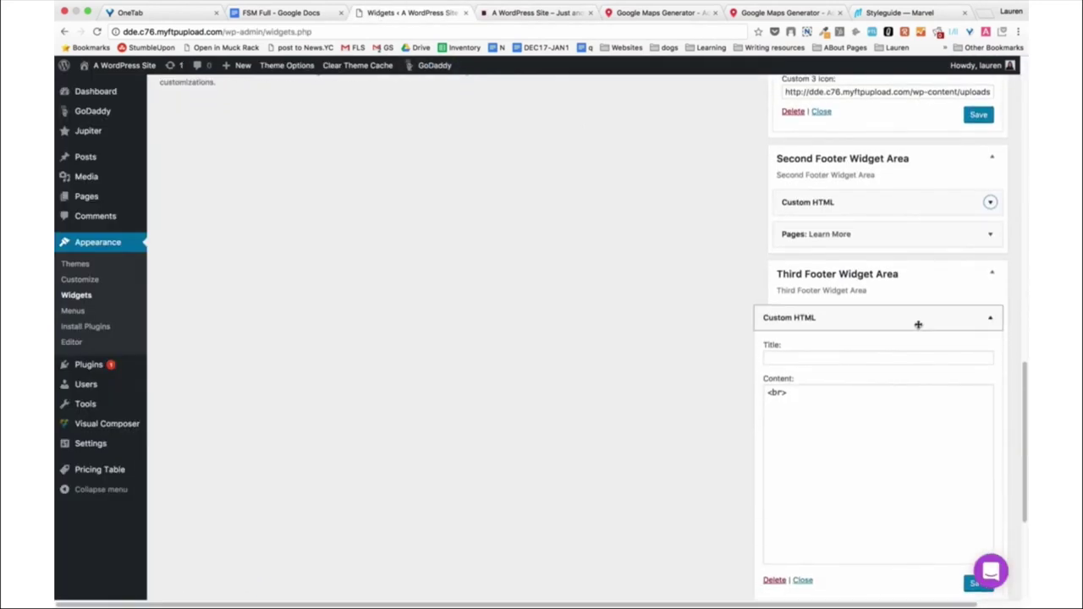
click(992, 319)
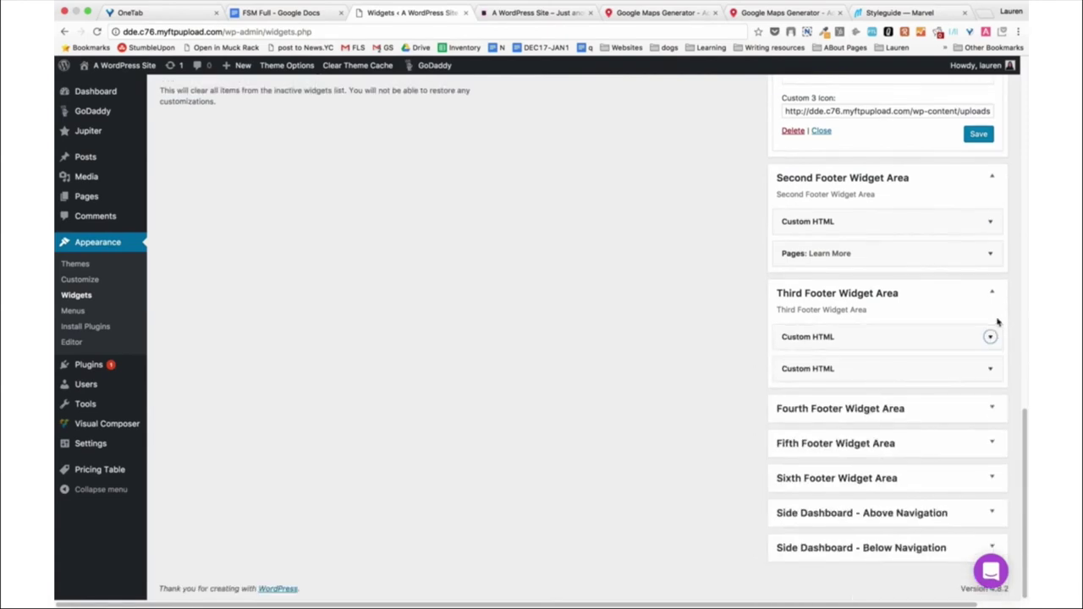
click(991, 254)
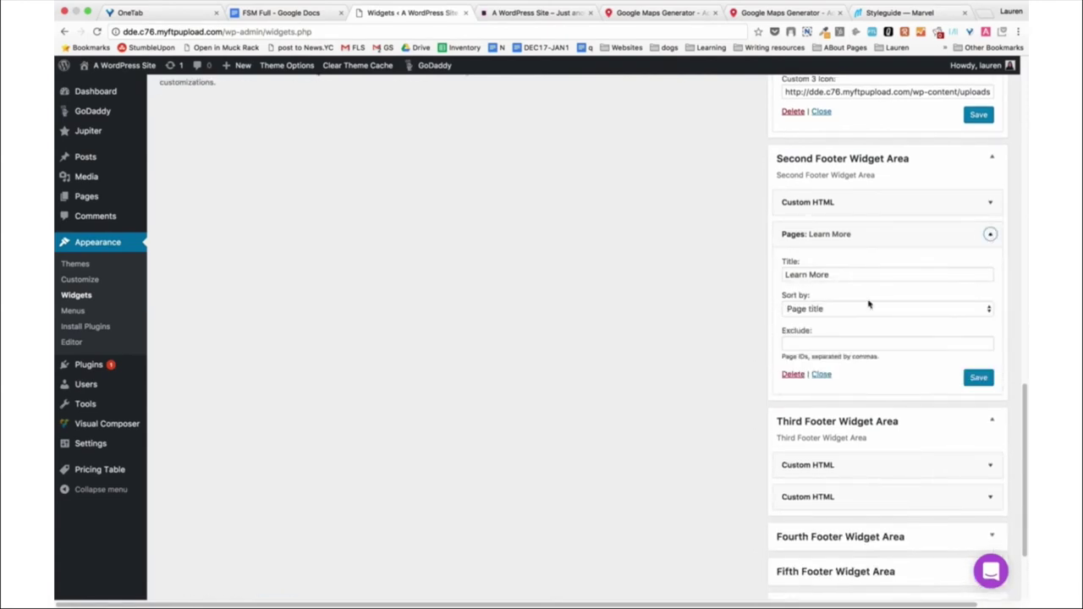
click(990, 236)
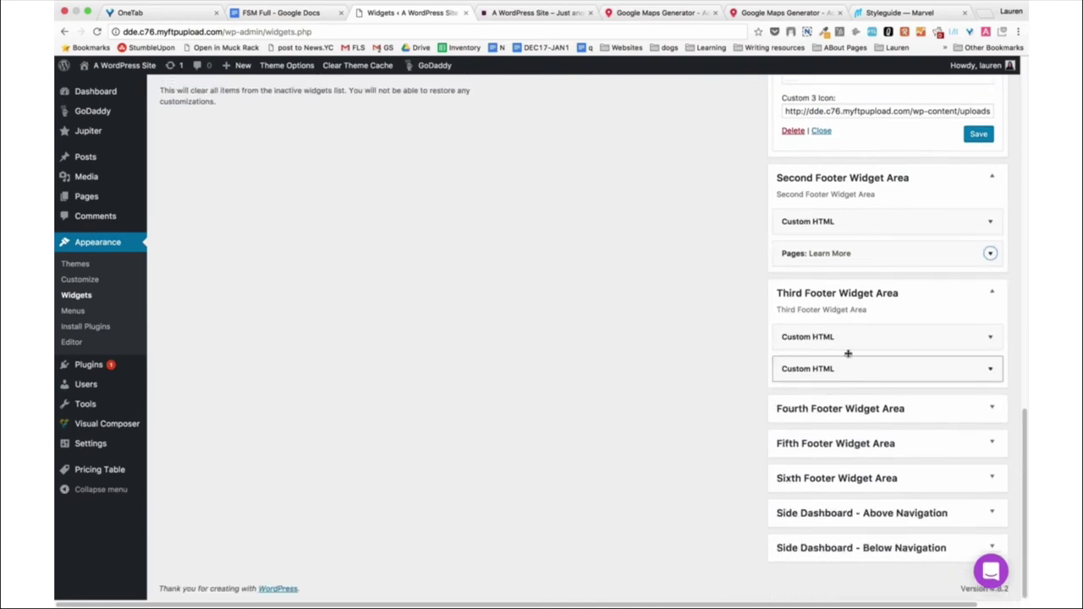
click(990, 338)
click(990, 323)
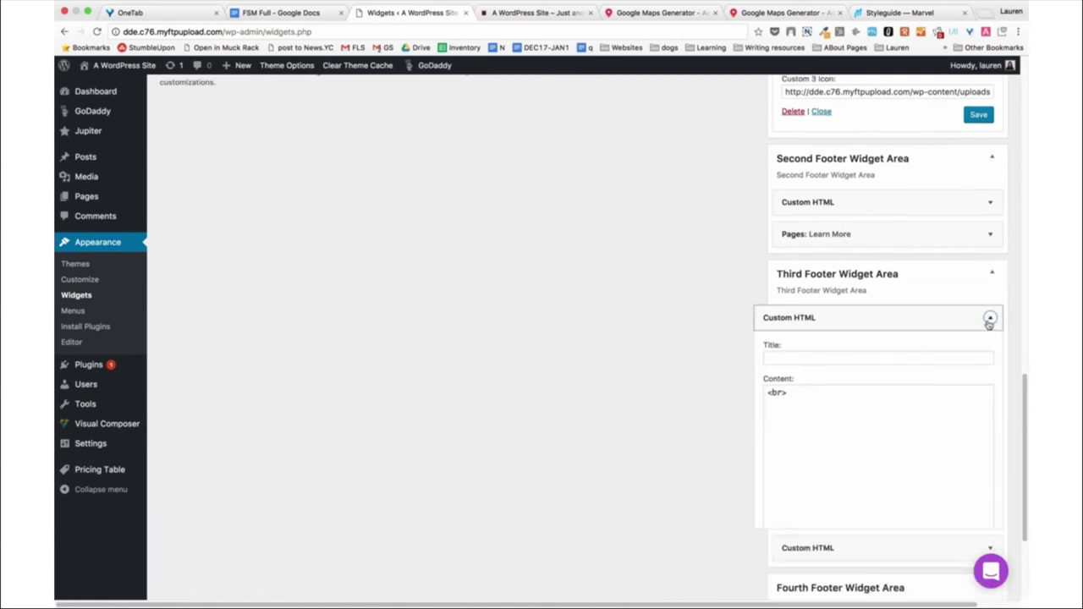
Open the Third Footer's second Custom HTML widget to view its Google Maps embed script.
click(990, 369)
scroll(610, 408, down, 3)
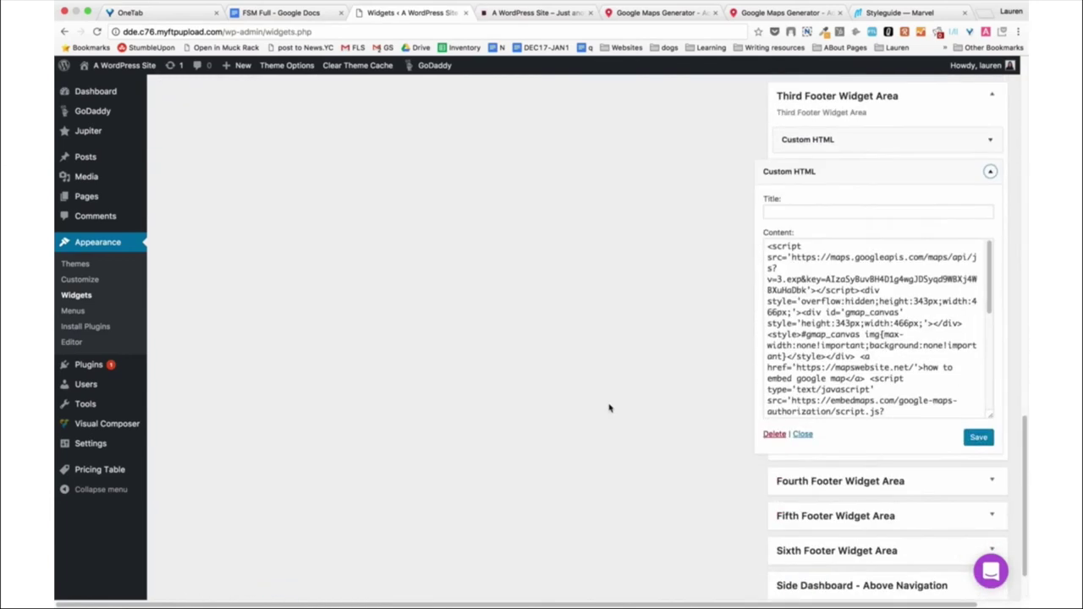
scroll(802, 338, down, 5)
scroll(802, 338, up, 8)
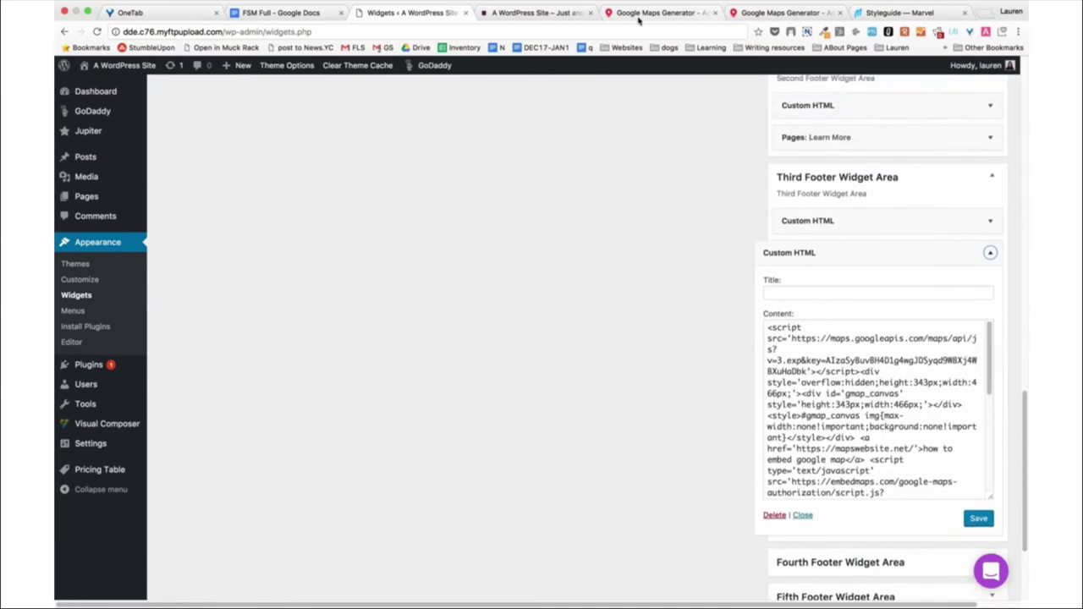
click(639, 15)
Review the Maps Generator form and its guide on getting a Google Maps API key.
click(211, 31)
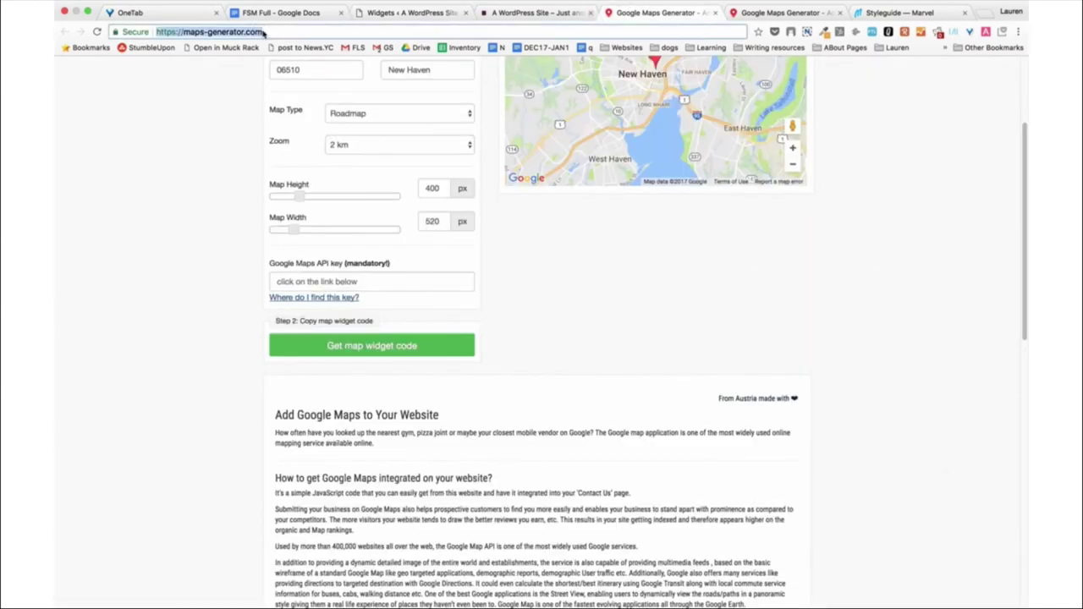
scroll(149, 194, up, 3)
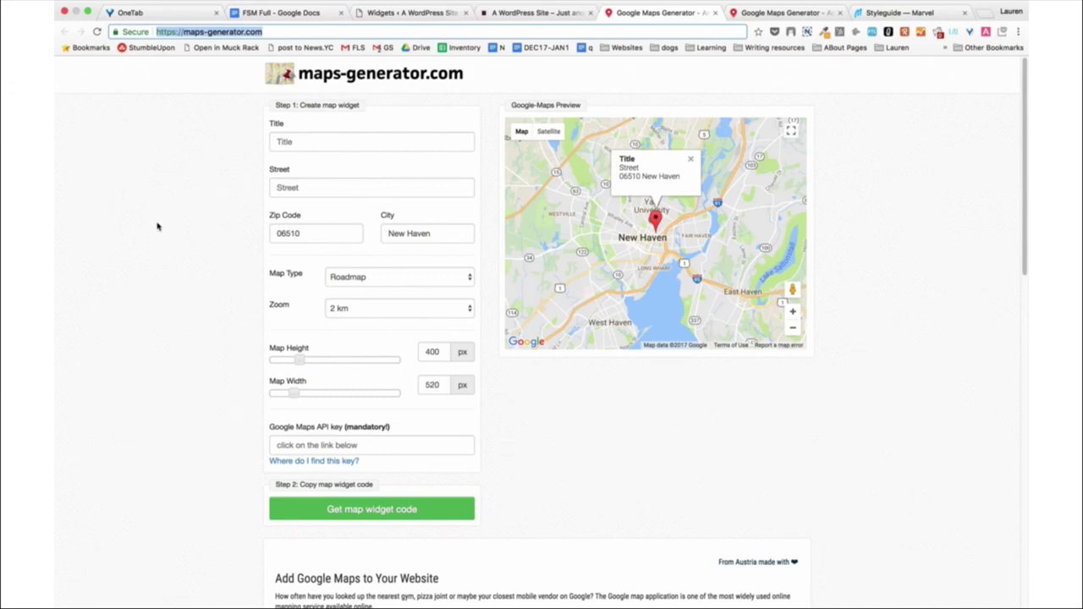
scroll(157, 226, down, 2)
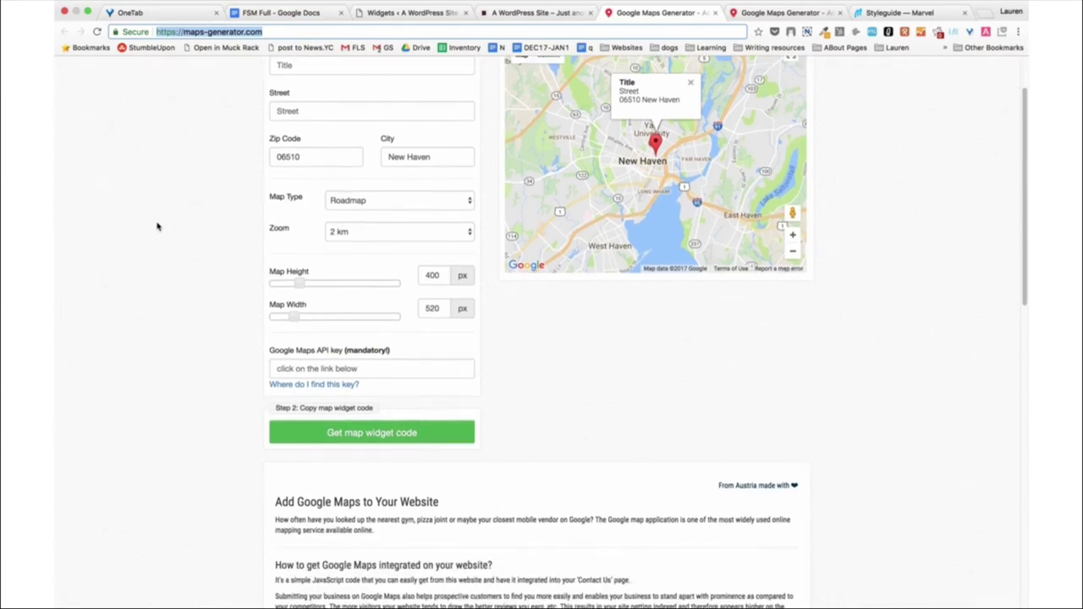
scroll(157, 397, up, 2)
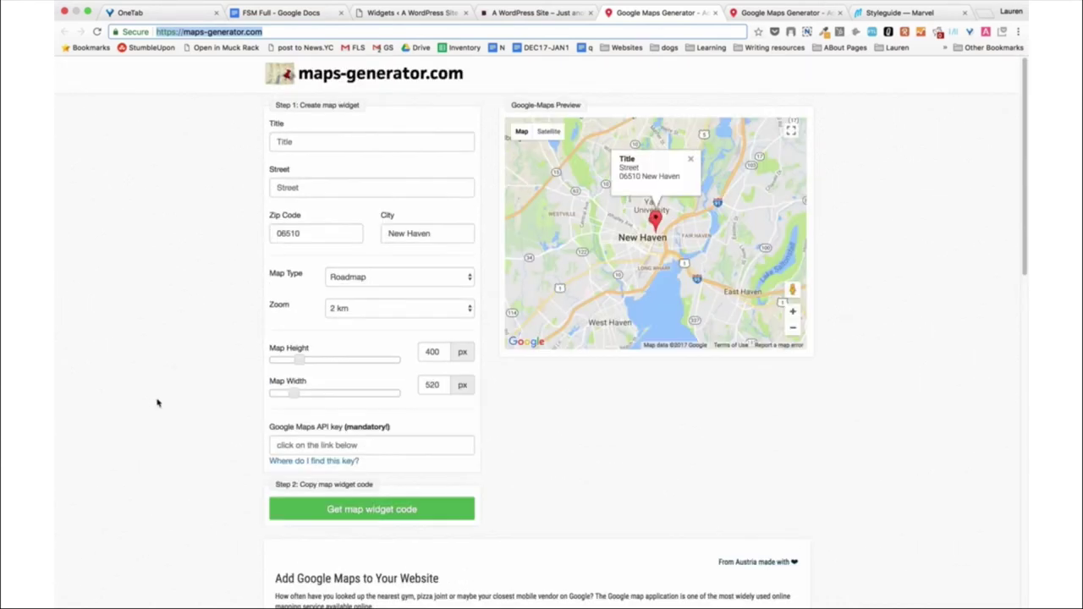
click(349, 444)
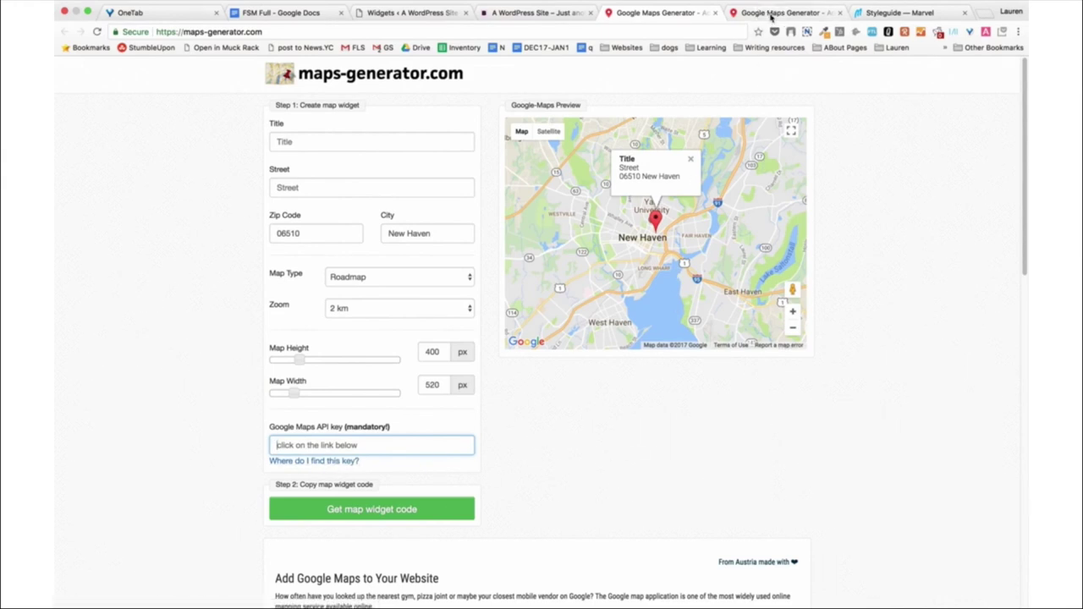
click(771, 14)
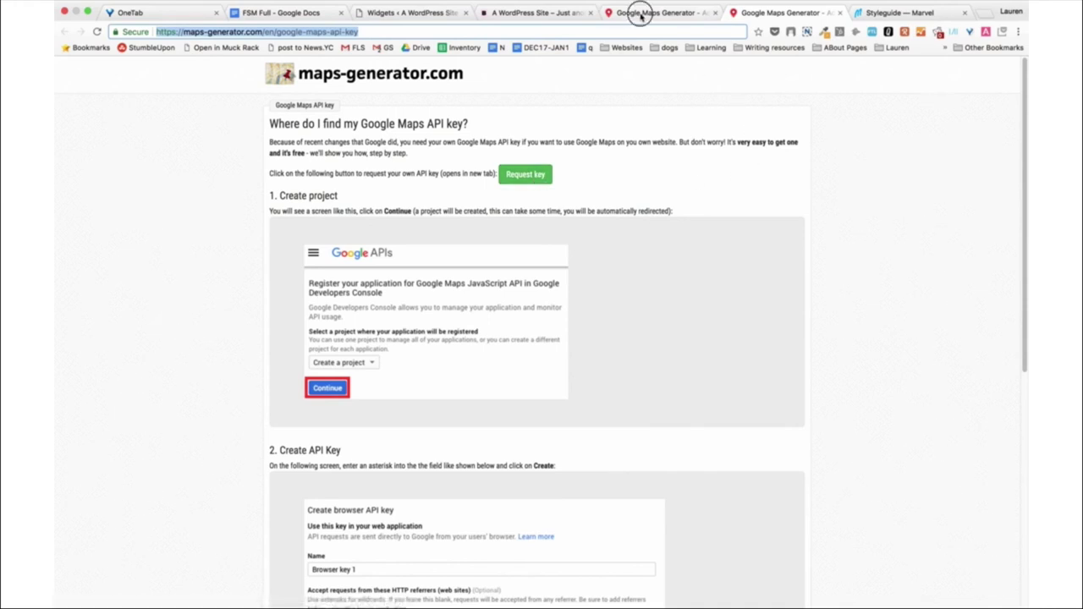
click(643, 13)
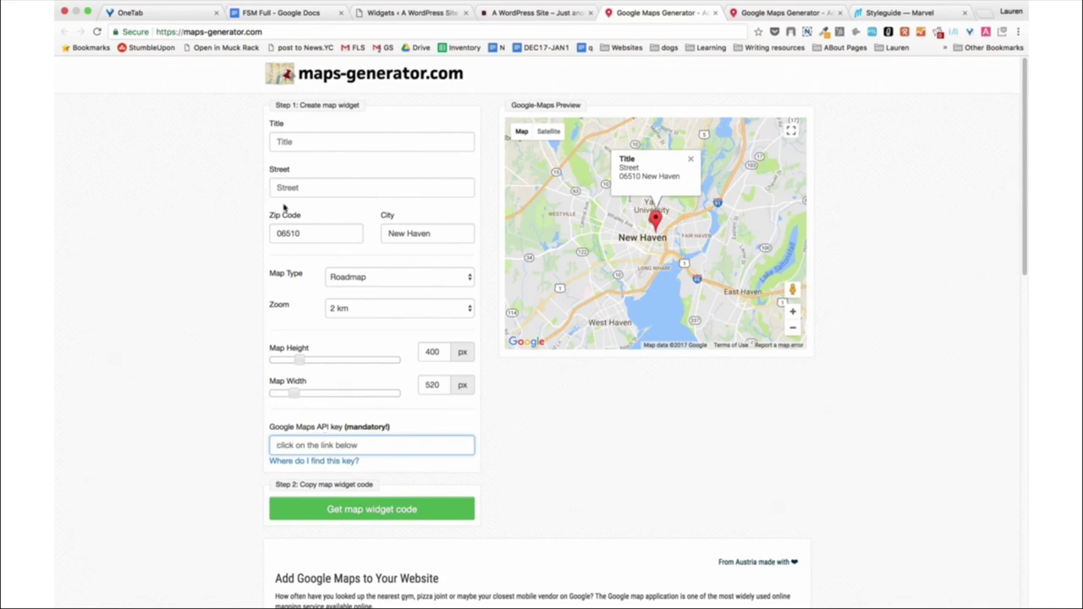
Try Satellite and Satellite with street names map types, leave it on Terrain, and return to Widgets.
click(363, 277)
click(363, 285)
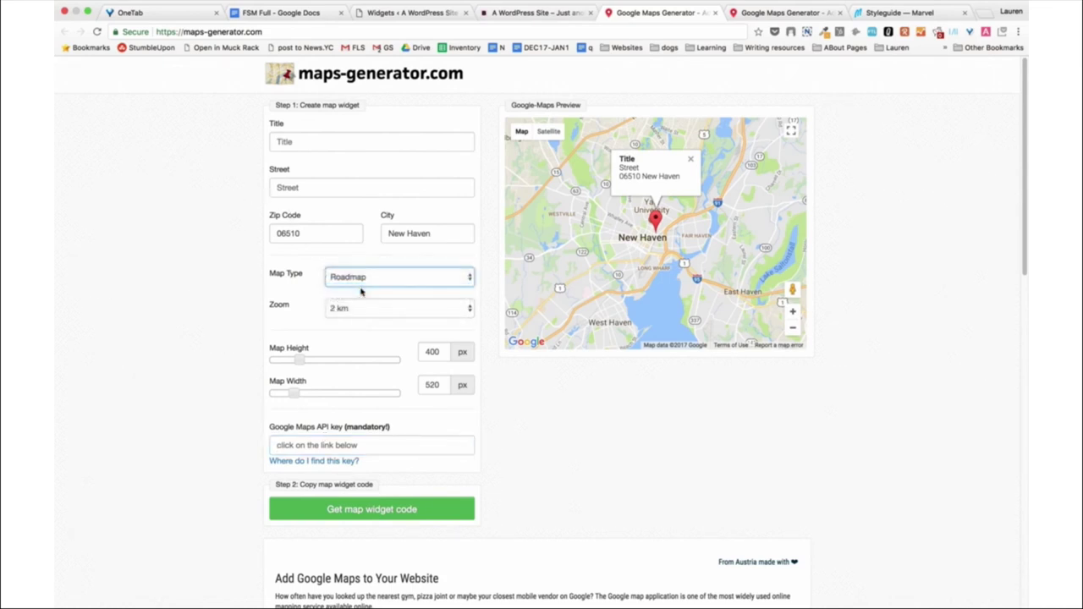
click(363, 277)
click(364, 288)
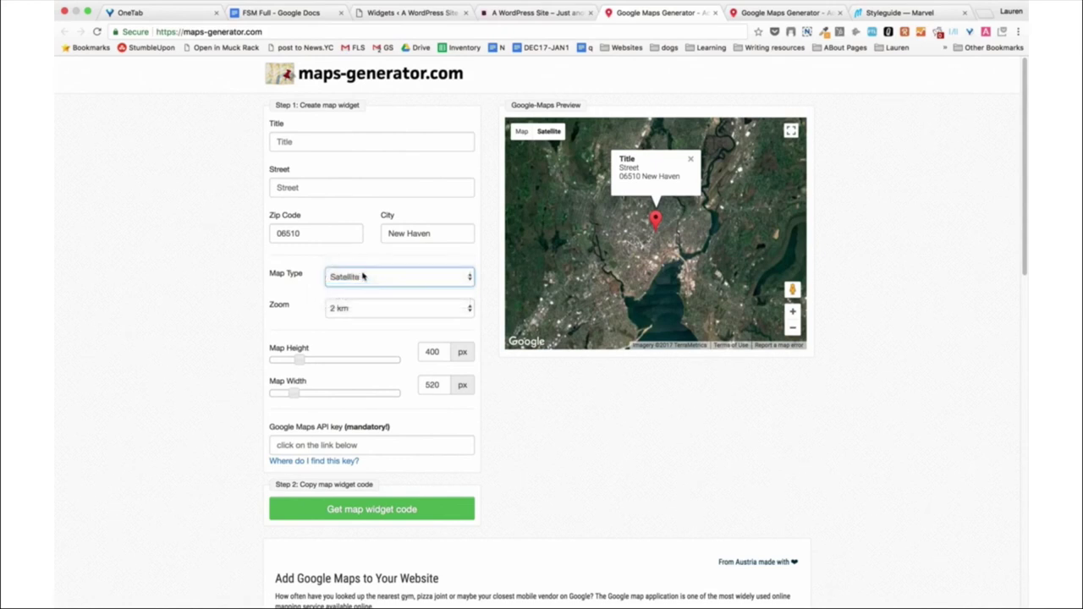
click(364, 276)
click(364, 288)
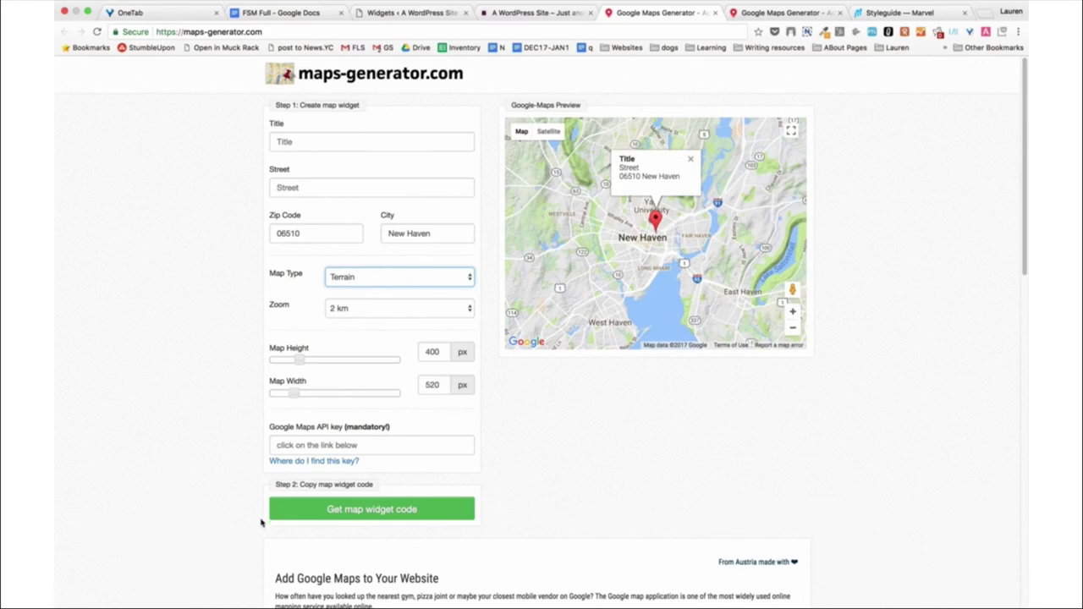
click(496, 13)
click(396, 14)
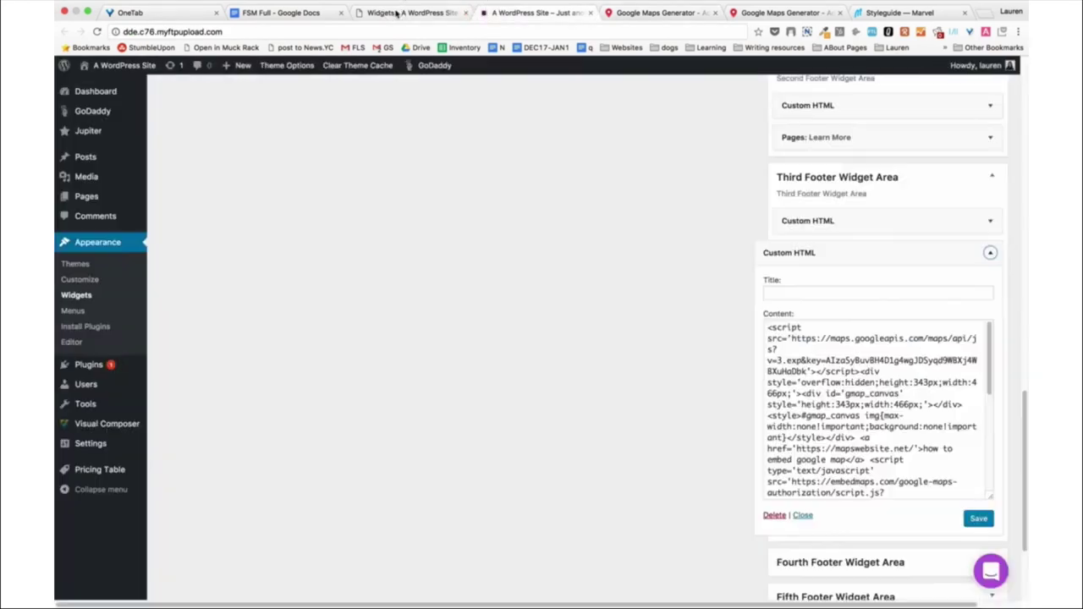